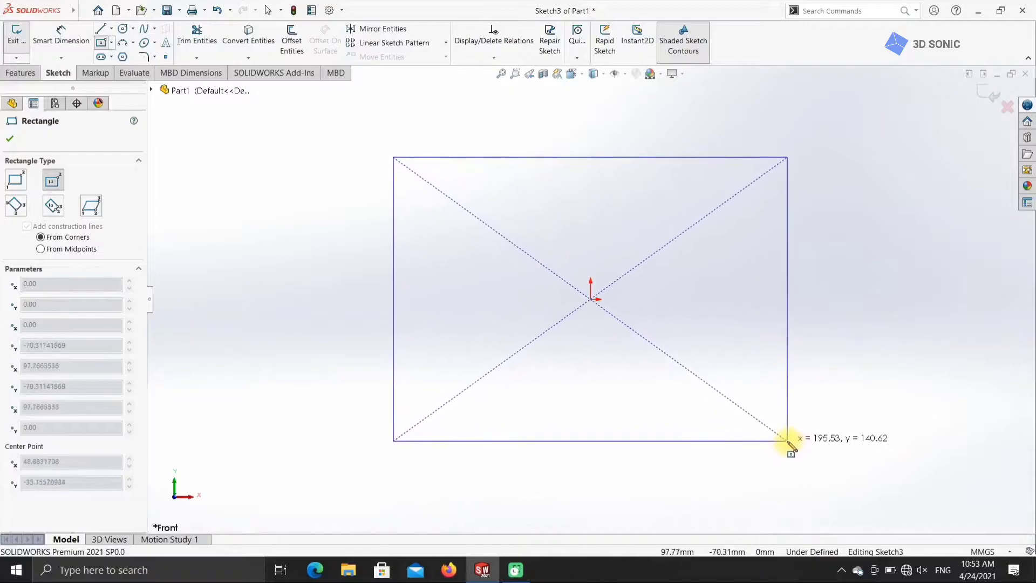
Dimension the origin-centred rectangle to 300 mm wide and 200 mm high
left_click(66, 35)
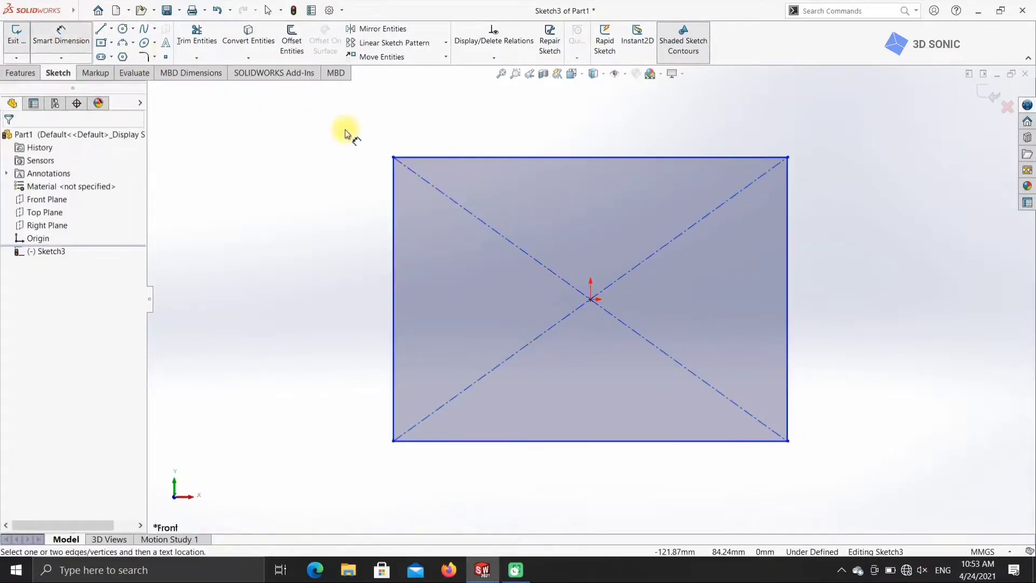
left_click(462, 157)
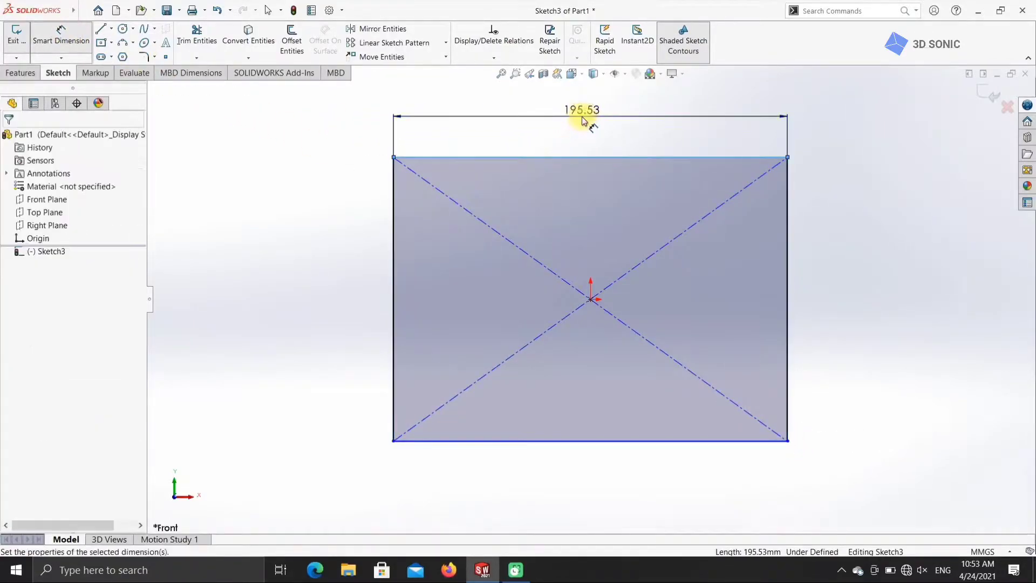
left_click(583, 120)
type("300")
key("Return")
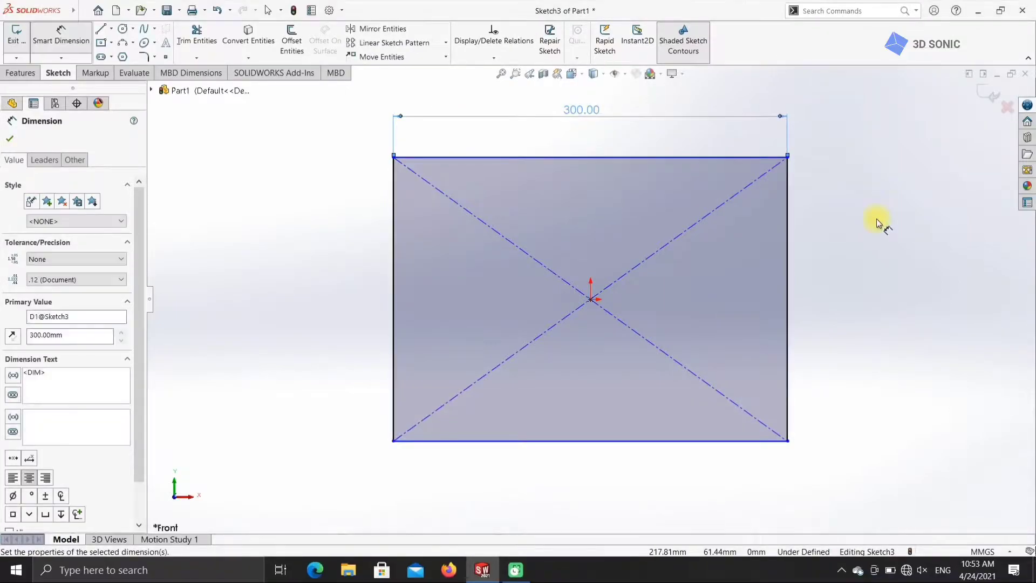
left_click(788, 262)
left_click(833, 293)
type("200")
key("Return")
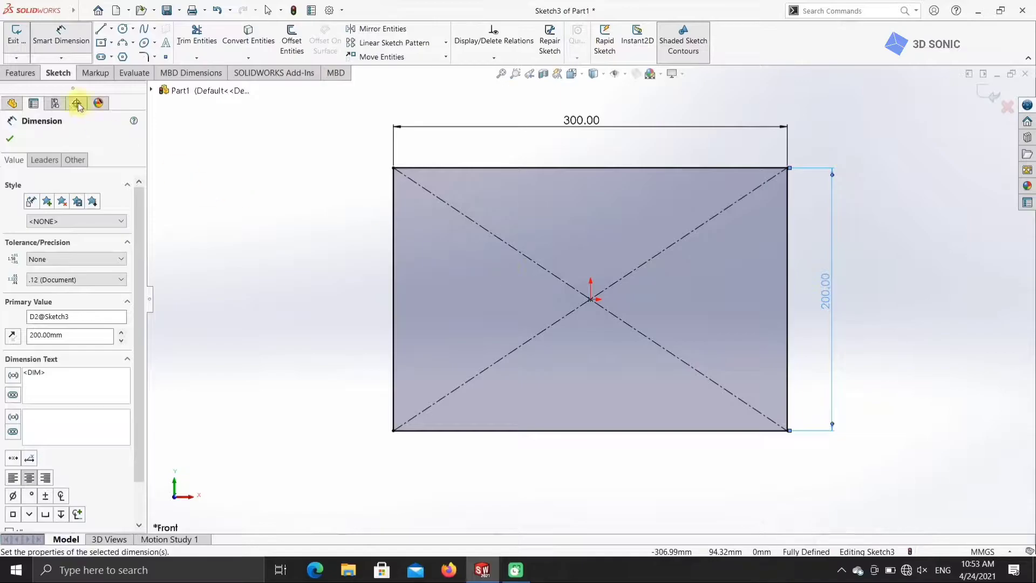
Extrude the dimensioned rectangle into a solid block 150 mm deep
left_click(19, 73)
left_click(22, 41)
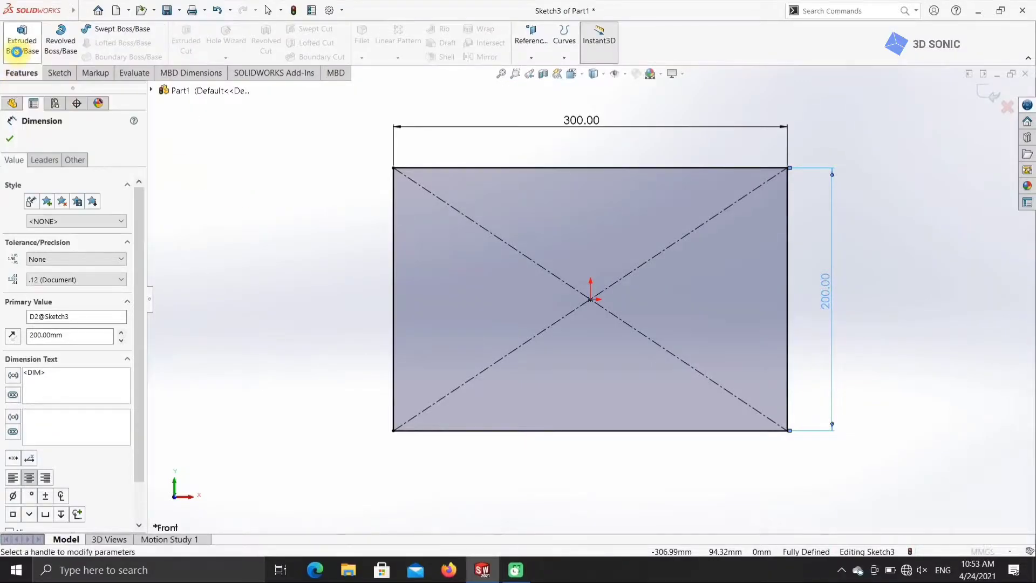
left_click(130, 214)
left_click(101, 271)
key("Return")
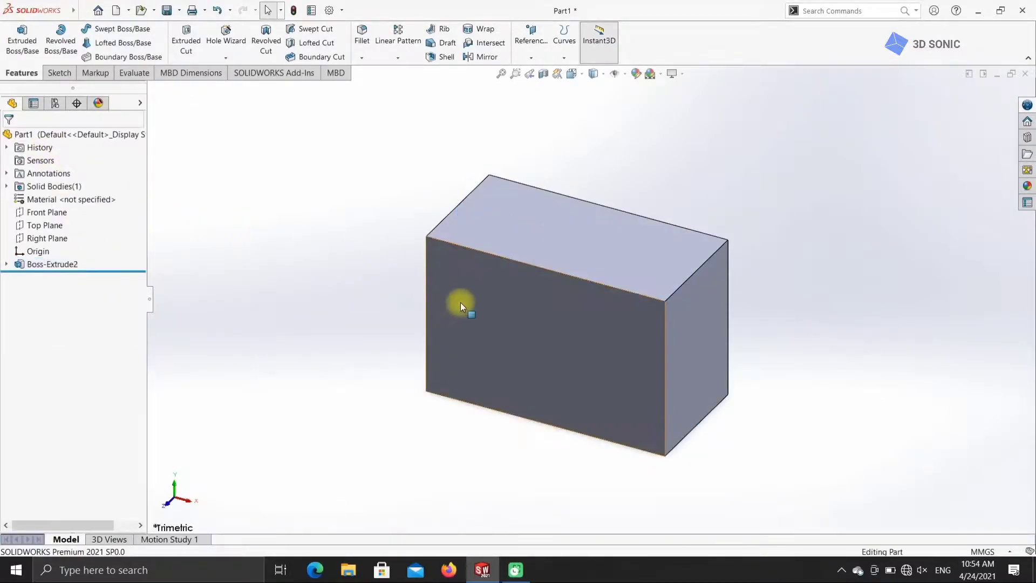
Start a sketch on the block's front face and draw a corner rectangle about 125 by 175 mm in its left half
left_click(463, 303)
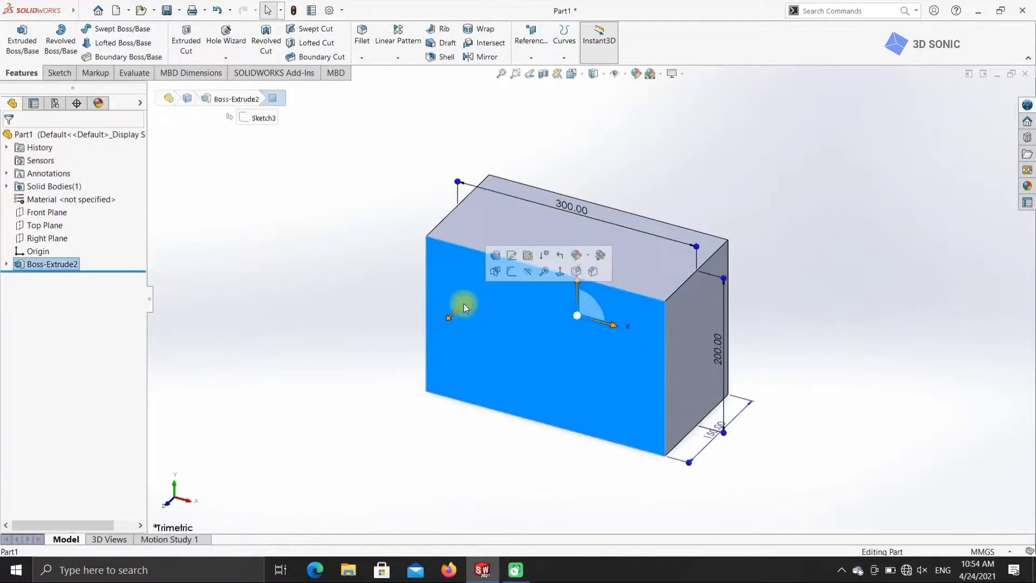
left_click(65, 77)
left_click(15, 37)
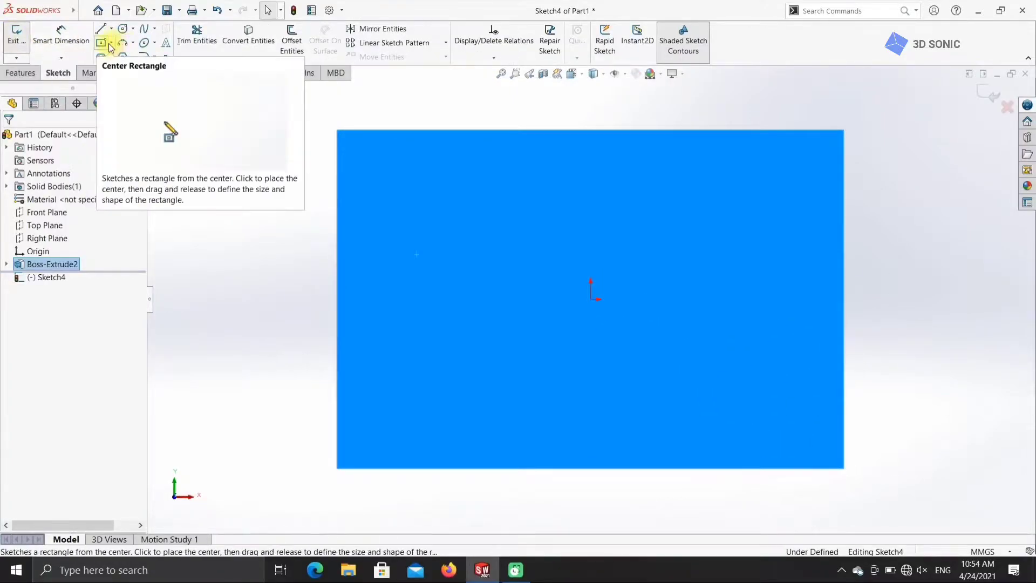
left_click(113, 44)
left_click(132, 56)
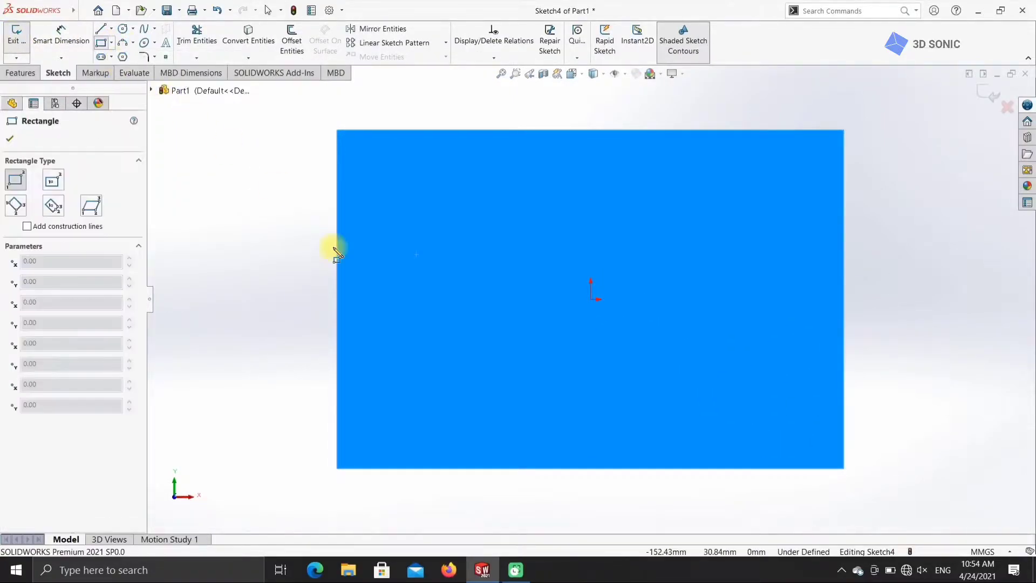
mouse_move(356, 158)
left_mouse_down()
mouse_move(524, 257)
mouse_move(565, 447)
left_mouse_up()
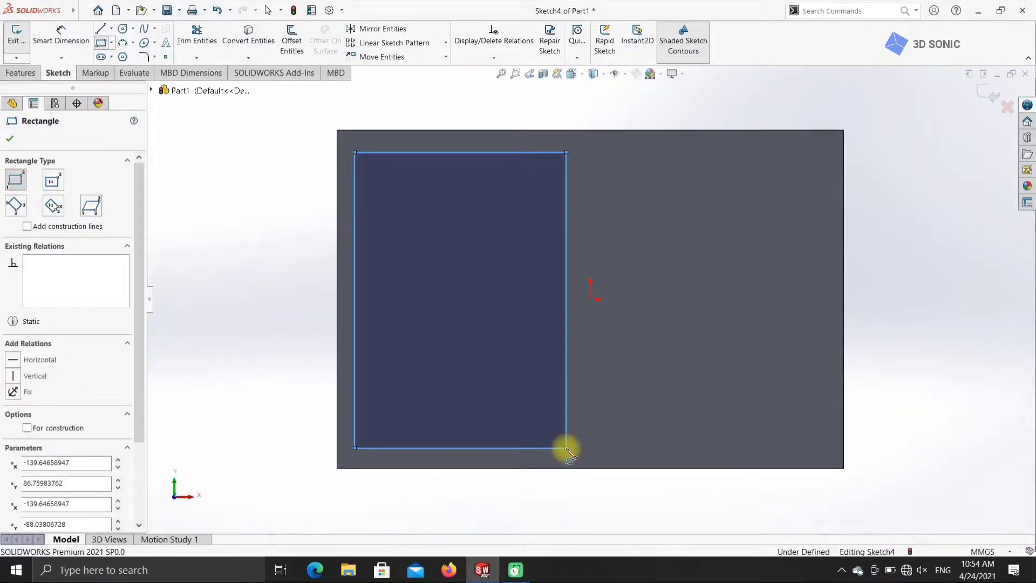
key("Escape")
Dimension the gap between the rectangle's left side and the block's left edge to 15 mm
left_click(355, 296)
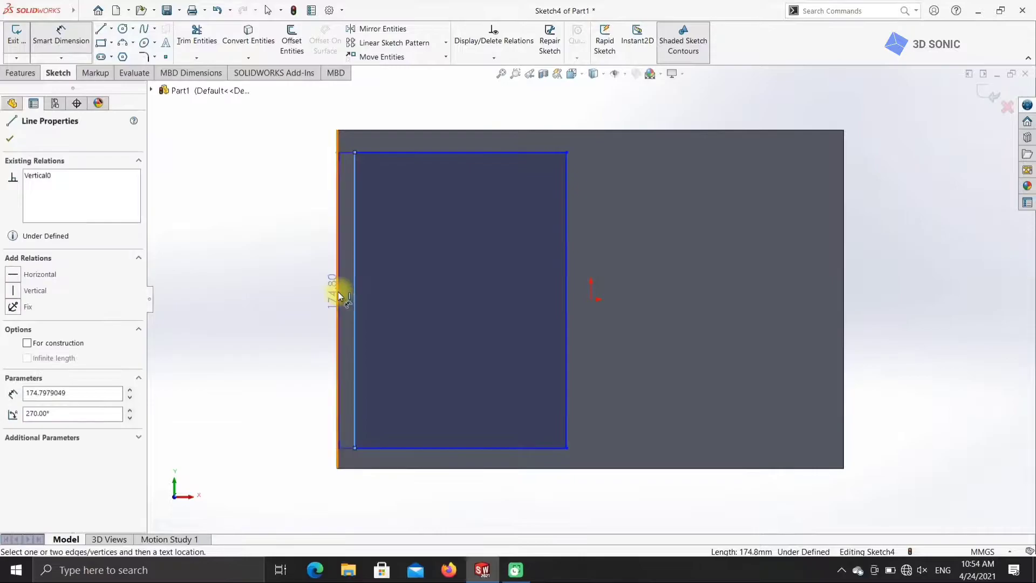
left_click(337, 291)
left_click(305, 294)
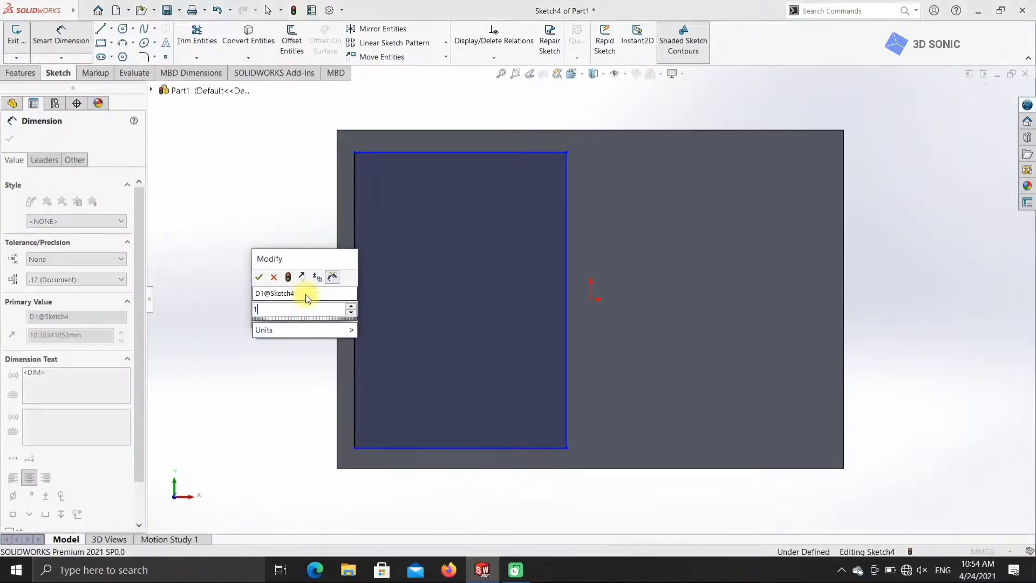
type("15")
key("Return")
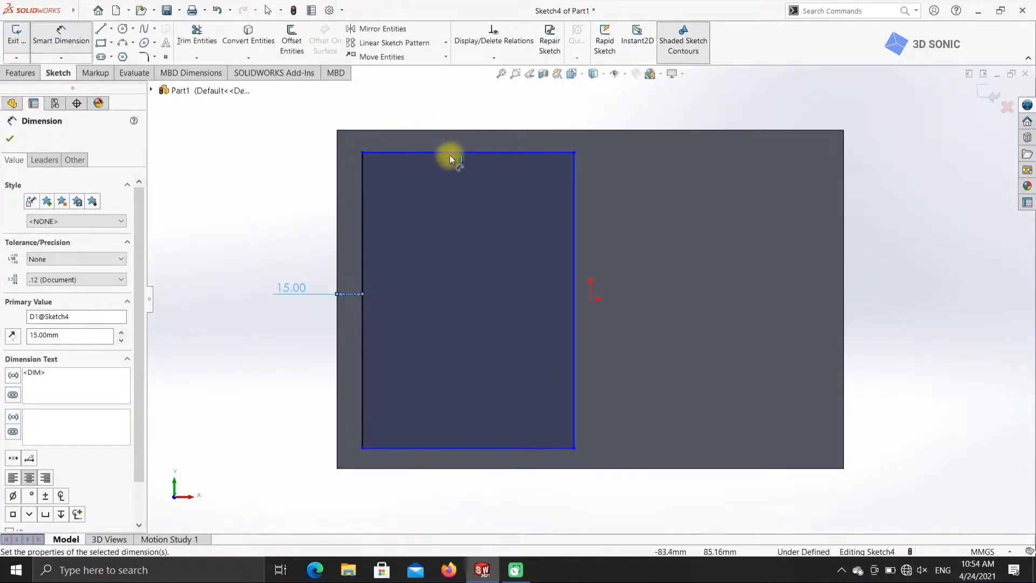
Set the distance from the left rectangle's upper side to the block's upper edge to 15 mm
left_click(450, 153)
left_click(456, 131)
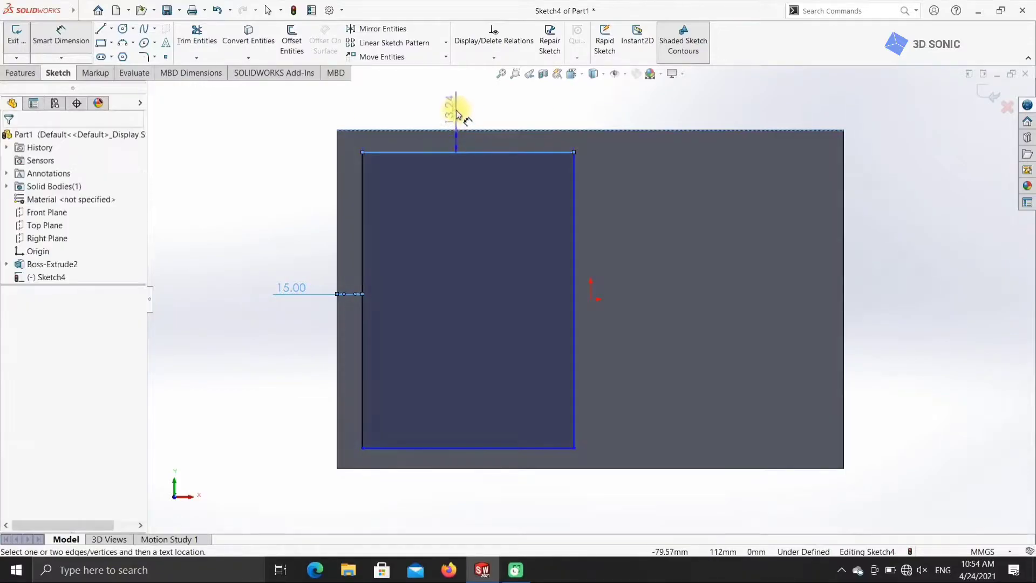
left_click(455, 110)
type("15")
key("Return")
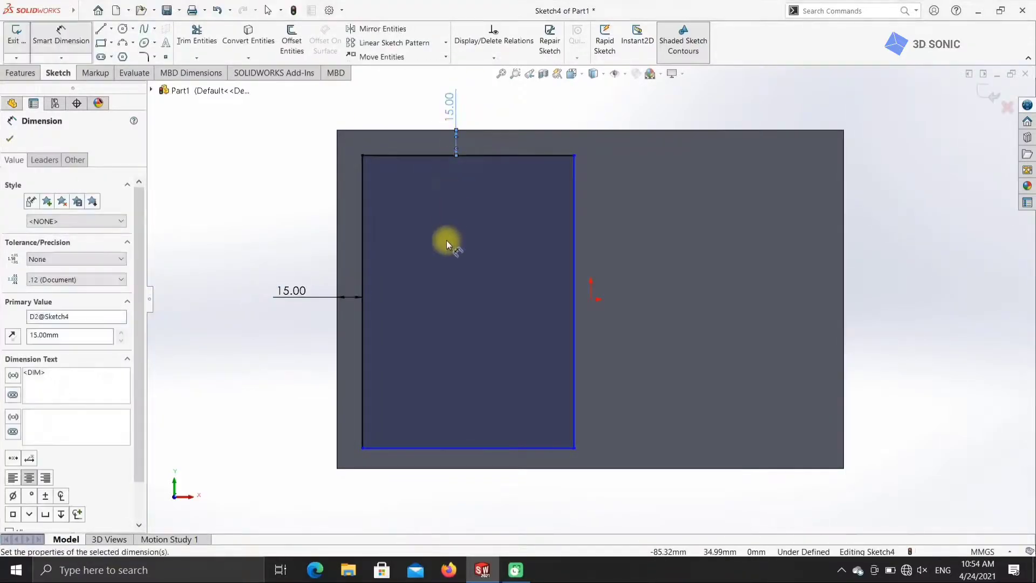
Set the distance from the left rectangle's lower side to the block's lower edge to 15 mm
left_click(451, 448)
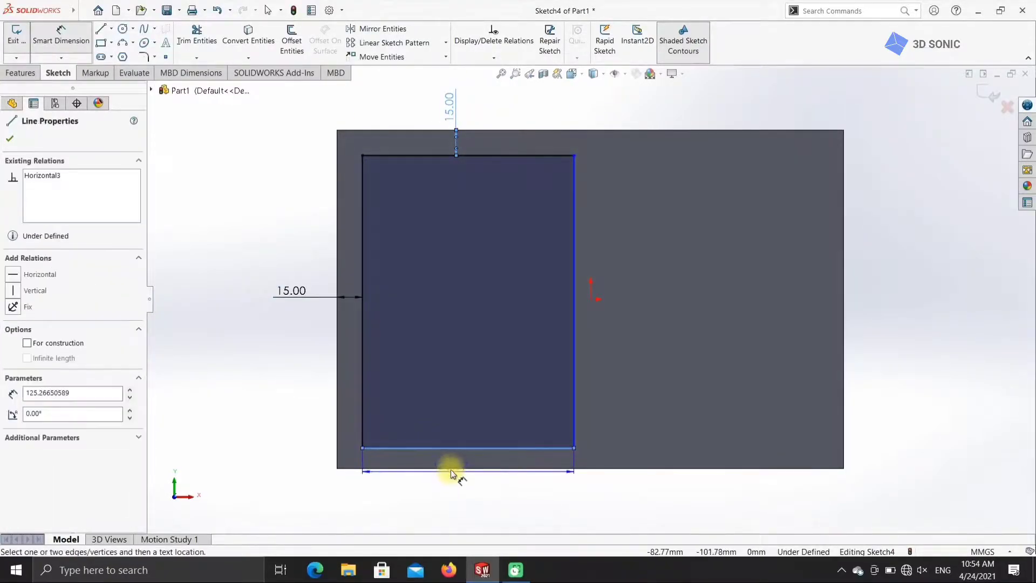
left_click(451, 468)
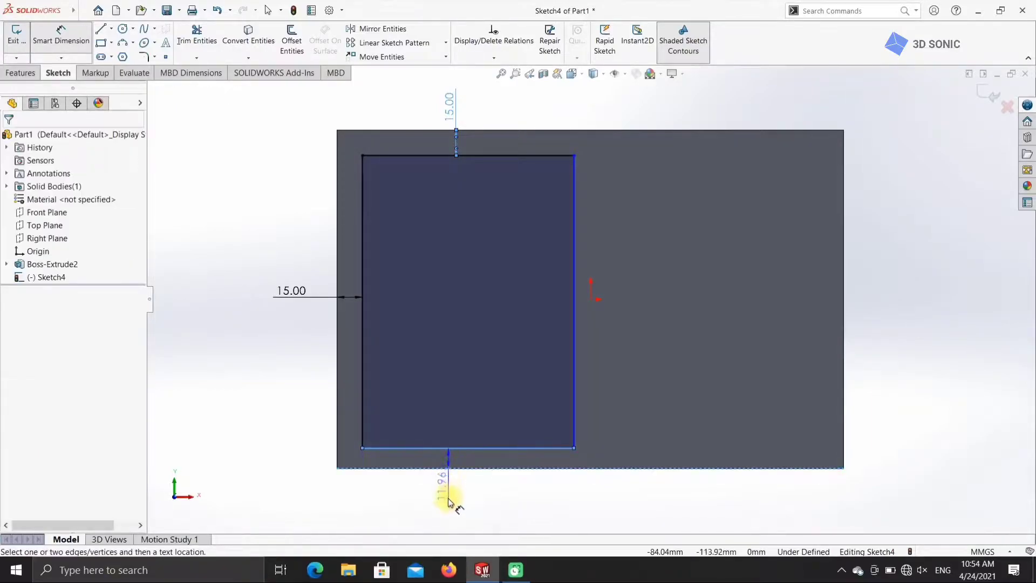
left_click(451, 493)
type("15")
key("Return")
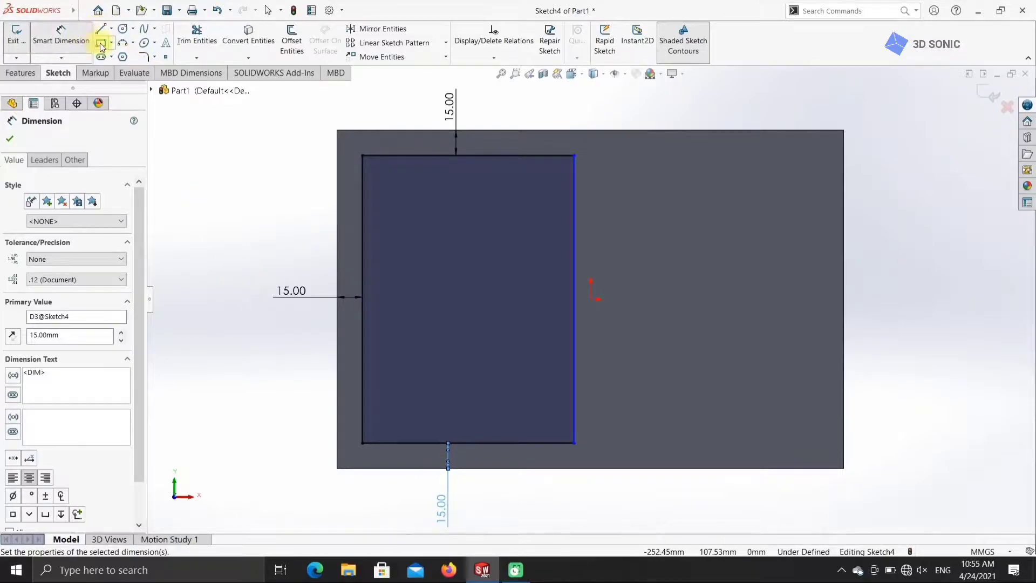
Draw a second corner rectangle about 170 mm tall on the face's right half, level with the first one
left_click(100, 42)
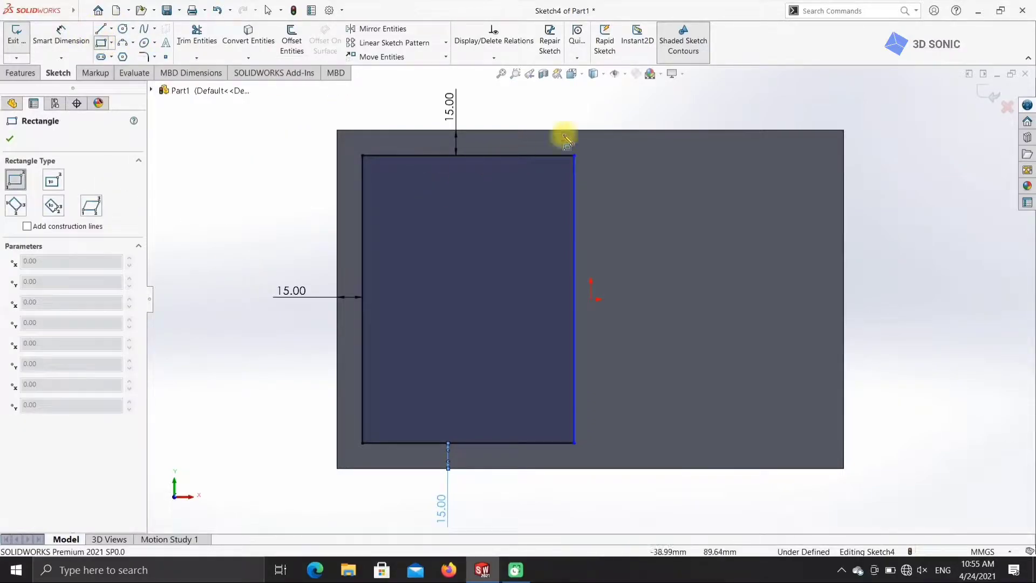
left_click(653, 156)
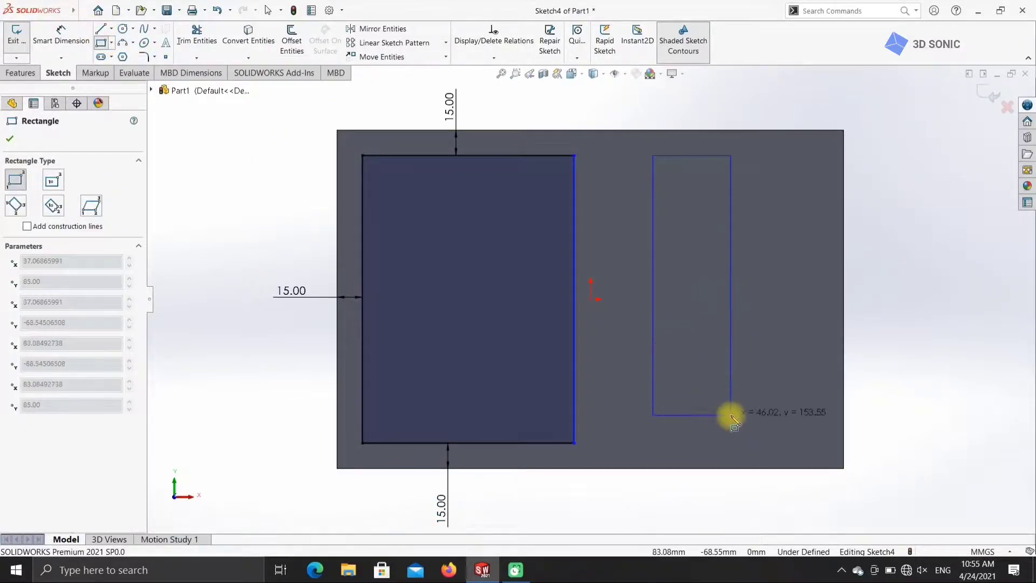
left_click(799, 443)
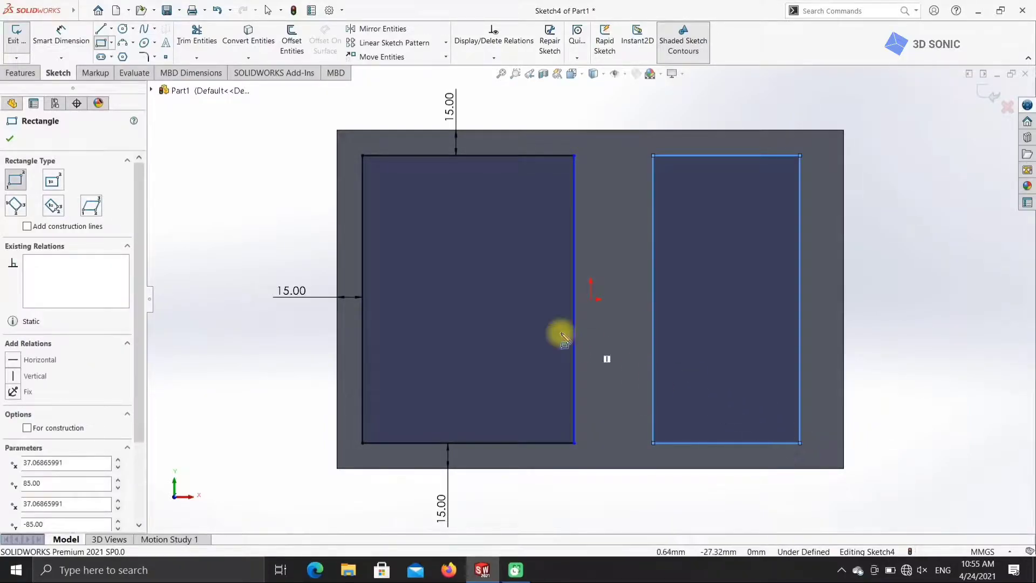
Dimension the horizontal gap between the facing sides of the two rectangles to 50 mm
left_click(75, 44)
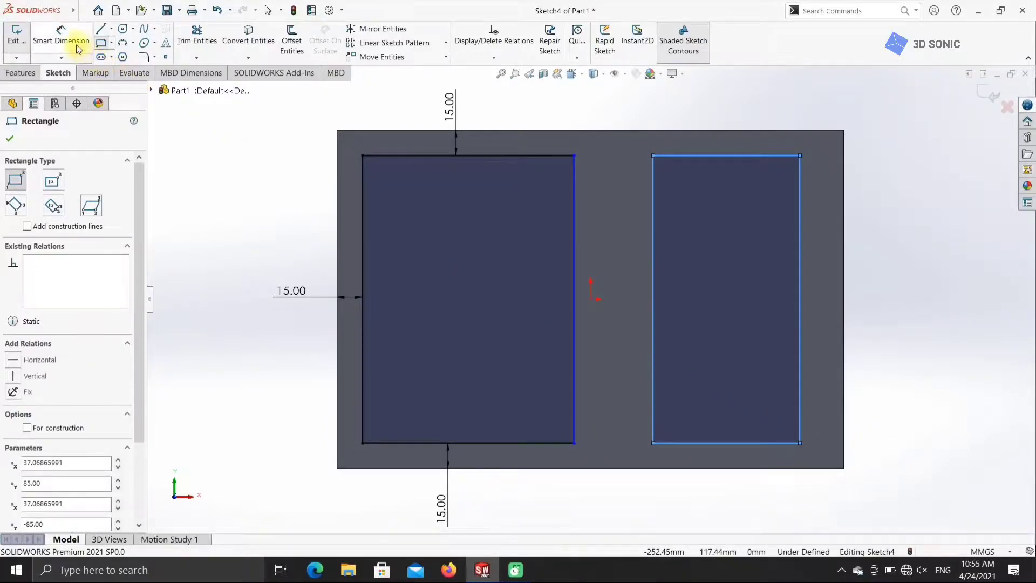
left_click(574, 219)
left_click(653, 221)
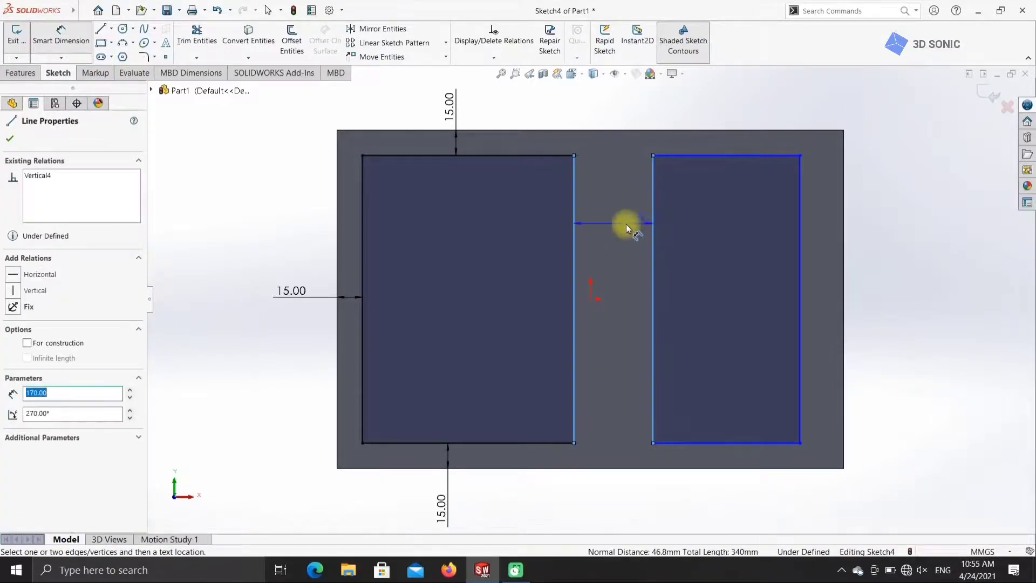
left_click(615, 226)
type("50")
key("Return")
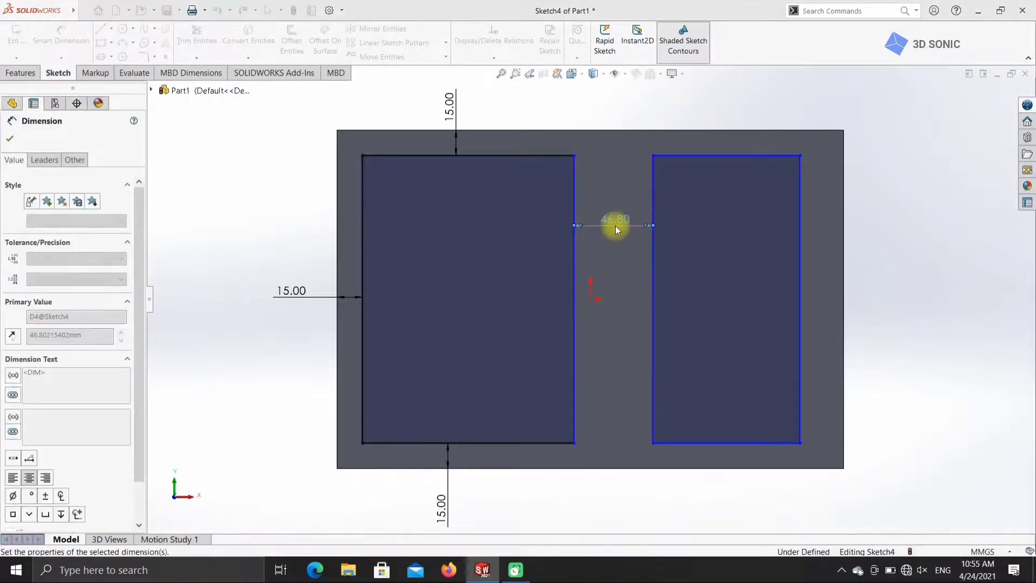
key("Escape")
Dimension the second rectangle's right side 15 mm from the block's right edge
left_click(805, 341)
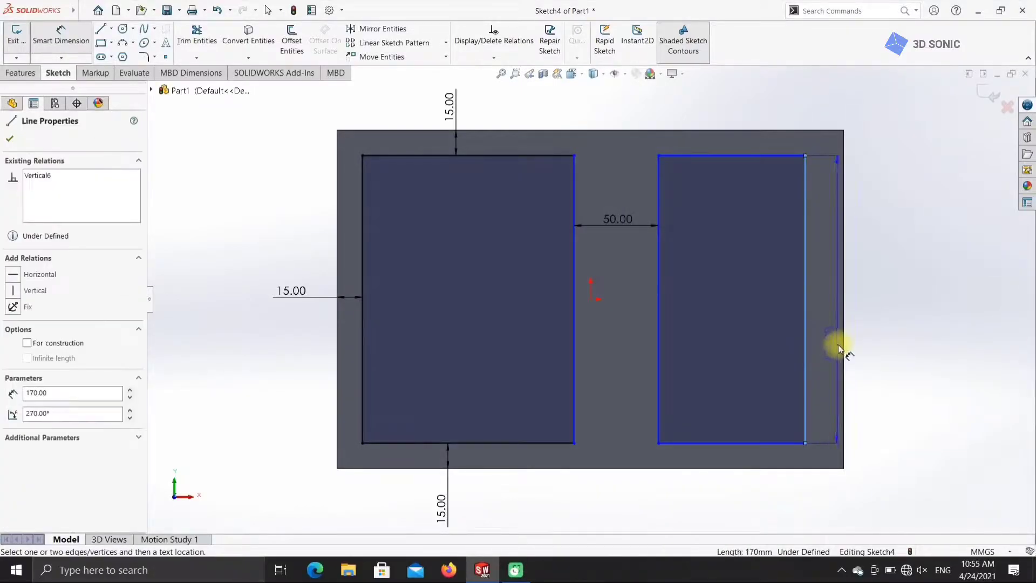
left_click(843, 347)
left_click(861, 353)
type("15")
key("Return")
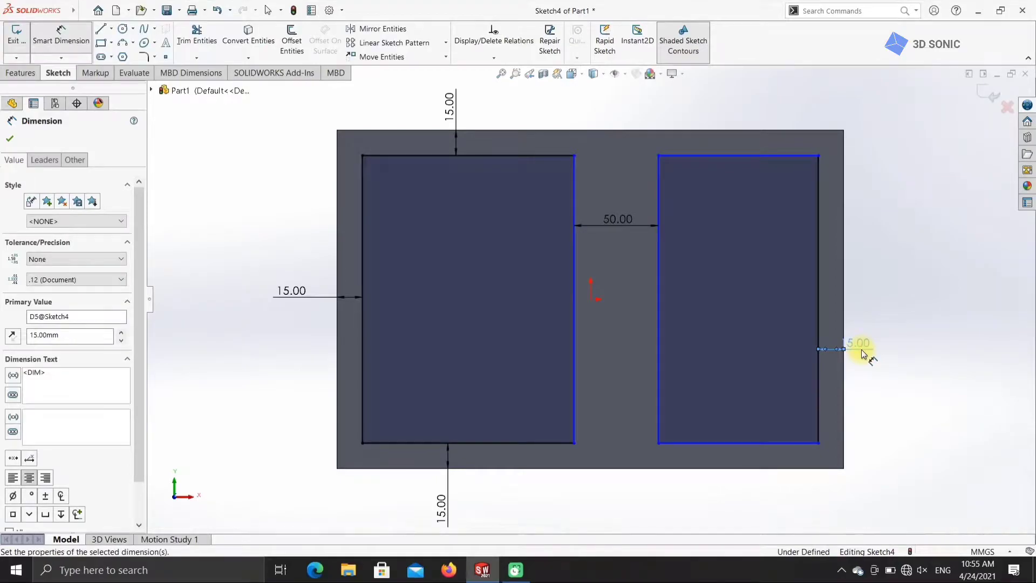
Dimension the second rectangle's upper side 15 mm from the block's upper edge
left_click(710, 155)
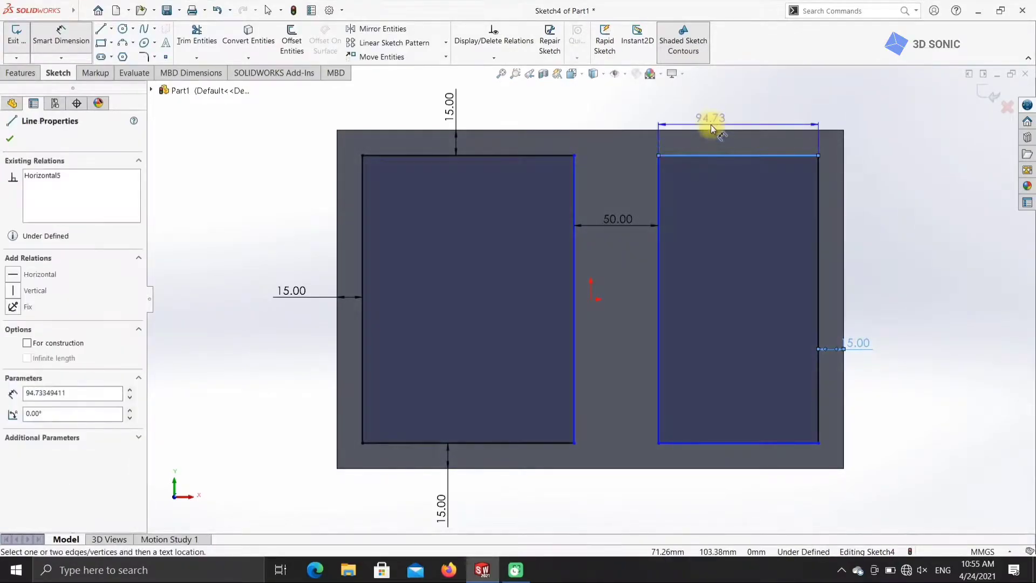
left_click(712, 130)
left_click(717, 99)
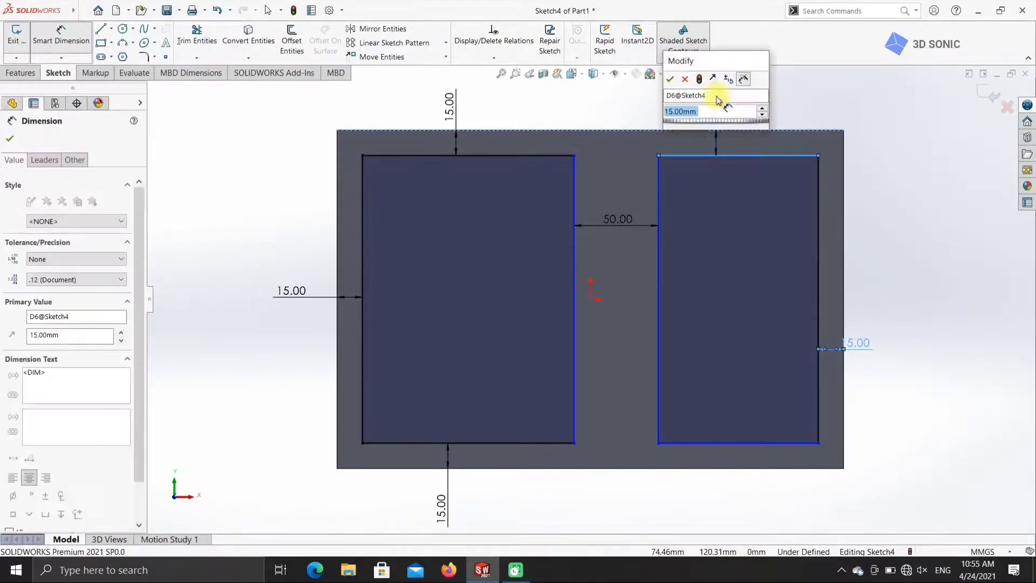
key("Return")
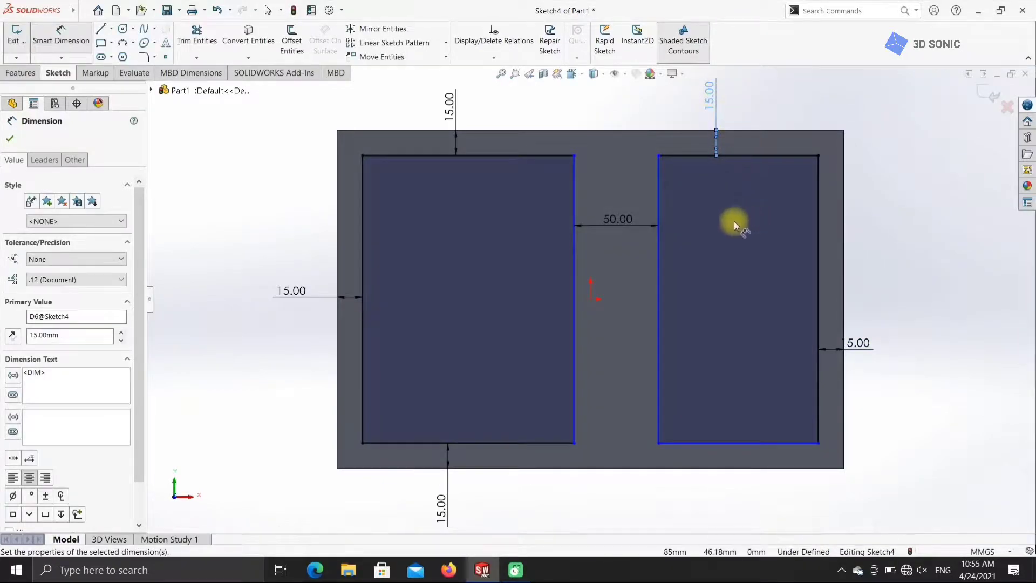
Draw a narrow rectangle about 95 by 23 mm across the middle of the right rectangle, spanning its full width
left_click(101, 43)
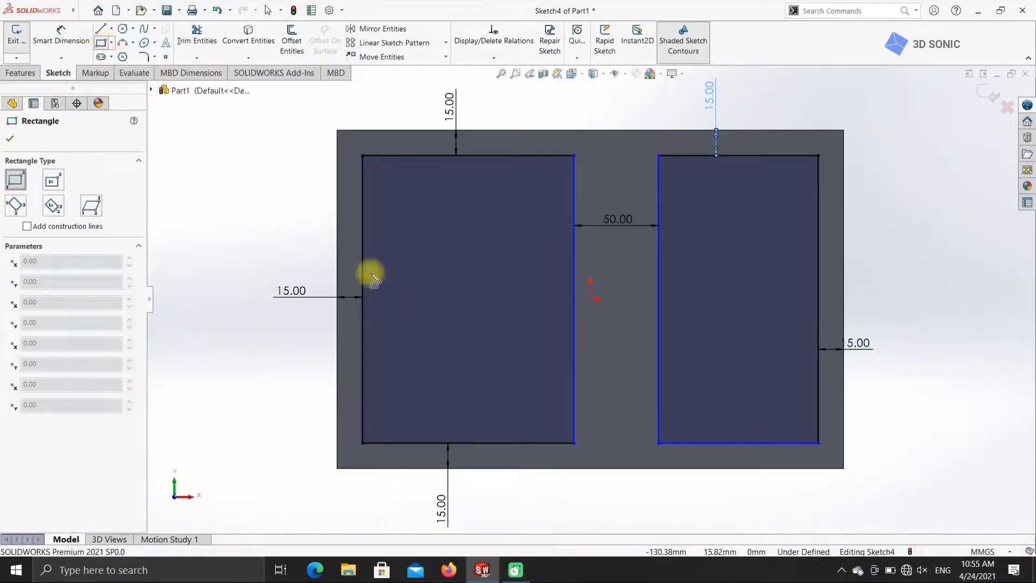
left_click(659, 284)
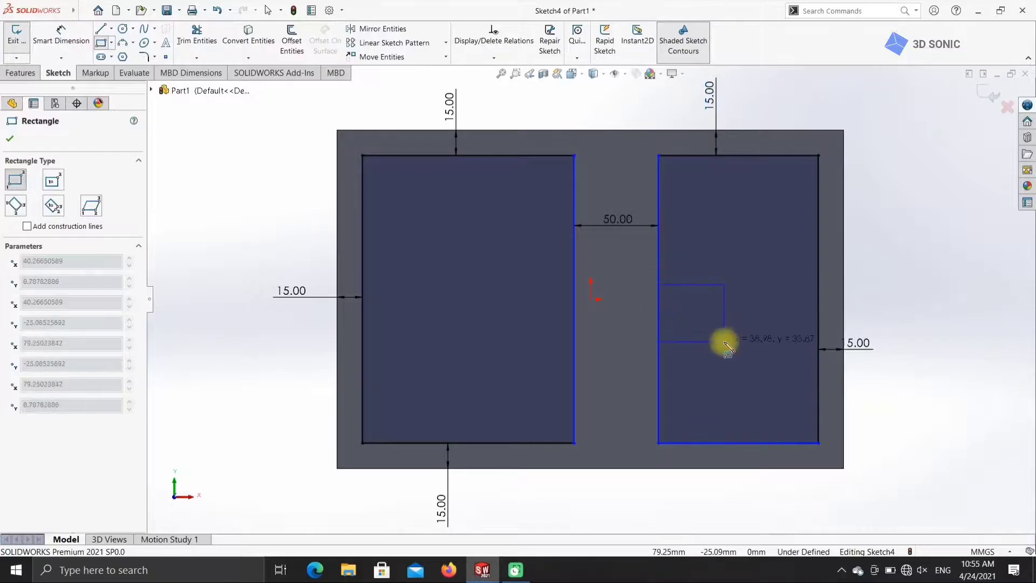
left_click(818, 323)
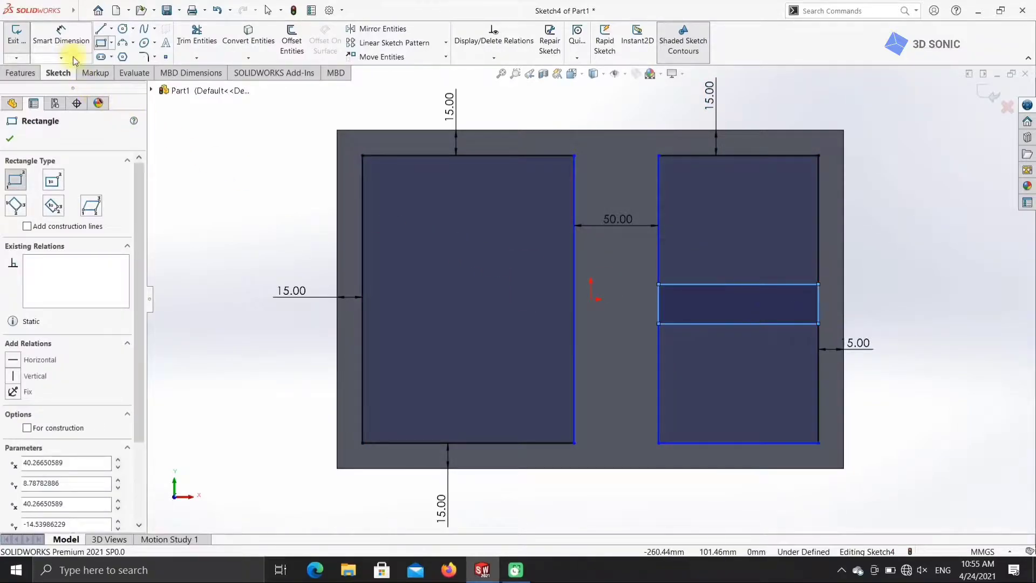
Dimension the upper side of the narrow middle rectangle 15 mm above the sketch origin
left_click(61, 35)
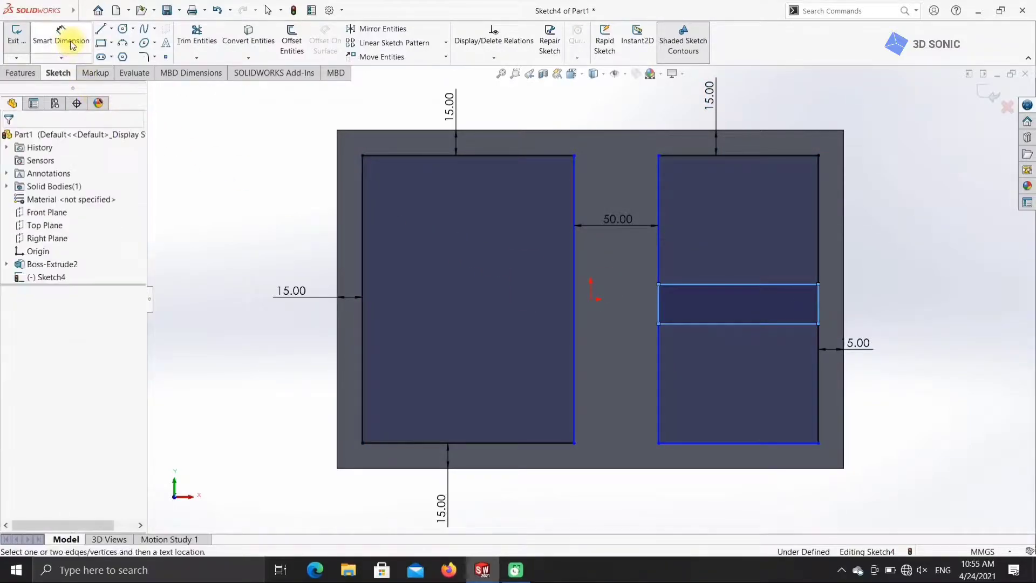
left_click(591, 300)
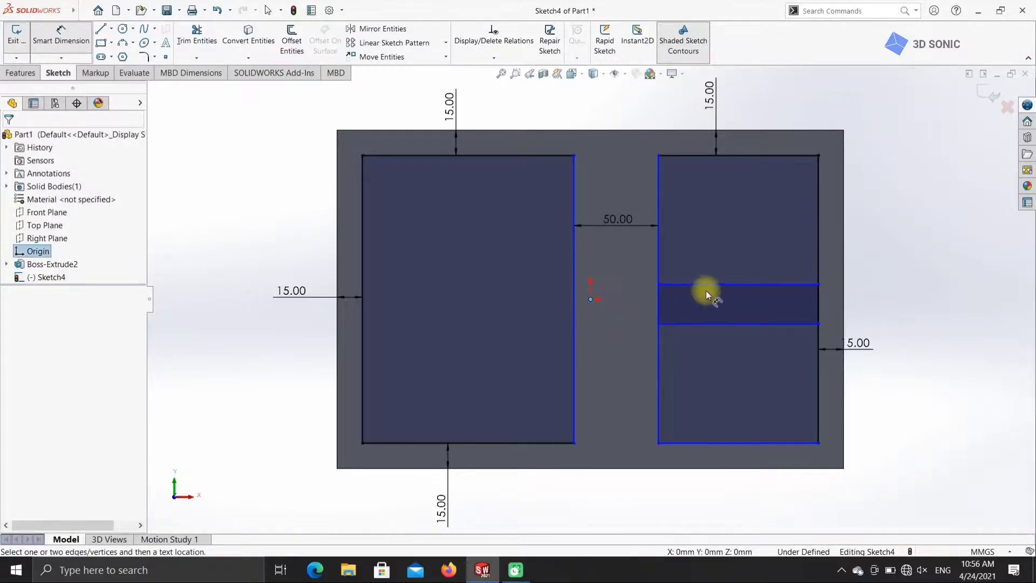
left_click(696, 291)
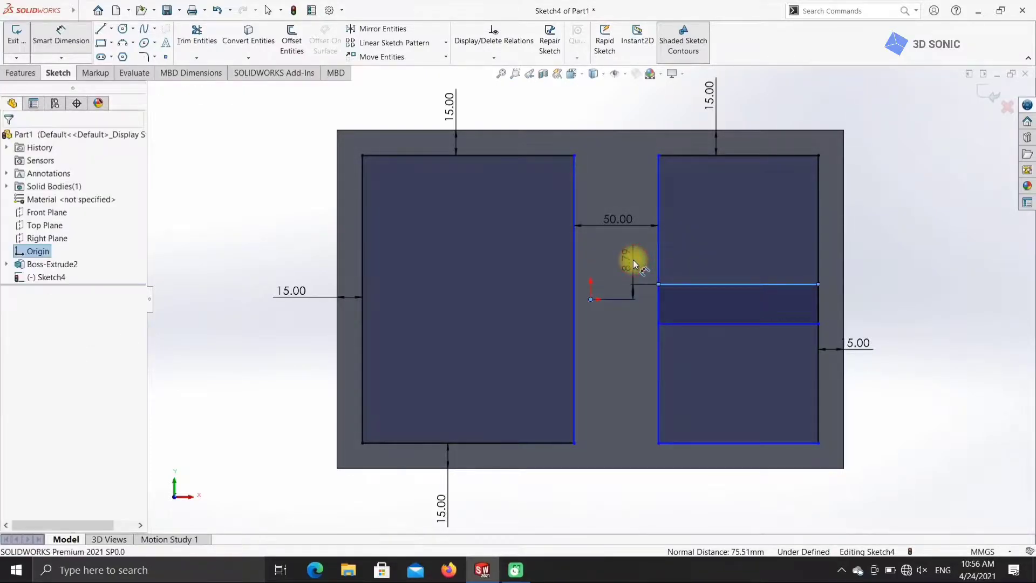
left_click(633, 260)
type("15")
key("Return")
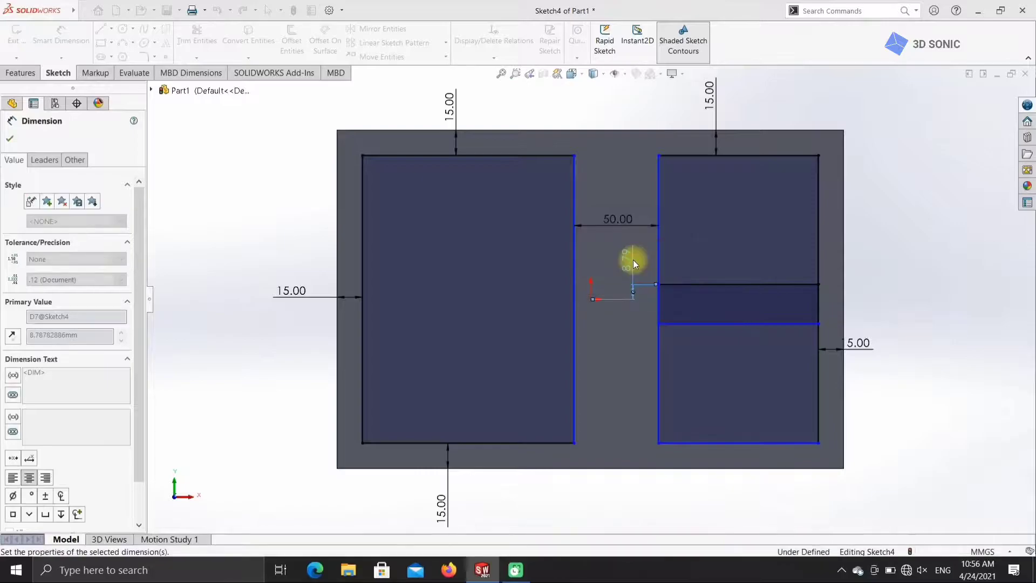
Dimension the lower side of the narrow middle rectangle 15 mm below the sketch origin
left_click(591, 299)
left_click(676, 323)
left_click(626, 336)
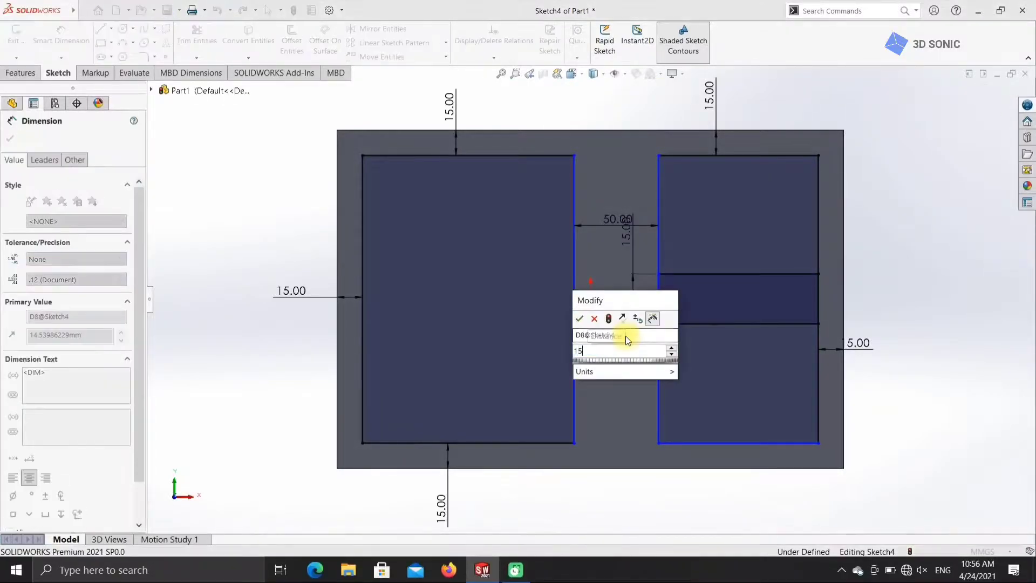
type("15")
key("Return")
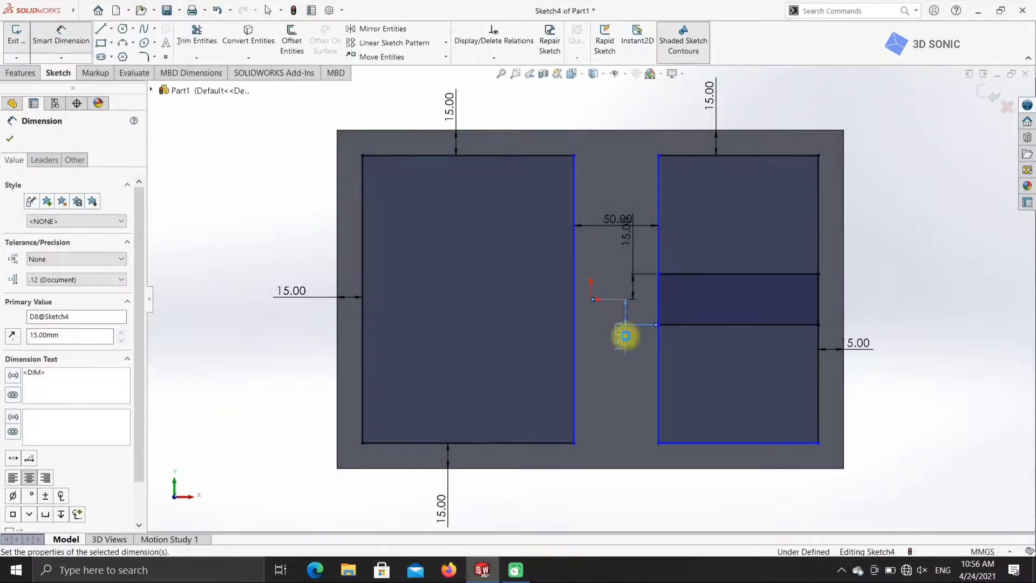
Dimension the upper side of the right rectangle to a width of 106 mm
left_click(733, 155)
left_click(732, 124)
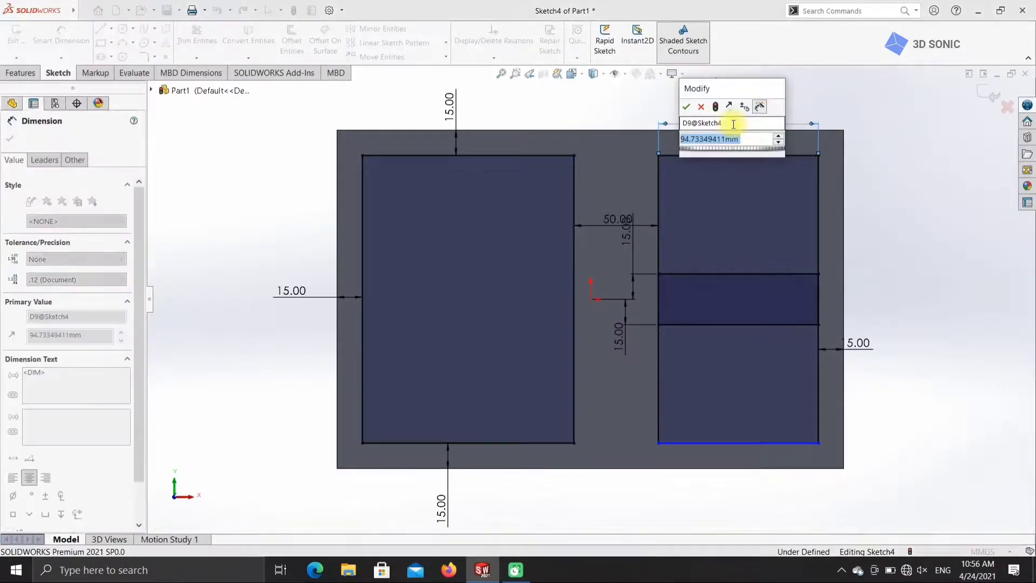
type("106")
key("Return")
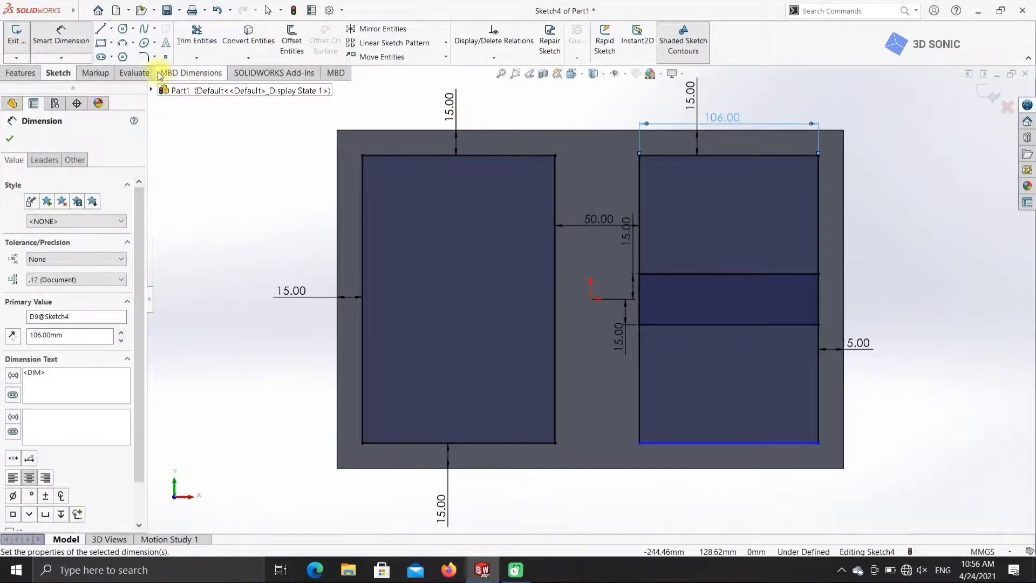
Power-trim the vertical segments at both ends of the narrow middle strip, splitting the right rectangle into two separate compartments
left_click(185, 44)
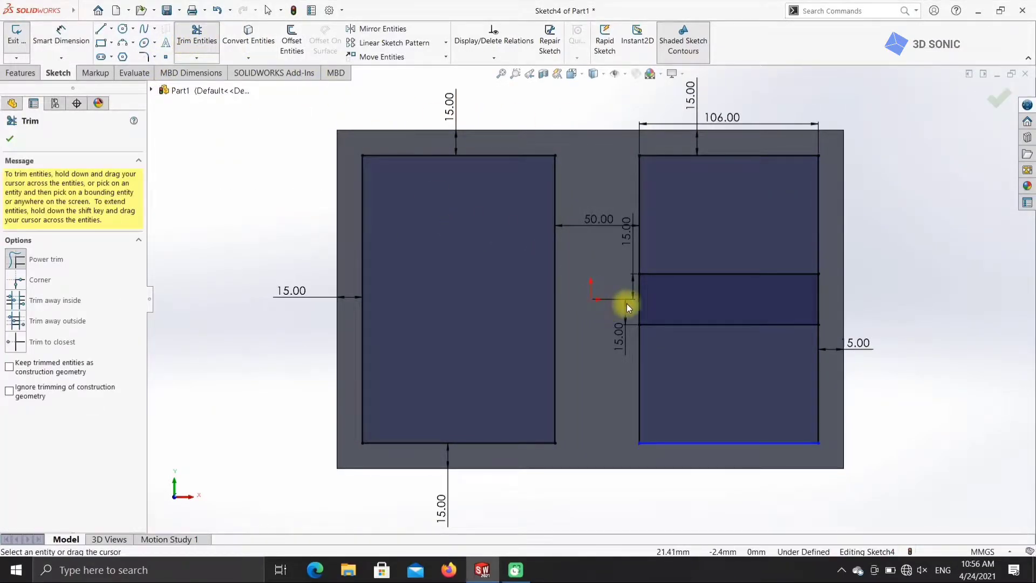
left_click_drag(610, 311, 663, 299)
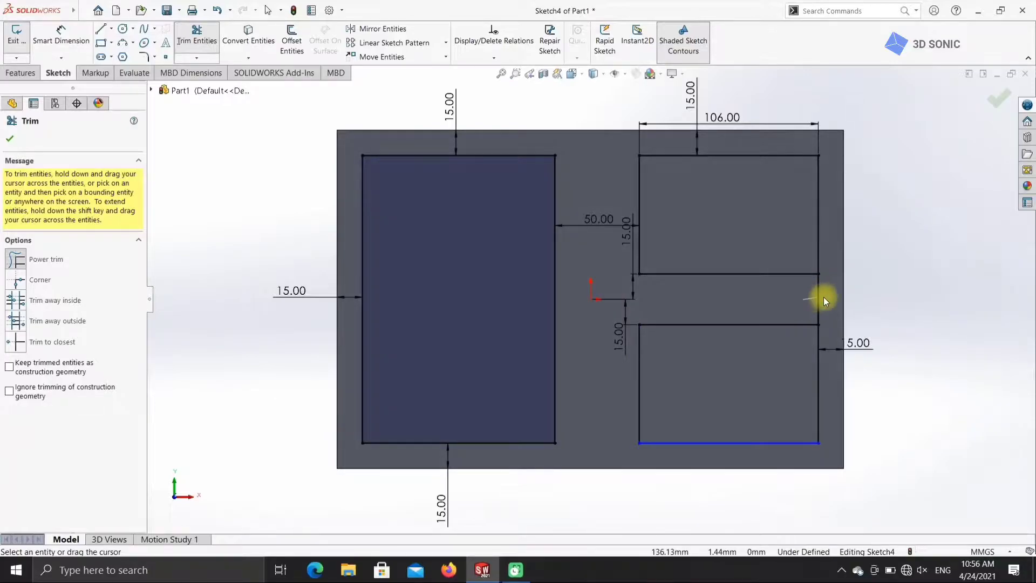
left_click_drag(820, 299, 830, 301)
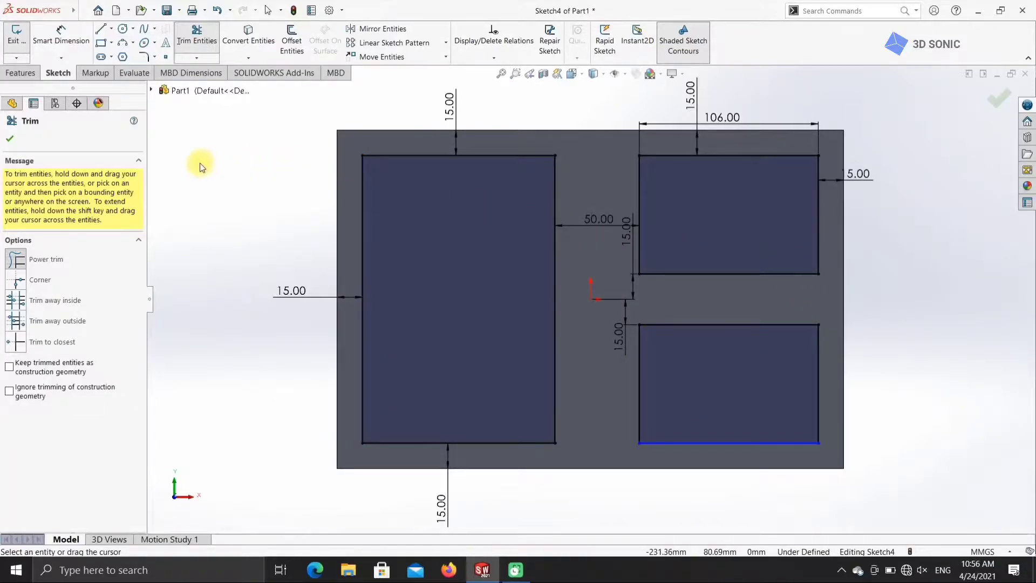
key("Escape")
Set up an extruded cut of the three compartment profiles using Offset From Surface, with the block's back face as reference
left_click(20, 73)
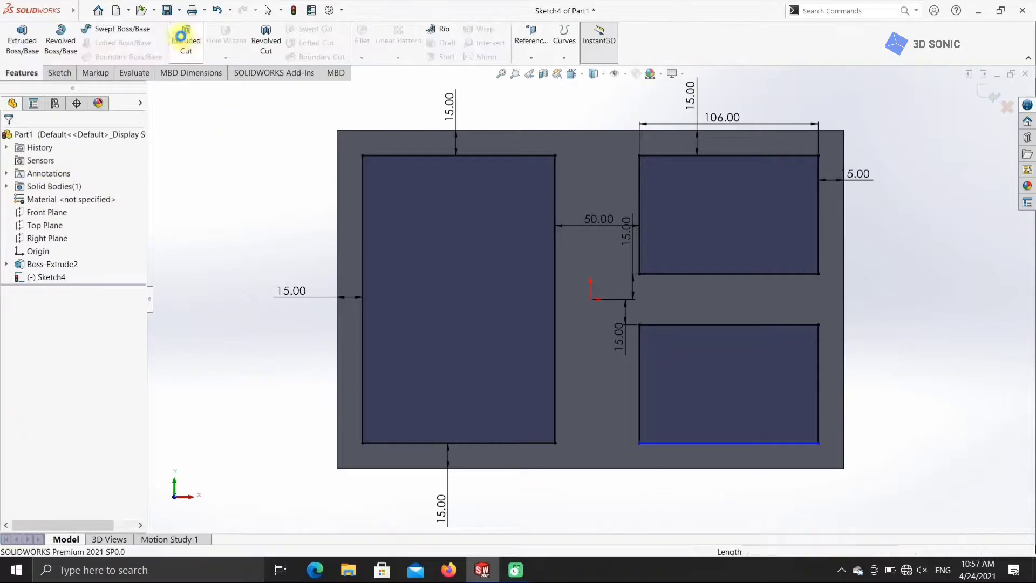
left_click(185, 40)
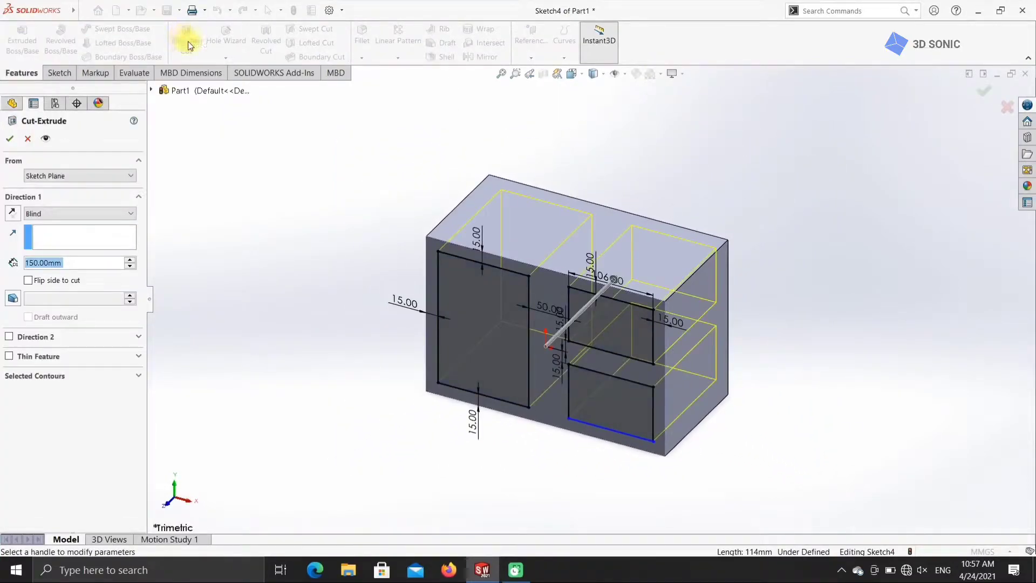
middle_click_drag(668, 167, 606, 233)
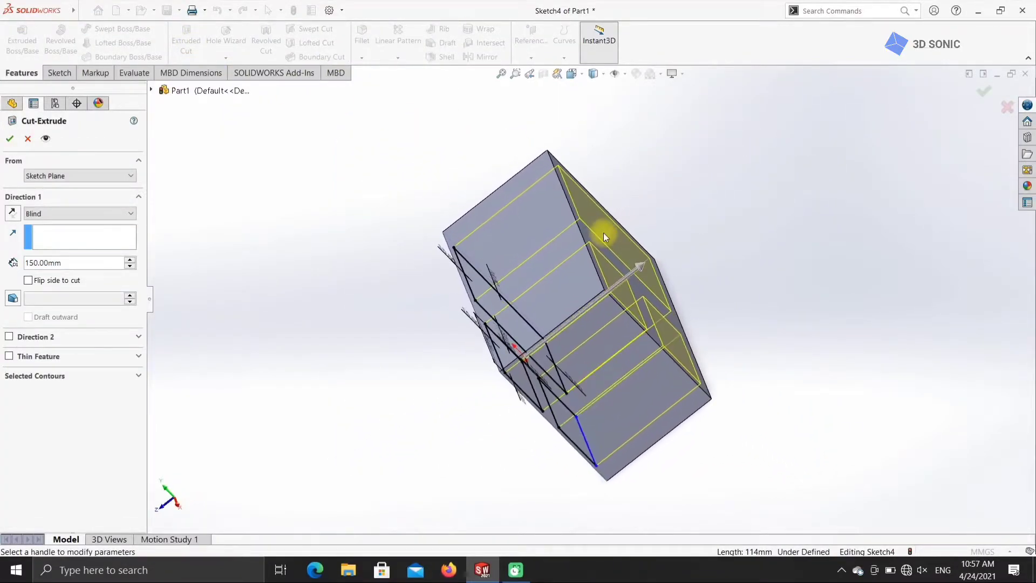
left_click(119, 214)
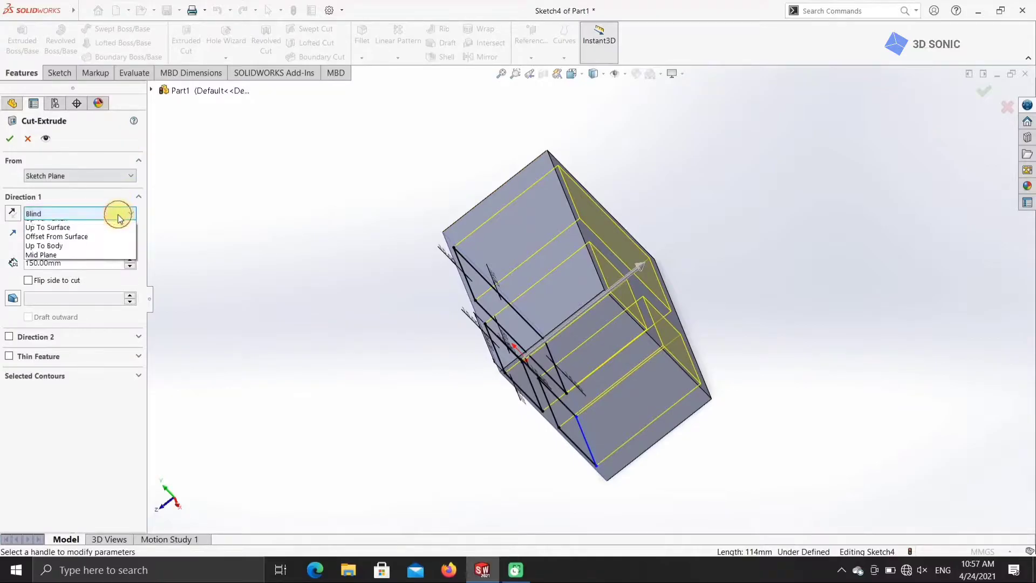
left_click(81, 280)
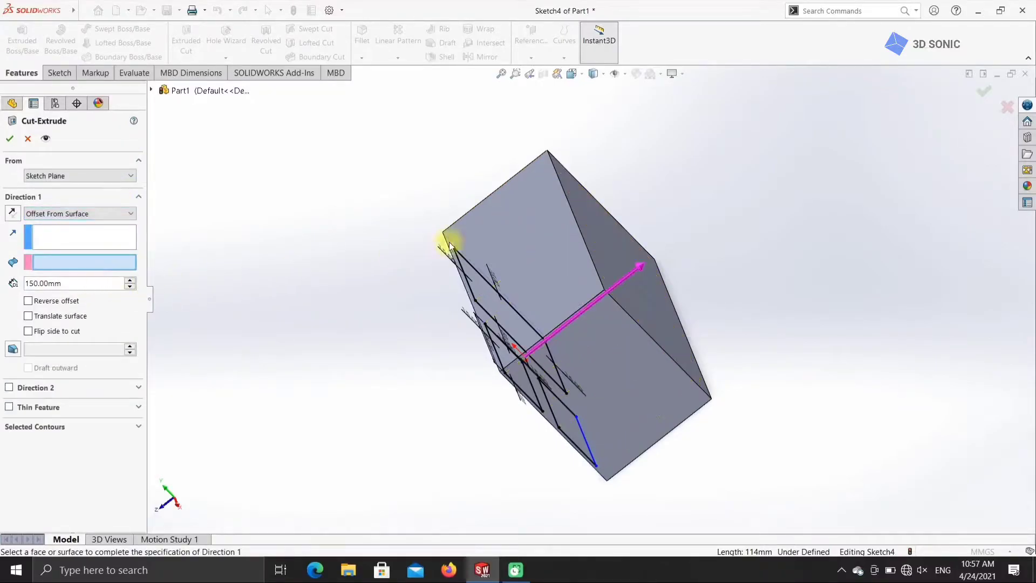
left_click(598, 227)
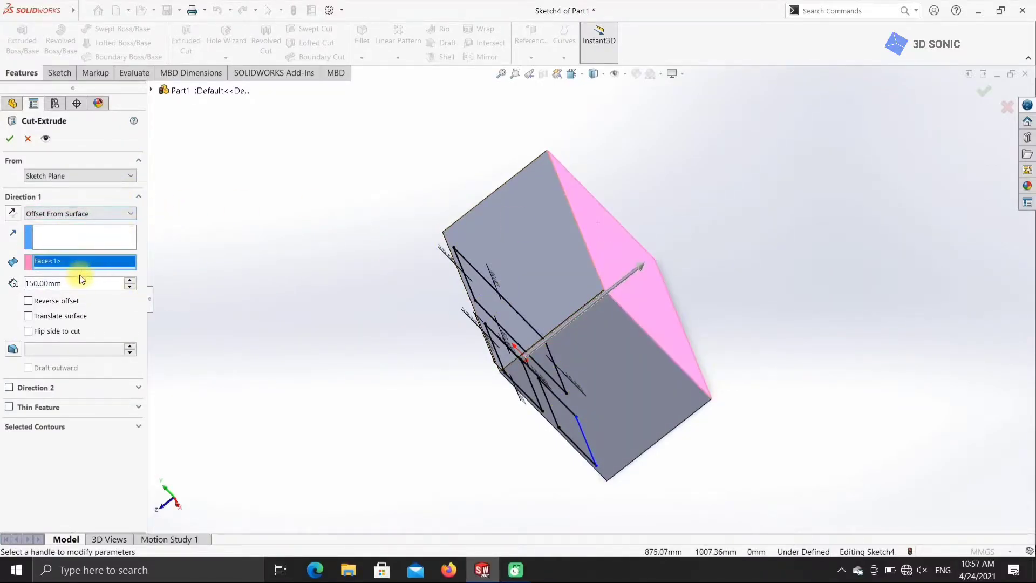
Set the cut's offset distance from the back face to 15 mm and complete the cut
key("BackSpace")
key("BackSpace")
key("BackSpace")
key("BackSpace")
key("BackSpace")
key("BackSpace")
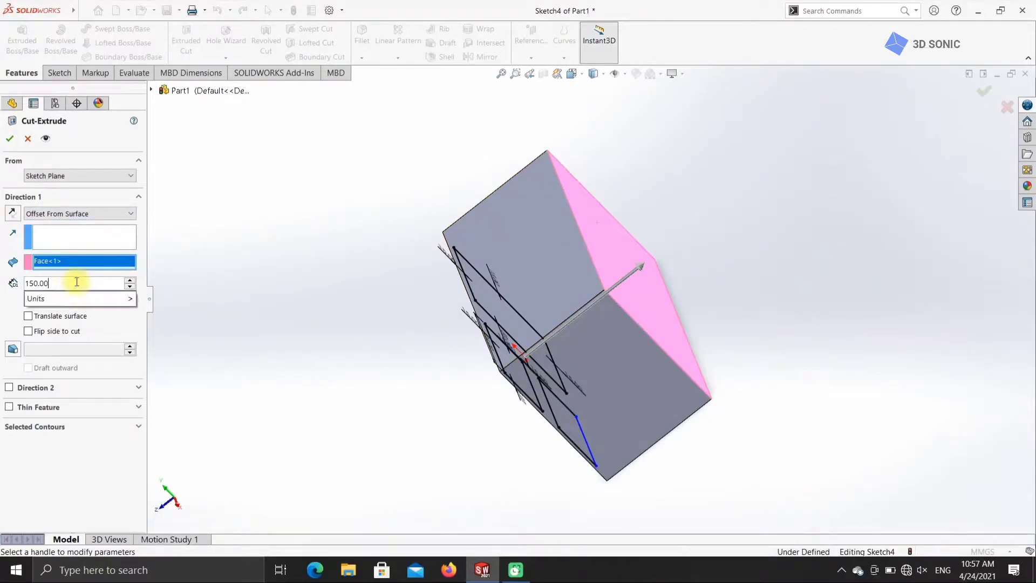
key("Return")
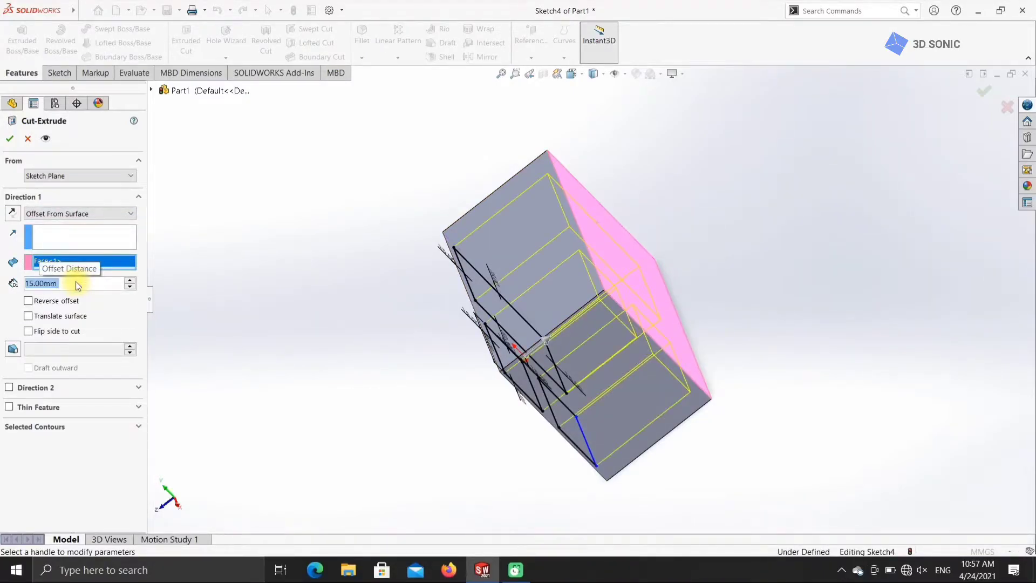
key("Return")
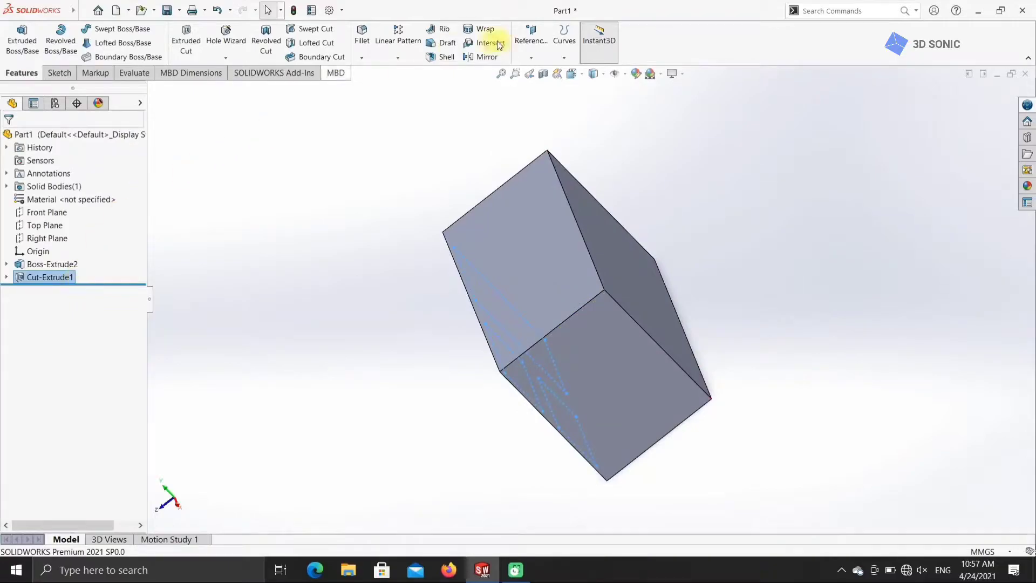
Start a new sketch on the block's front face around the compartment openings
left_click(571, 74)
left_click(632, 106)
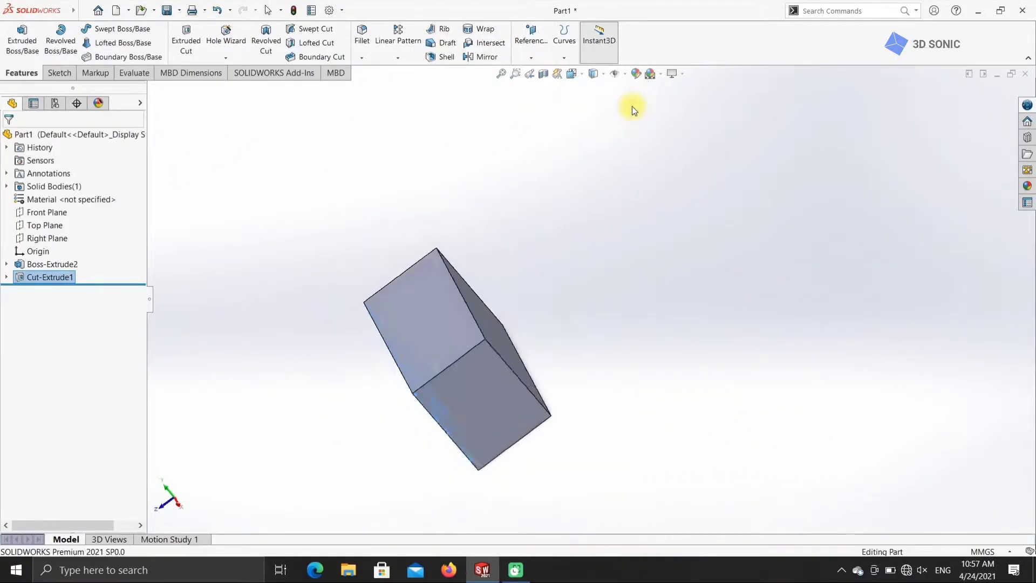
left_click(743, 141)
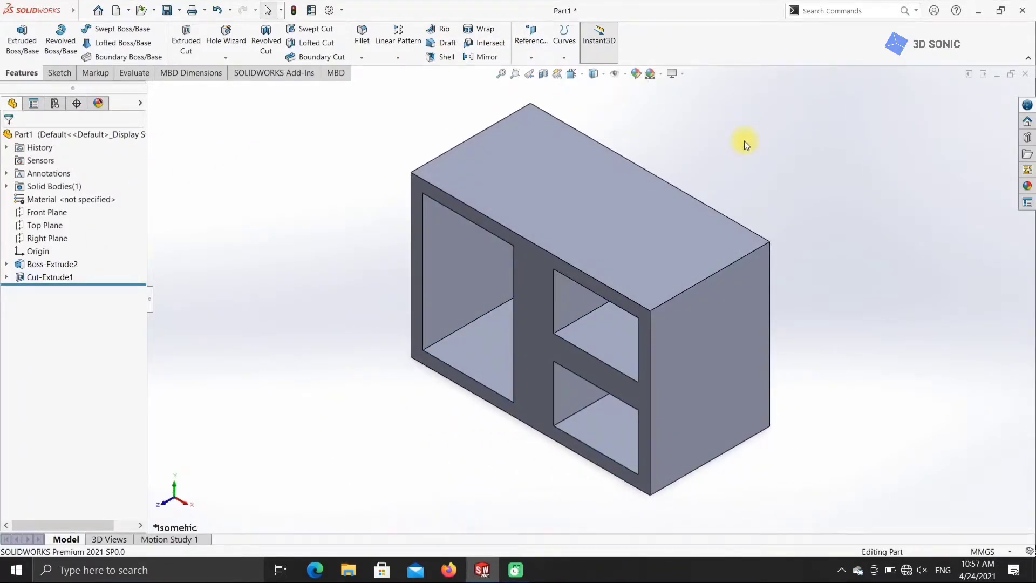
left_click(535, 293)
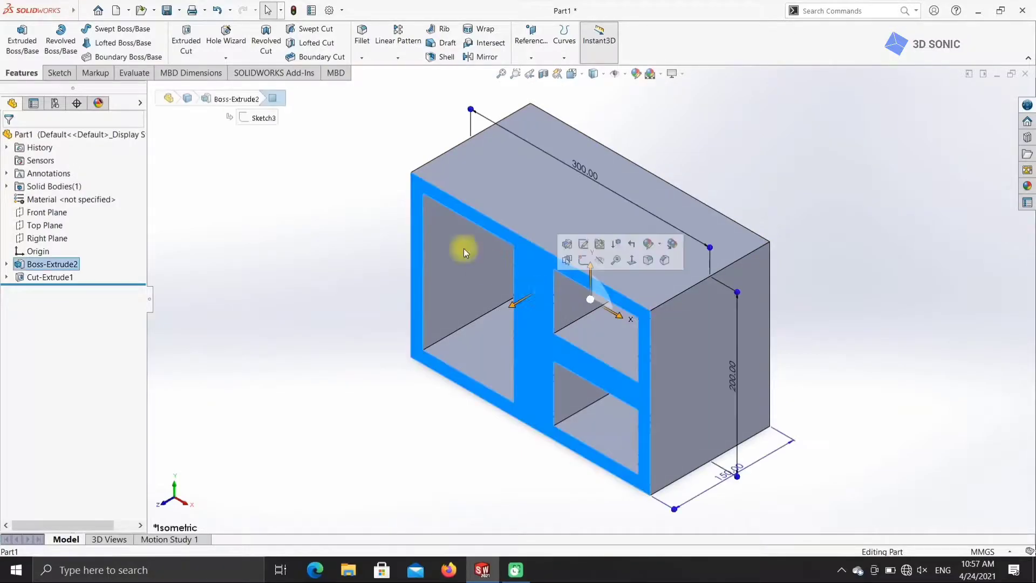
left_click(64, 73)
left_click(17, 35)
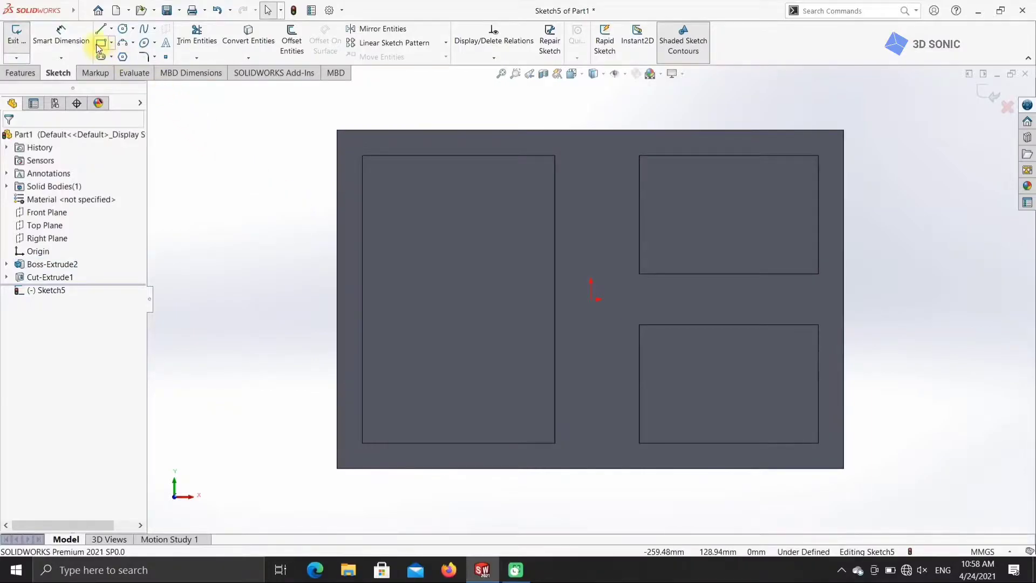
Offset the outline of the large left compartment outward by 3 mm
left_click(296, 42)
left_click(463, 223)
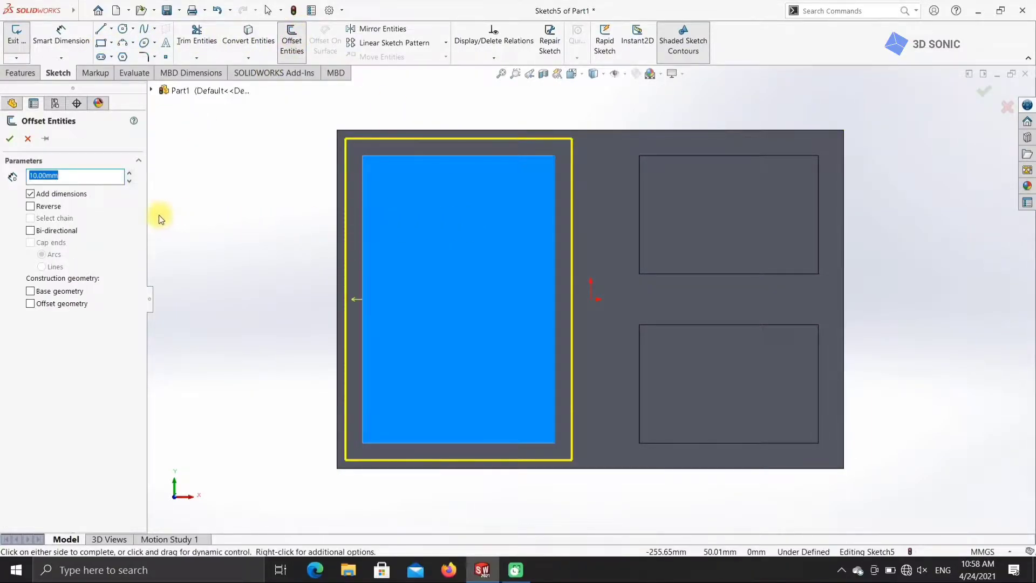
left_click(69, 178)
type("3")
key("Return")
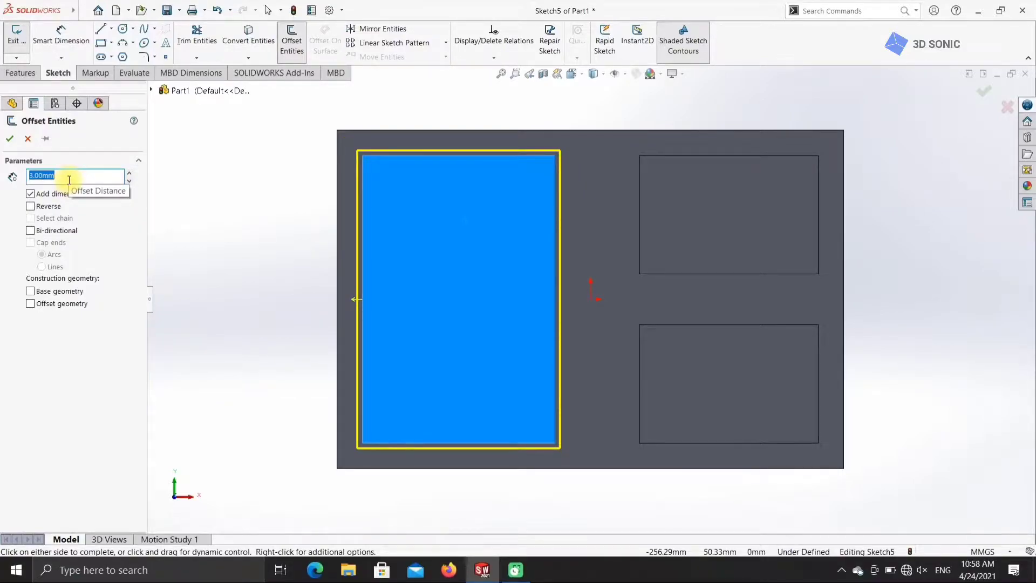
left_click(10, 140)
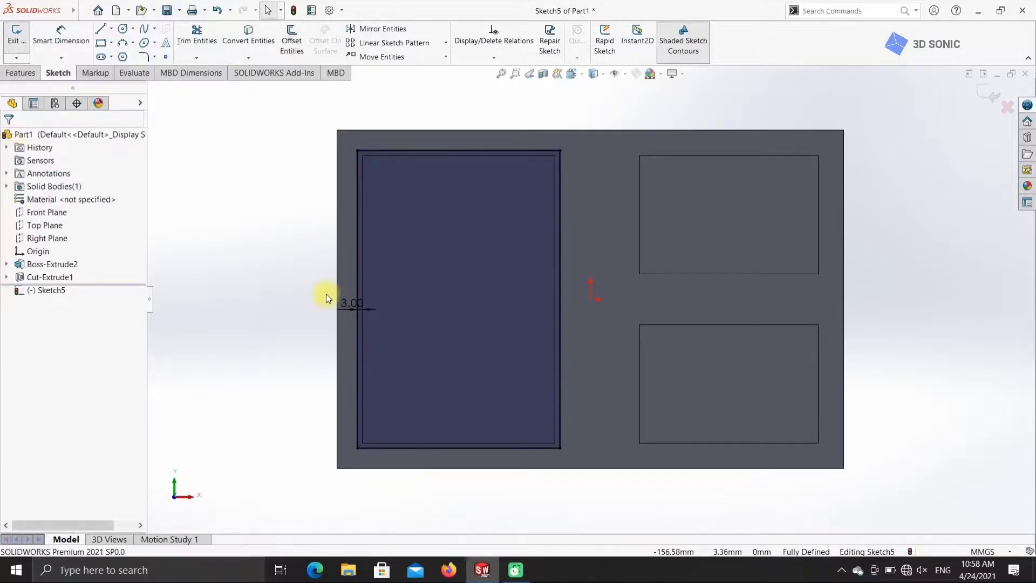
Offset the outlines of the upper and lower right compartments outward by 3 mm each
left_click(292, 43)
left_click(689, 226)
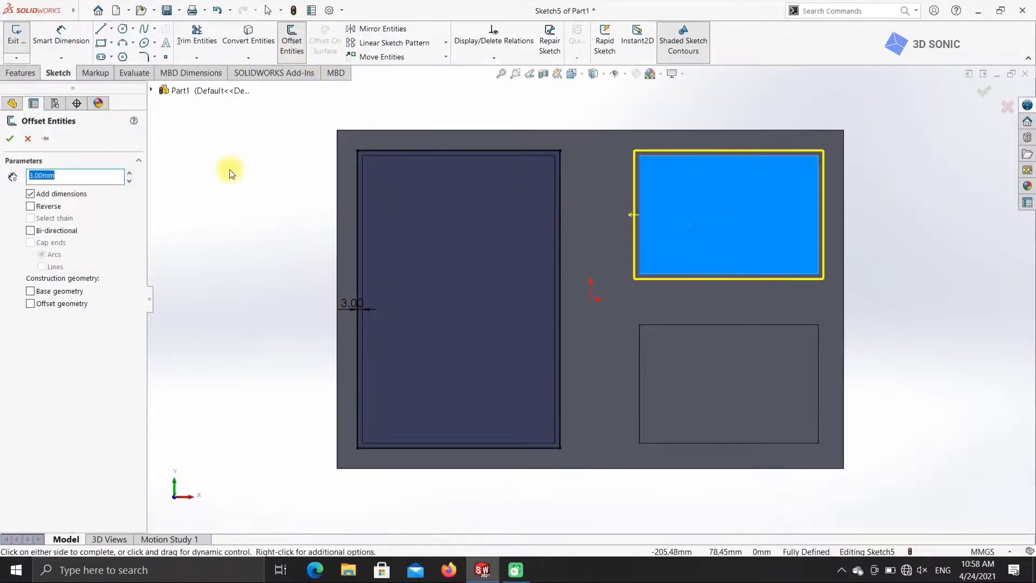
left_click(10, 139)
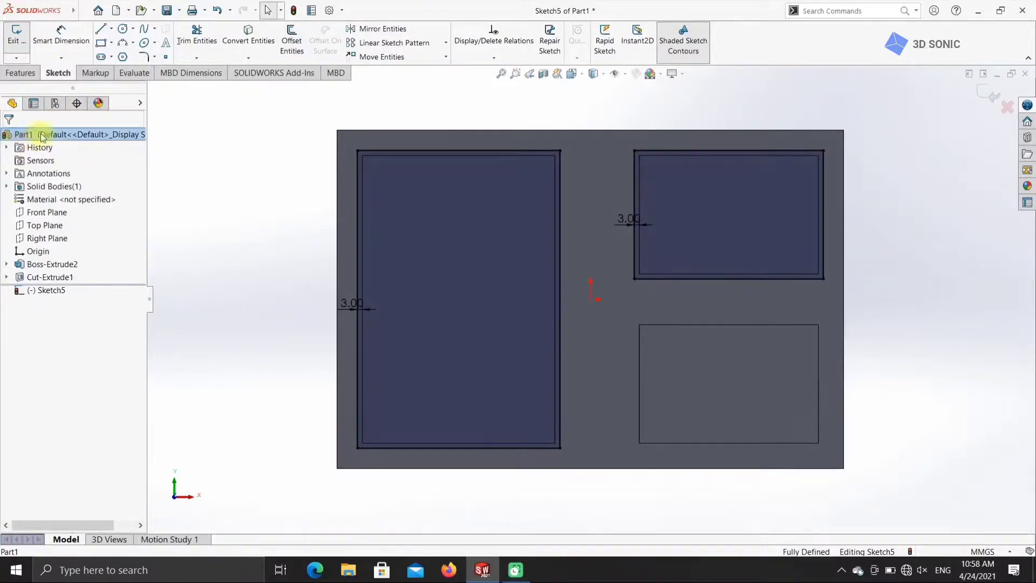
left_click(292, 40)
left_click(700, 386)
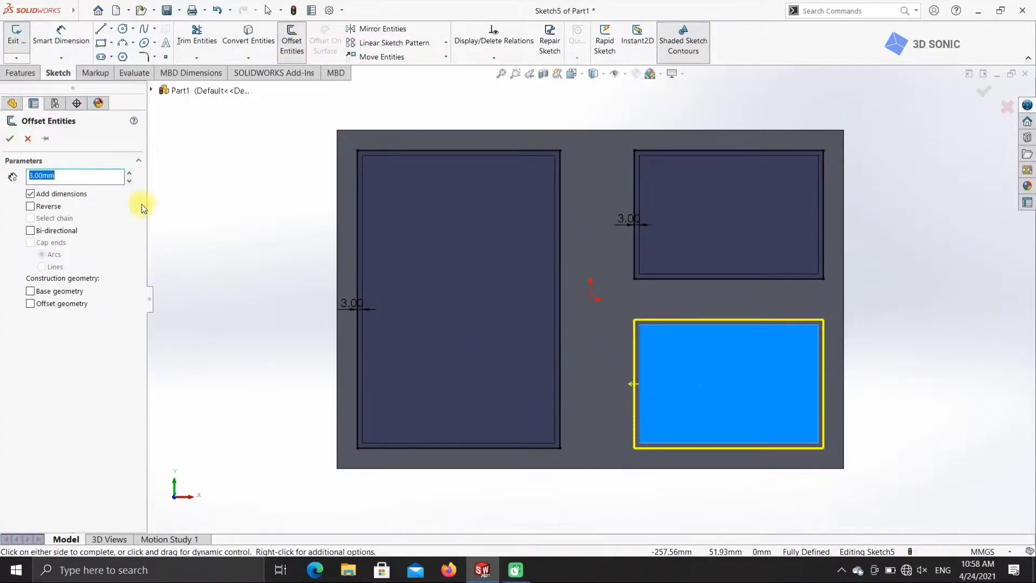
left_click(10, 138)
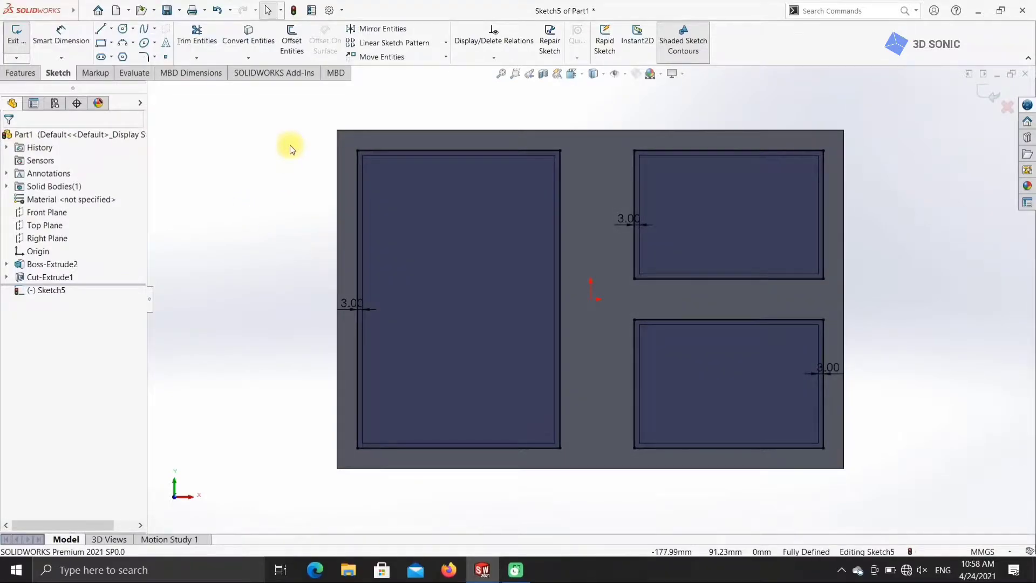
Cut the three offset outlines 3 mm deep into the front face as a blind extruded cut
left_click(61, 37)
left_click(26, 73)
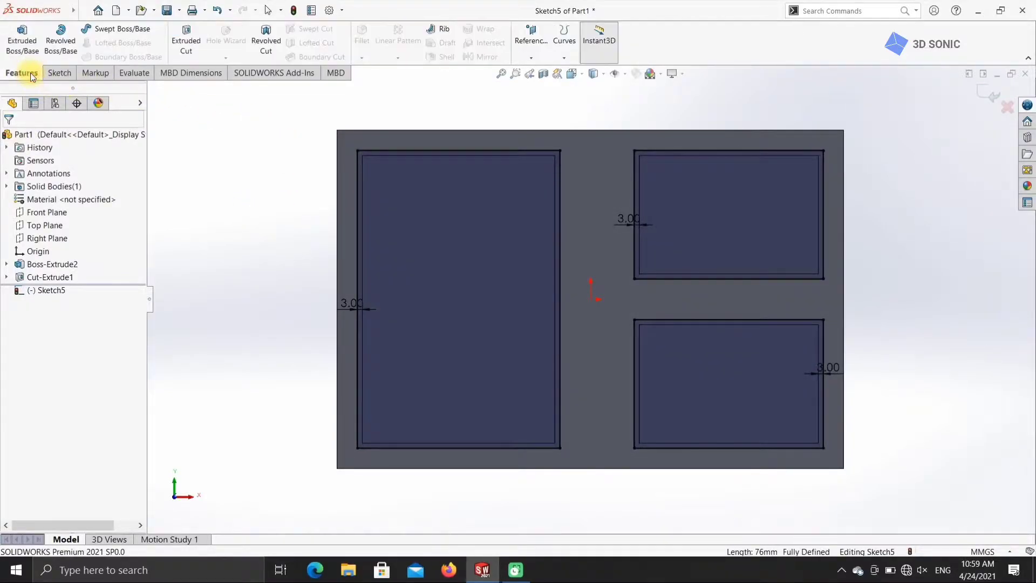
left_click(192, 43)
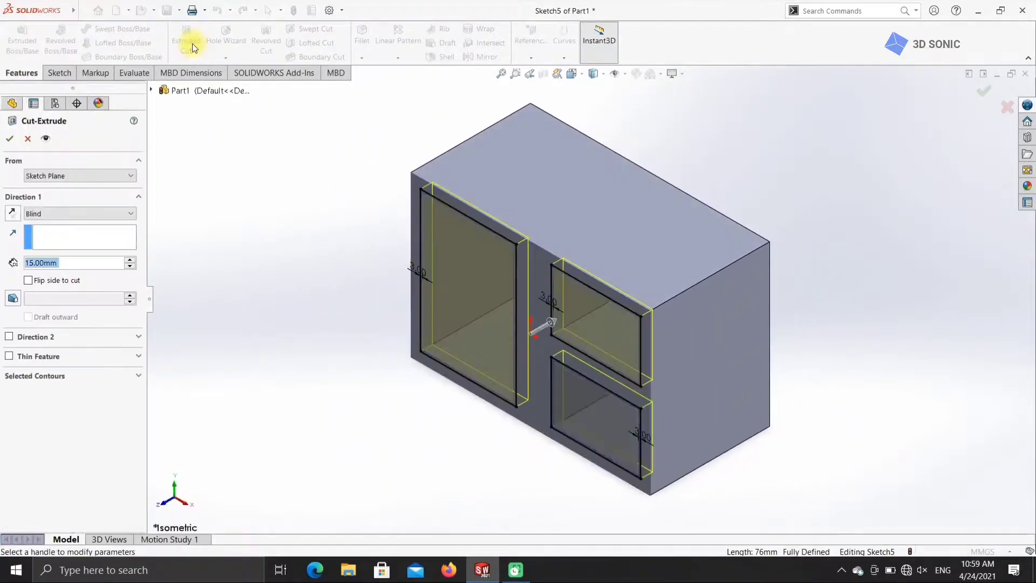
type("3")
key("Return")
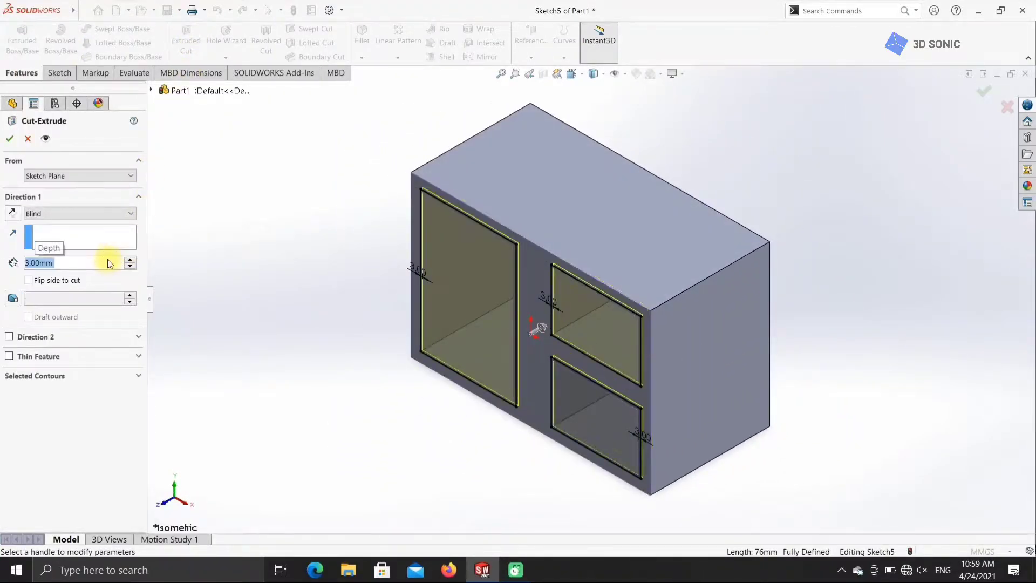
left_click(10, 139)
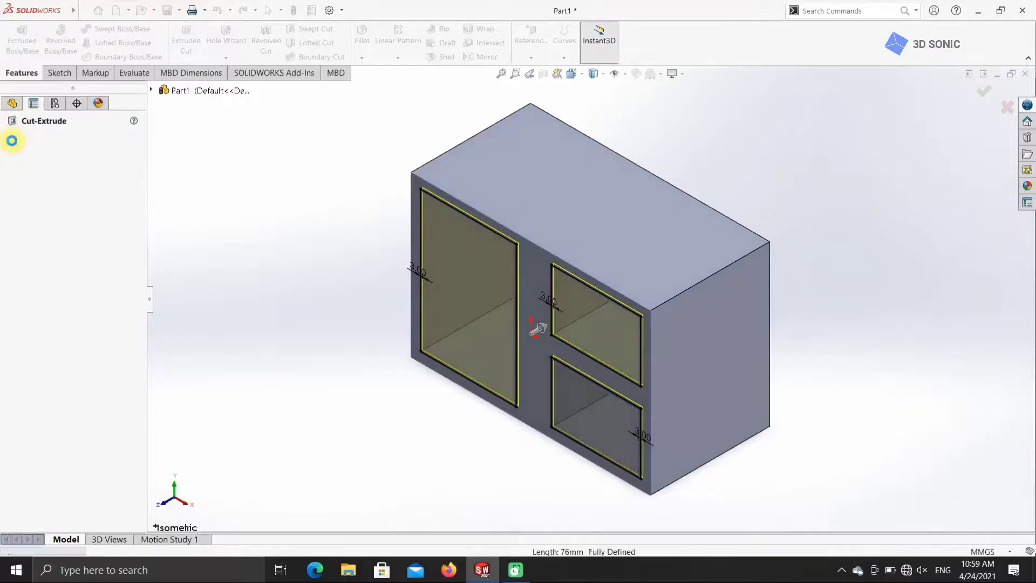
Place a Ø5.0 ISO drill-size hole, blind 8 mm deep, on the block's bottom face near its rear right corner
left_click(314, 286)
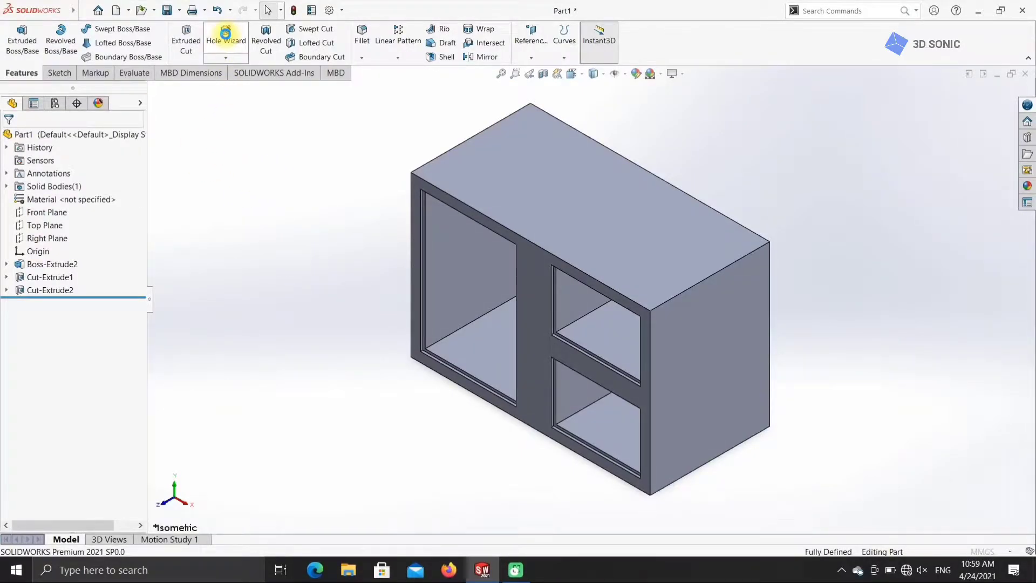
left_click(225, 33)
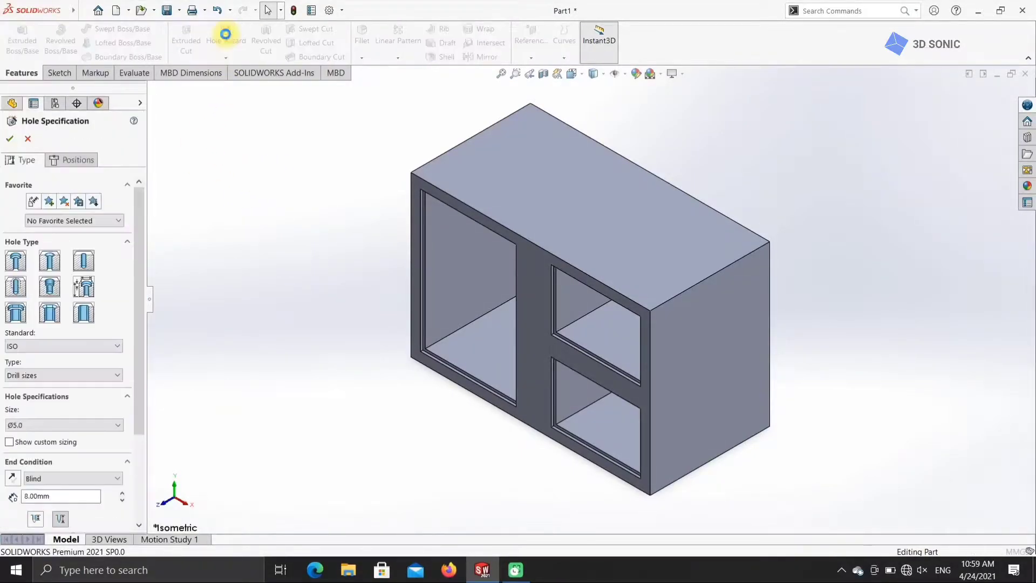
left_click(90, 160)
middle_click_drag(354, 438, 408, 222)
left_click(455, 350)
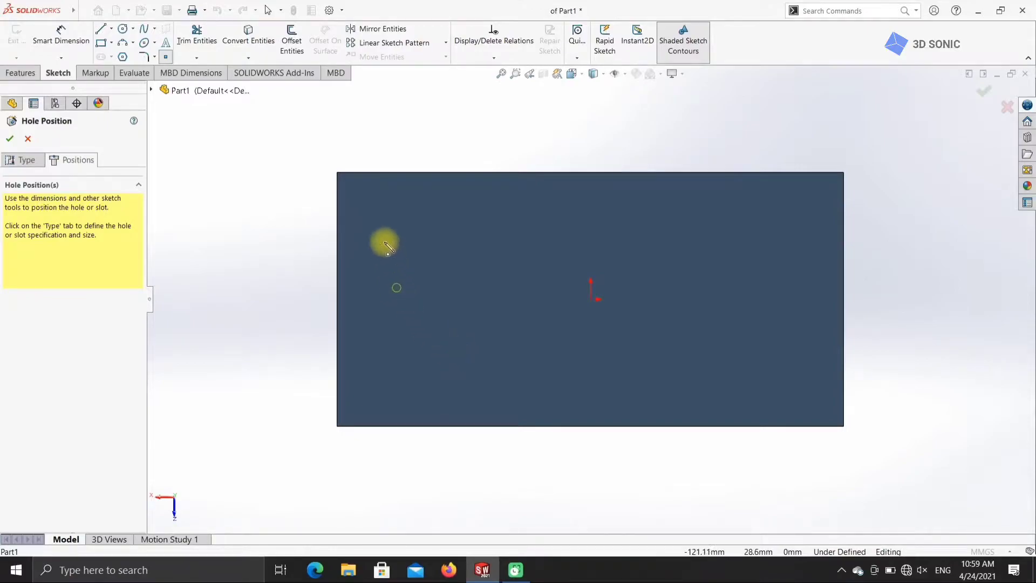
left_click(371, 204)
scroll(378, 219, "up", 3)
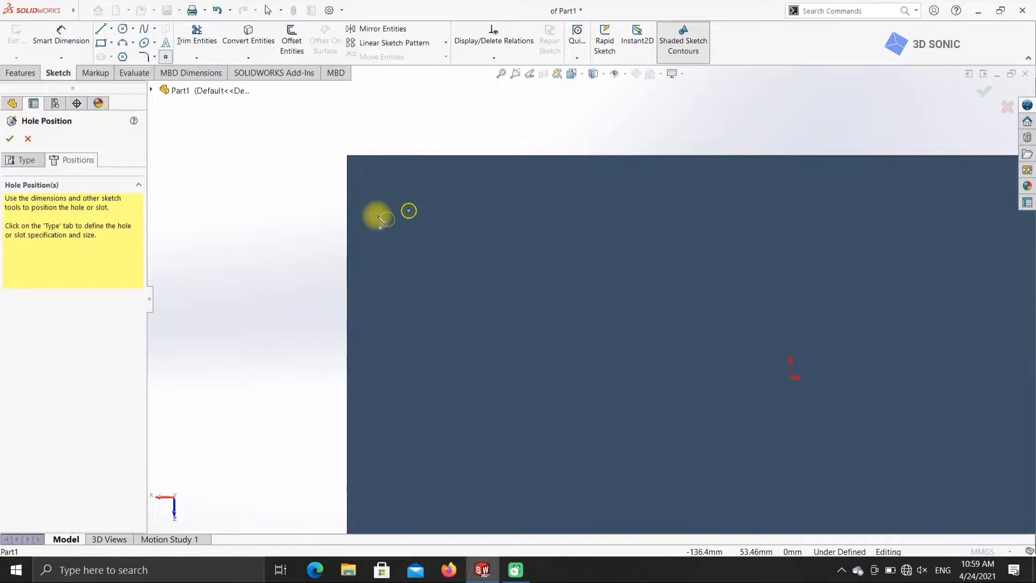
scroll(323, 183, "up", 1)
Dimension the hole centre 20 mm from the adjacent short side edge of the bottom face
left_click(60, 37)
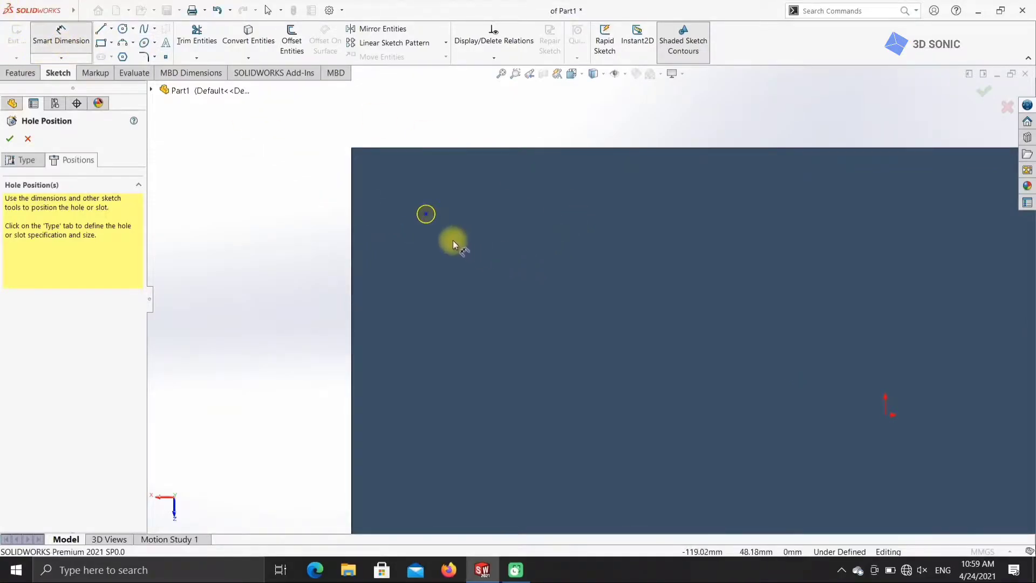
left_click(425, 214)
left_click(351, 218)
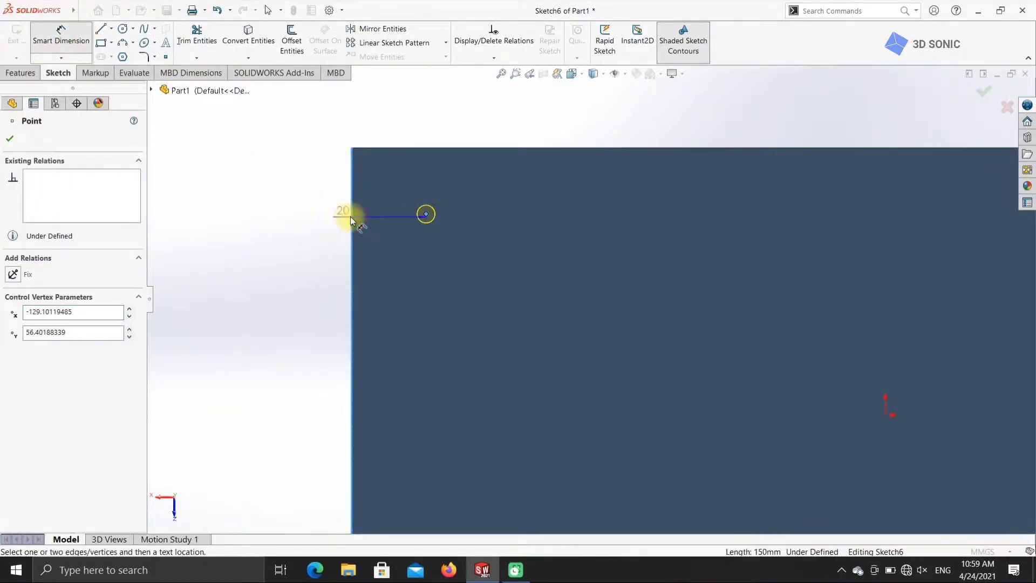
left_click(317, 212)
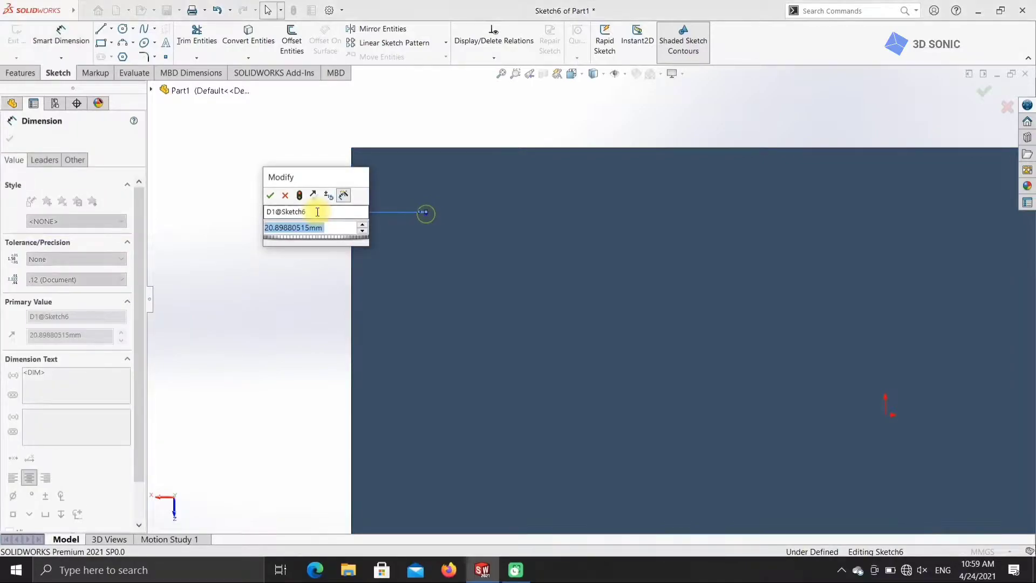
type("20")
key("Return")
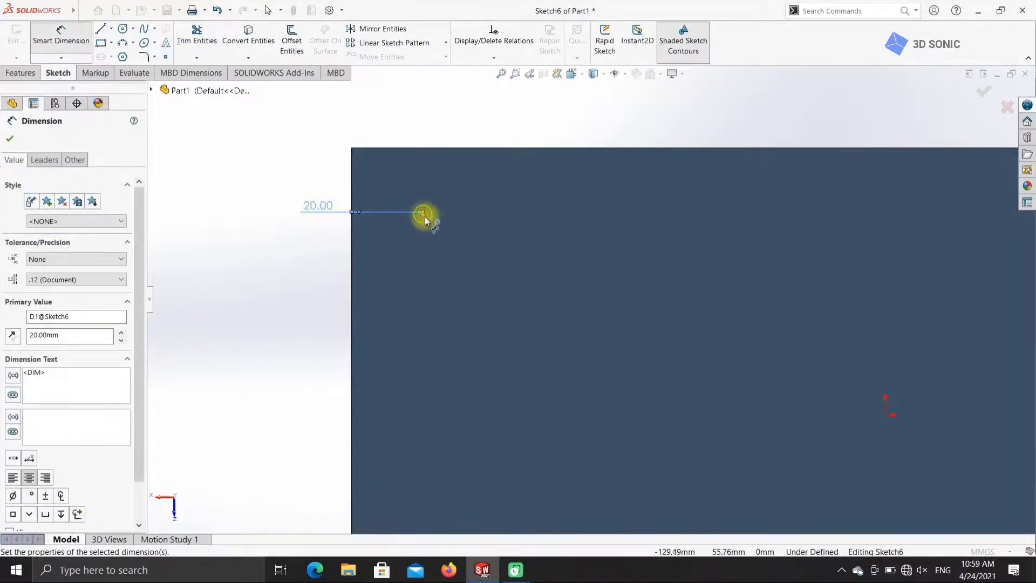
Dimension the hole centre 20 mm from the bottom face's long rear edge and finish the hole
left_click(423, 214)
left_click(431, 148)
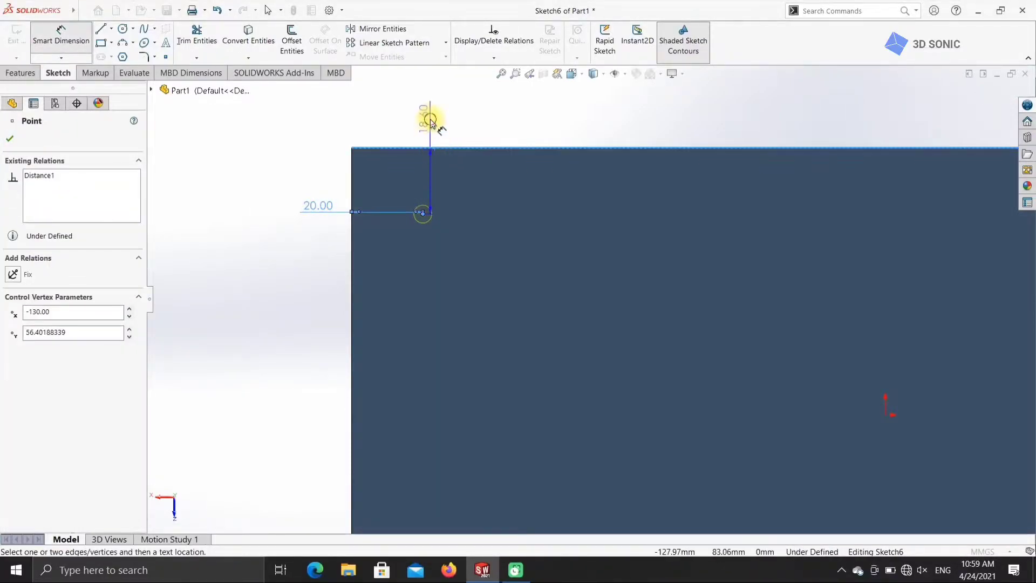
left_click(431, 122)
type("20")
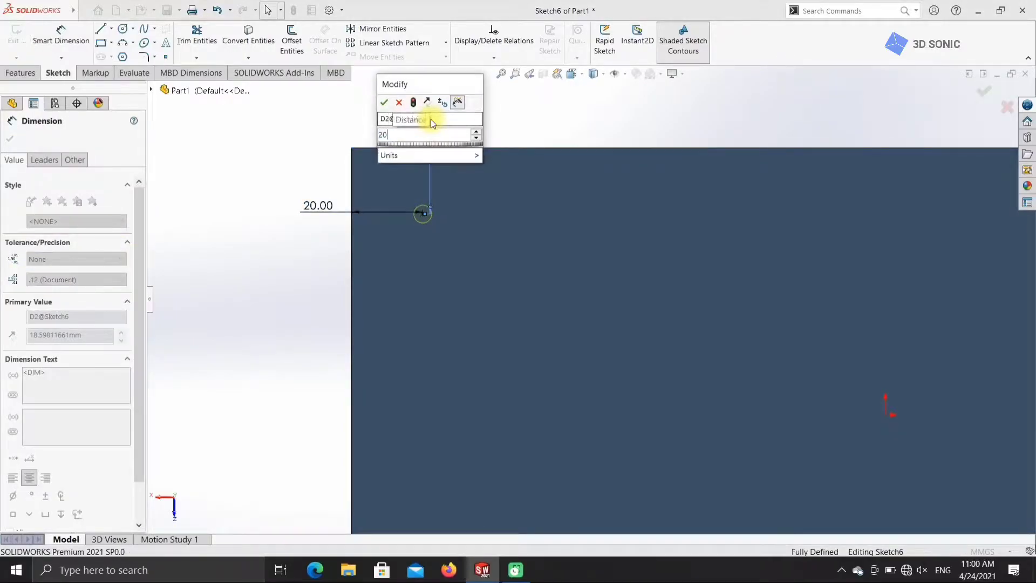
key("Return")
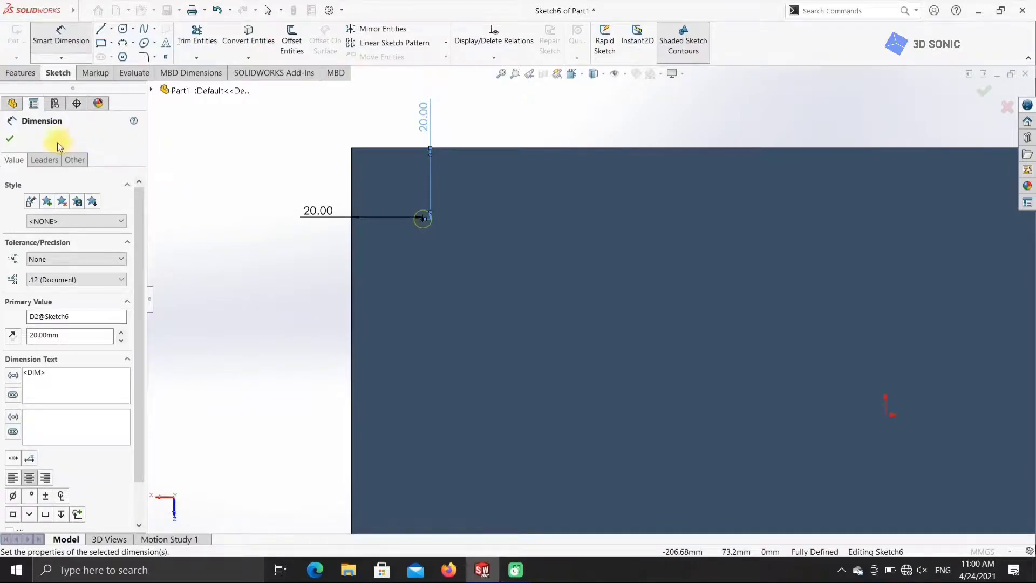
left_click(10, 141)
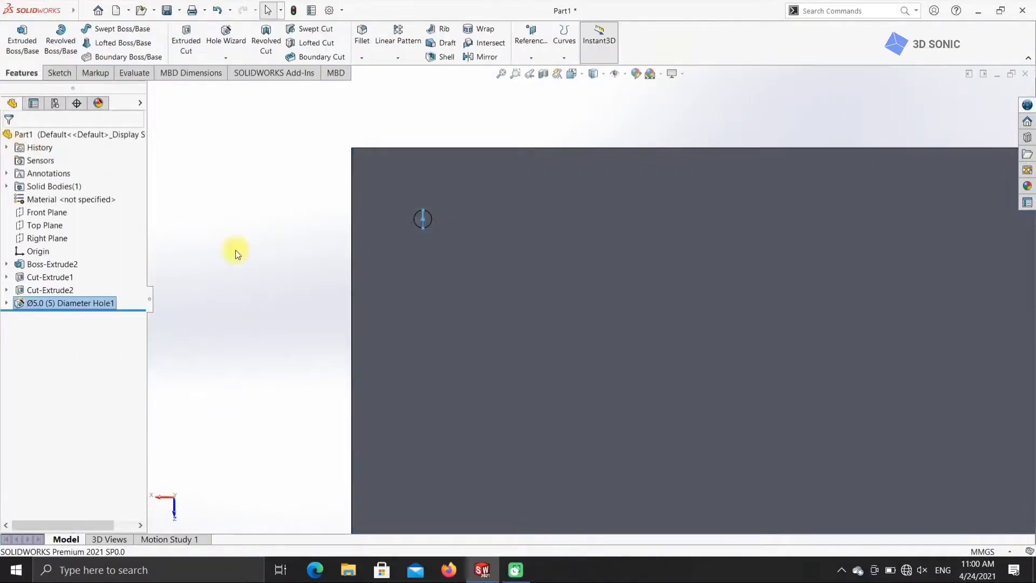
Reopen the hole feature and review its position, hole type, standard, drill size and end condition
left_click(109, 303)
left_click(110, 303)
left_click(115, 291)
left_click(125, 259)
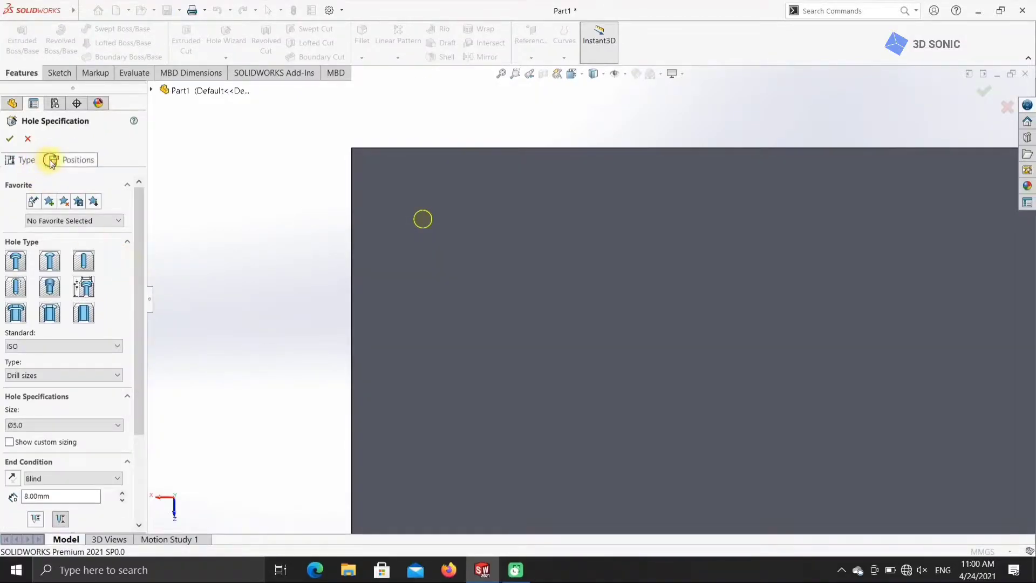
left_click(52, 160)
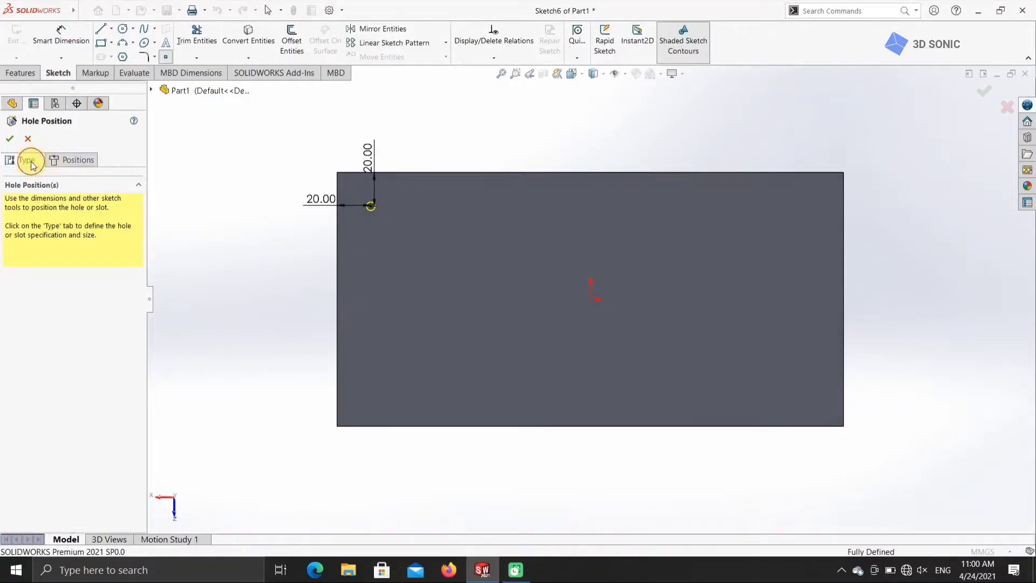
left_click(30, 161)
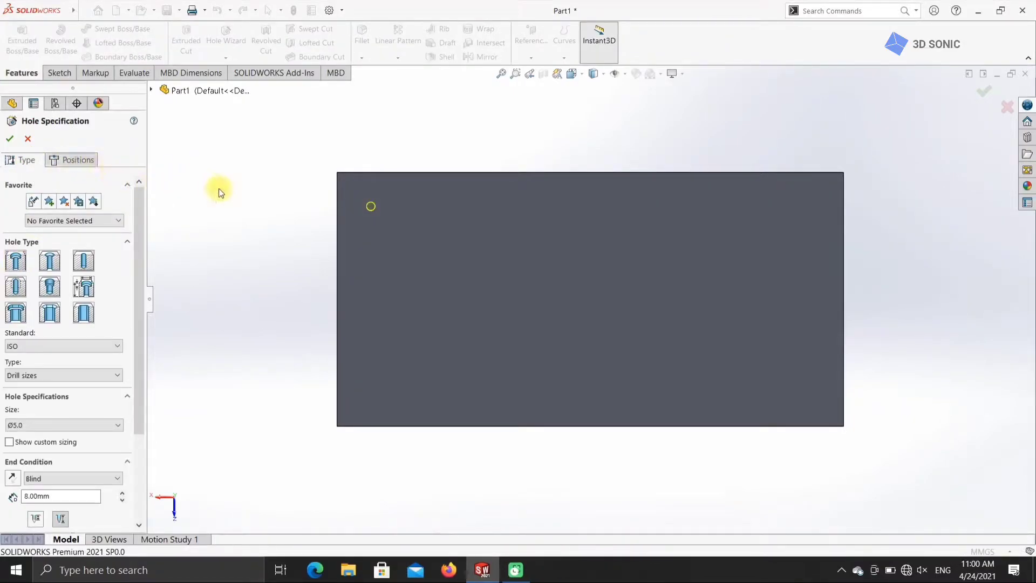
left_click(86, 262)
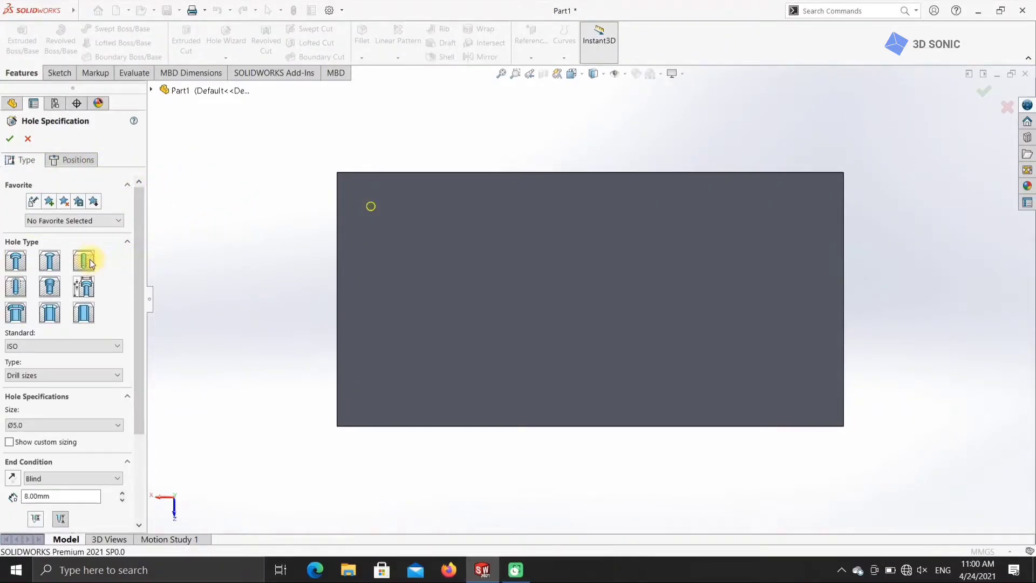
left_click_drag(138, 297, 137, 350)
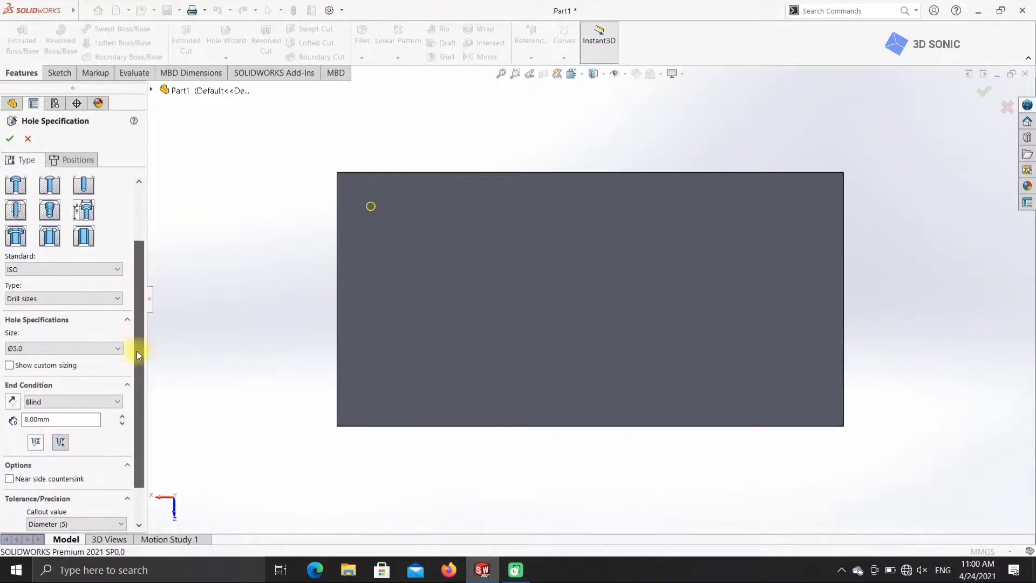
left_click(99, 271)
left_click(71, 304)
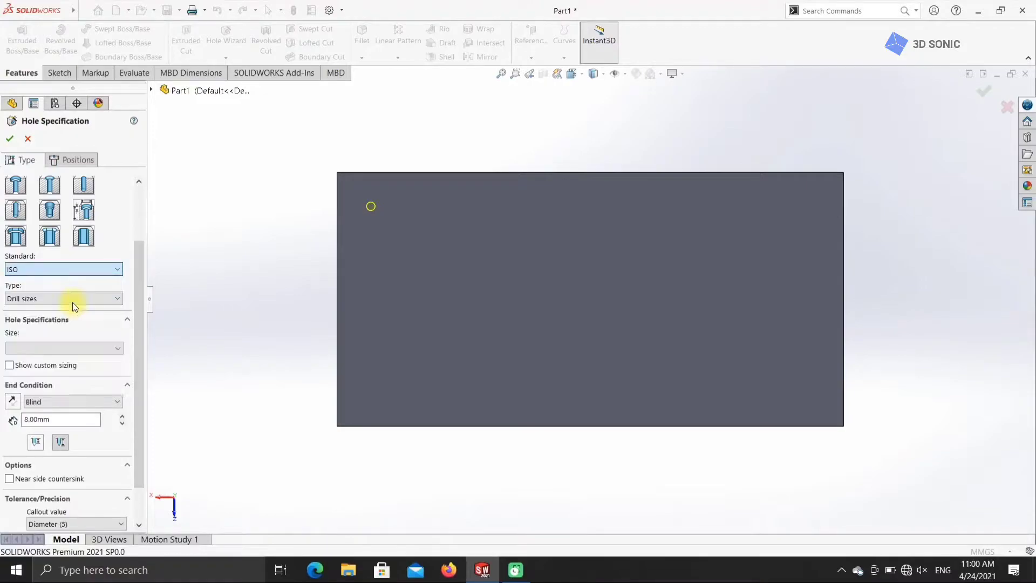
left_click(82, 347)
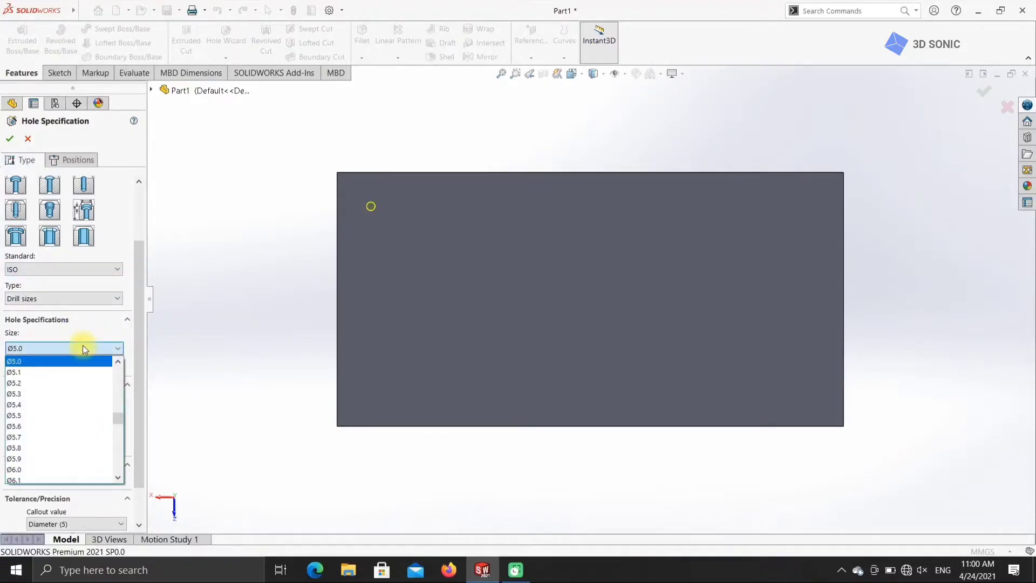
left_click(83, 347)
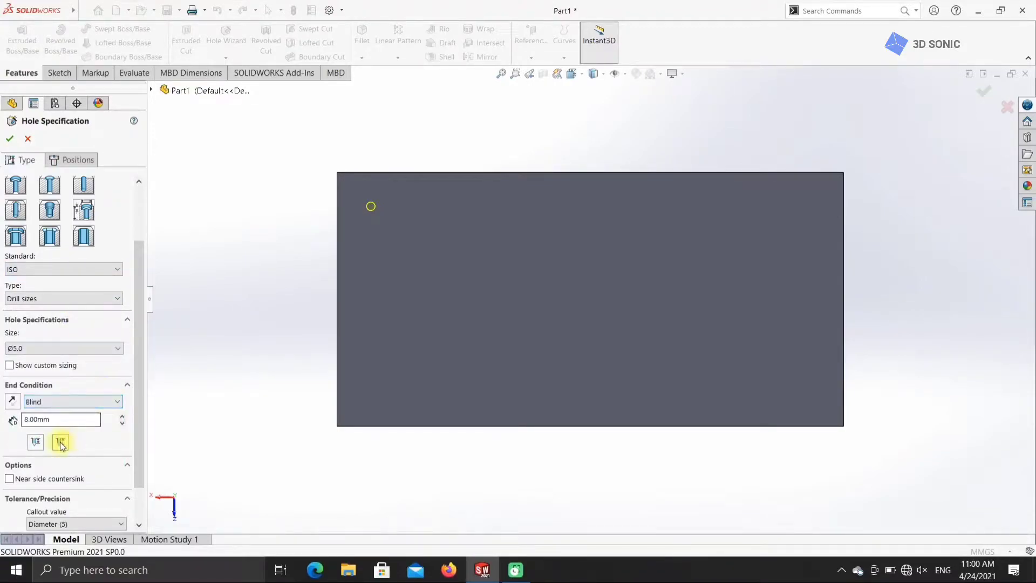
left_click(9, 140)
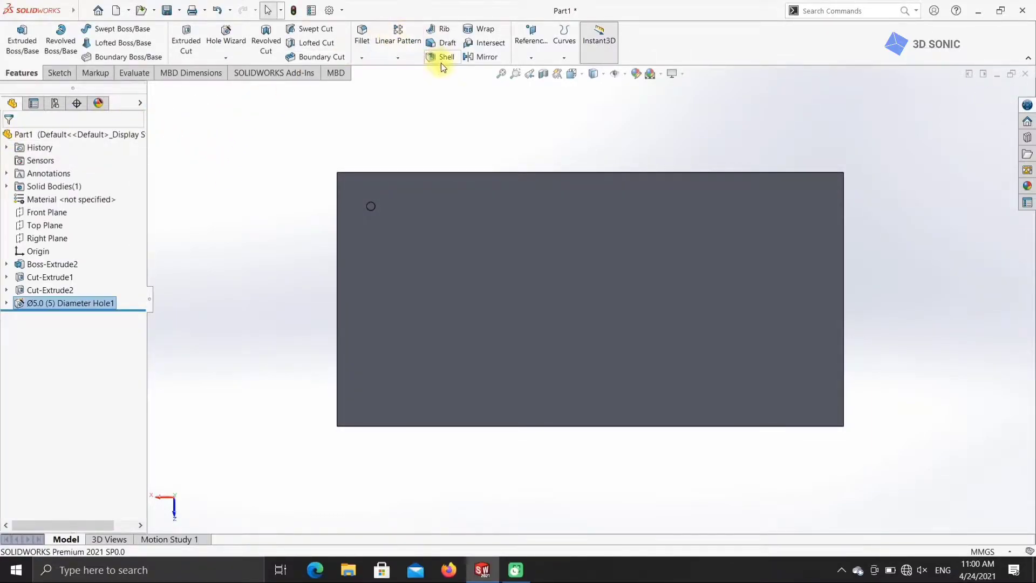
Mirror the 5 mm hole feature about the Right Plane
left_click(476, 54)
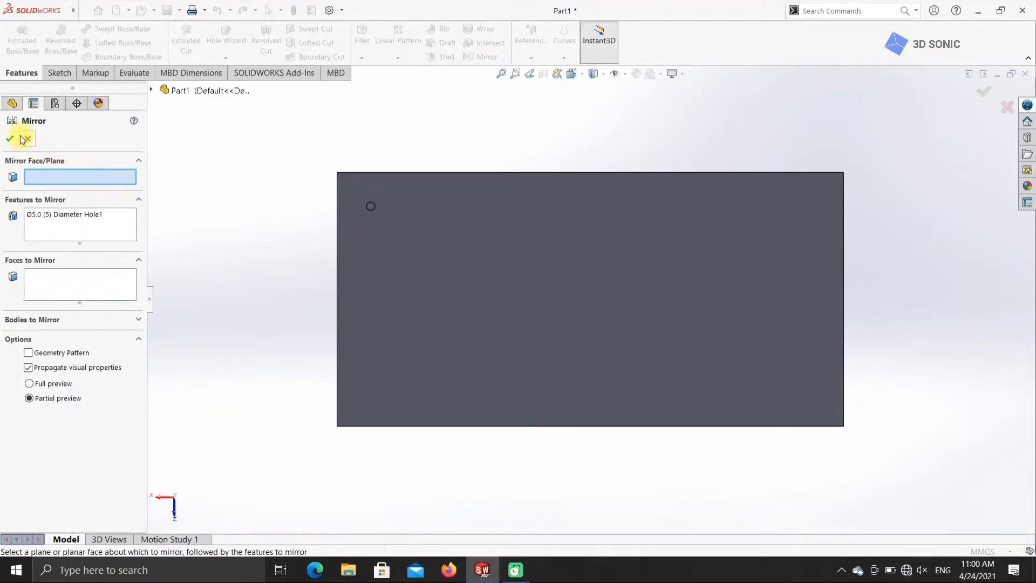
left_click(152, 90)
left_click(215, 195)
left_click(10, 139)
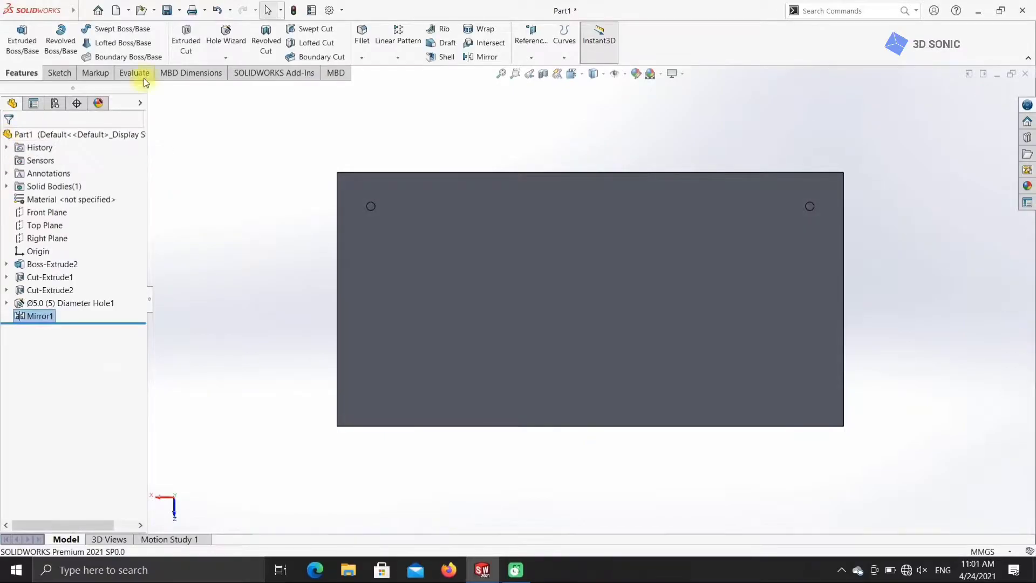
Mirror the first mirror feature about the Front Plane to complete the four-hole layout
left_click(475, 57)
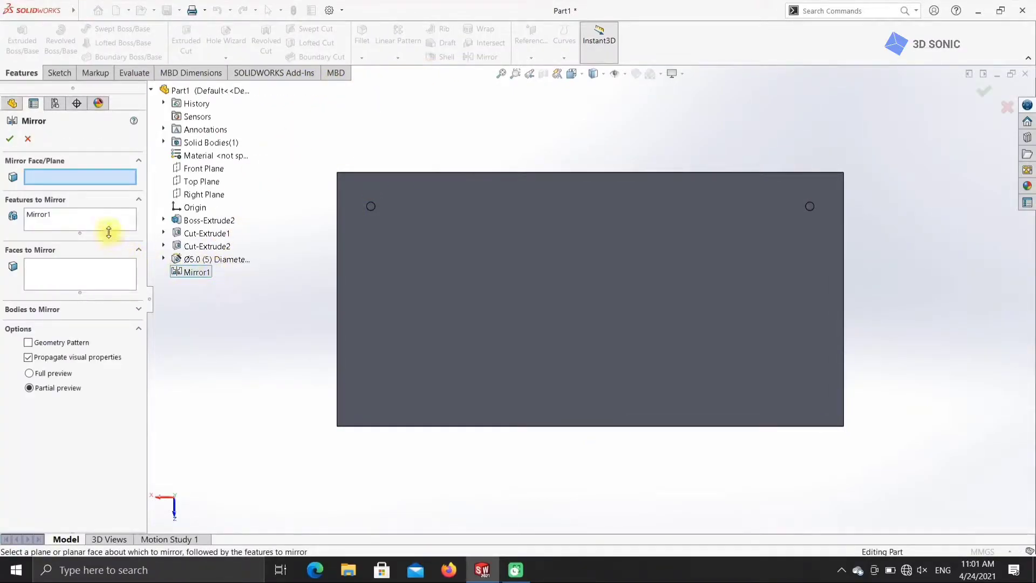
left_click(203, 168)
left_click(10, 136)
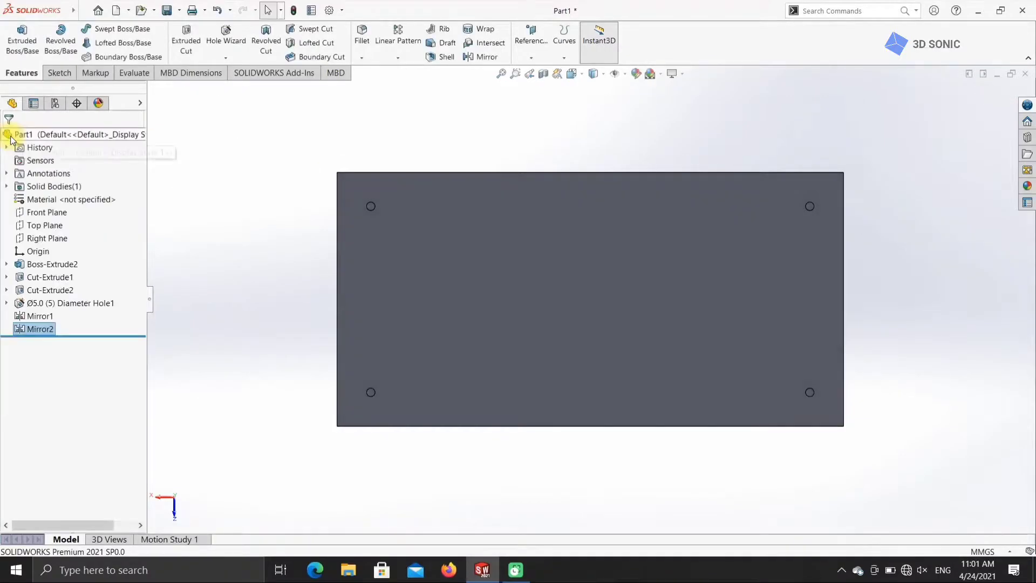
Start a new sketch on the recessed rim face of the large left compartment, viewed from the front
left_click(570, 74)
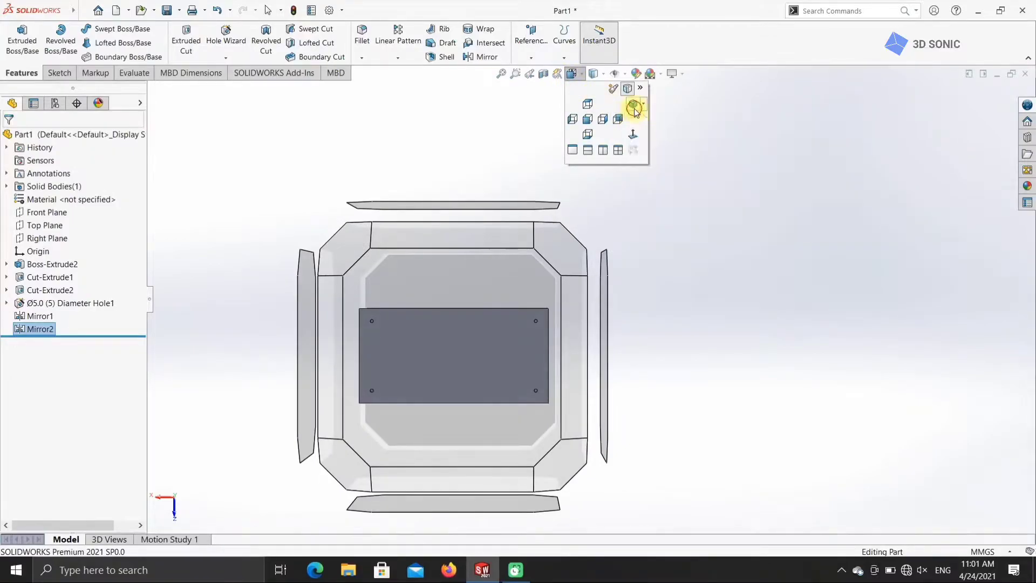
left_click(633, 105)
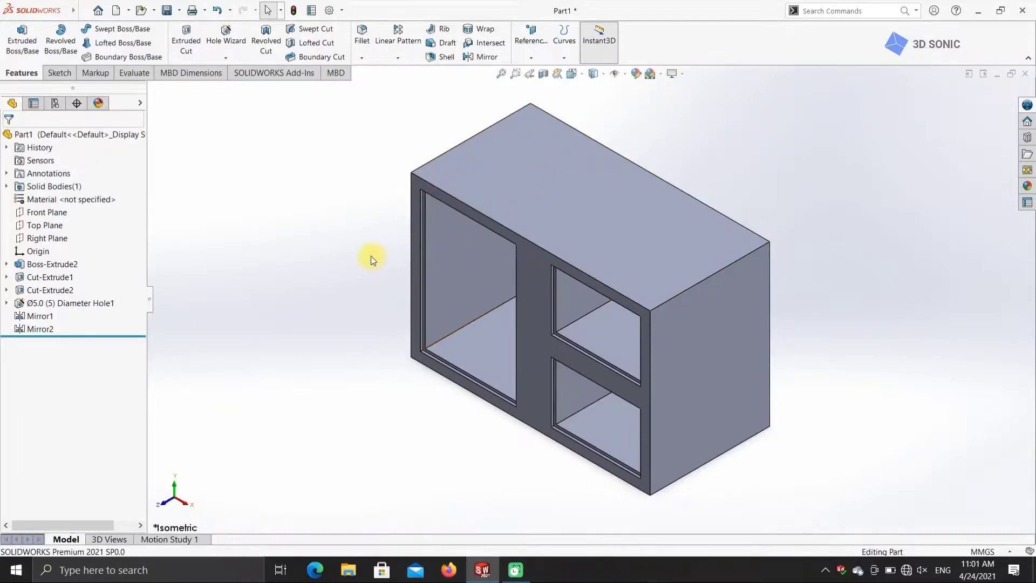
scroll(442, 274, "down", 5)
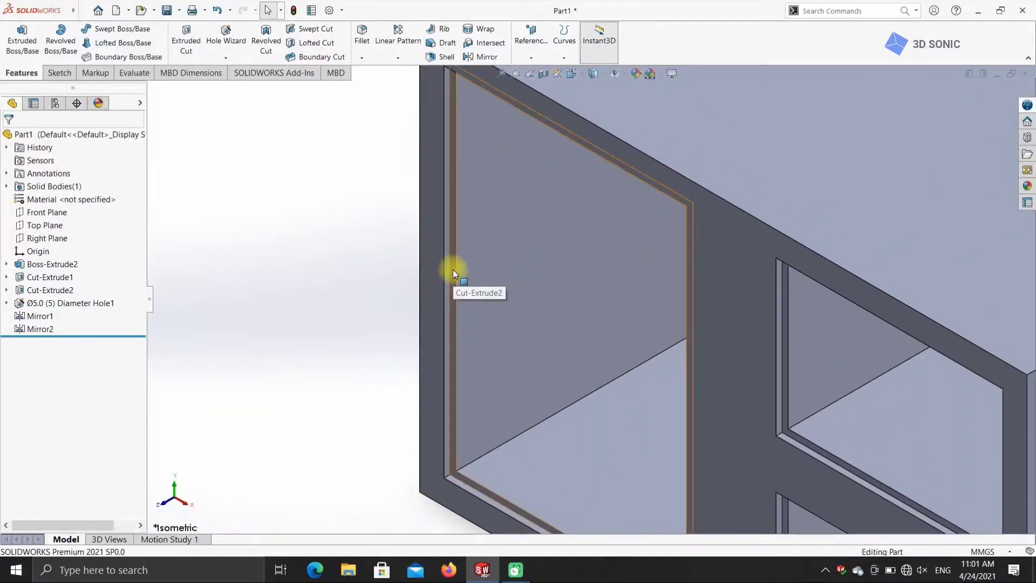
left_click(452, 268)
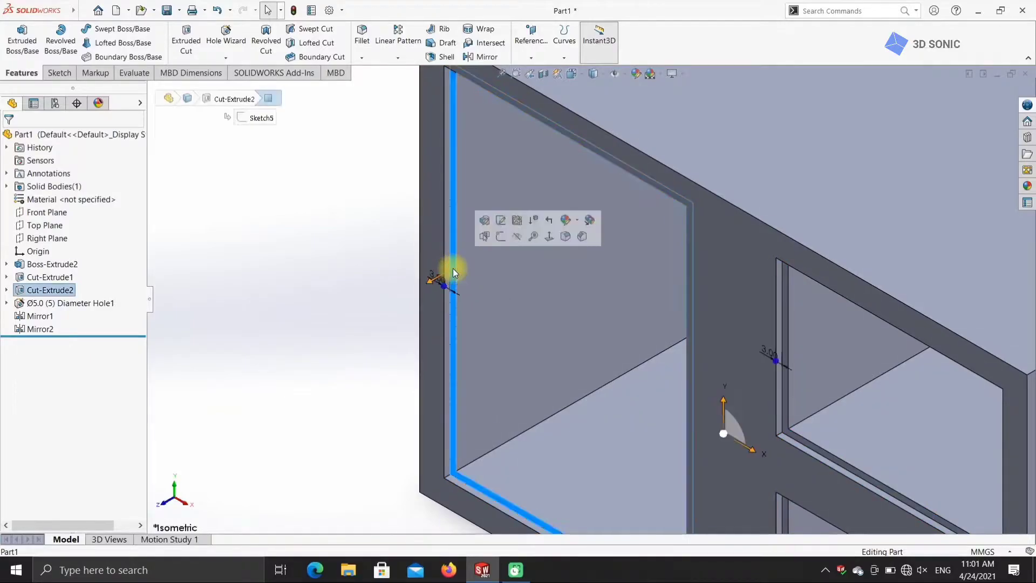
left_click(58, 73)
left_click(16, 36)
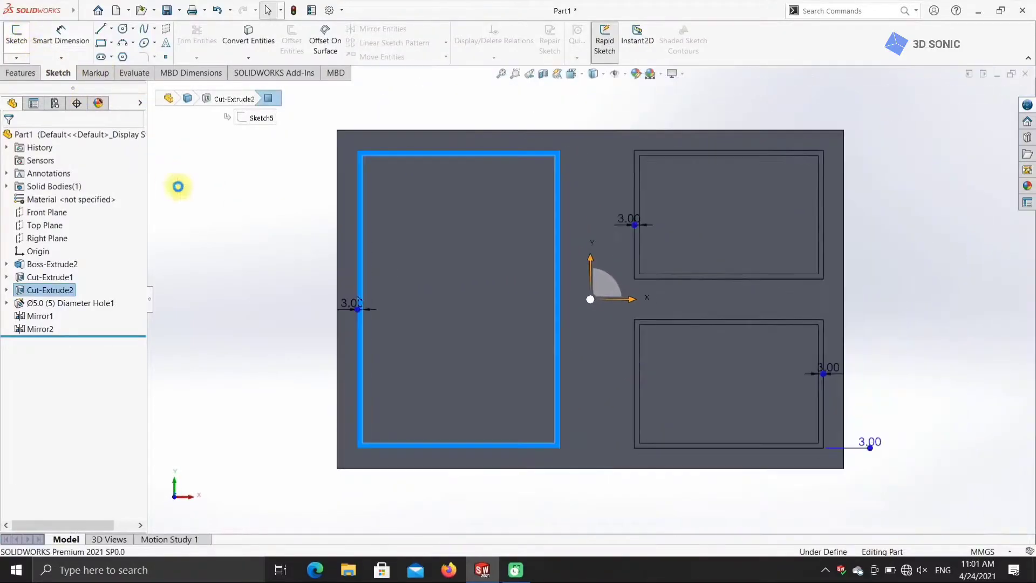
key("ctrl+z")
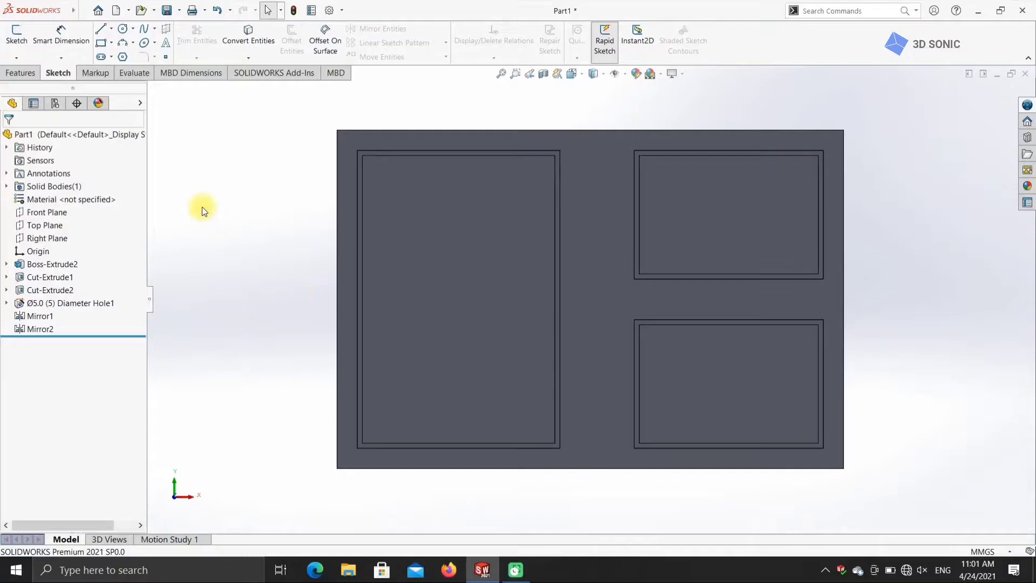
left_click(16, 35)
left_click(359, 270)
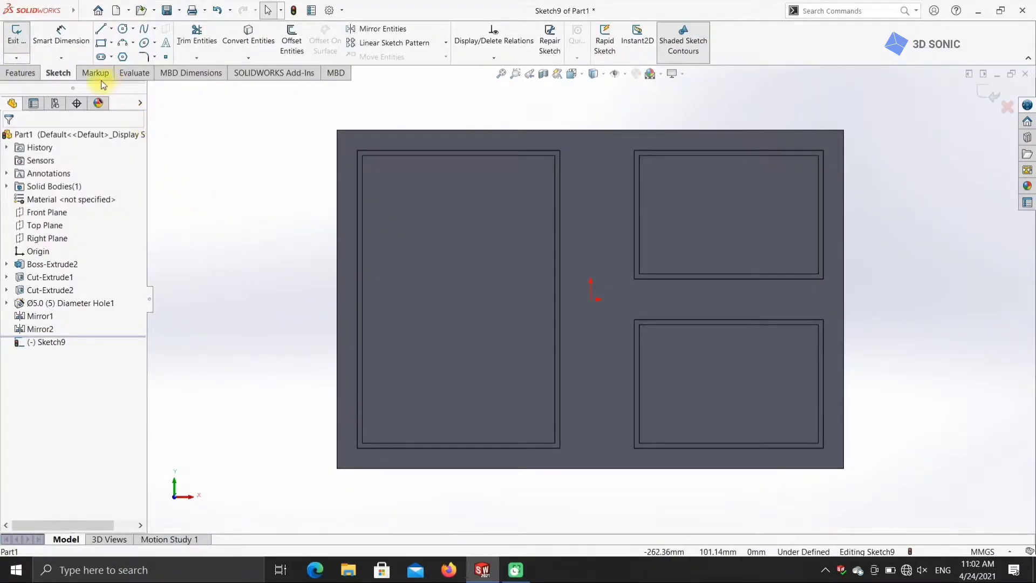
Sketch a corner rectangle about 25 mm high across the middle of the large left compartment, spanning between its inner side edges
left_click(102, 44)
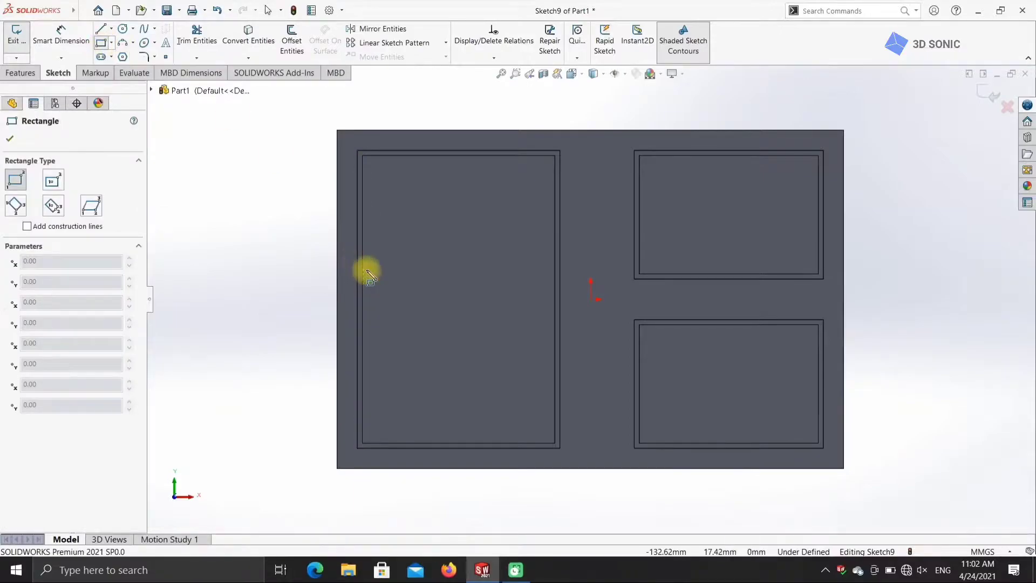
left_click(363, 270)
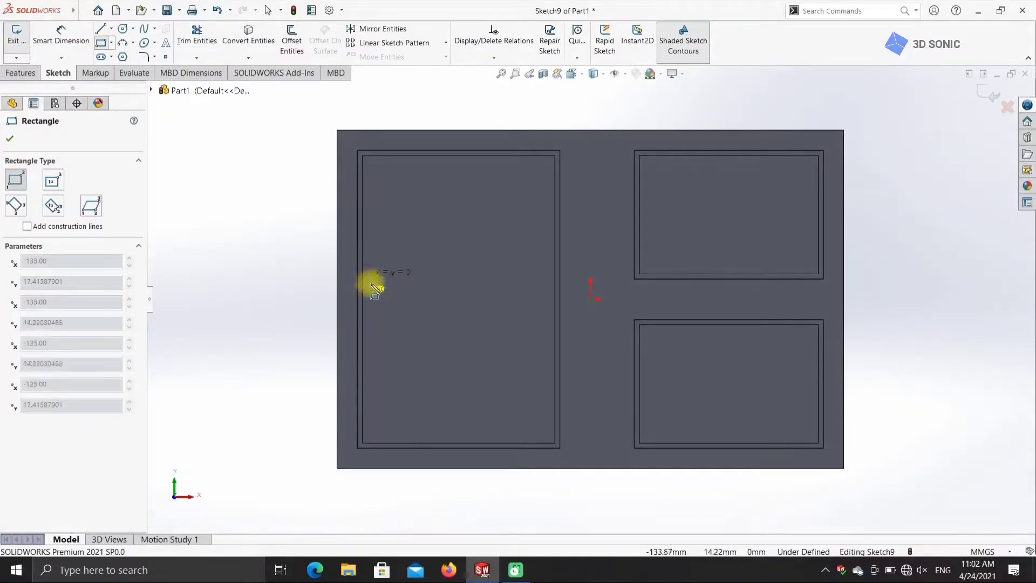
left_click(556, 312)
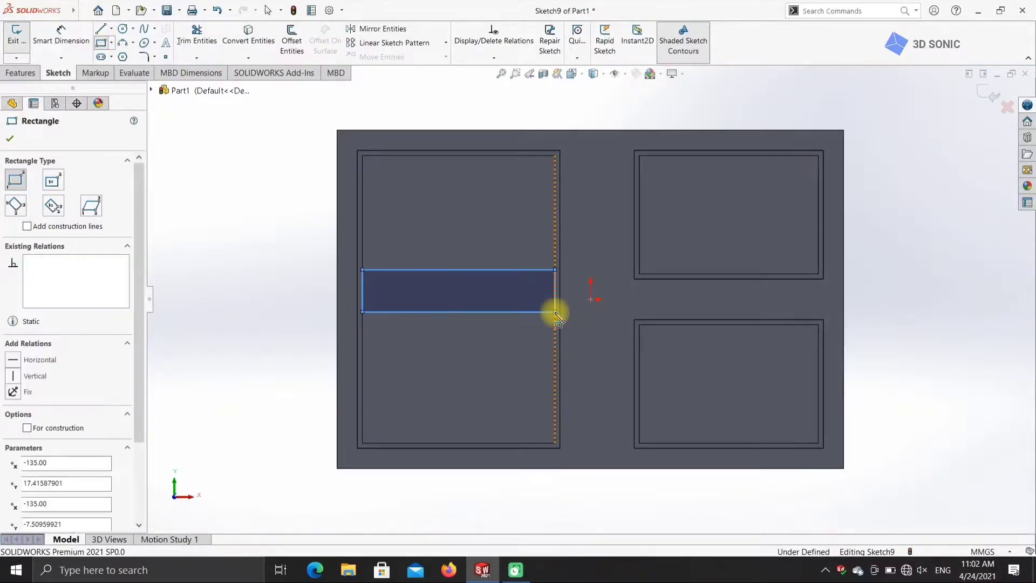
Dimension the crosspiece rectangle's upper edge to lie 6 mm above the origin
left_click(77, 46)
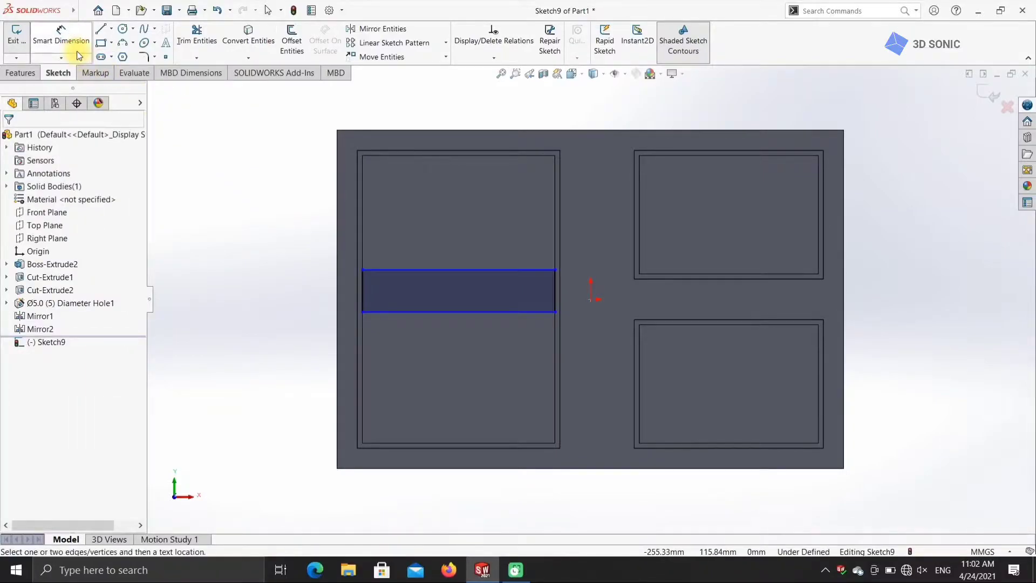
left_click(591, 298)
left_click(521, 270)
left_click(581, 232)
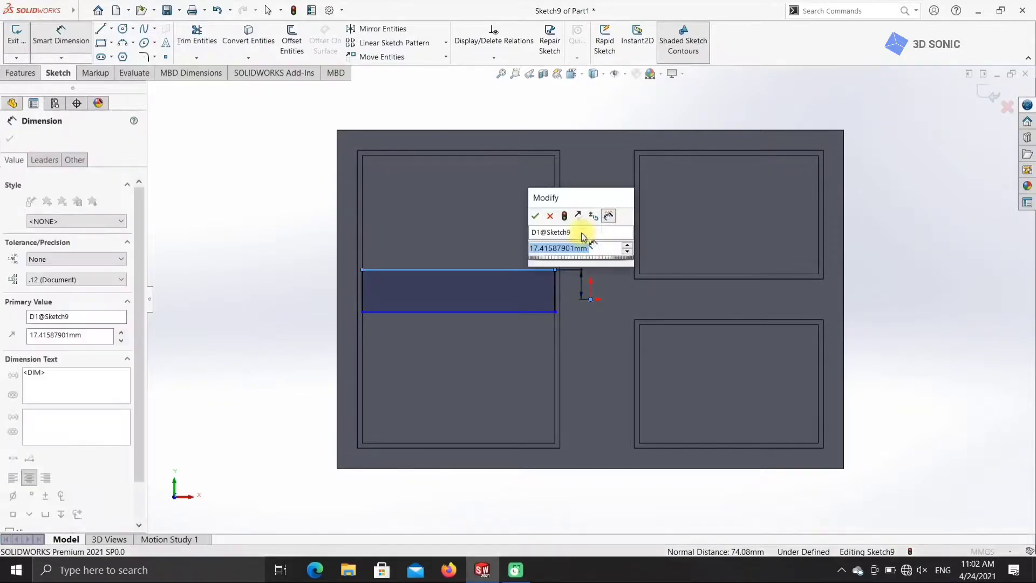
type("6")
key("Return")
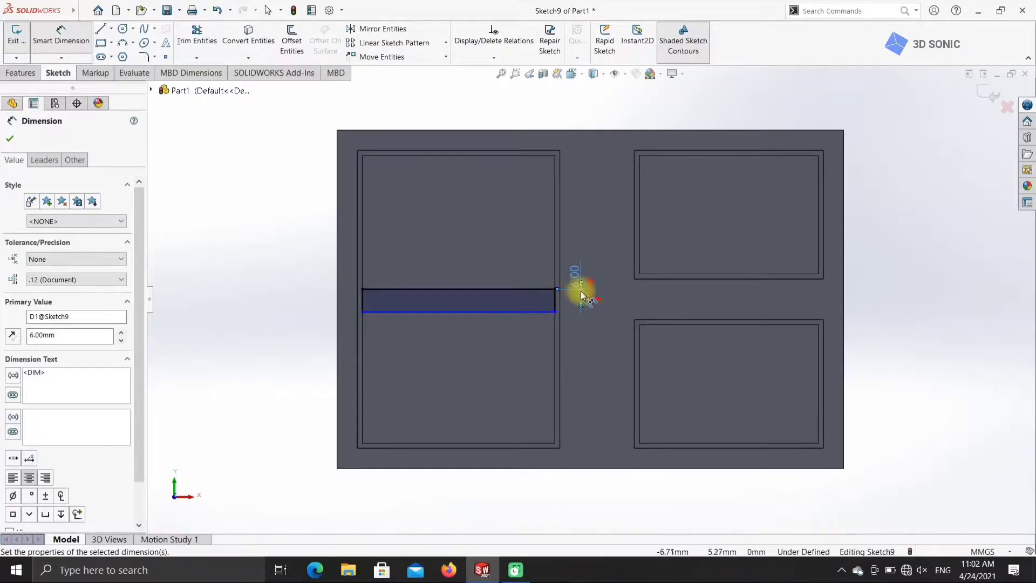
Dimension the crosspiece rectangle's lower edge to lie 6 mm below the origin
left_click(536, 311)
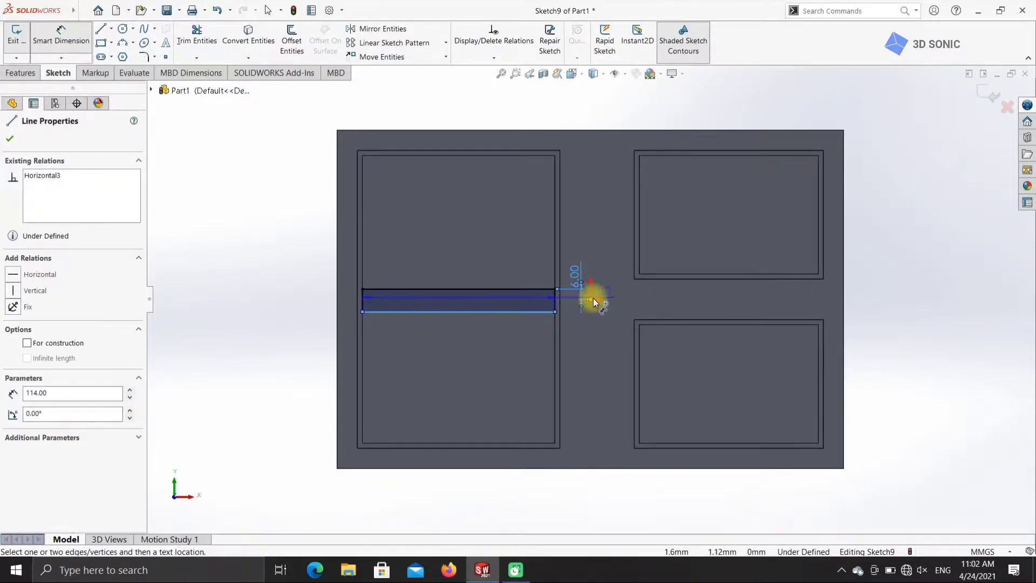
left_click(588, 300)
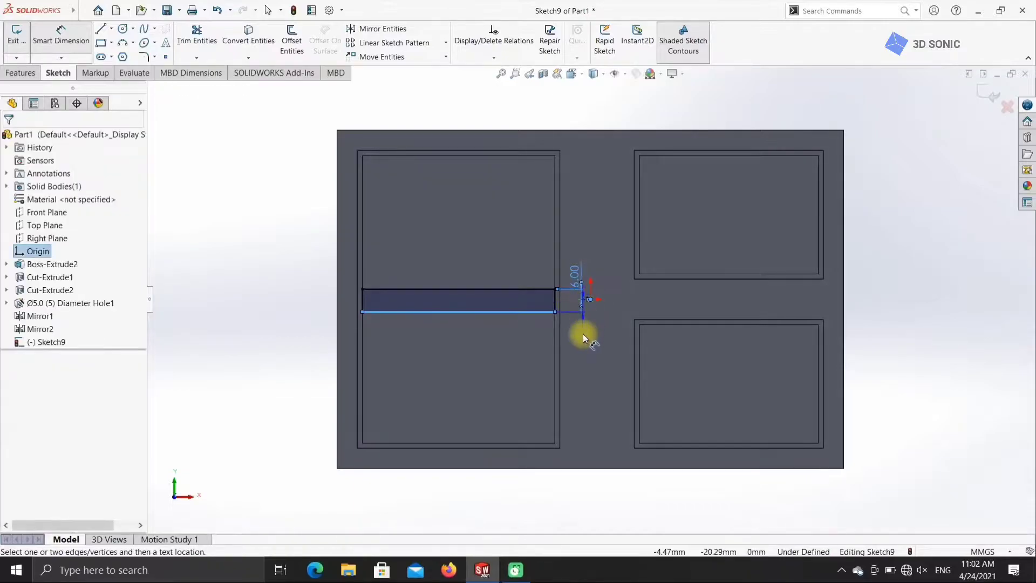
left_click(582, 334)
type("6")
key("Return")
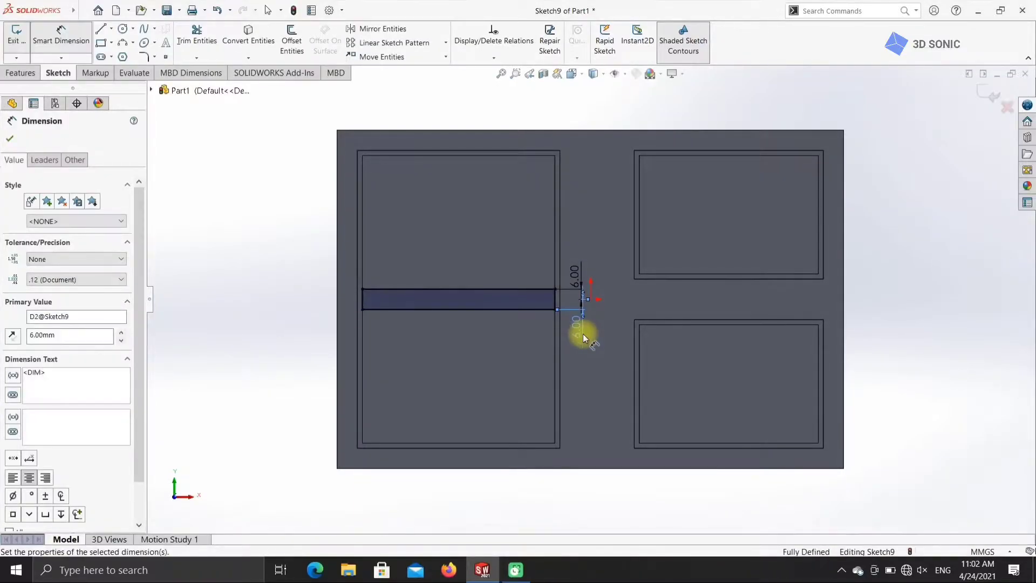
Extrude the crosspiece rectangle inward as a boss, up to the back face of the large left compartment
left_click(19, 72)
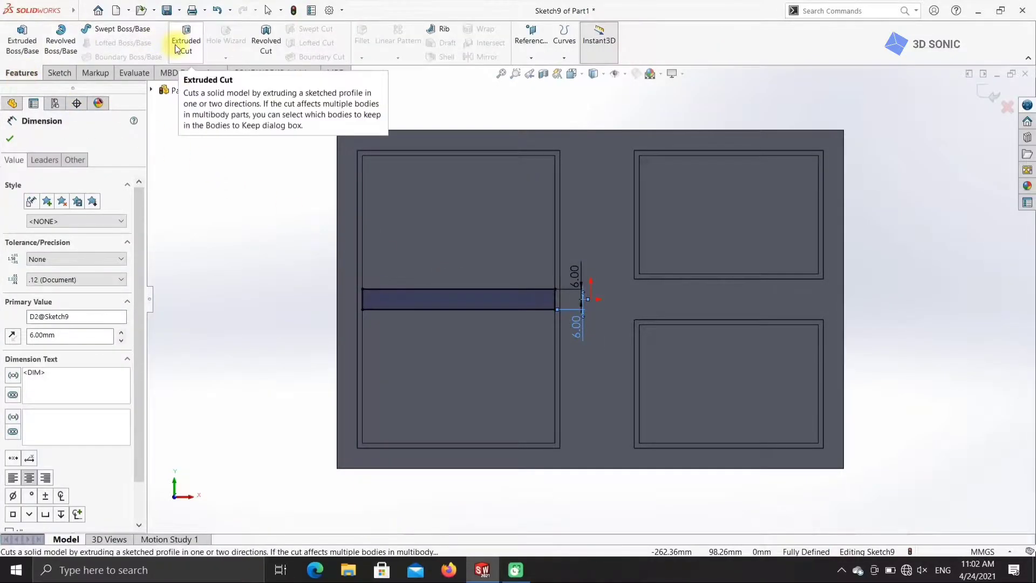
left_click(34, 33)
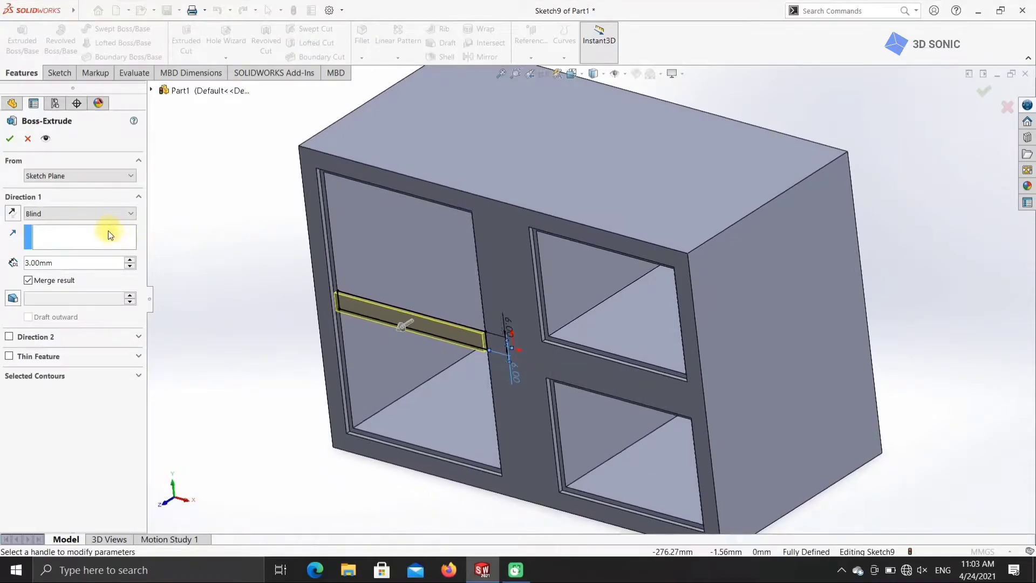
left_click_drag(405, 327, 436, 304)
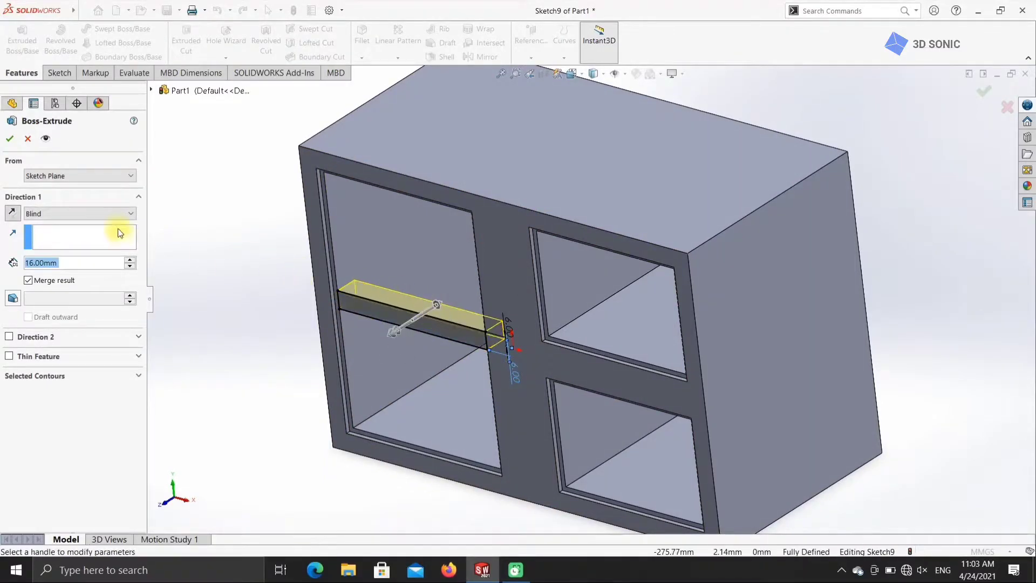
middle_click_drag(221, 307, 221, 292)
left_click(110, 212)
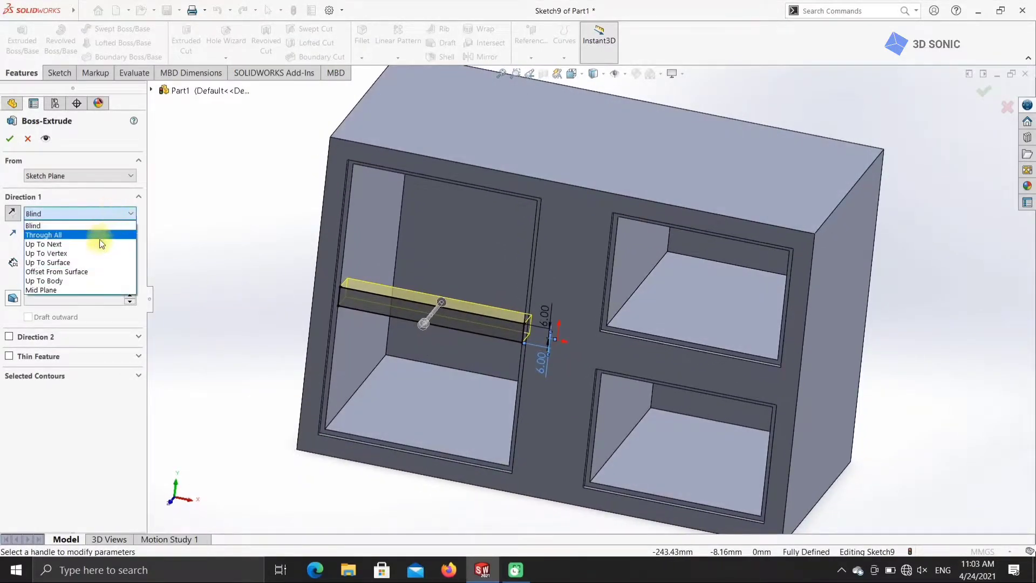
left_click(96, 258)
left_click(470, 254)
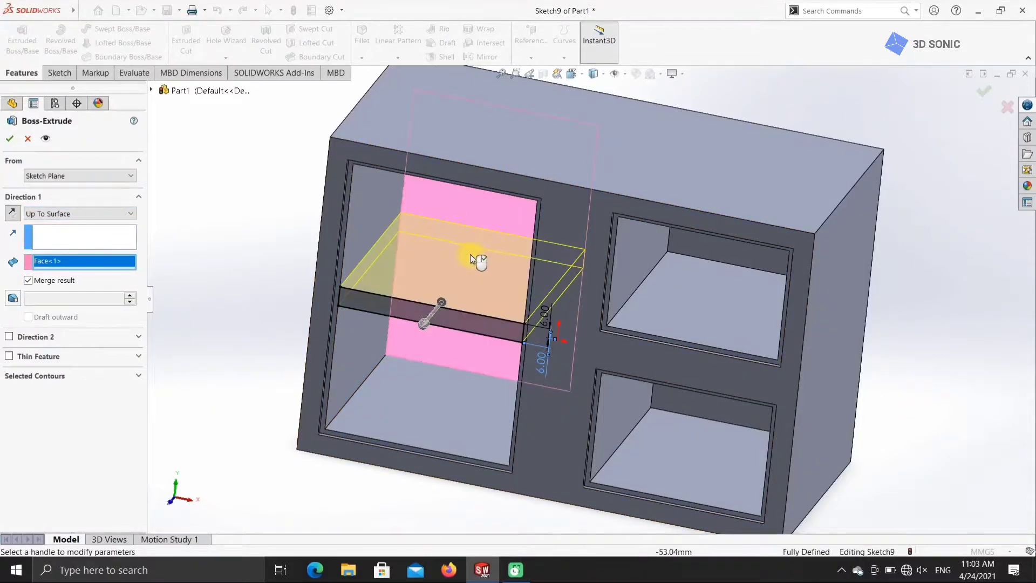
left_click(10, 139)
Save the part on the Desktop as "main body", shown in isometric view
left_click(573, 74)
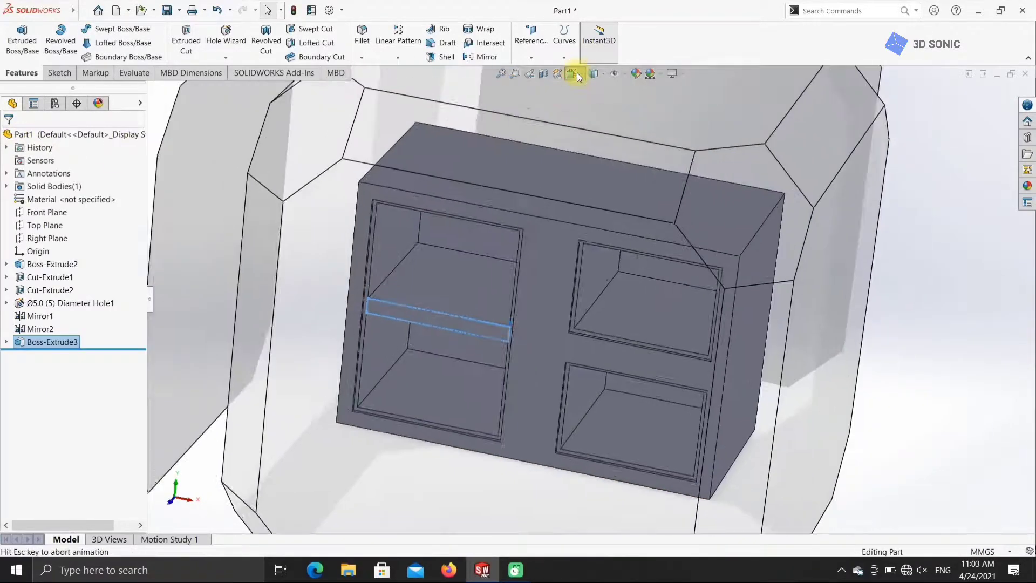
left_click(634, 106)
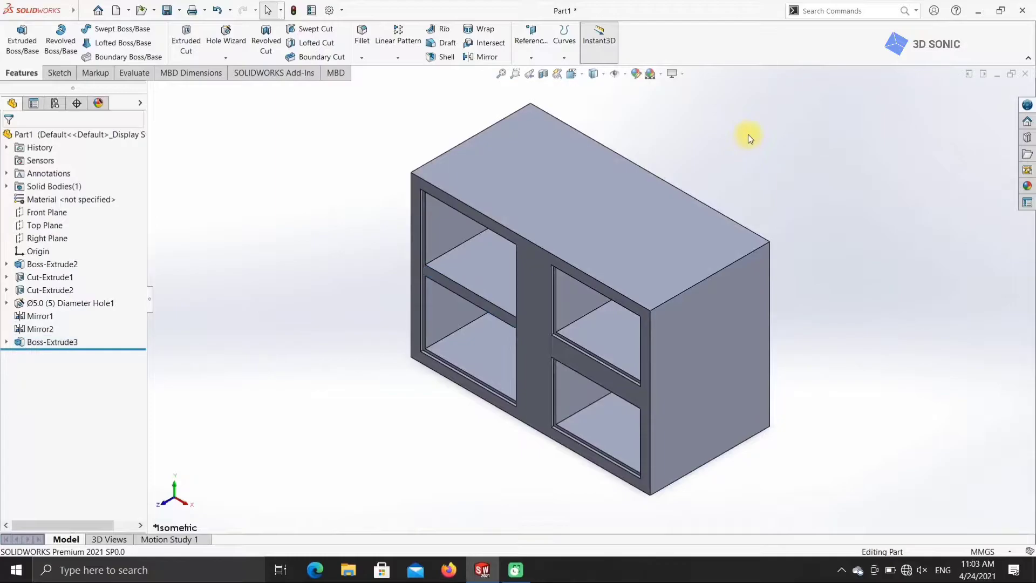
left_click(166, 9)
type("main b")
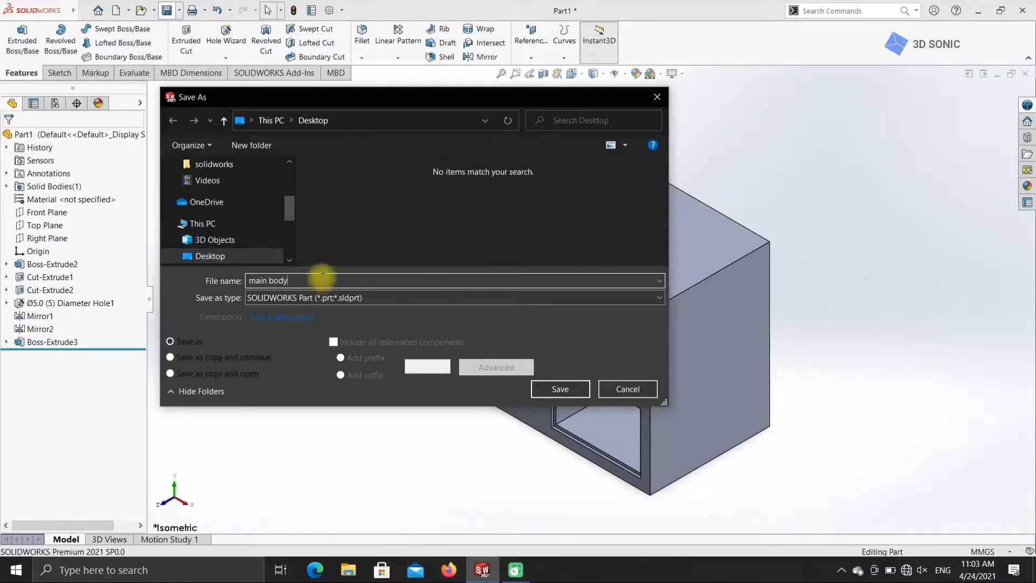
type("ody")
key("Return")
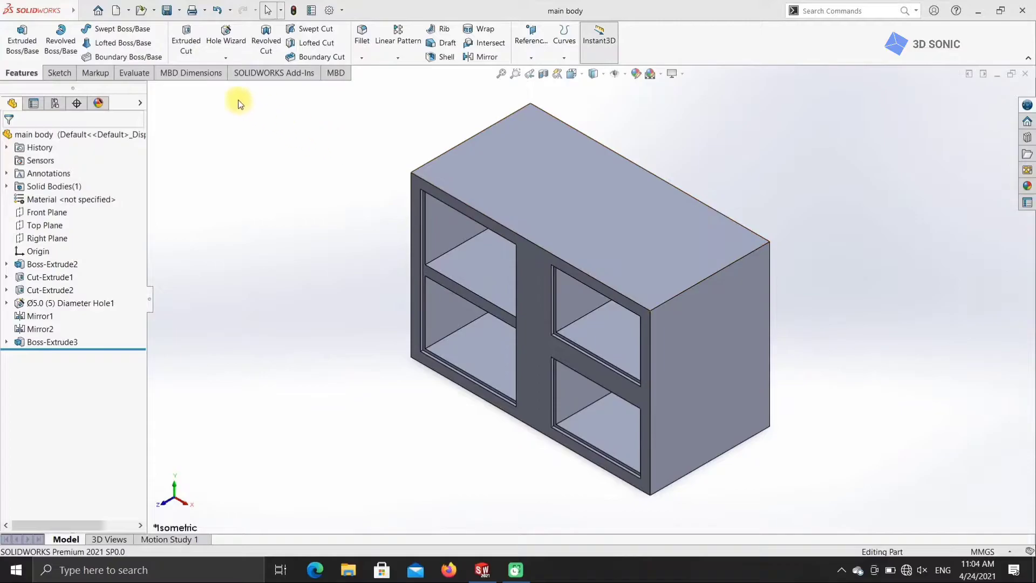
Create a new part document and close the main body part
left_click(117, 10)
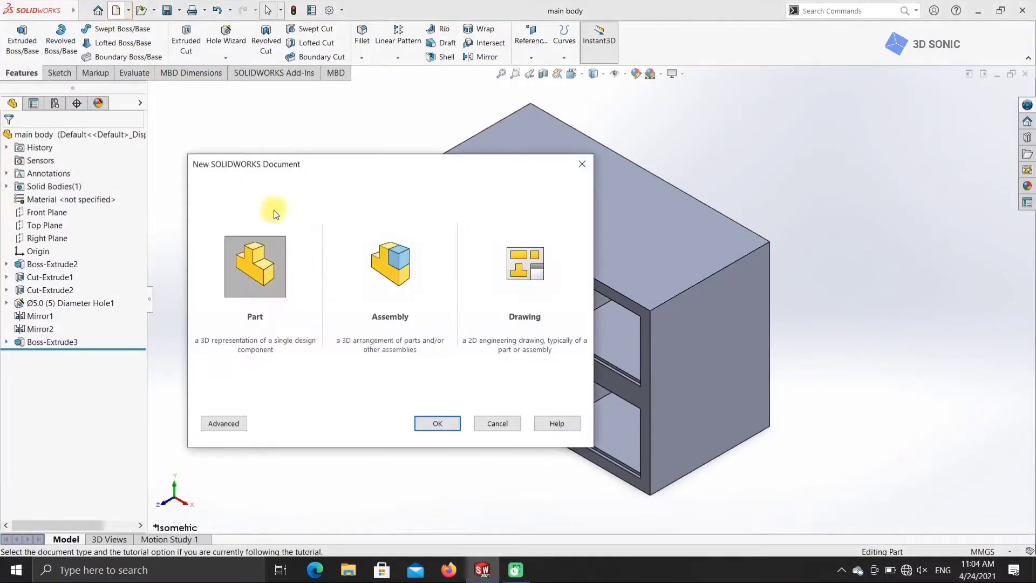
left_click(437, 423)
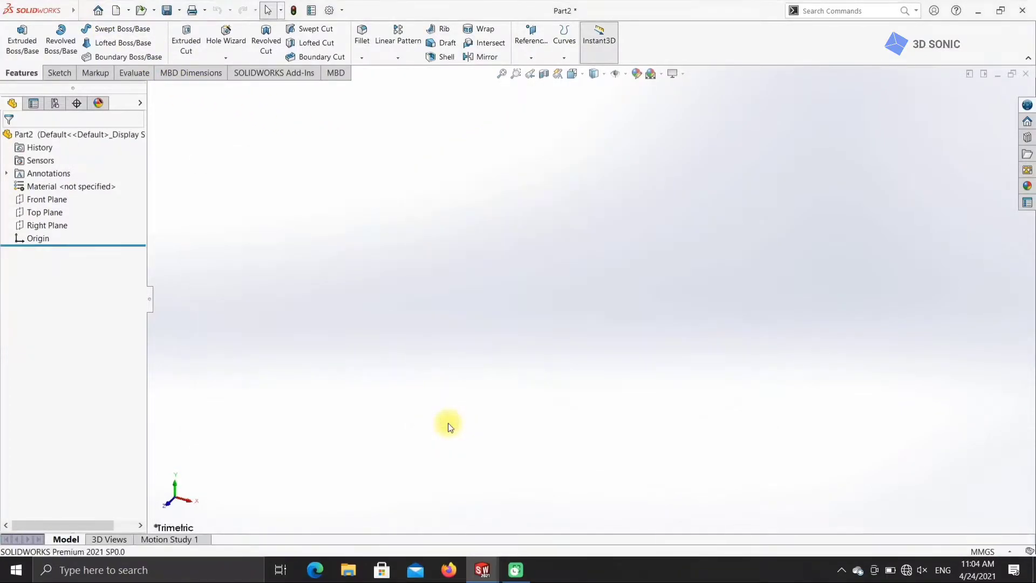
mouse_move(482, 569)
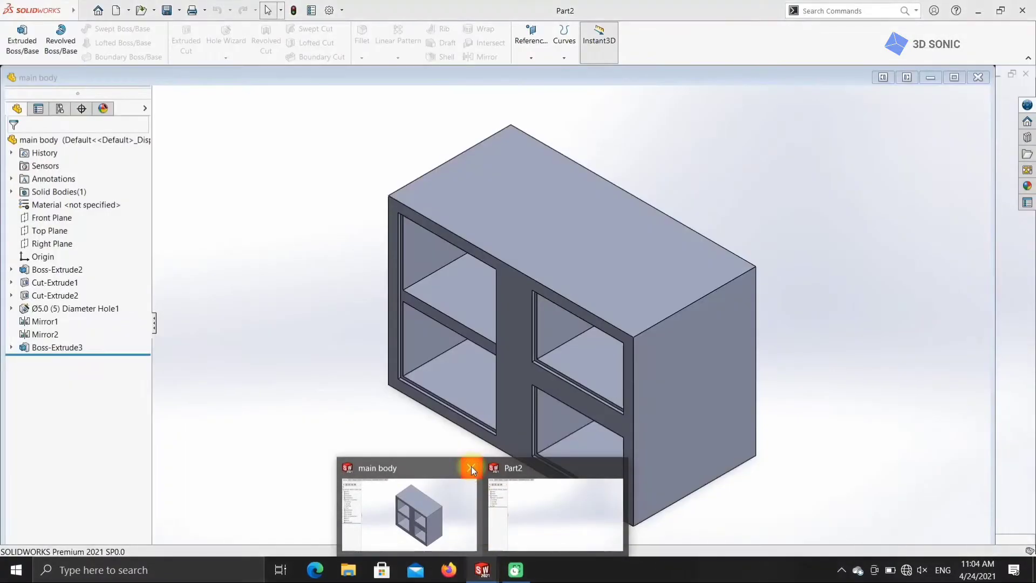
left_click(471, 466)
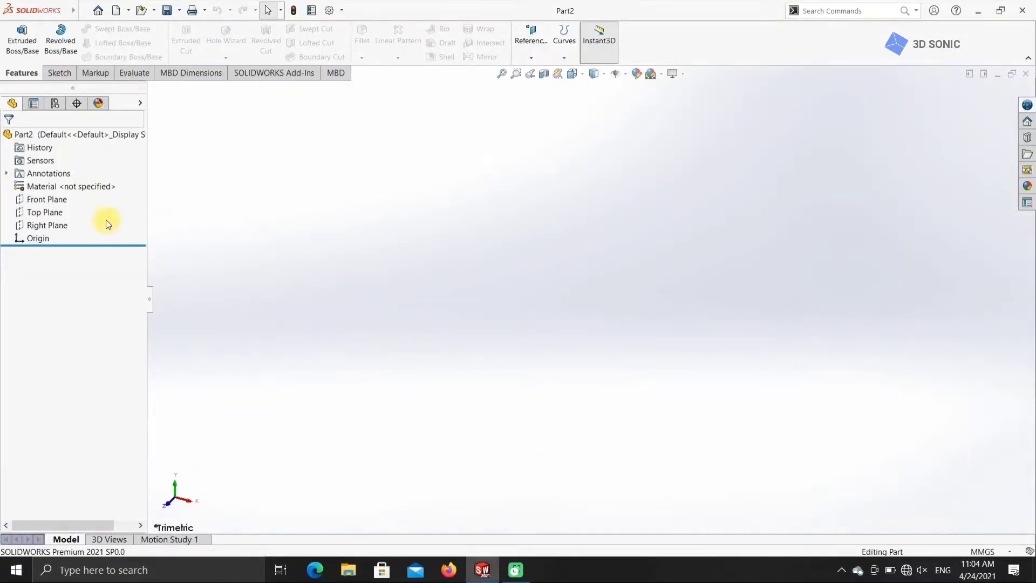
Sketch a center rectangle about 103 mm wide and 187 mm high, centred on the origin of the Front Plane
left_click(48, 199)
left_click(60, 72)
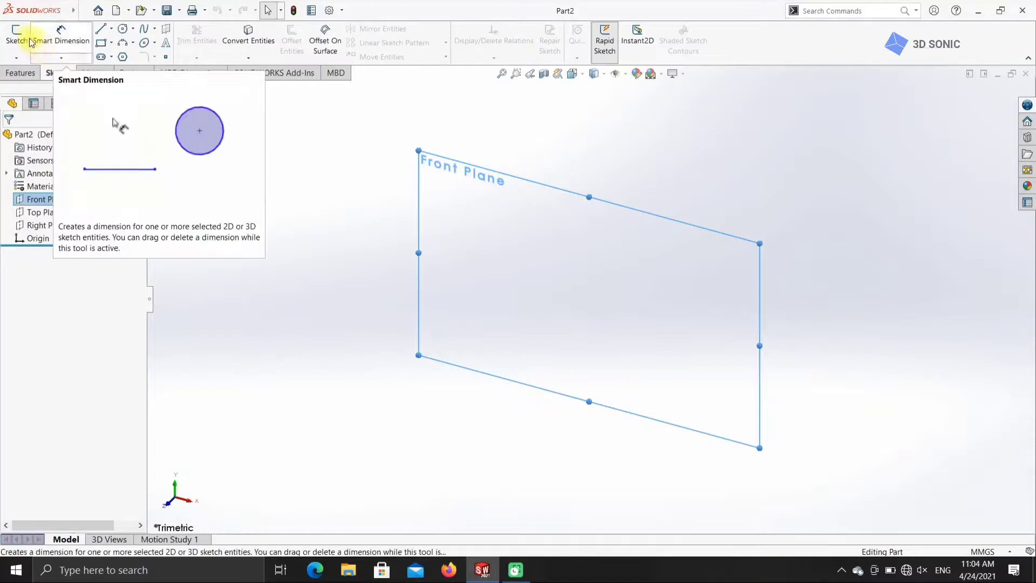
left_click(16, 33)
left_click(112, 43)
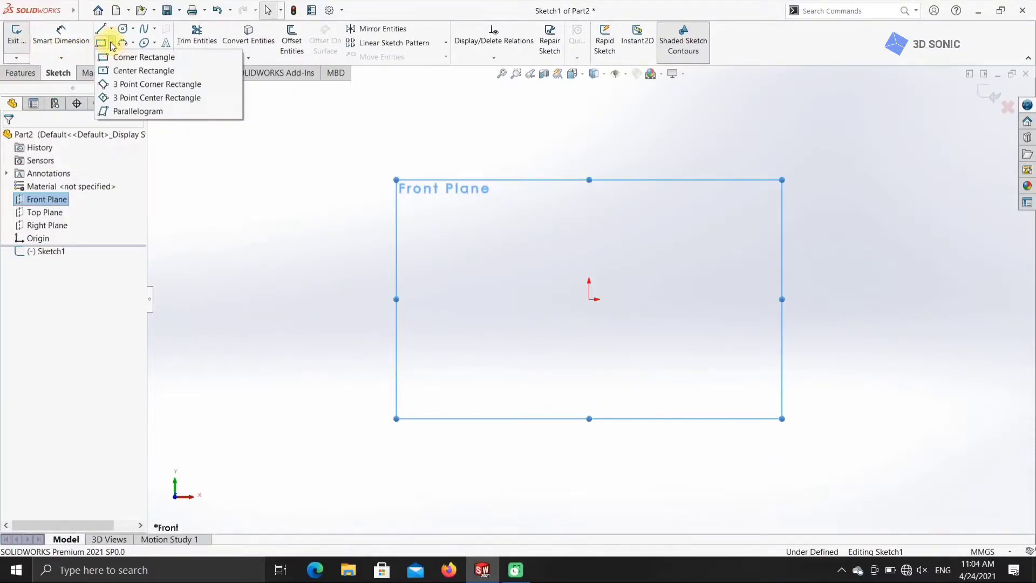
left_click(121, 70)
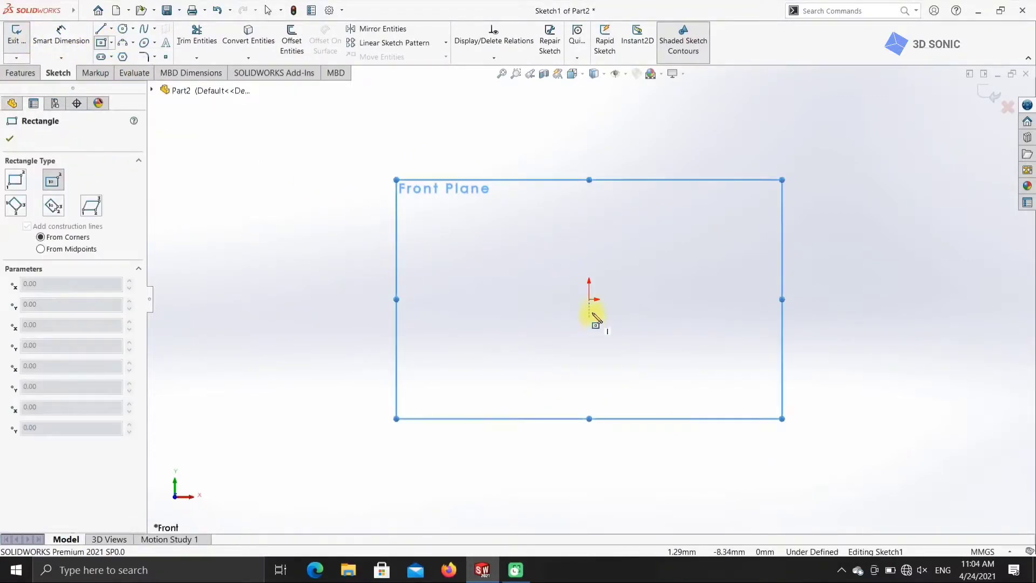
left_click(590, 299)
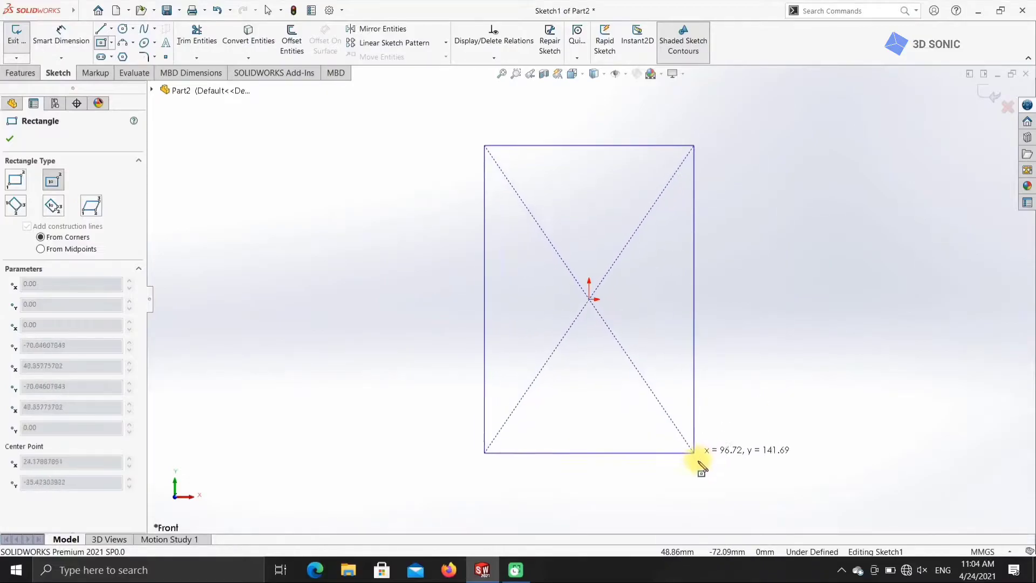
left_click(701, 473)
Dimension the rectangle to 120 mm wide and 170 mm high
left_click(70, 35)
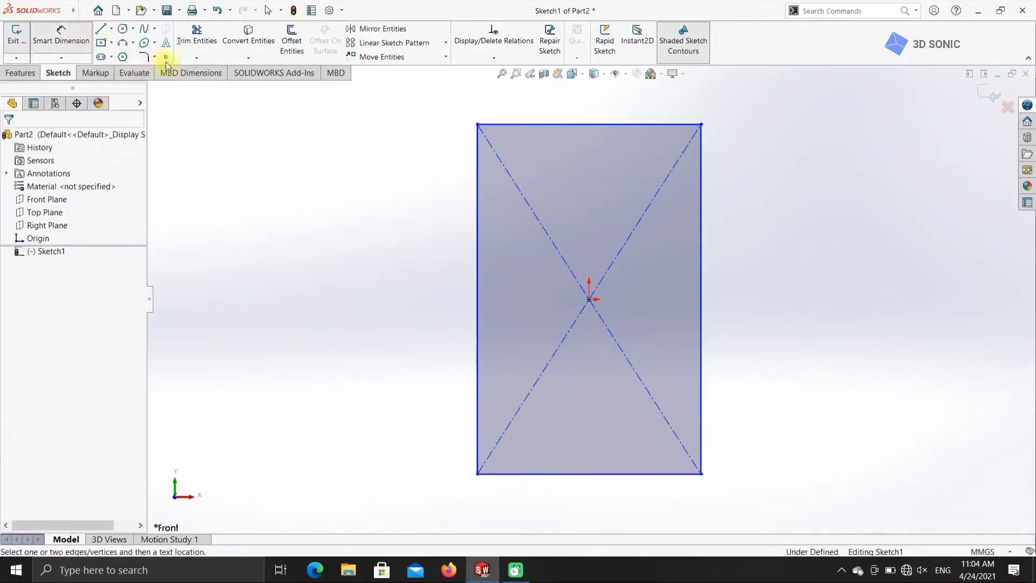
left_click(526, 124)
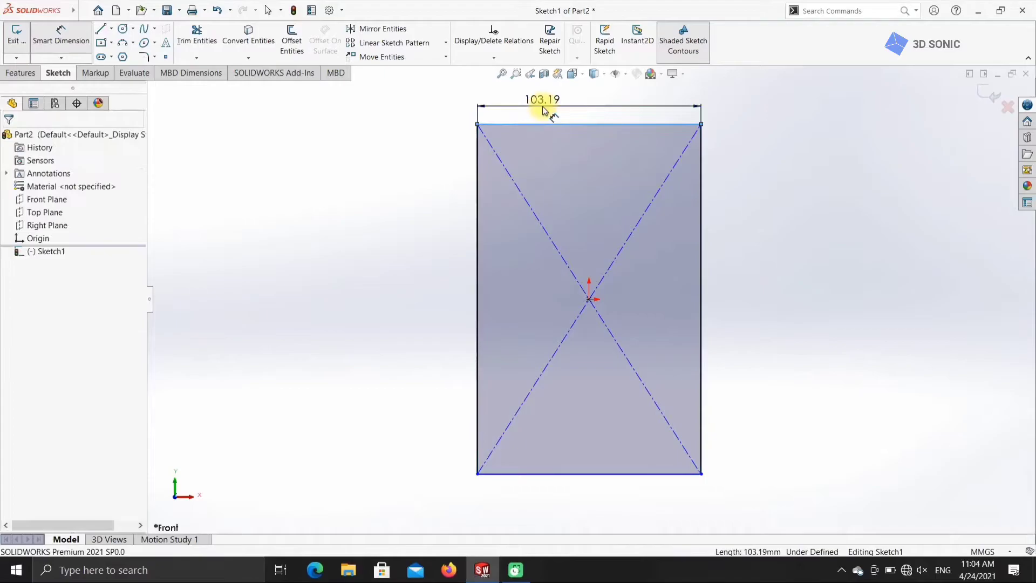
left_click(542, 105)
type("120")
key("Return")
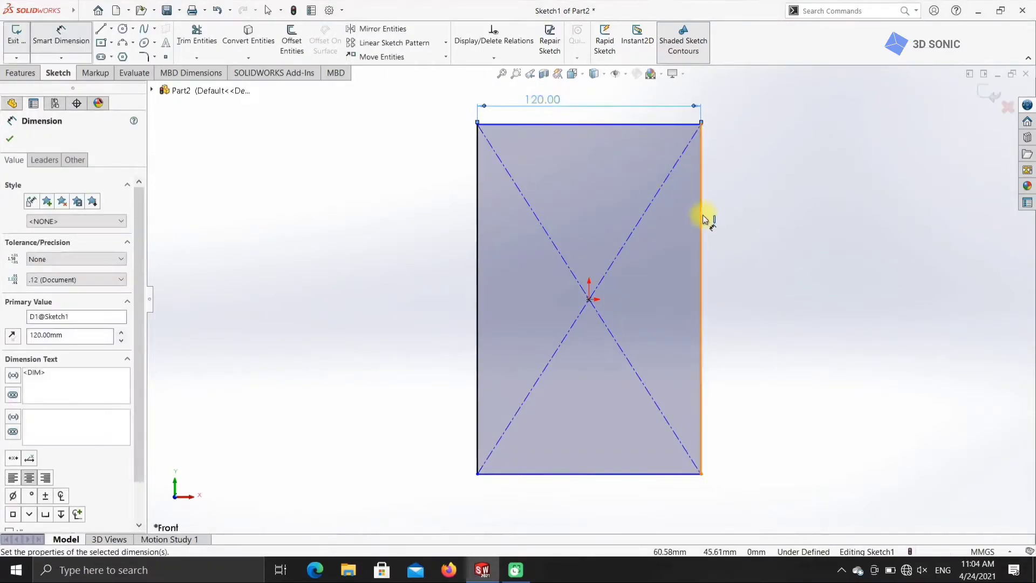
left_click(701, 216)
left_click(729, 224)
type("170")
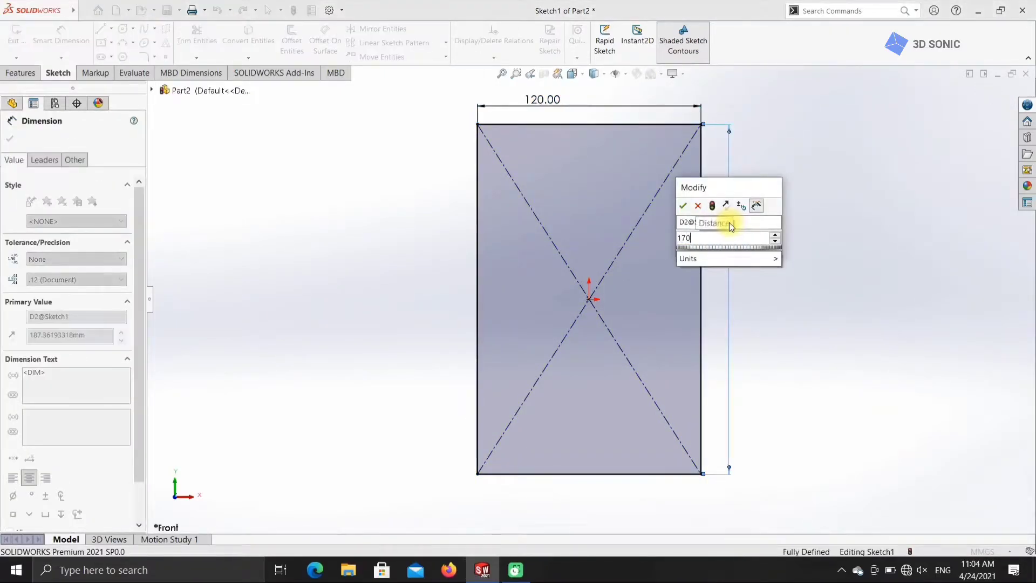
key("Return")
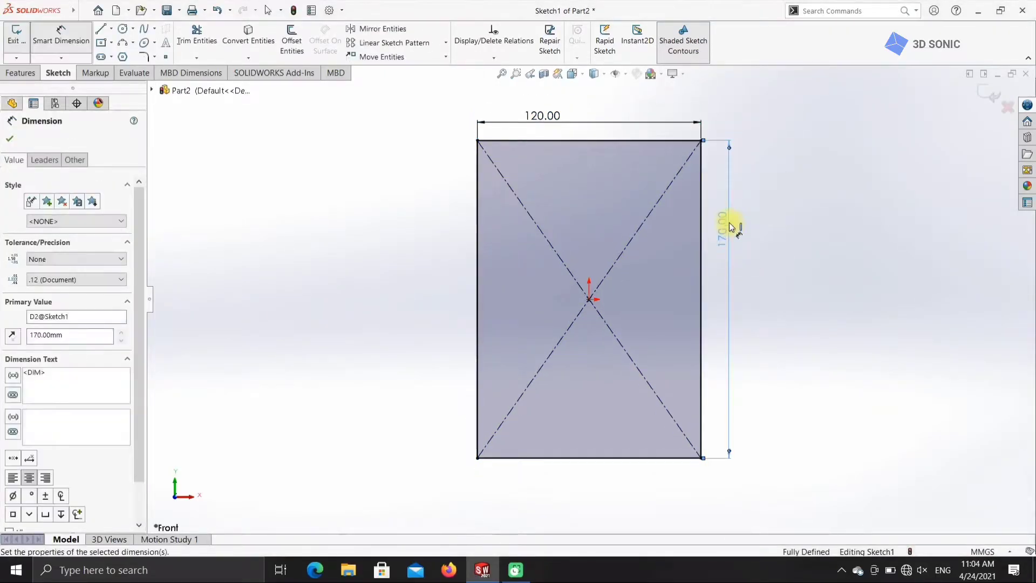
Extrude the rectangle 8 mm with the Mid Plane end condition
left_click(22, 73)
left_click(30, 41)
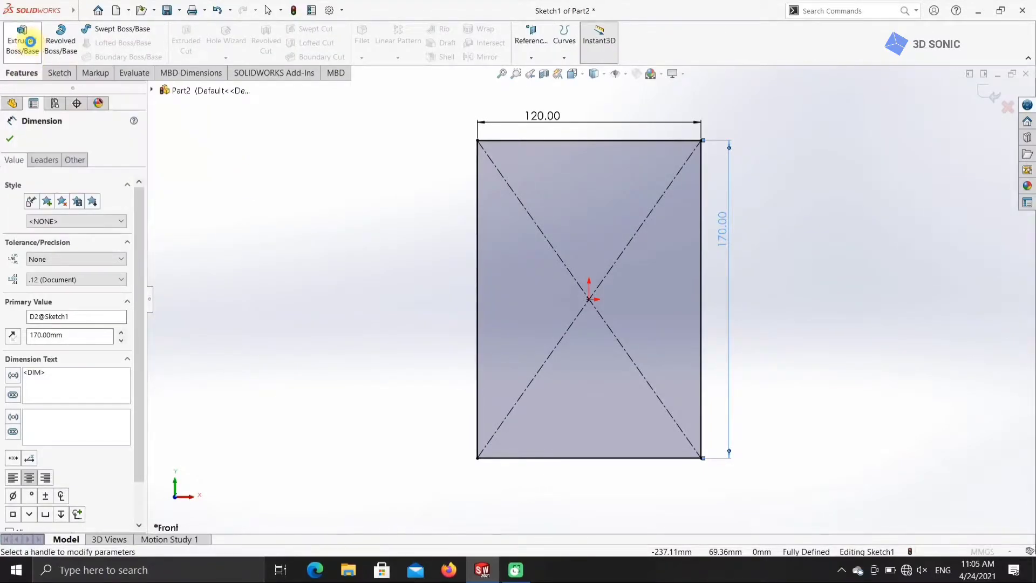
left_click(128, 211)
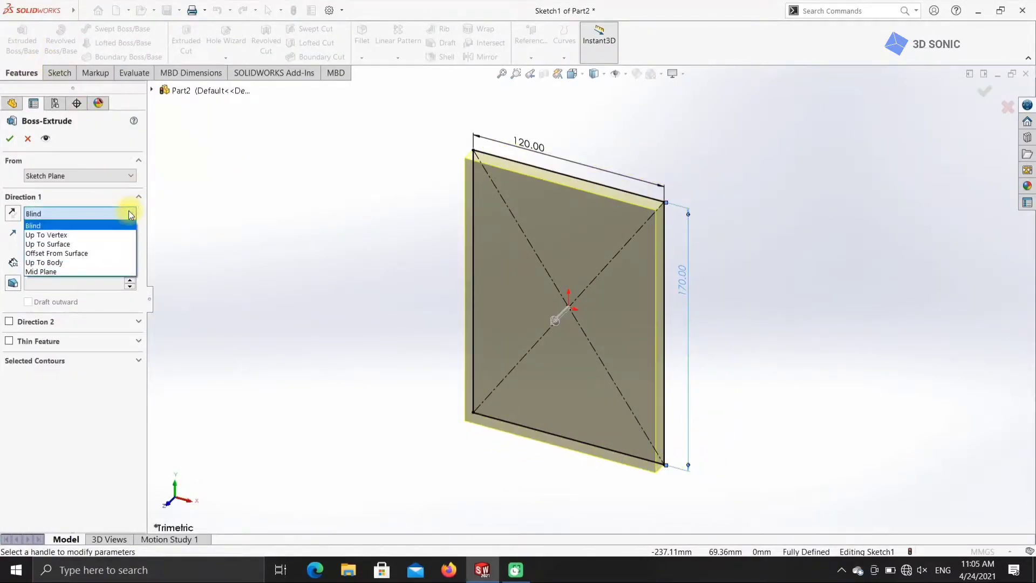
left_click(94, 272)
type("8")
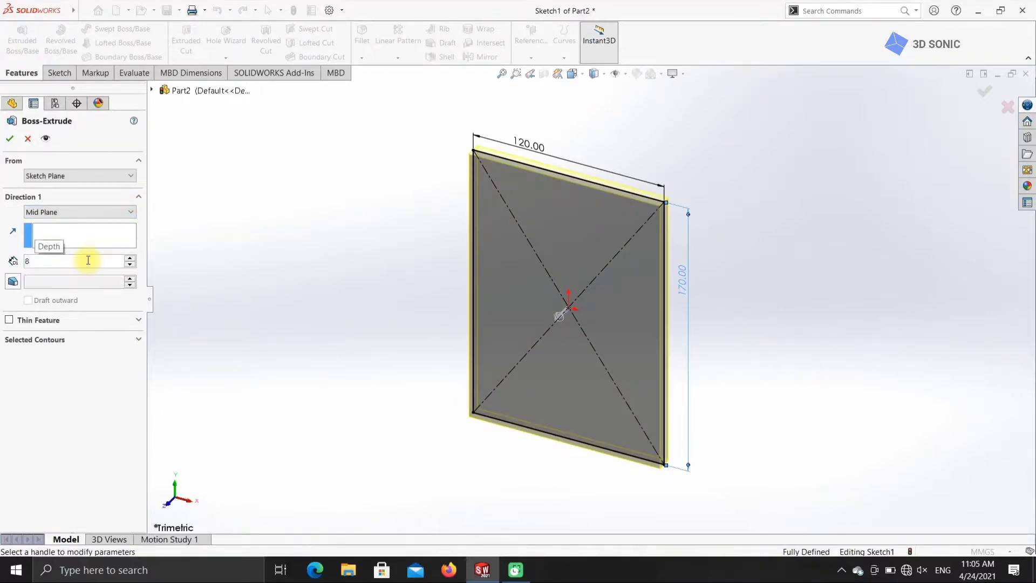
key("Return")
left_click(9, 137)
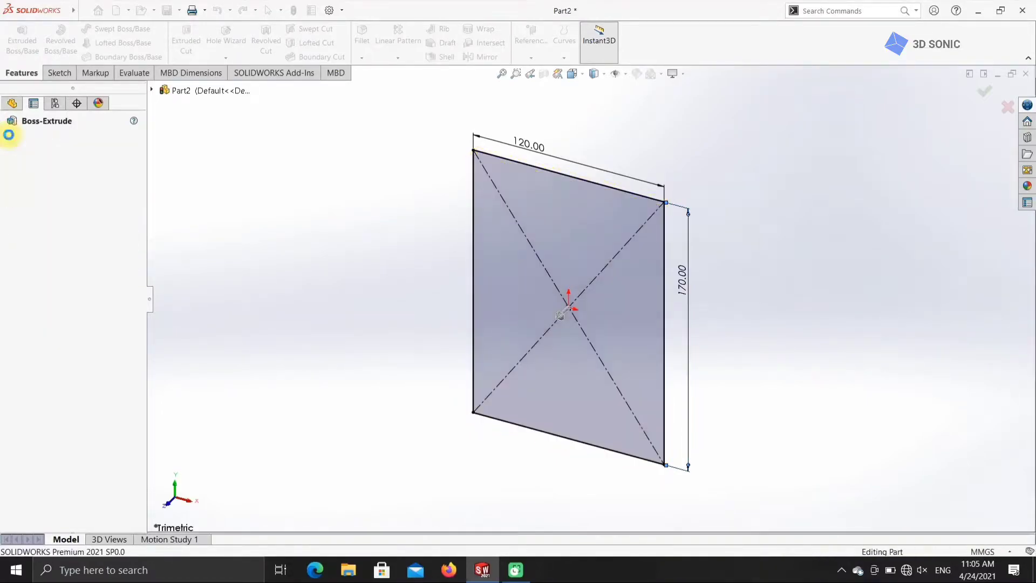
Define an ISO drill-size hole of Ø5.0 with a blind depth of 6 mm using the Hole Wizard
left_click(228, 45)
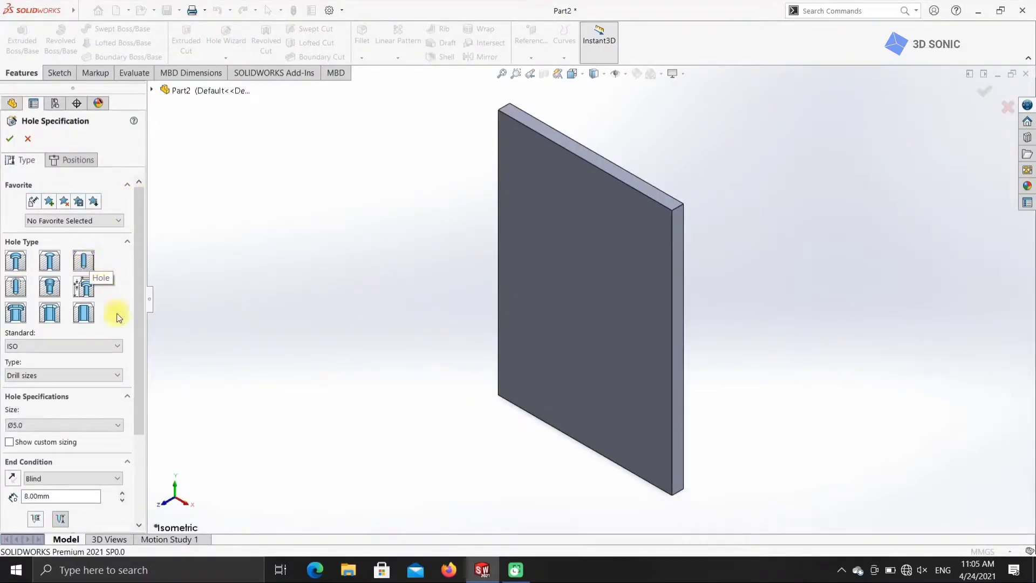
left_click_drag(137, 347, 131, 439)
left_click(64, 373)
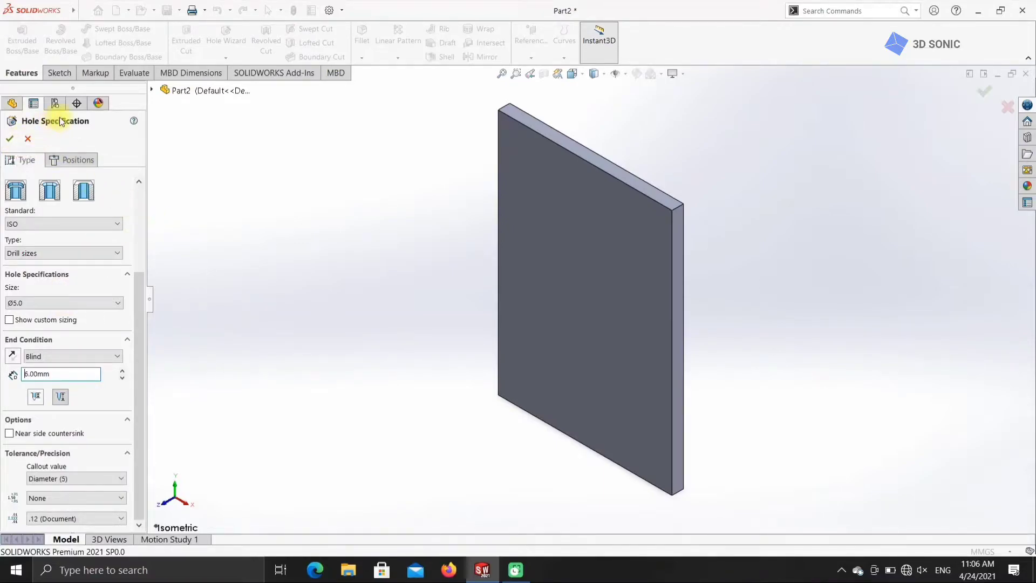
Place the hole on the panel's front face, level with the origin and about 48 mm to its right
left_click(63, 160)
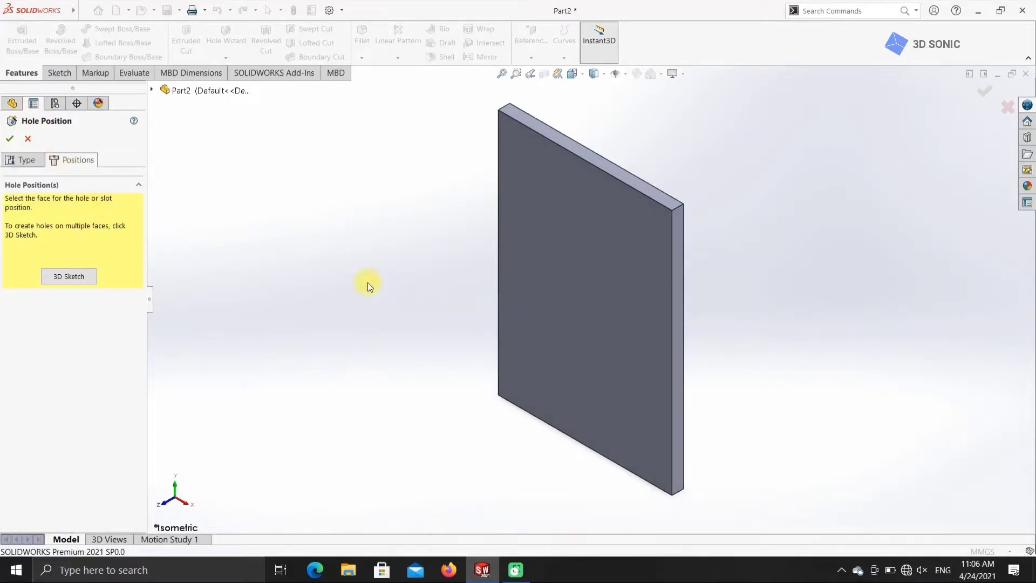
left_click(536, 277)
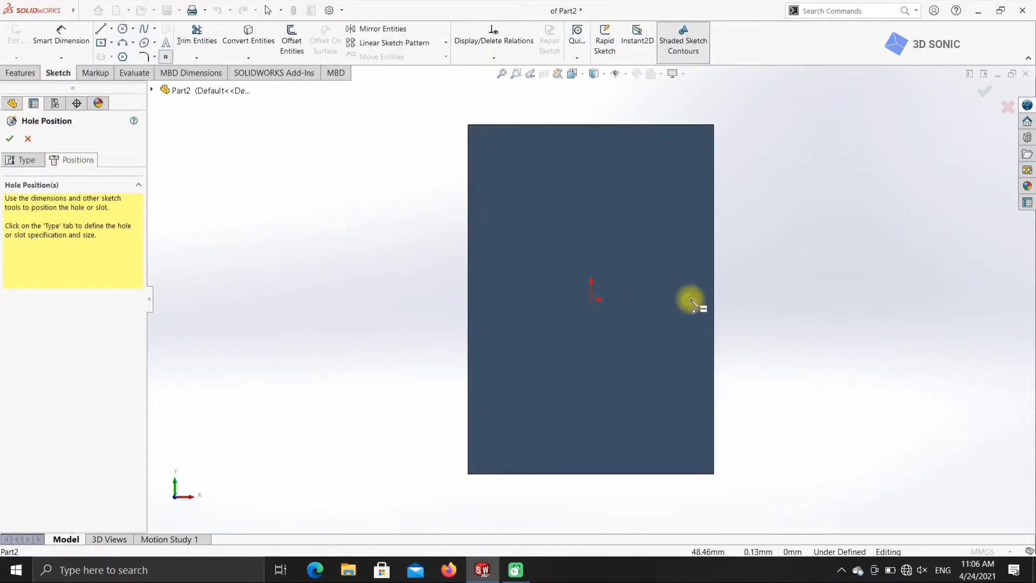
left_click(689, 300)
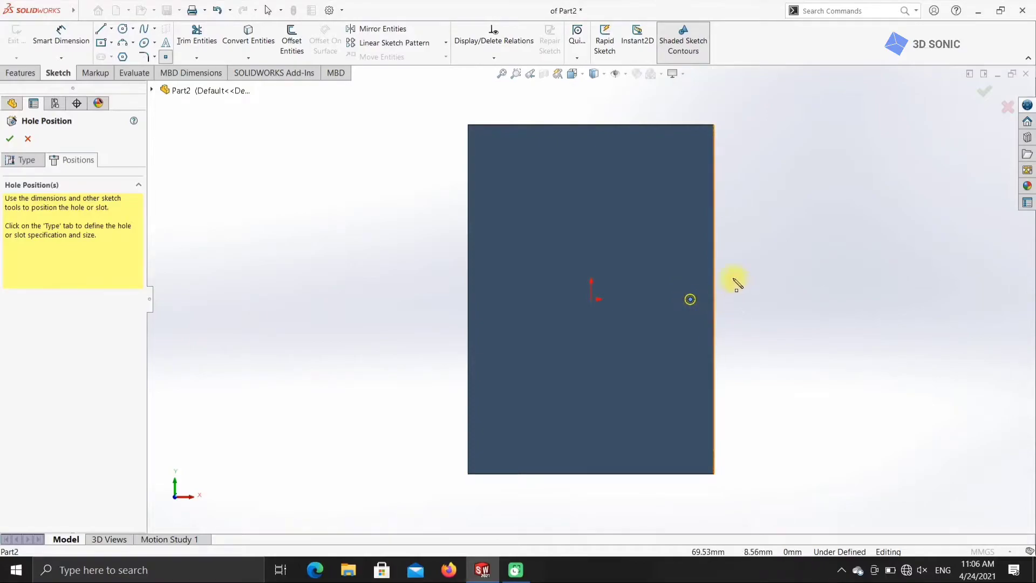
Dimension the hole centre 15 mm from the panel's right edge and finish the hole
left_click(61, 33)
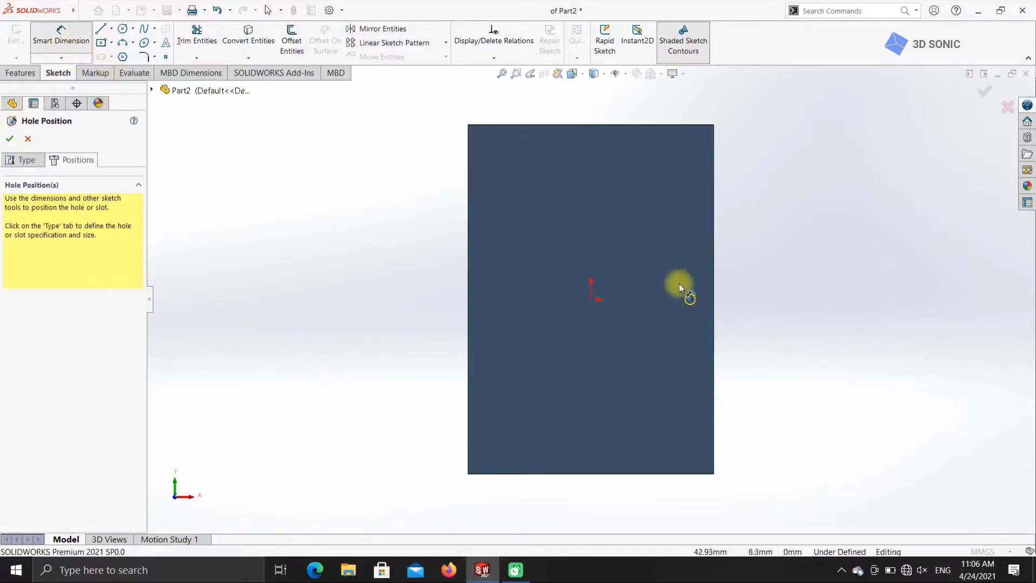
left_click(690, 298)
left_click(716, 304)
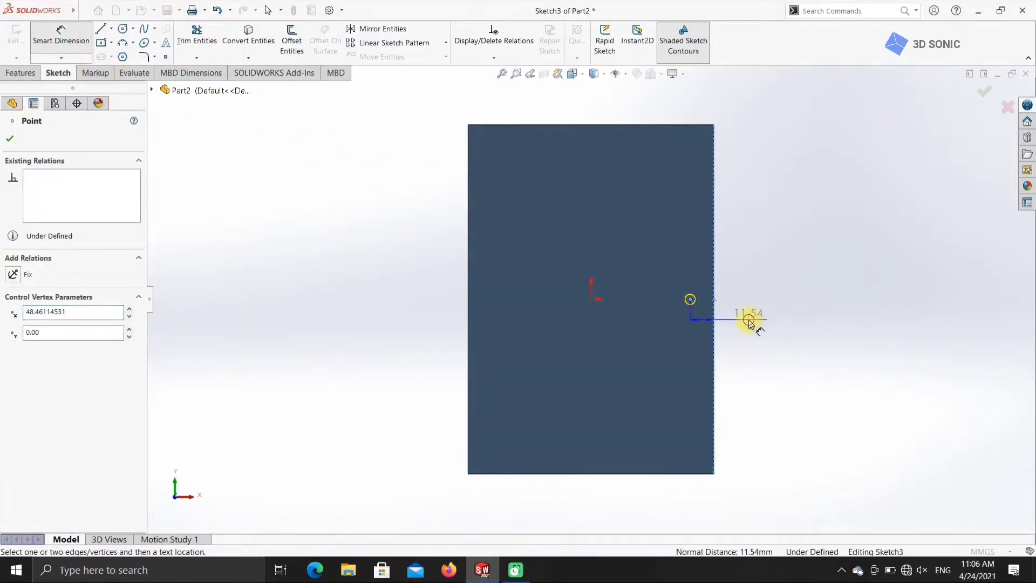
left_click(749, 320)
key("Return")
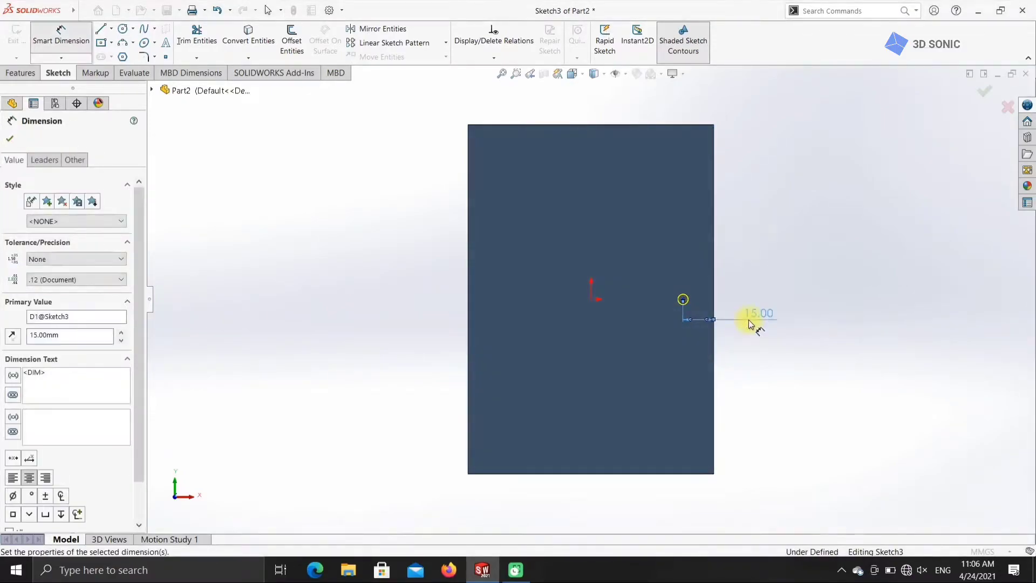
left_click(11, 141)
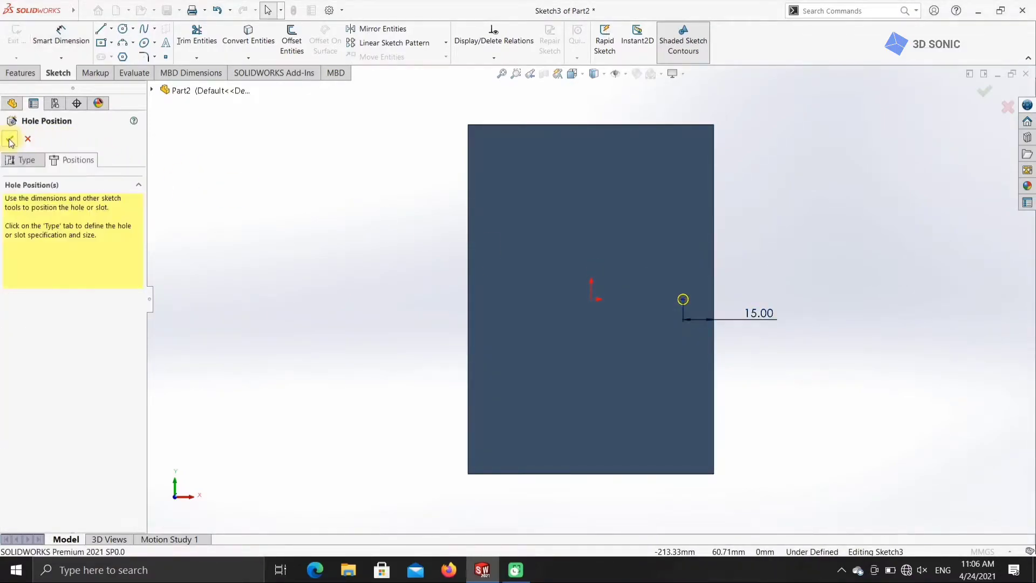
left_click(14, 161)
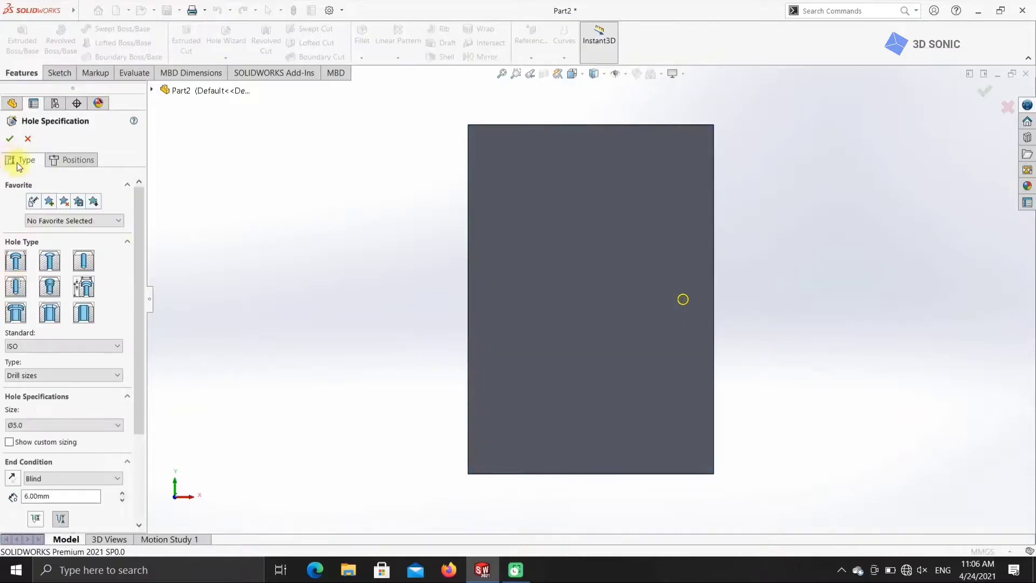
left_click(11, 140)
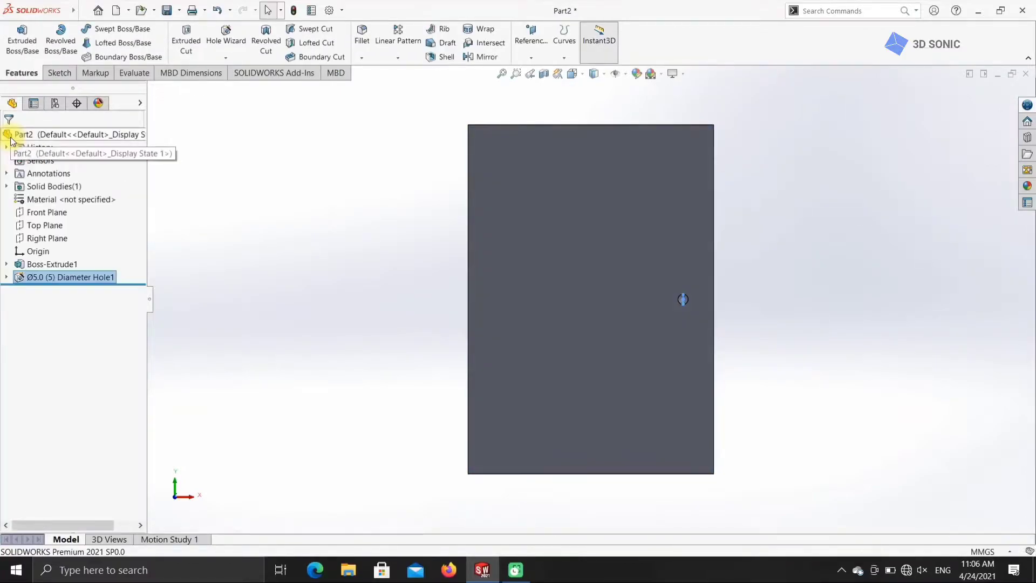
Save the finished panel on the Desktop as a part named "door 1"
left_click(573, 74)
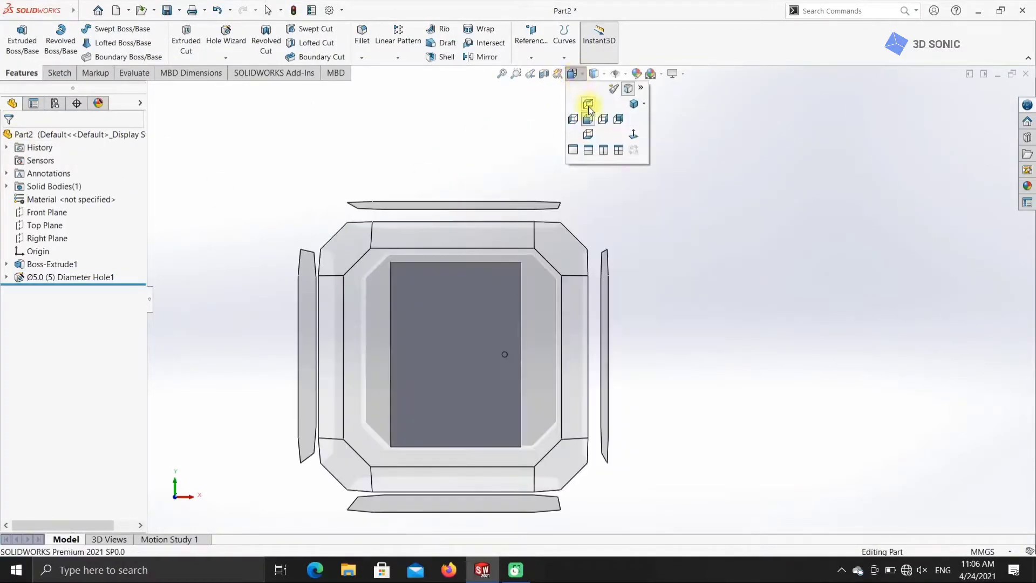
left_click(637, 105)
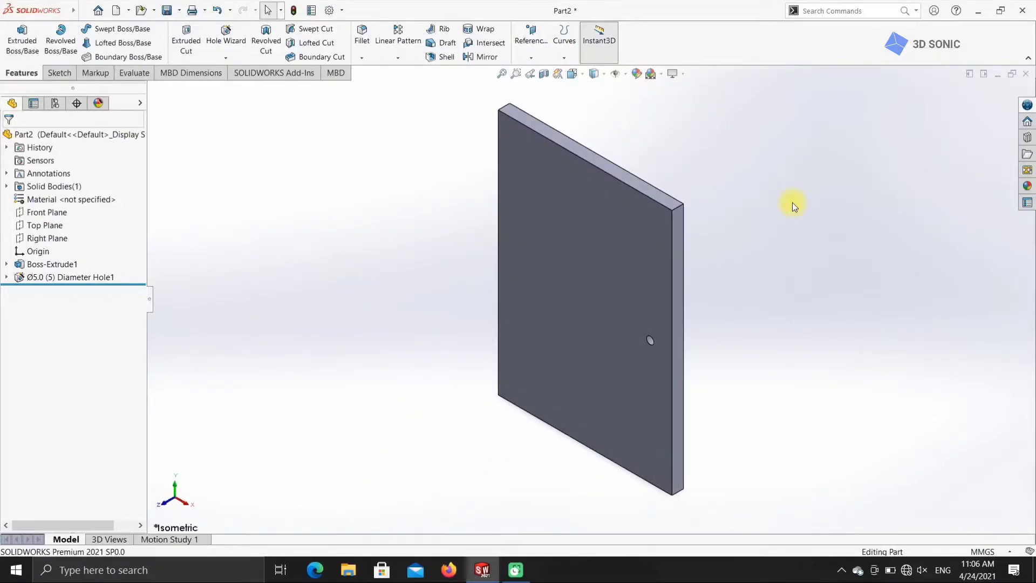
left_click(168, 10)
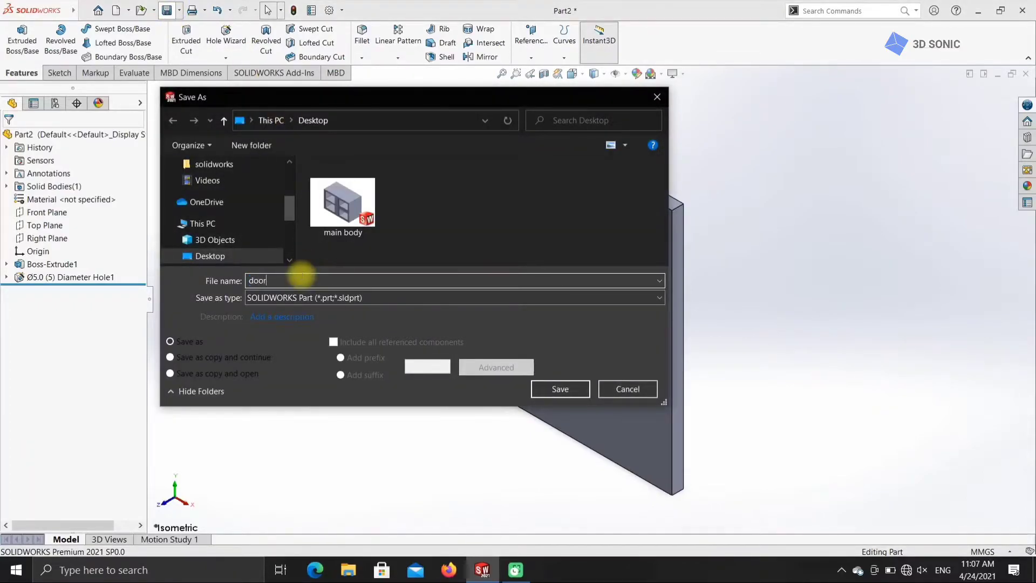
left_click(557, 388)
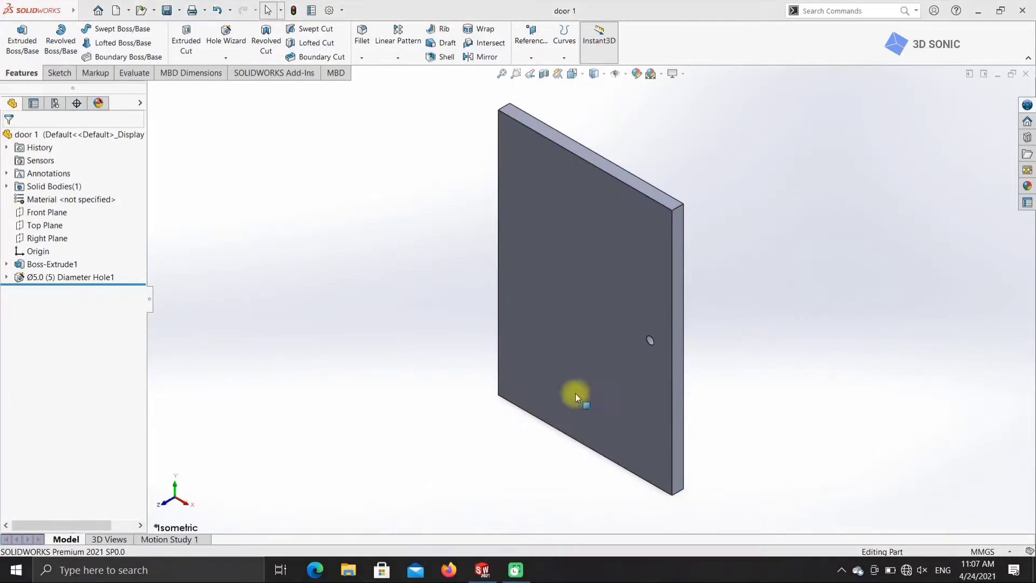
In a new part, sketch a center rectangle about 119 mm wide and 116 mm high on the Front Plane, centred on the origin
left_click(119, 11)
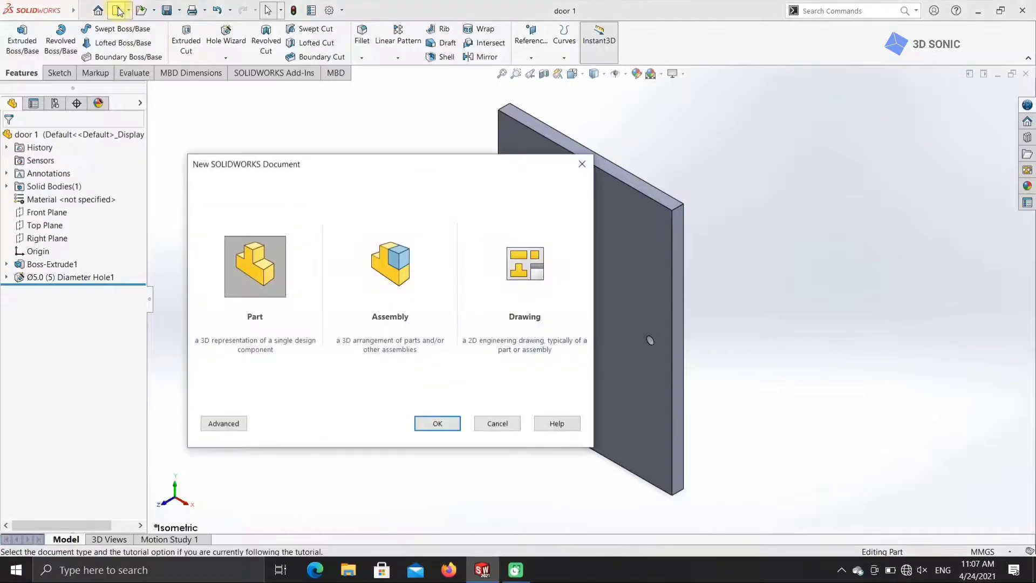
left_click(442, 418)
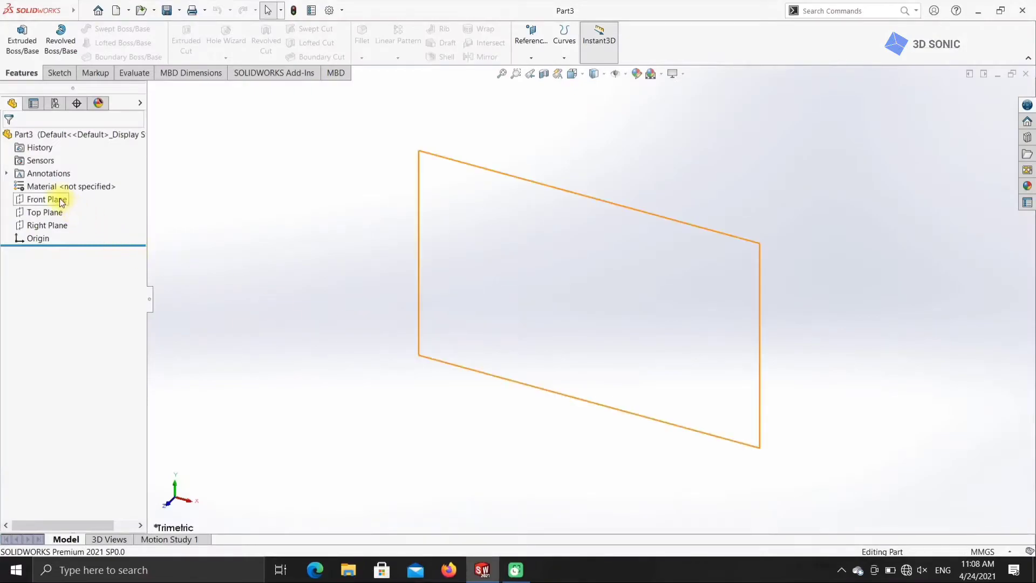
left_click(47, 199)
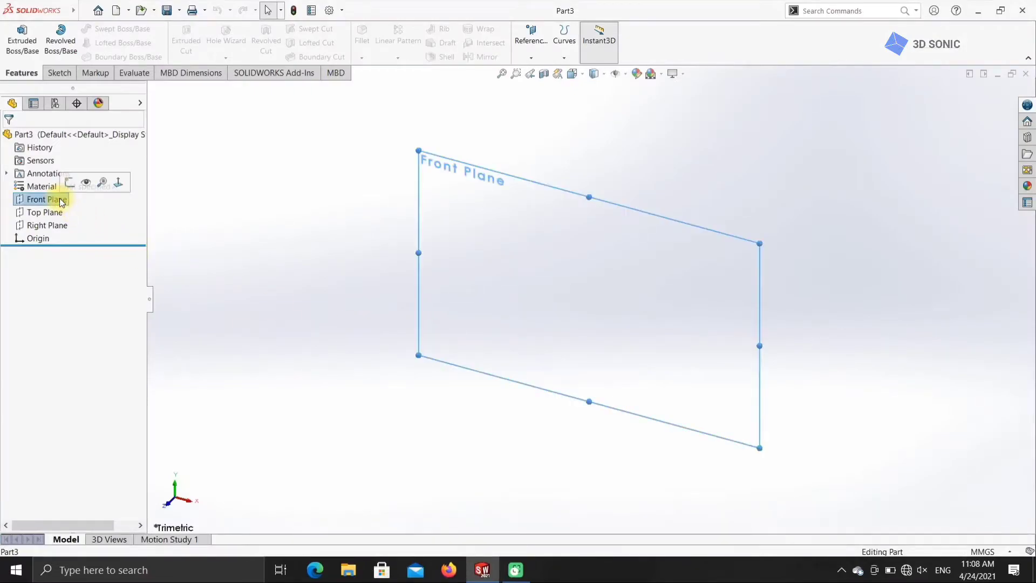
left_click(56, 74)
left_click(16, 32)
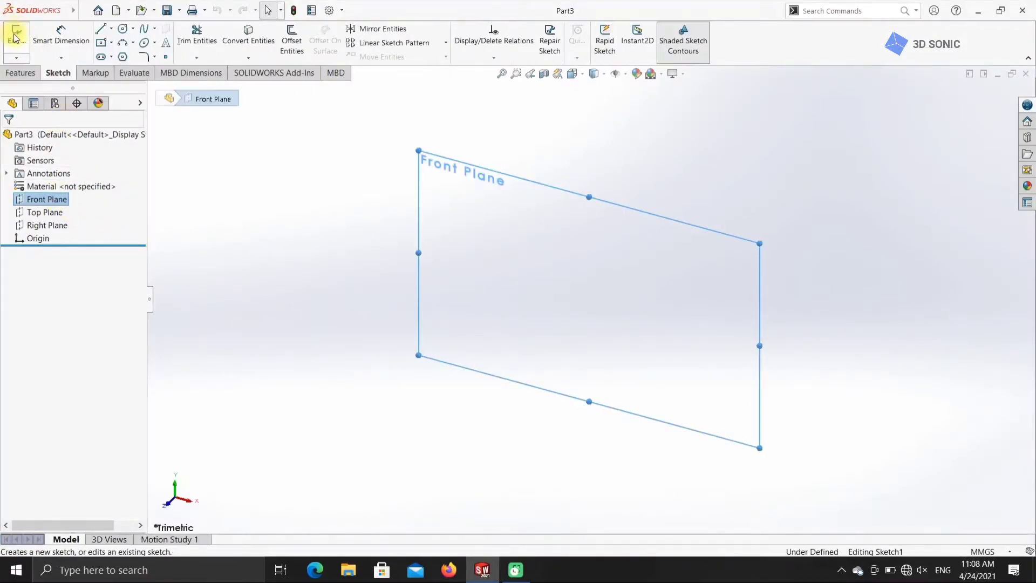
left_click(102, 43)
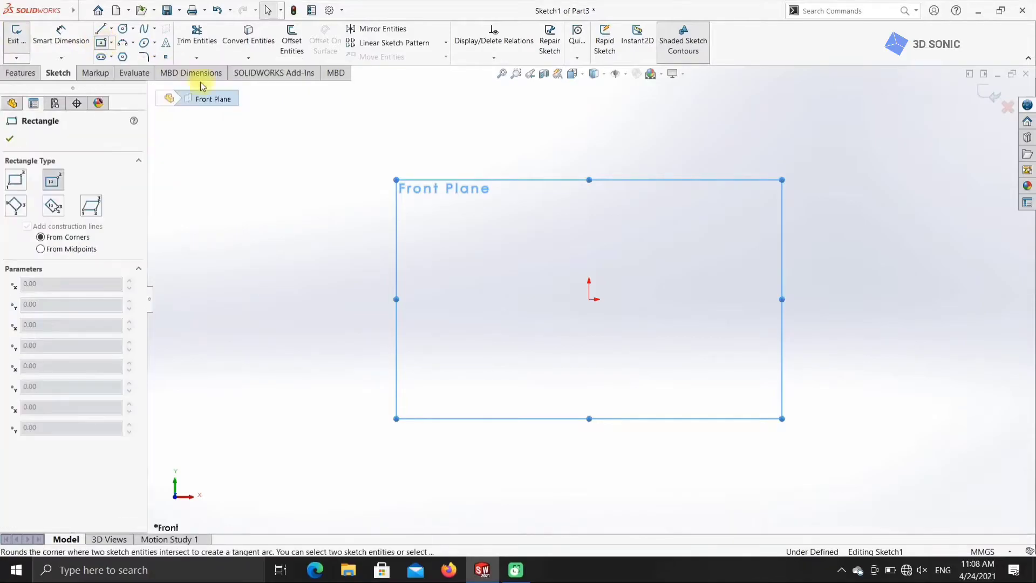
left_click(590, 300)
left_click(718, 424)
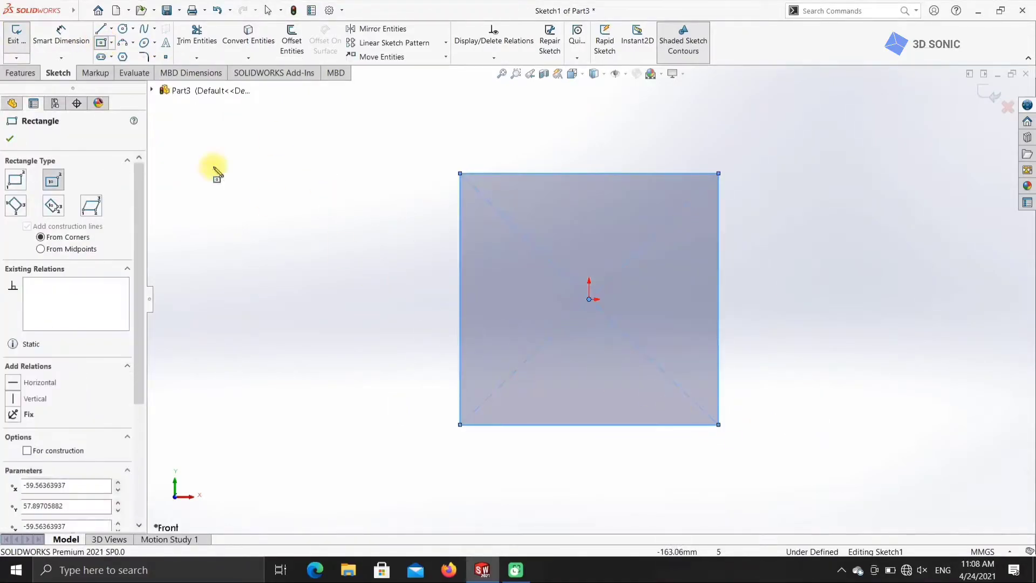
Dimension the rectangle to 112 mm wide and 70 mm high
left_click(60, 35)
left_click(532, 174)
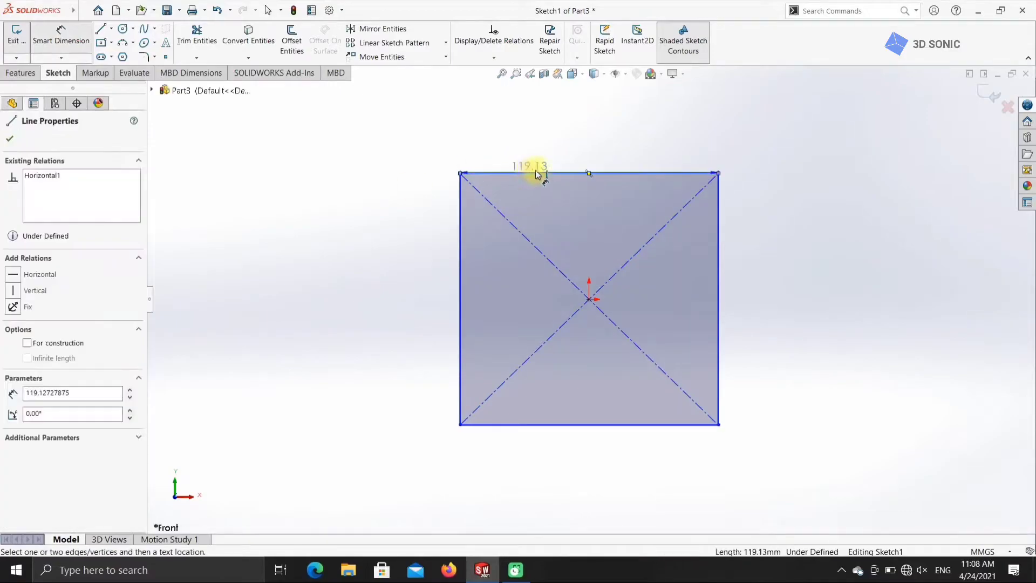
left_click(566, 133)
type("112")
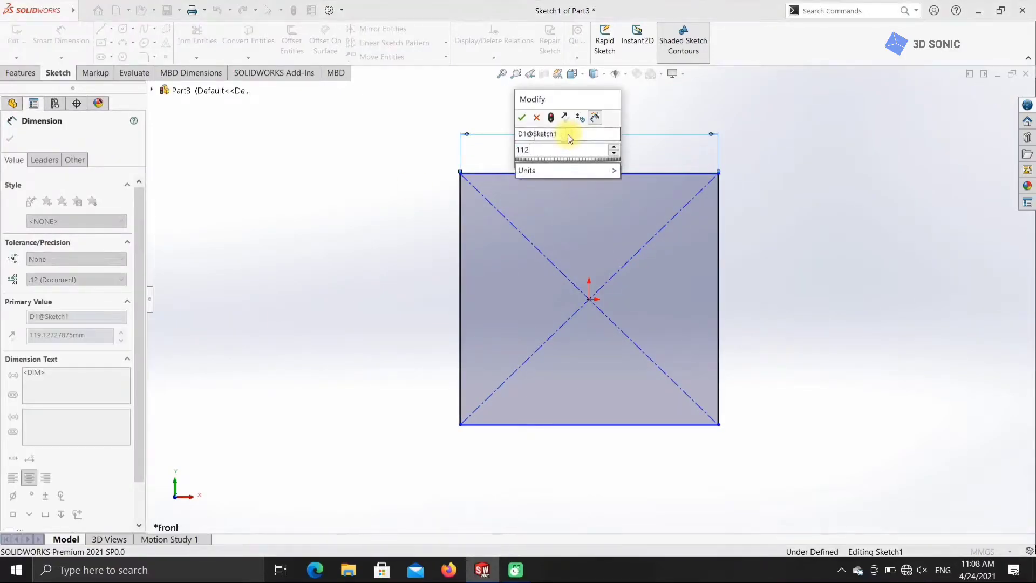
key("Return")
left_click(718, 287)
left_click(758, 288)
type("70")
key("Return")
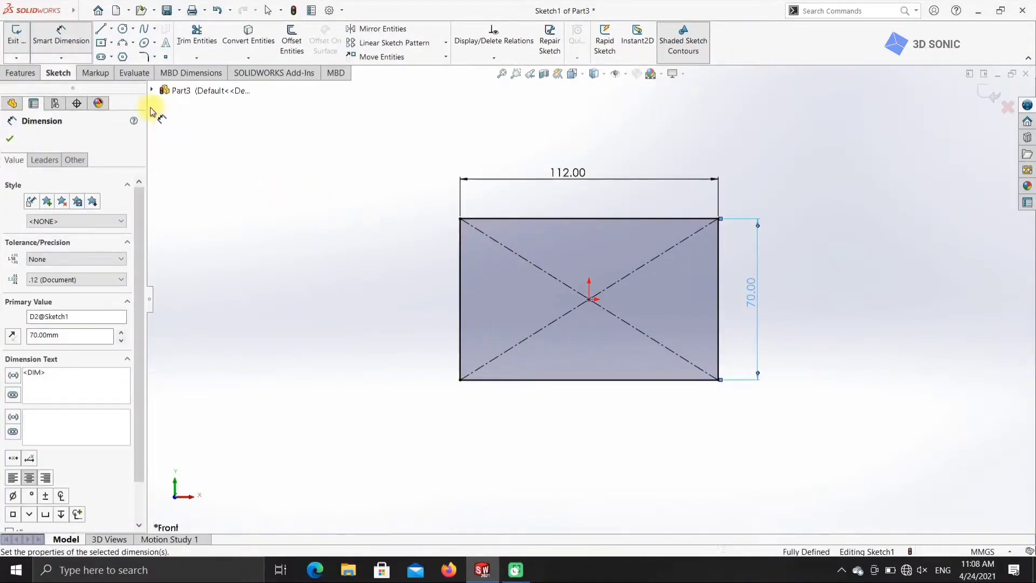
Extrude the 112 × 70 mm rectangle 8 mm with the Mid Plane end condition
left_click(21, 73)
left_click(32, 50)
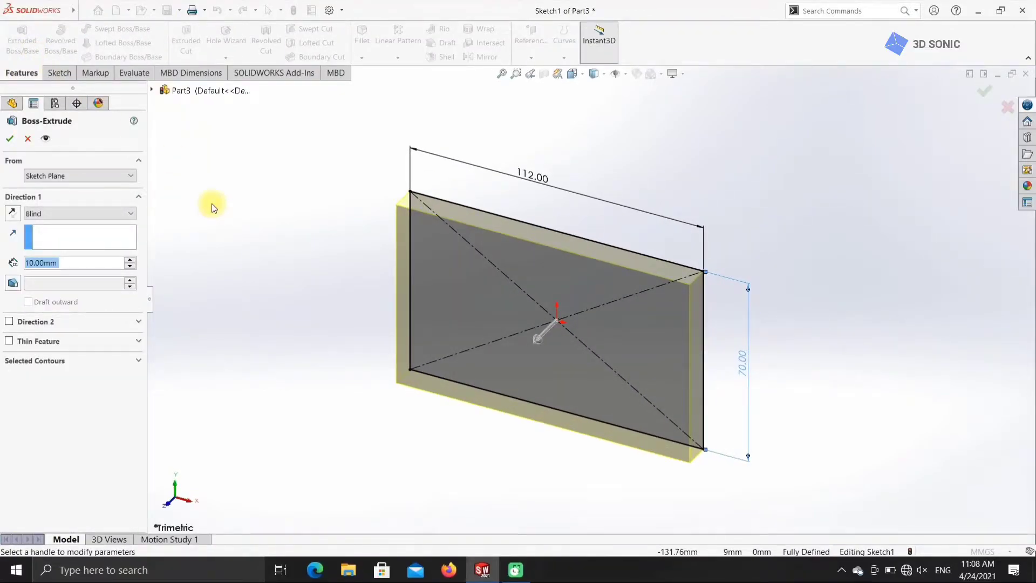
left_click(124, 214)
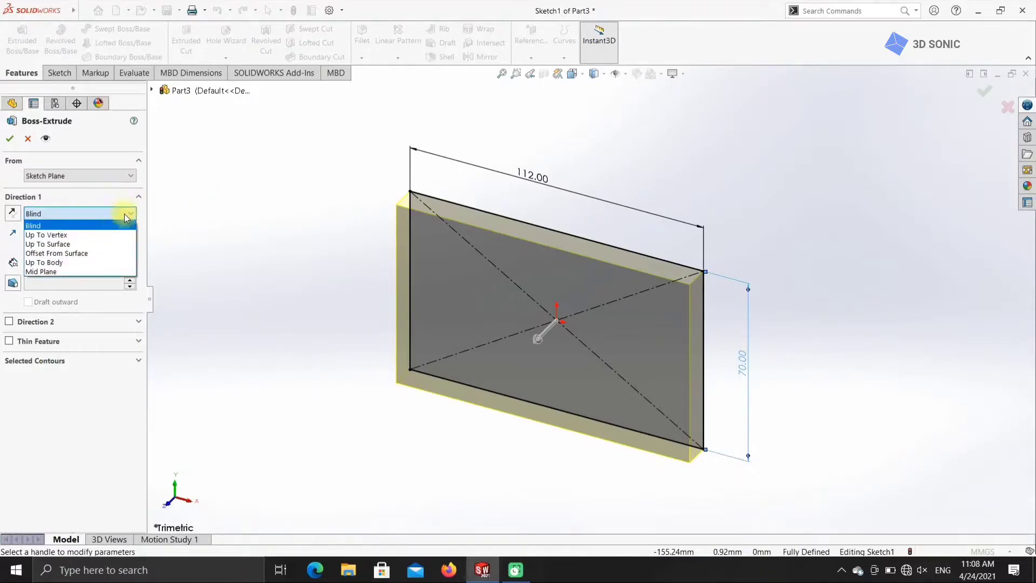
left_click(80, 272)
type("8")
key("Return")
left_click(12, 141)
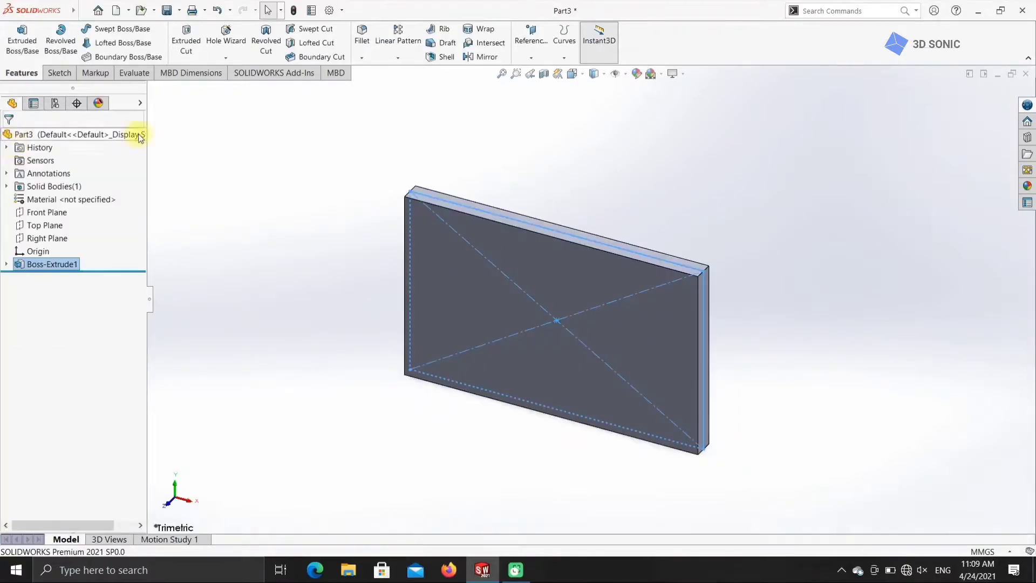
Place a Ø5.0 drill-size hole, 6 mm deep, on the front face level with the origin, about 45 mm to its right
left_click(232, 35)
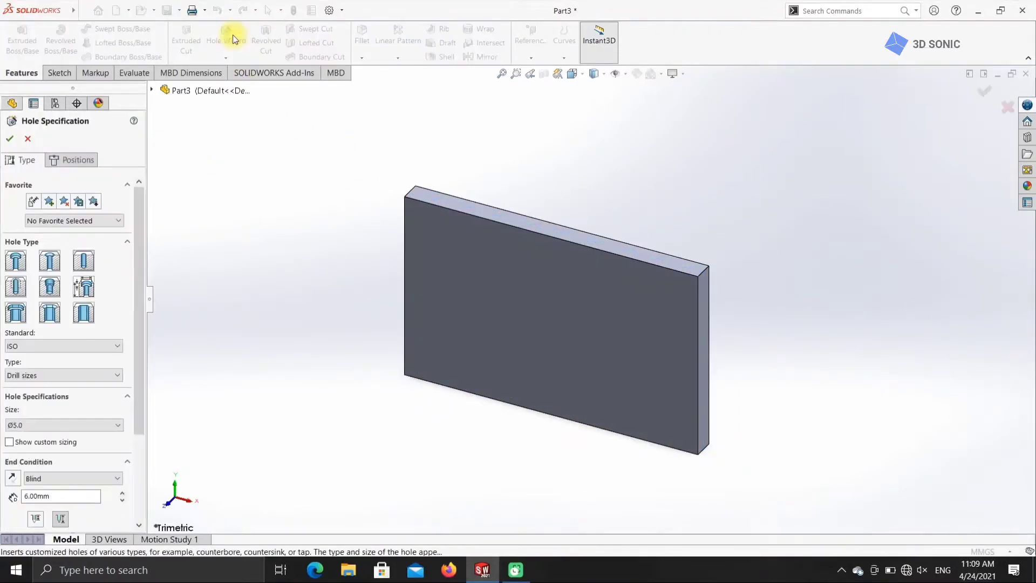
left_click(87, 160)
left_click(675, 366)
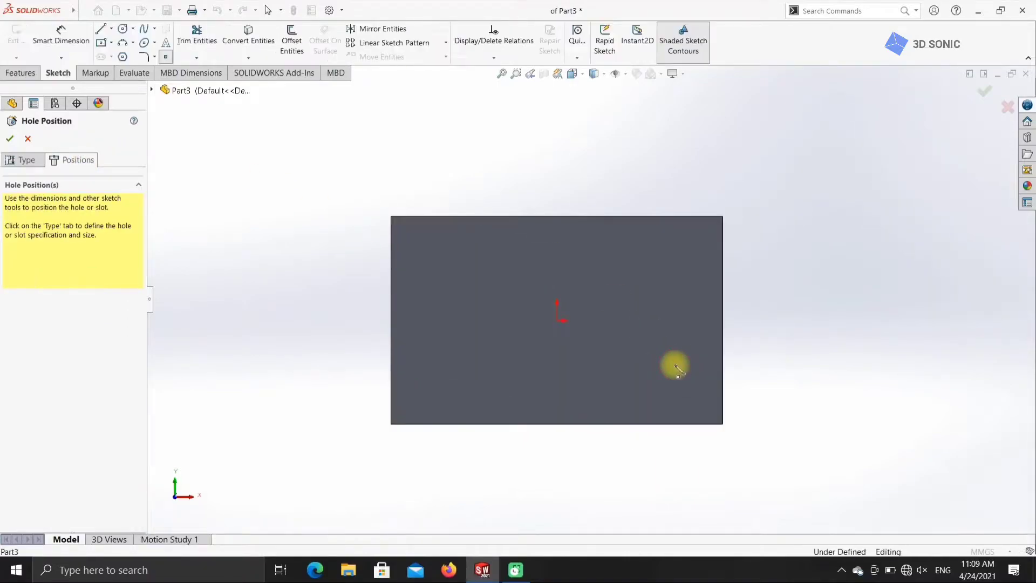
left_click(688, 319)
Dimension the hole centre 15 mm from the smaller panel's right edge and complete the Hole Wizard feature
left_click(61, 35)
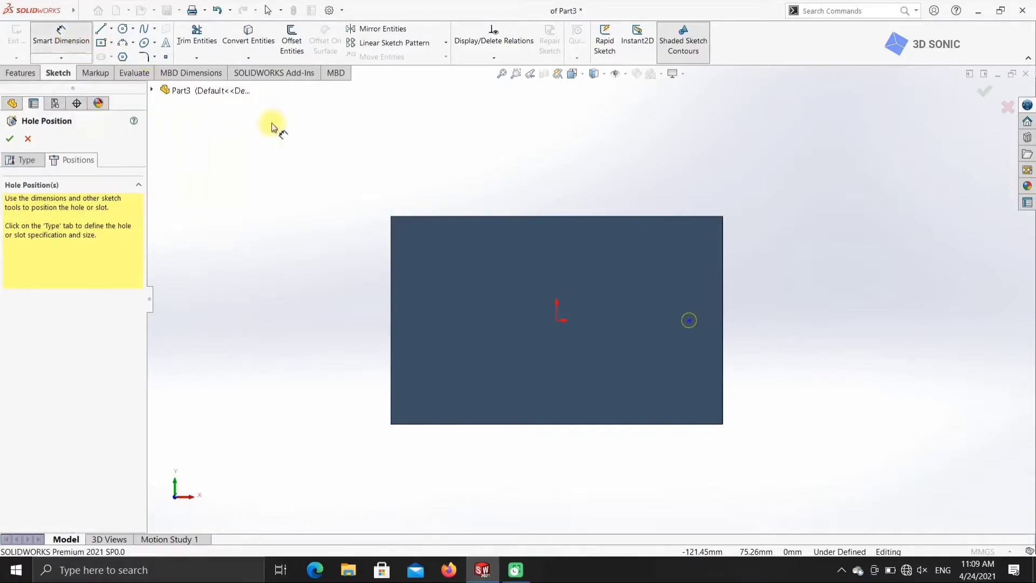
left_click(689, 321)
left_click(723, 320)
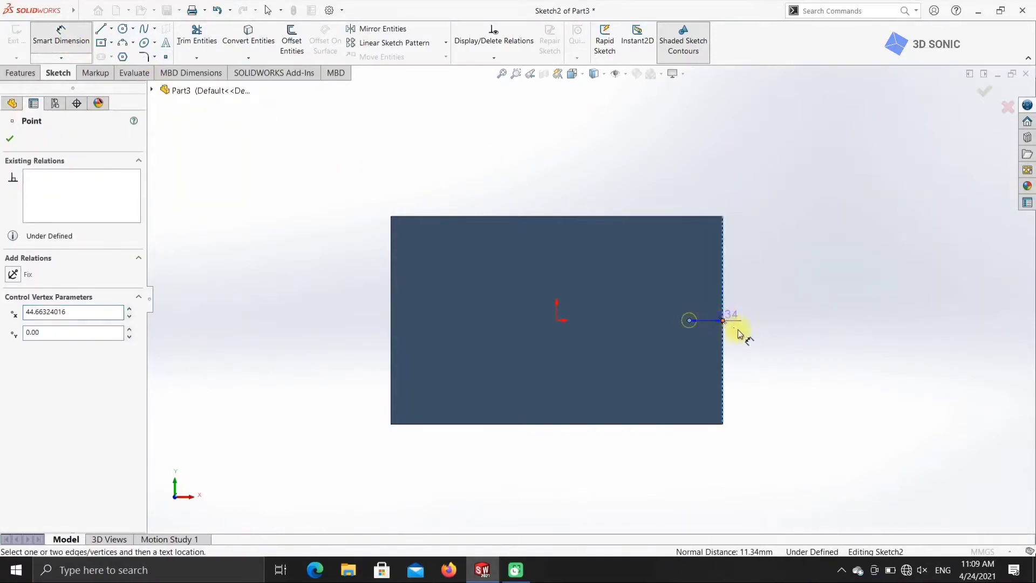
left_click(750, 338)
type("15")
key("Return")
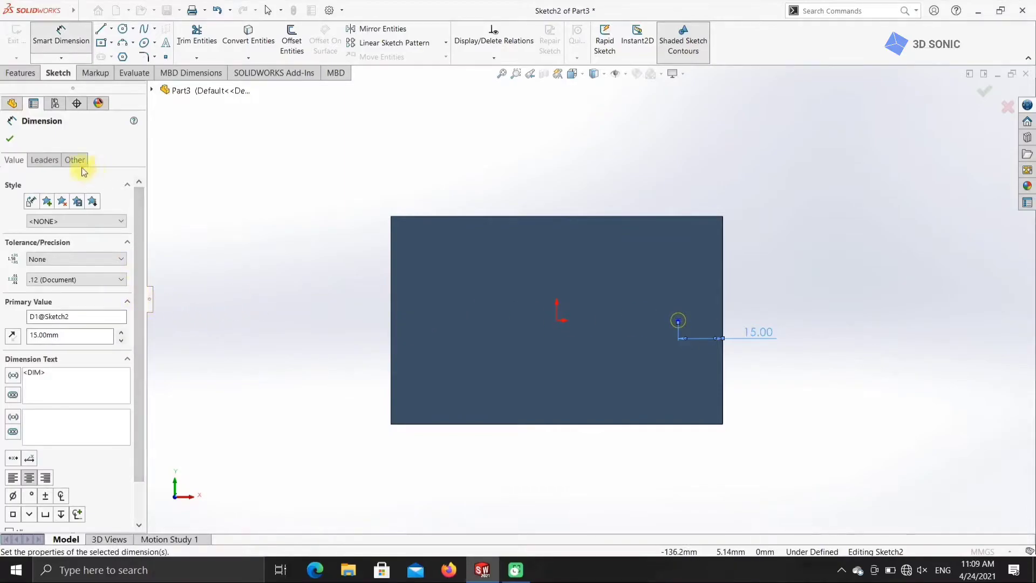
left_click(9, 138)
left_click(21, 159)
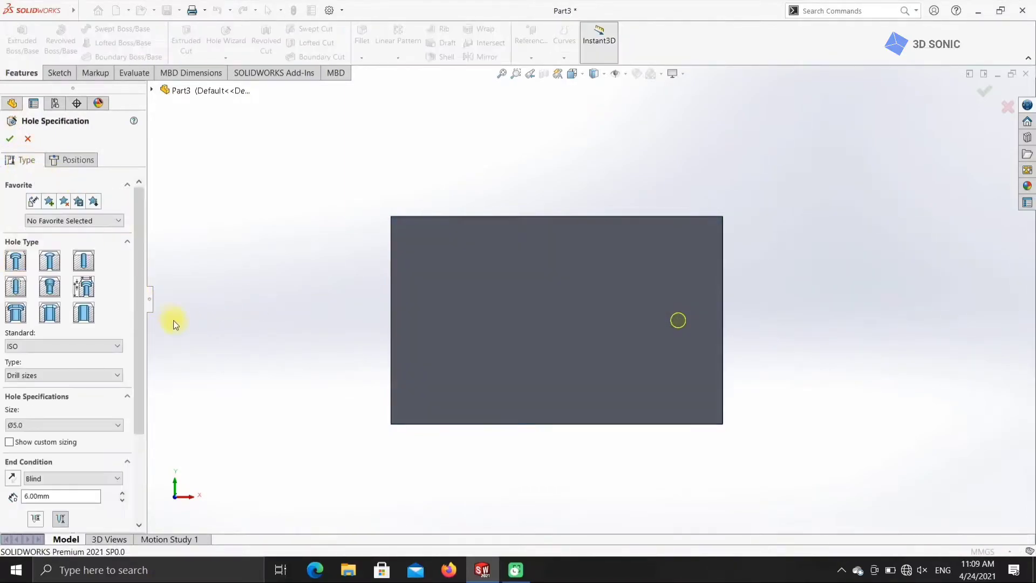
left_click_drag(143, 364, 138, 412)
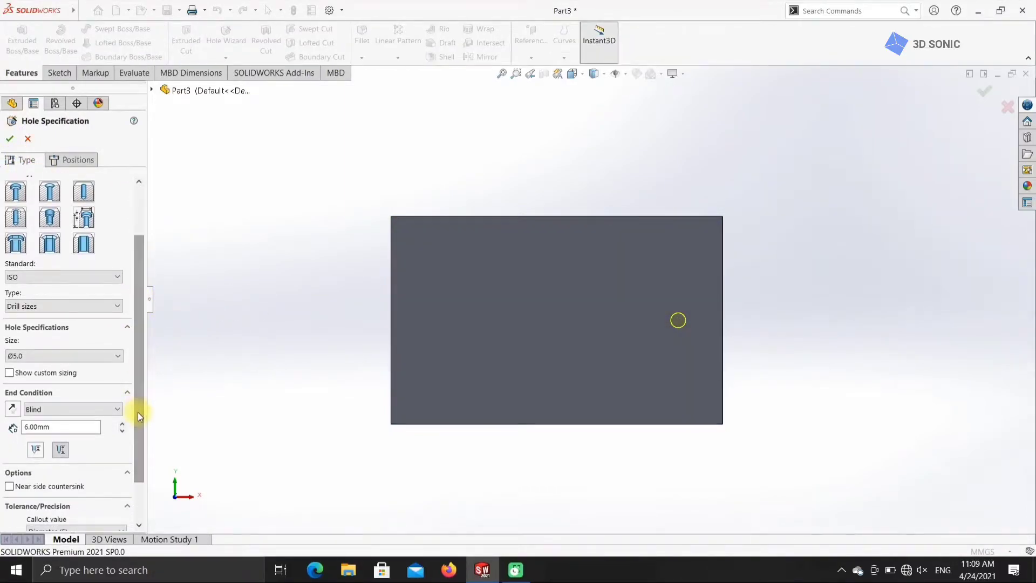
left_click(10, 140)
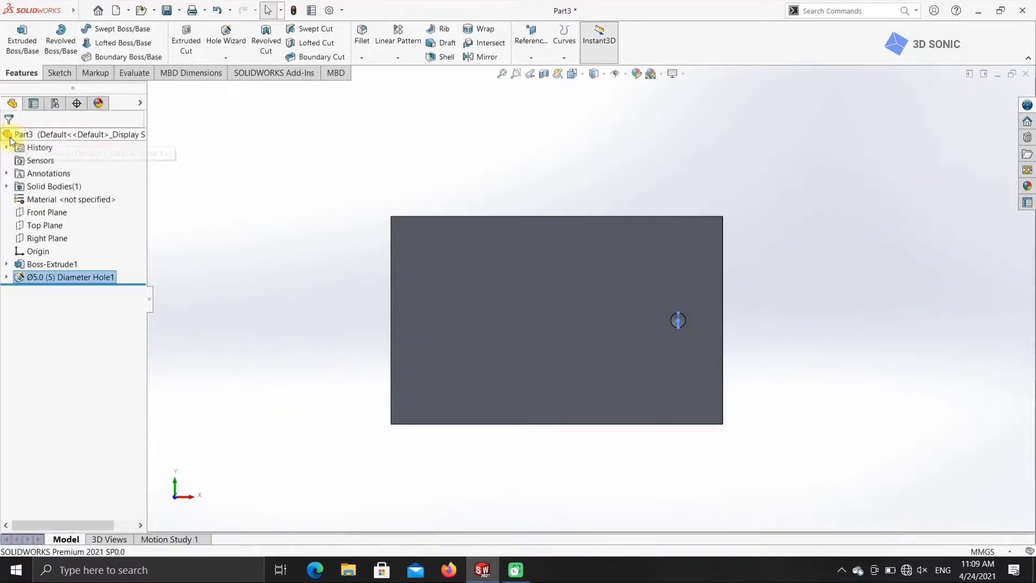
Examine the smaller panel in isometric view and review the specification settings of its Ø5.0 hole
left_click(572, 76)
left_click(634, 105)
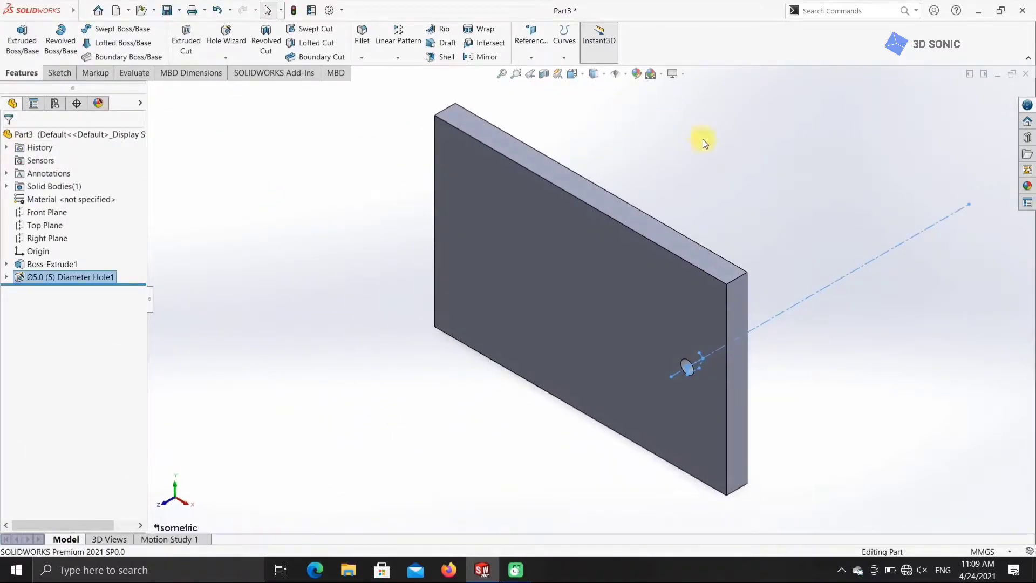
left_click(730, 165)
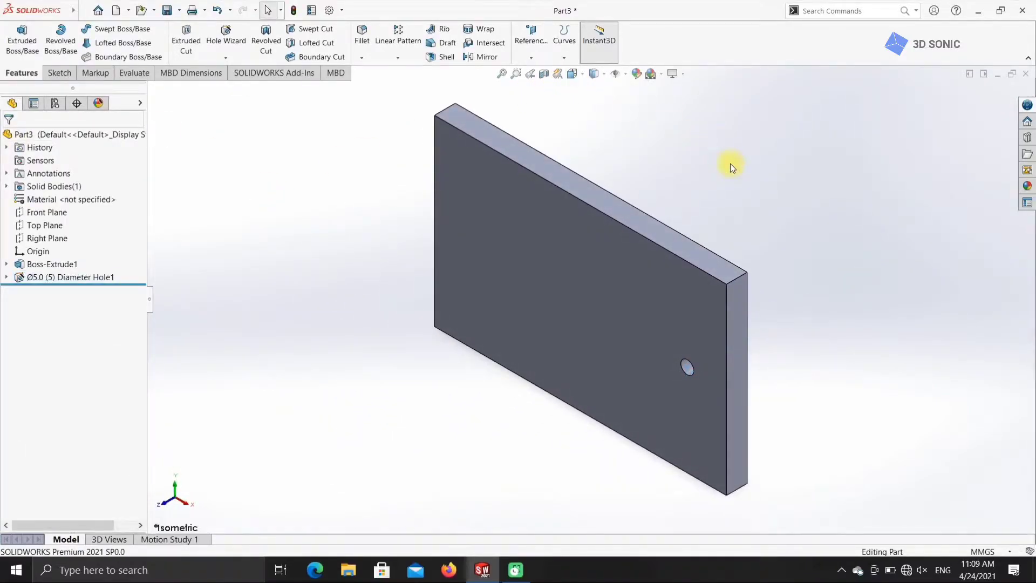
right_click(100, 277)
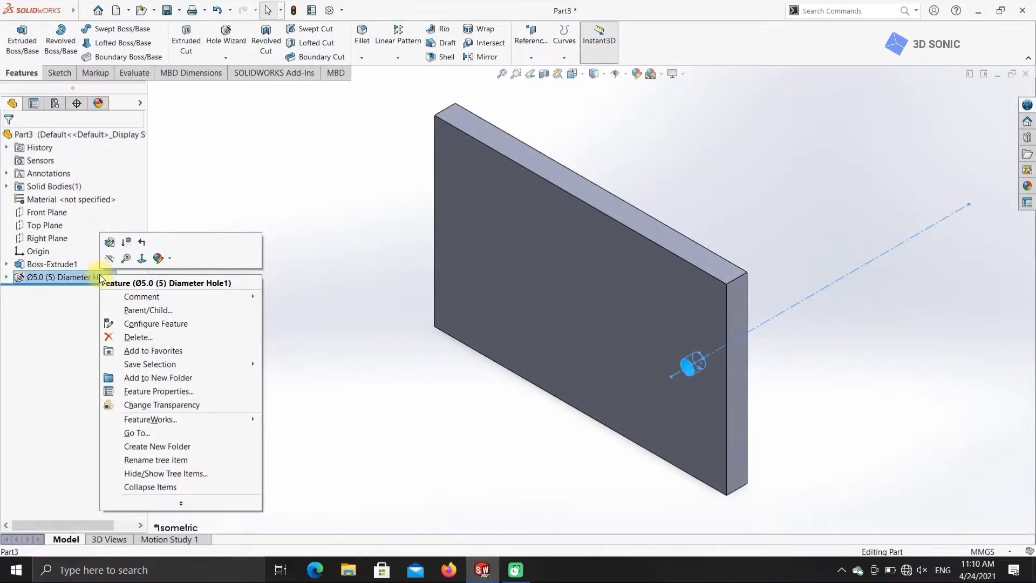
left_click(112, 241)
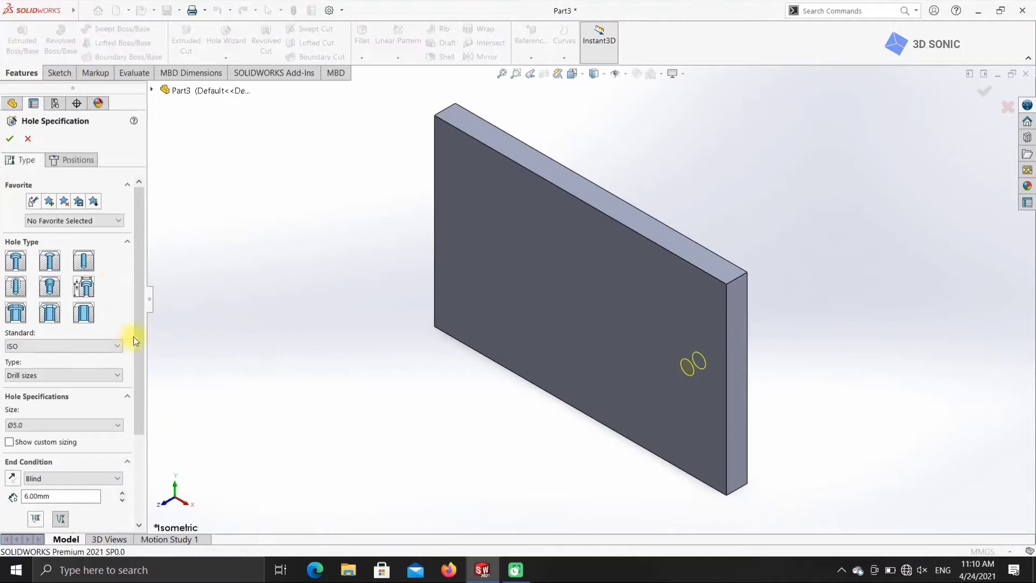
scroll(137, 339, "down", 3)
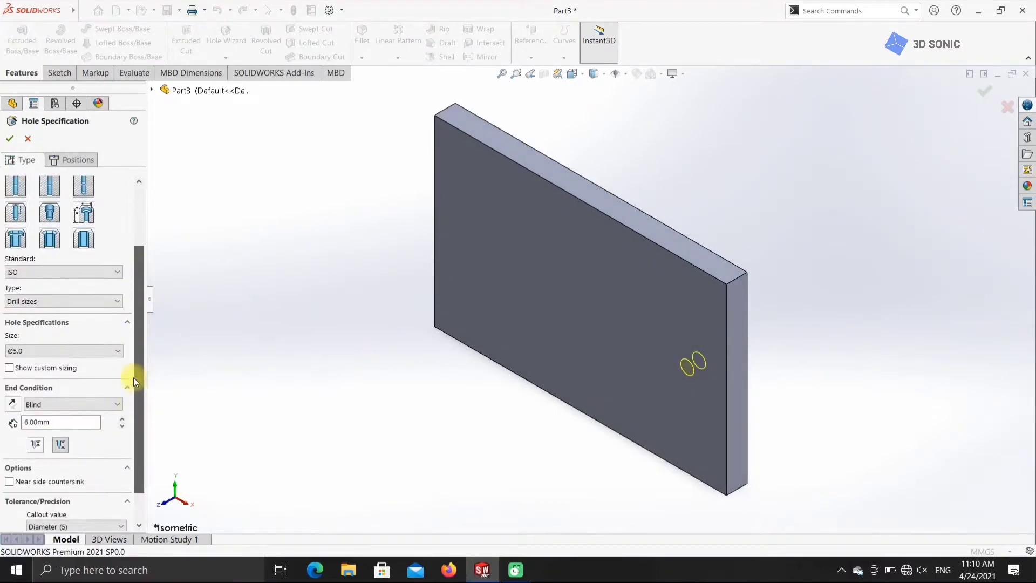
scroll(133, 387, "up", 3)
left_click(10, 138)
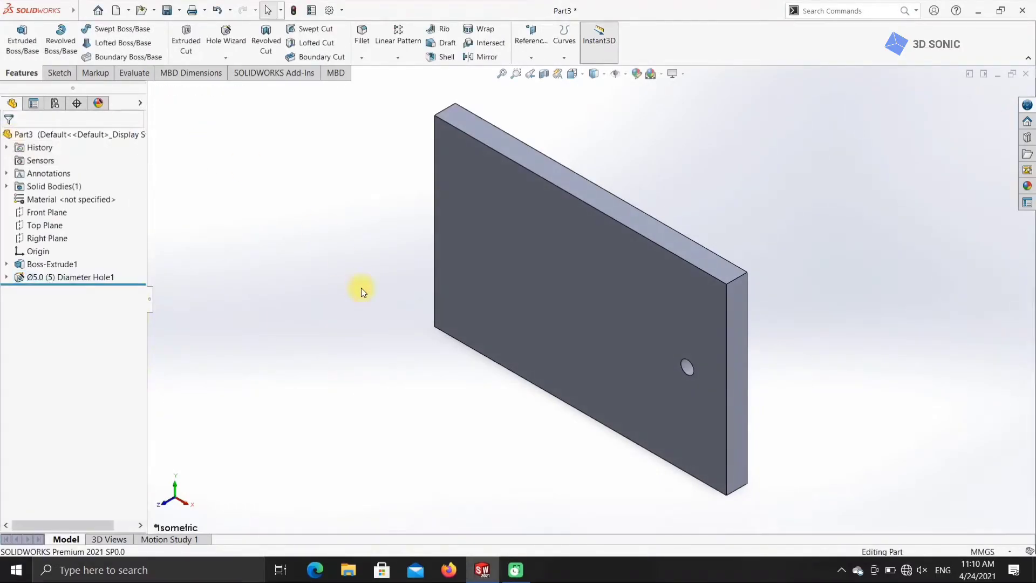
Save the smaller panel part to the Desktop as door2
left_click(170, 14)
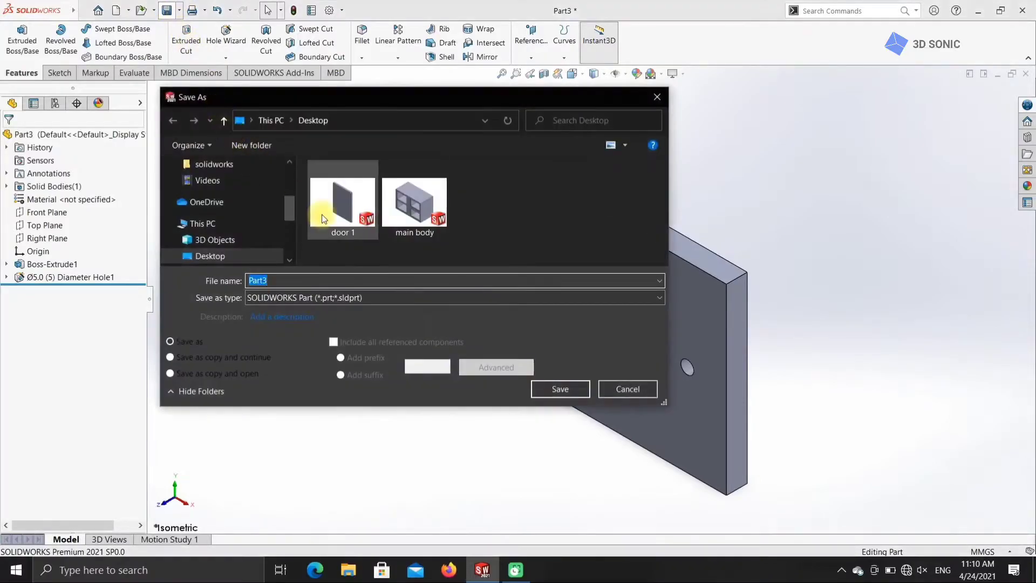
type("g")
key("BackSpace")
type("door2")
key("Return")
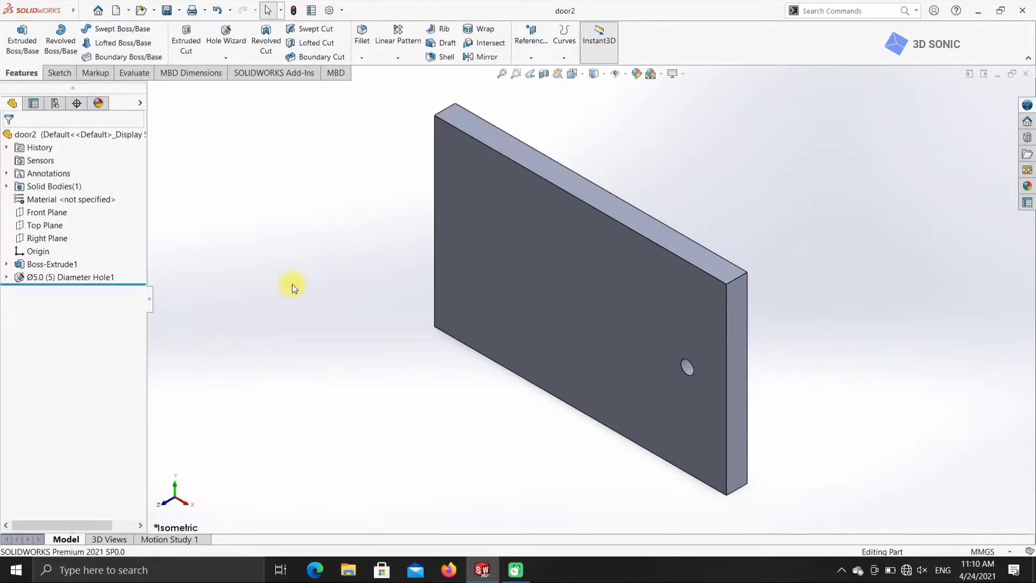
Create a new part document and start a sketch on its Right Plane
left_click(117, 12)
left_click(436, 423)
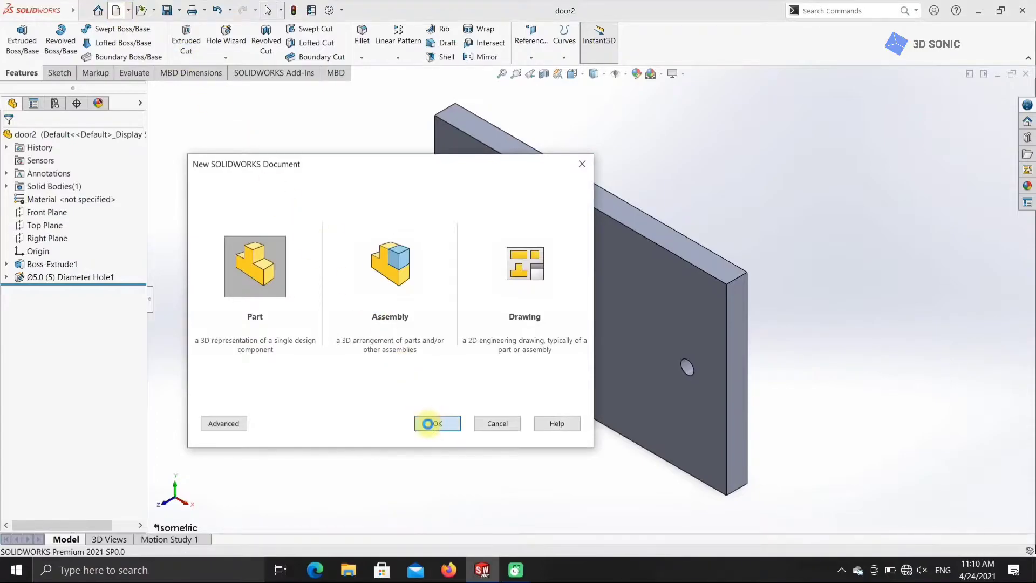
mouse_move(483, 570)
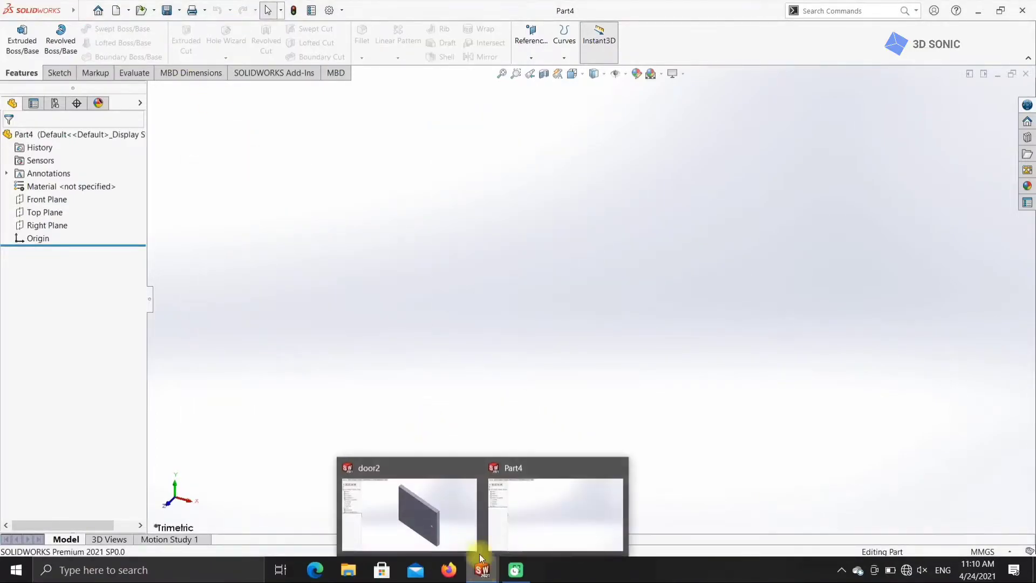
left_click(462, 467)
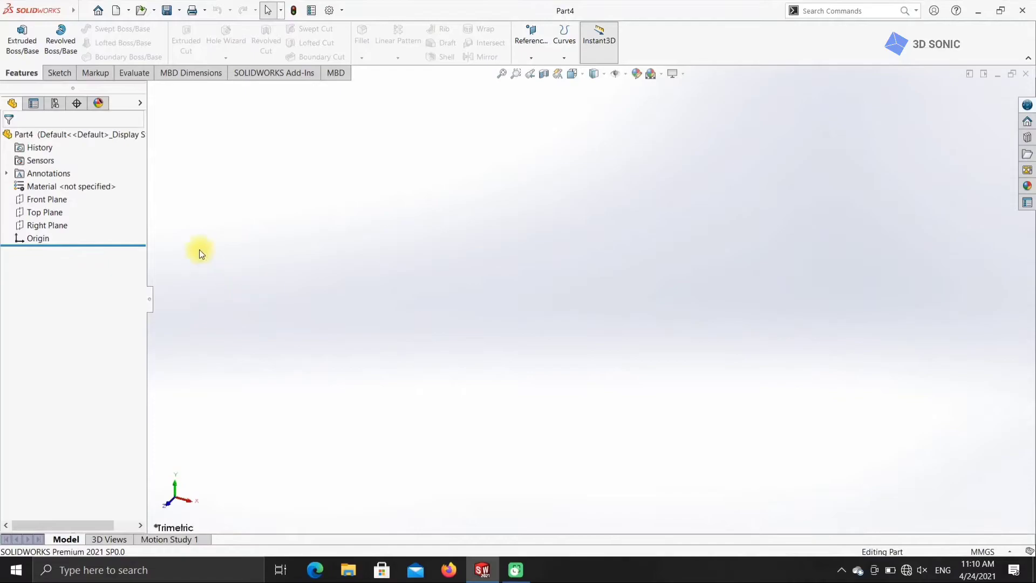
left_click(61, 227)
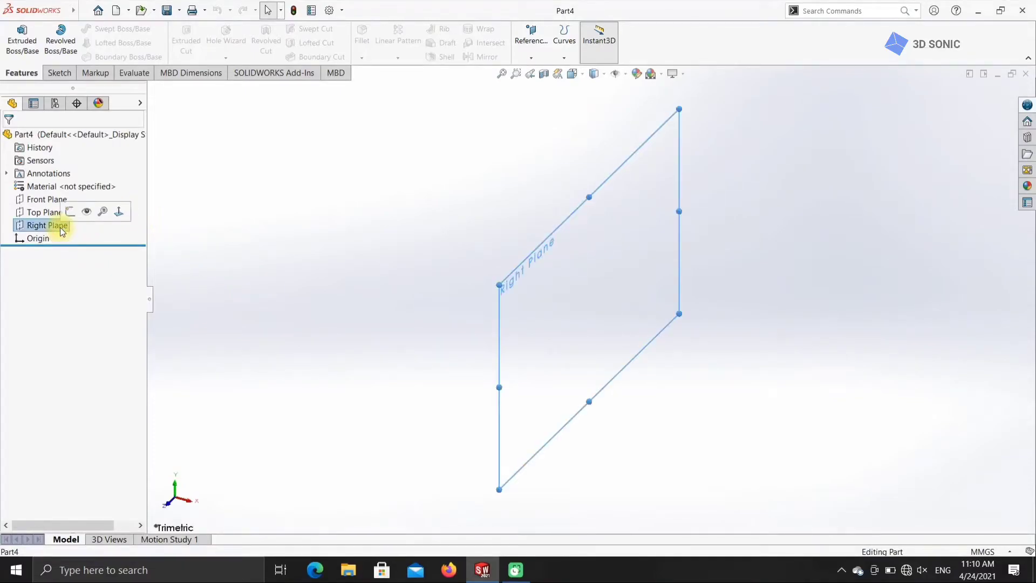
left_click(59, 72)
left_click(24, 41)
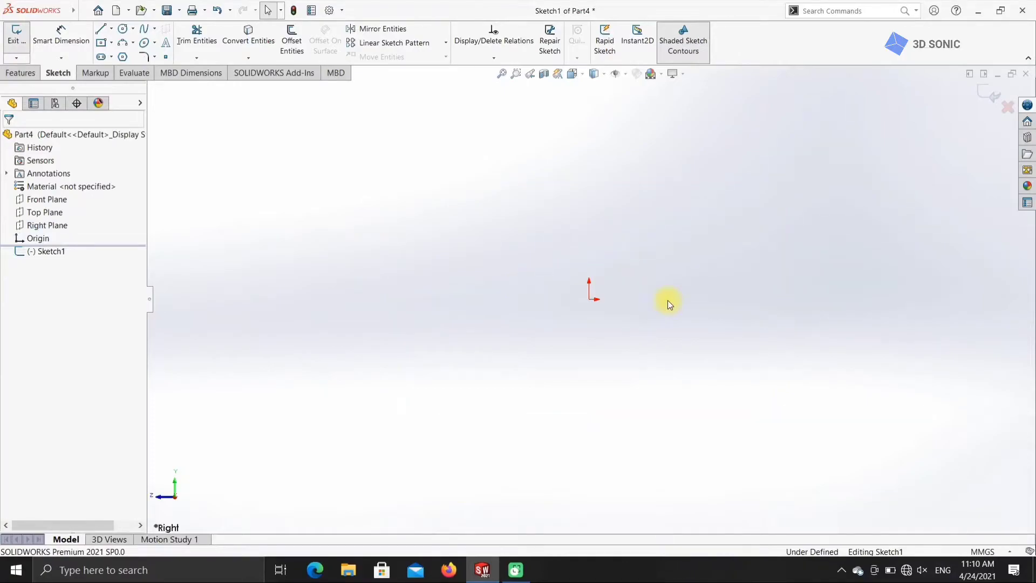
left_click(100, 28)
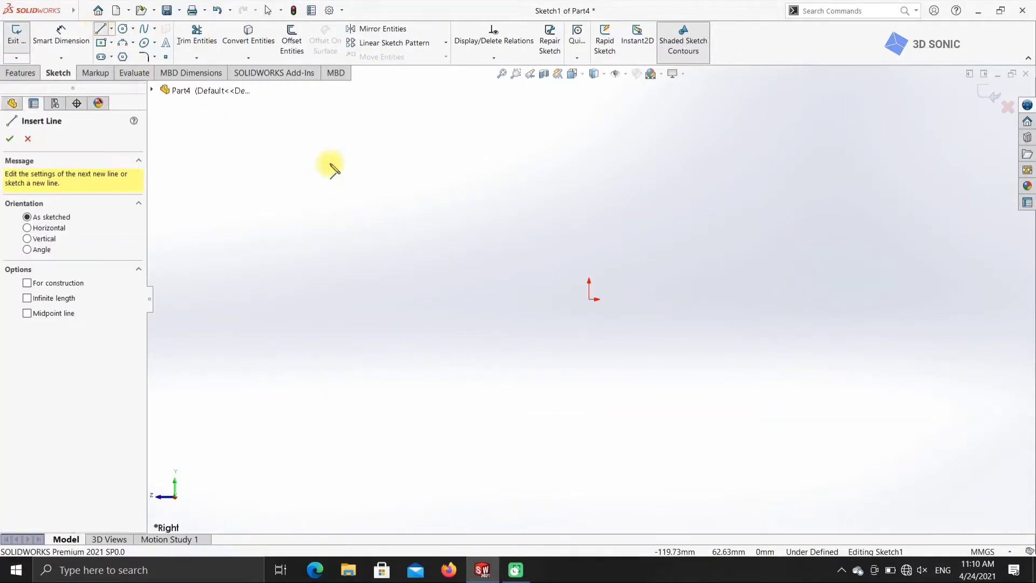
left_click(588, 299)
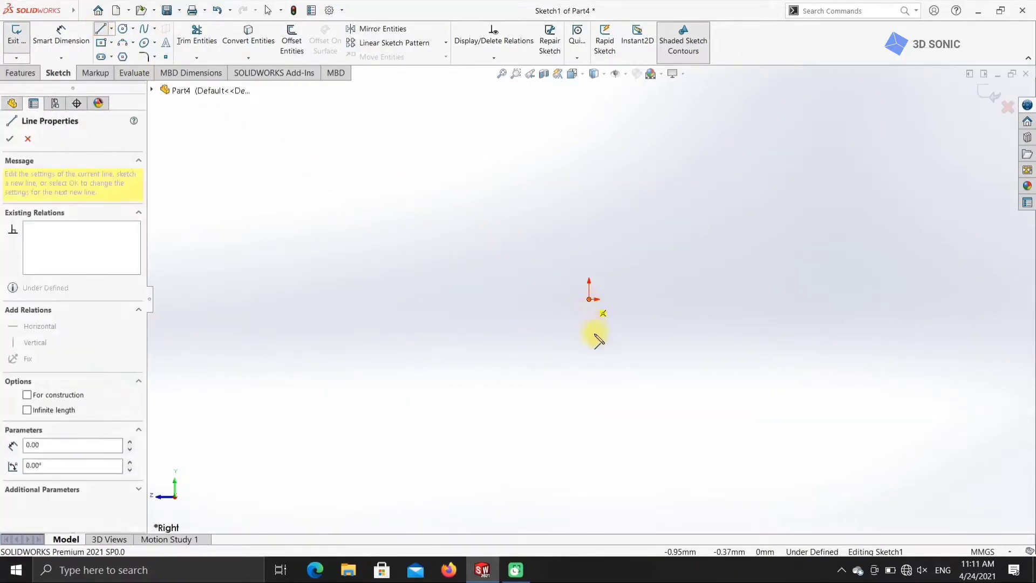
key("Escape")
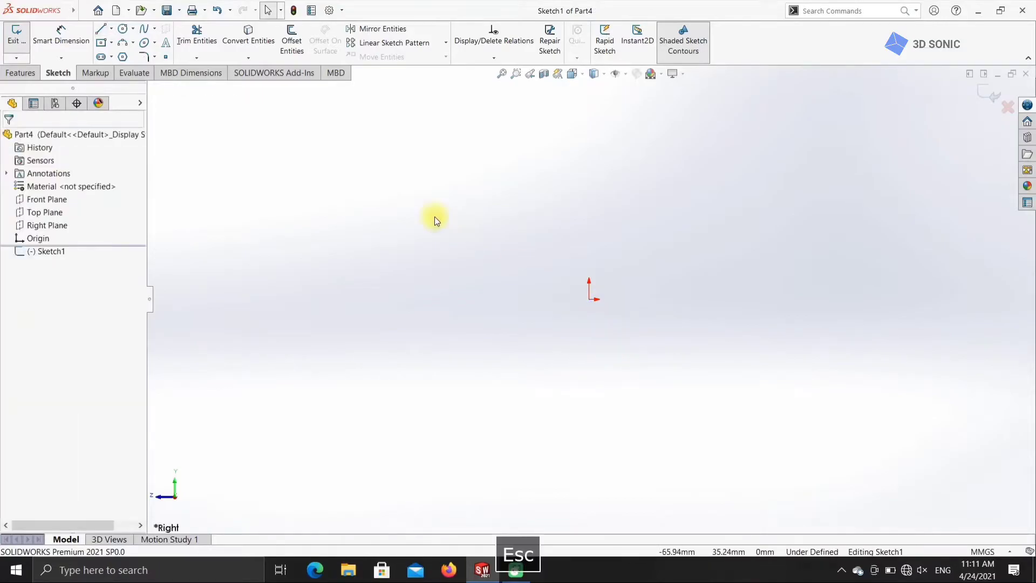
Sketch a vertical midpoint line centred on the origin, about 60 mm long
left_click(111, 30)
left_click(111, 41)
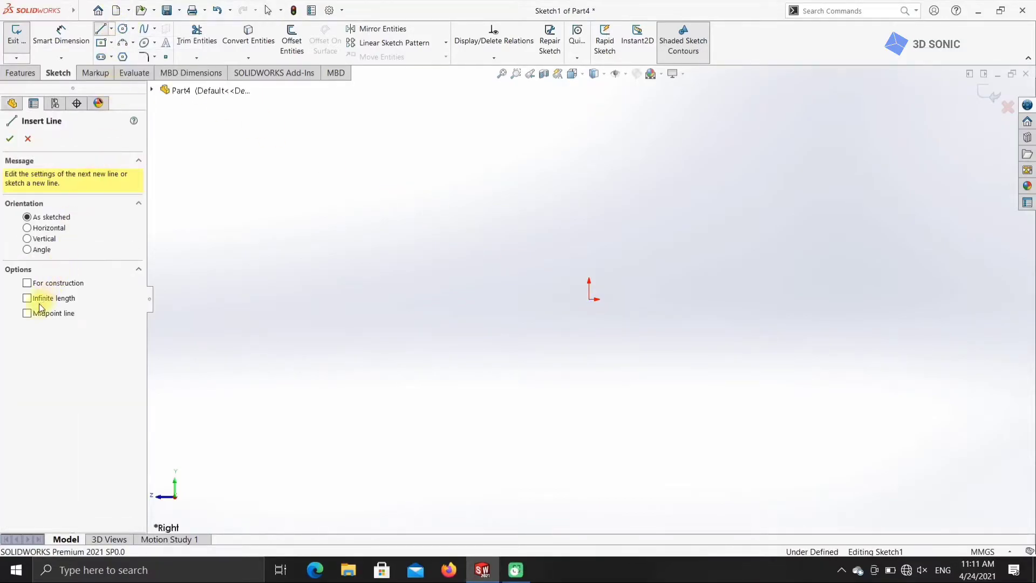
left_click(27, 313)
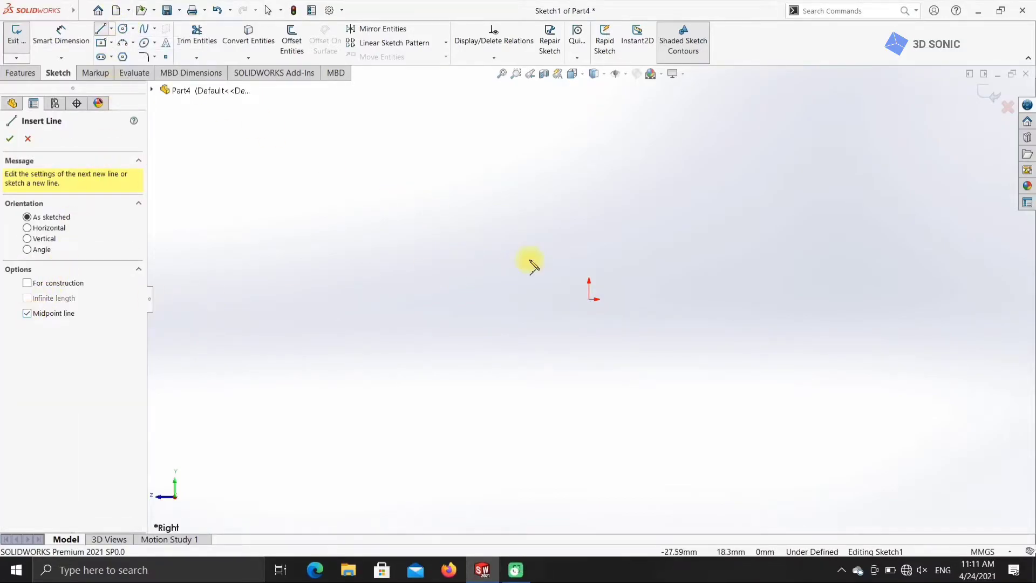
left_click(589, 299)
left_click(589, 363)
key("Escape")
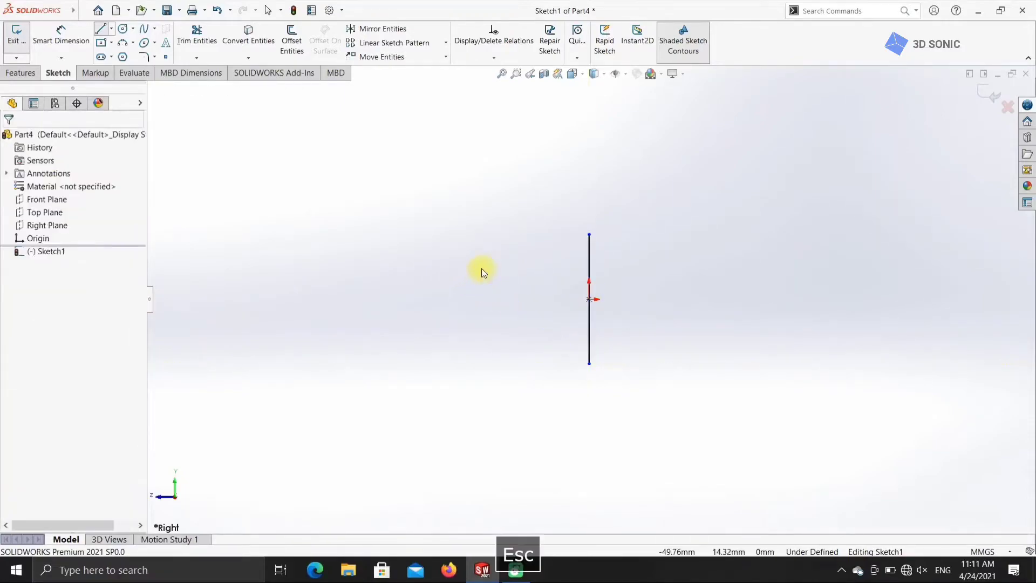
Dimension the distance from the origin to the vertical line's upper endpoint as 10 mm
left_click(61, 34)
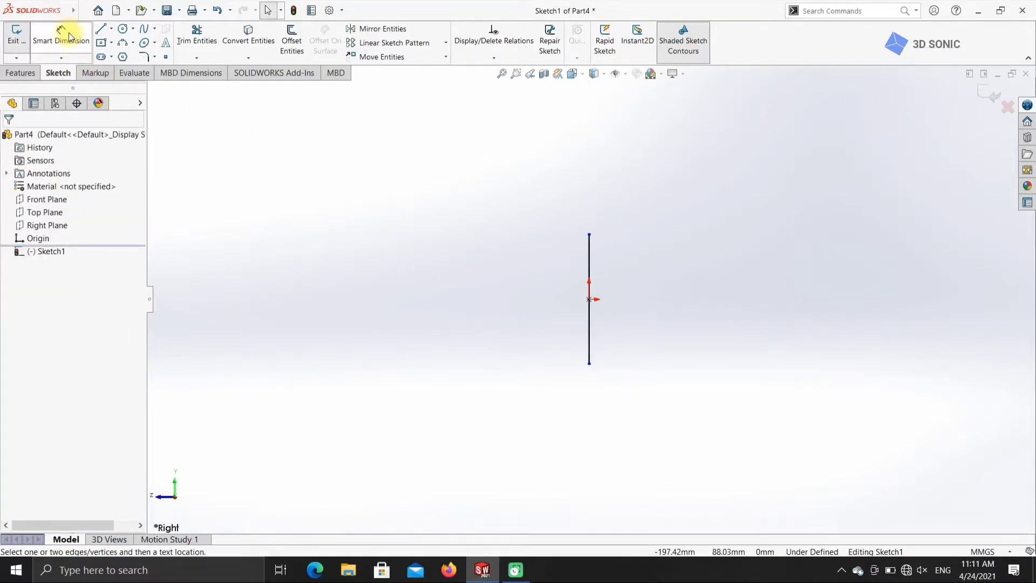
left_click(589, 300)
left_click(589, 236)
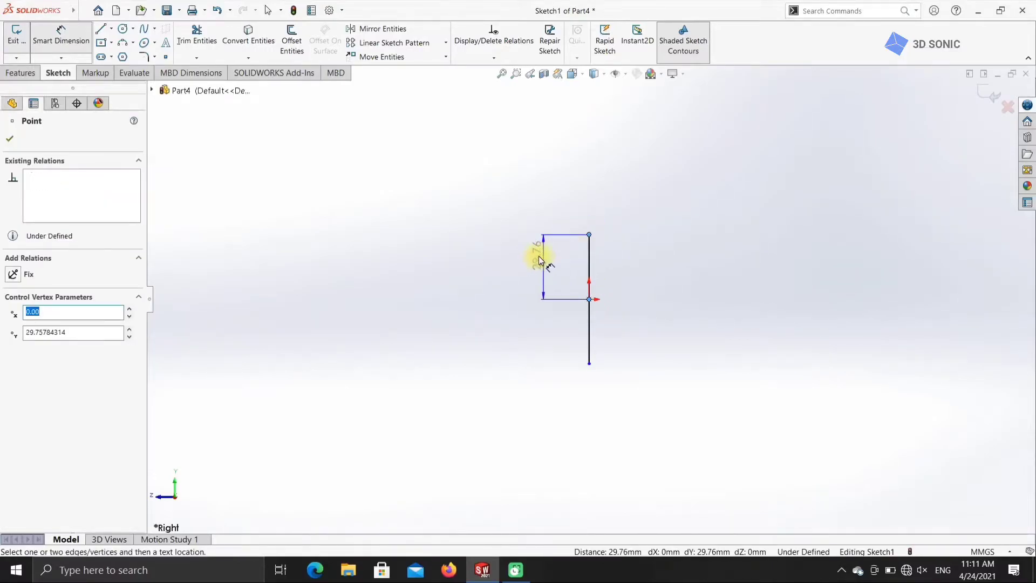
left_click(531, 258)
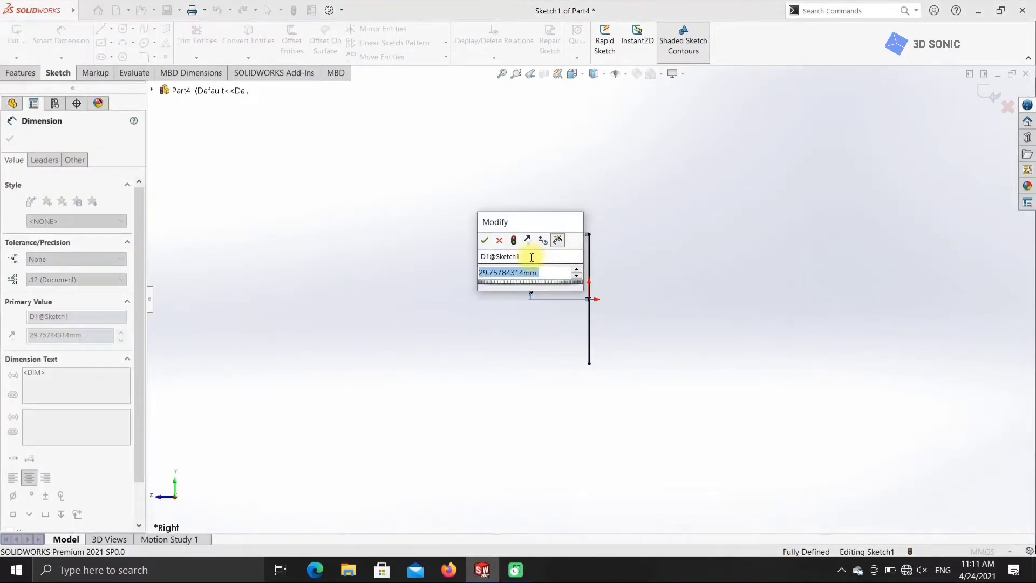
type("=")
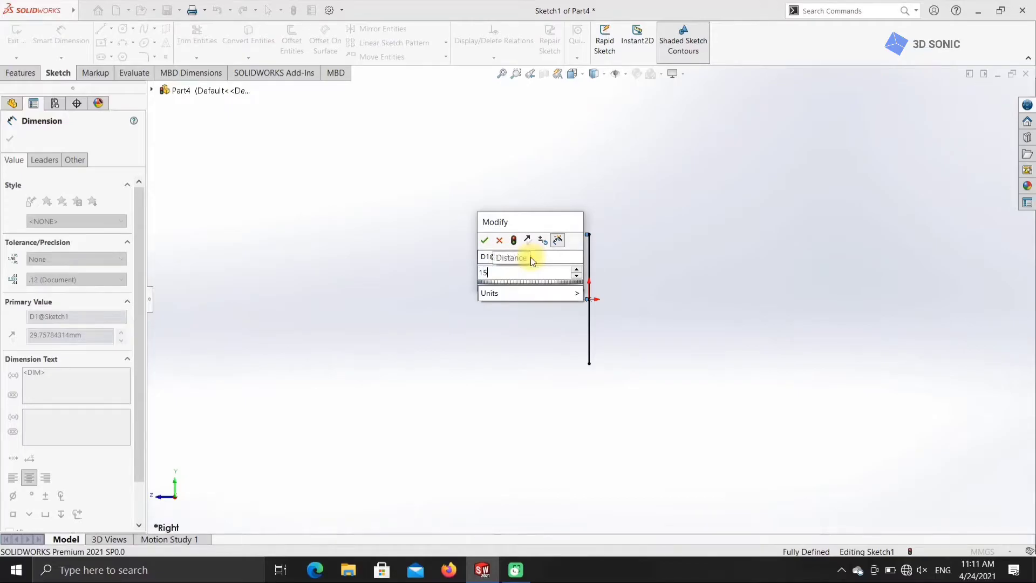
type("10")
key("Return")
left_click(661, 270)
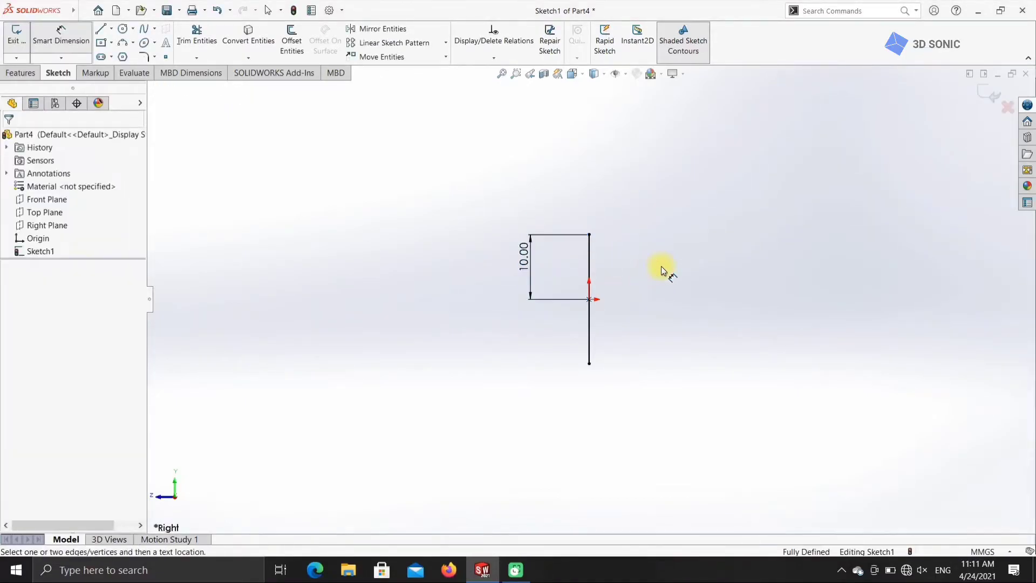
Close the profile with an upper horizontal line about 12.3 mm long, an inward-slanting side and a lower horizontal line about 7.7 mm long
left_click(101, 29)
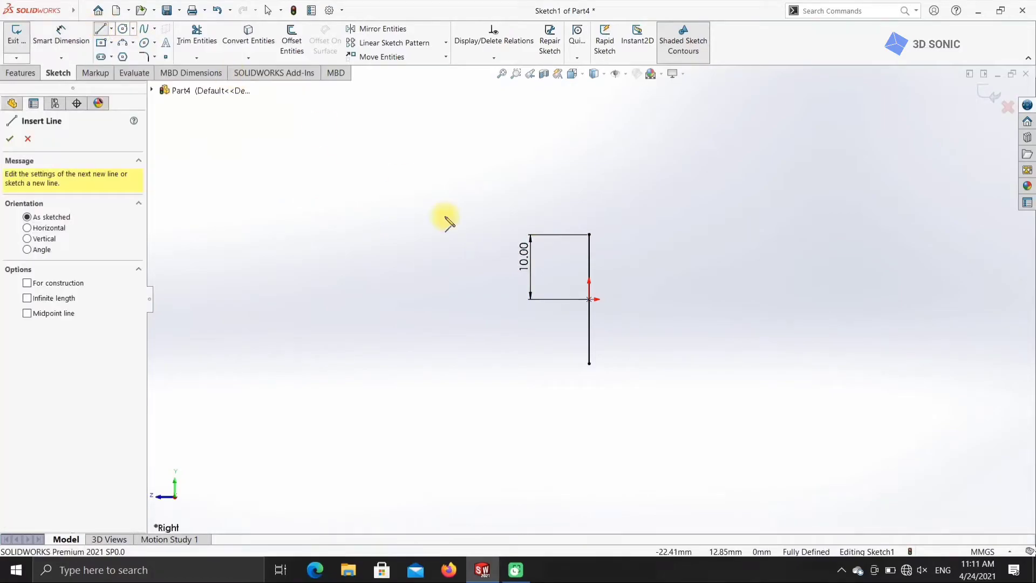
left_click(590, 235)
left_click(669, 235)
left_click(639, 363)
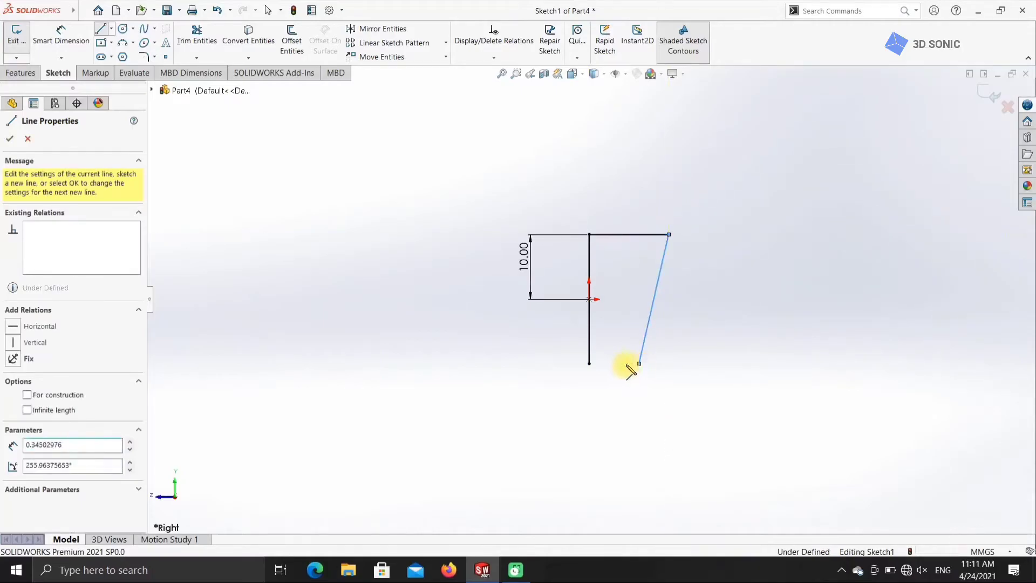
left_click(589, 363)
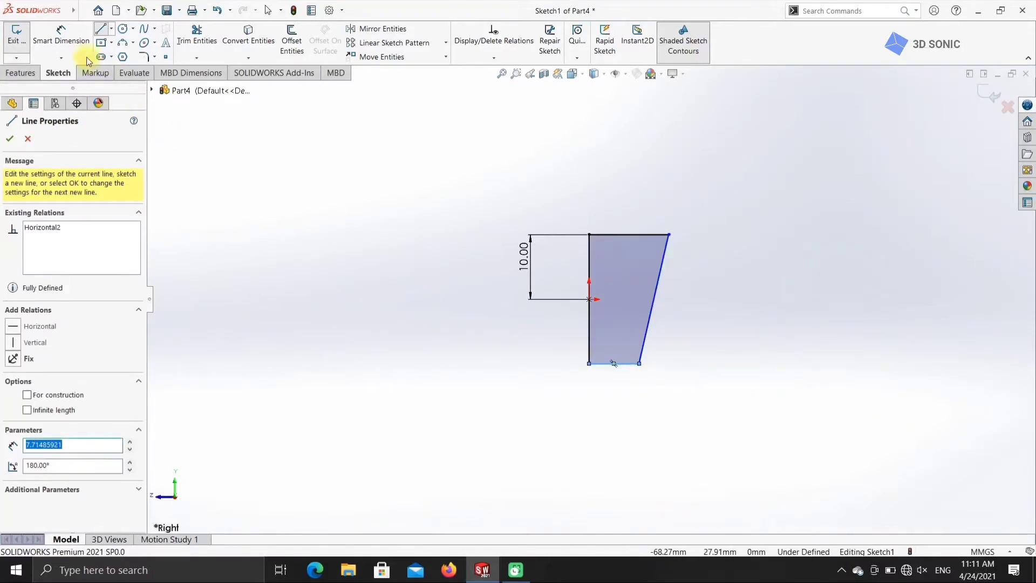
Dimension the profile's upper horizontal line to 12 mm and its lower horizontal line to 8 mm
left_click(66, 32)
left_click(613, 236)
left_click(618, 215)
type("12")
key("Return")
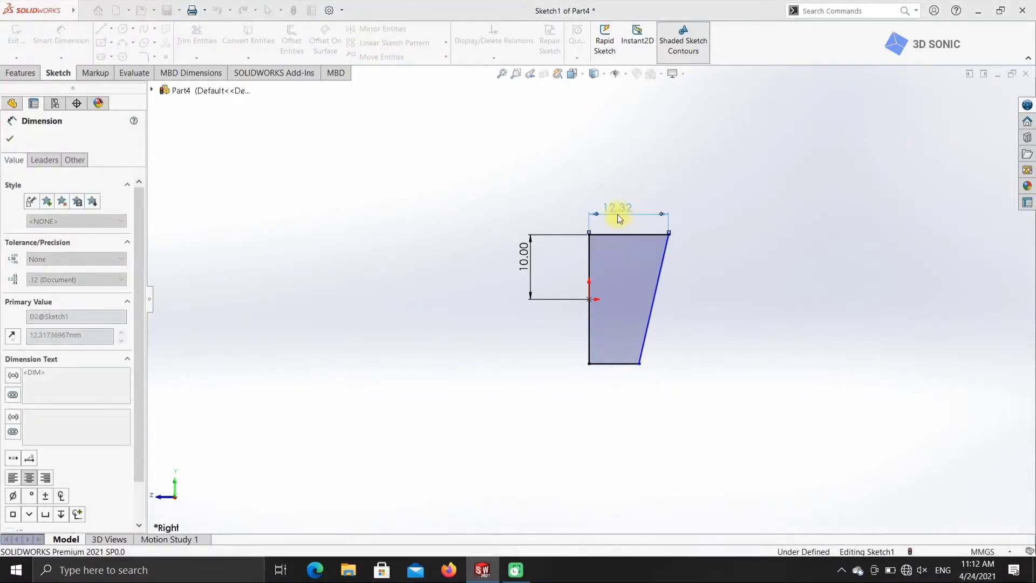
left_click(623, 363)
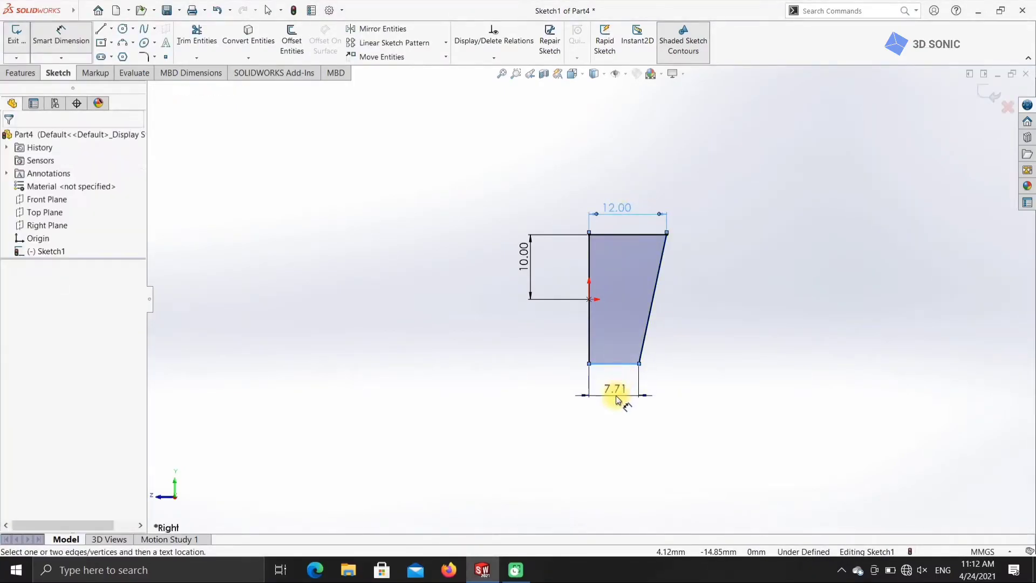
left_click(618, 399)
type("8")
key("Return")
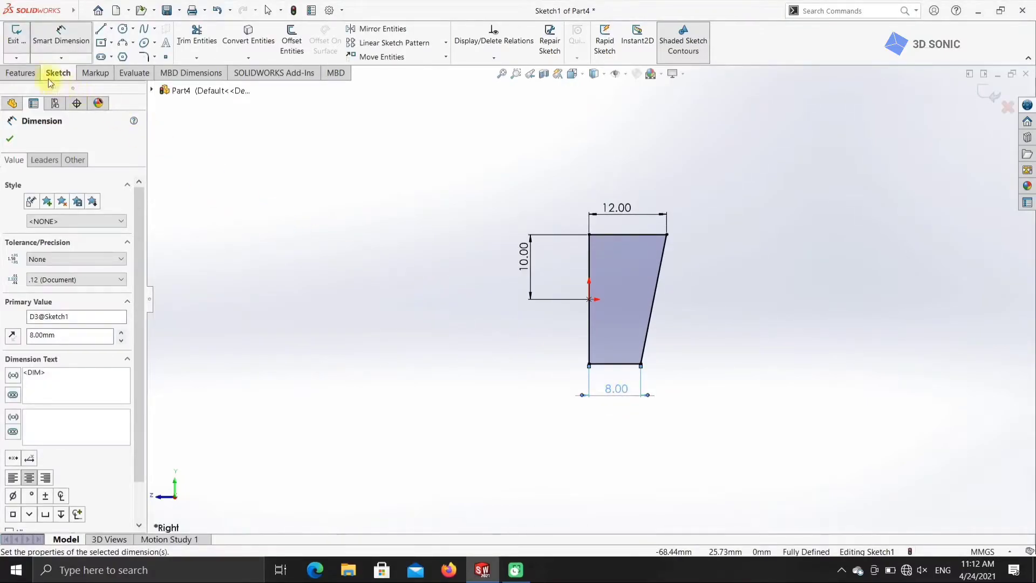
Revolve the tapered profile 360° about its vertical line through the origin
left_click(22, 73)
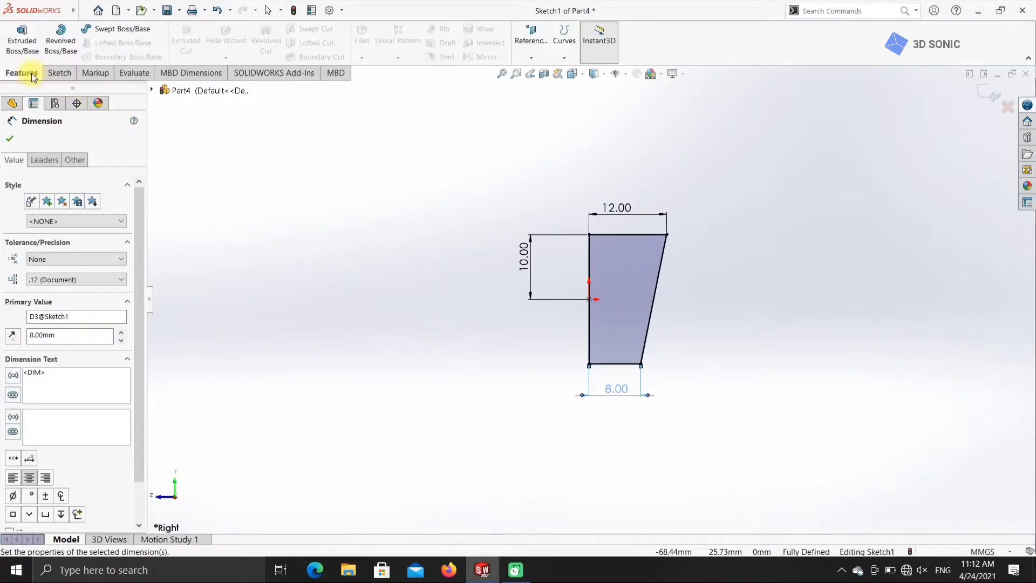
left_click(61, 38)
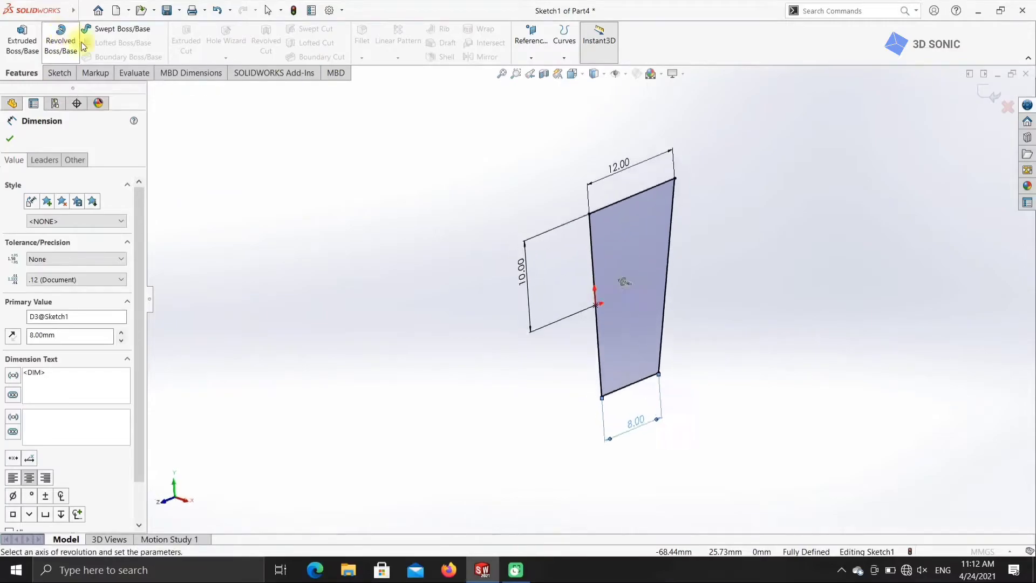
left_click(599, 346)
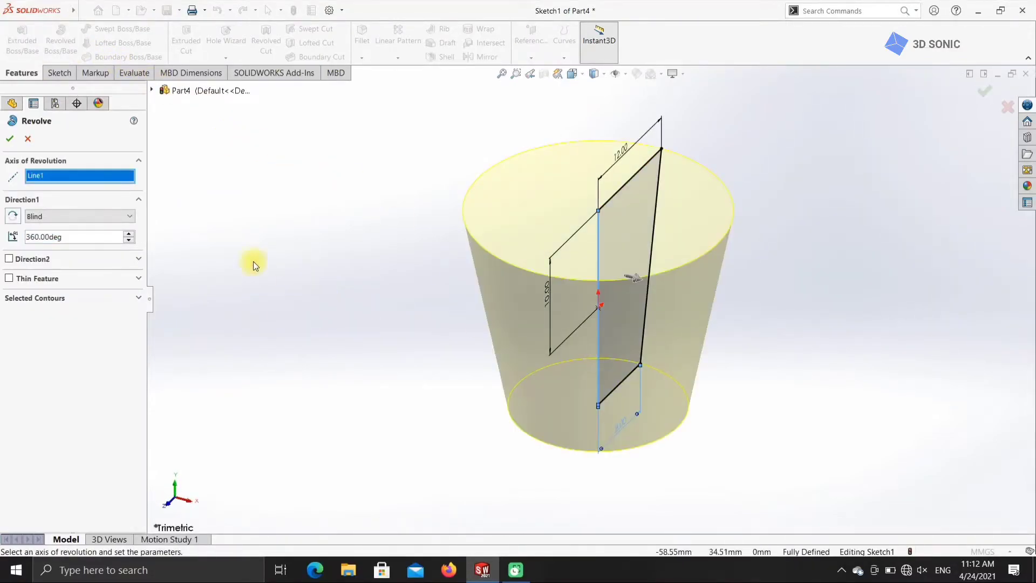
left_click(9, 141)
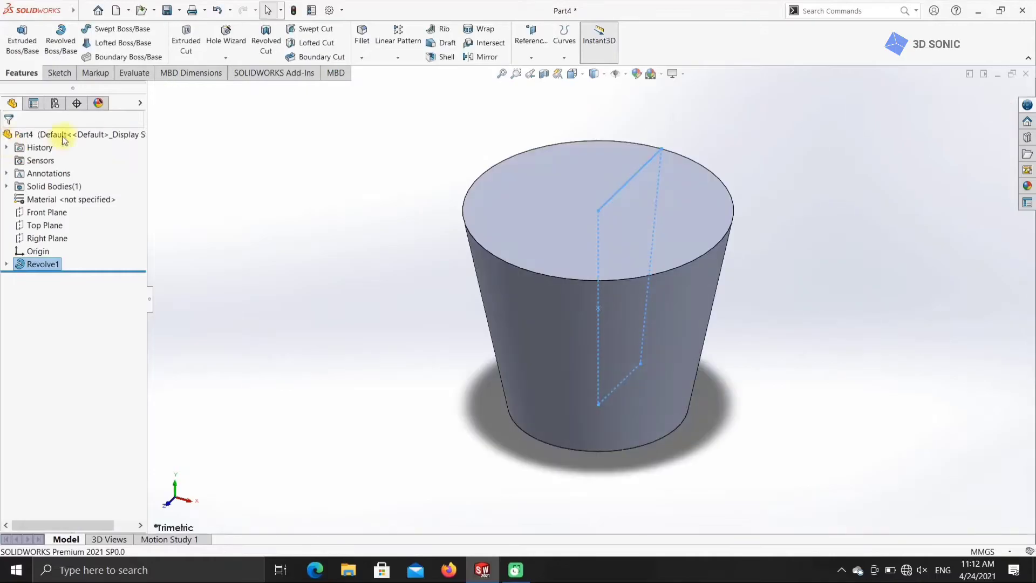
left_click(365, 257)
Select the circular upper edge of the revolved body
left_click(489, 251)
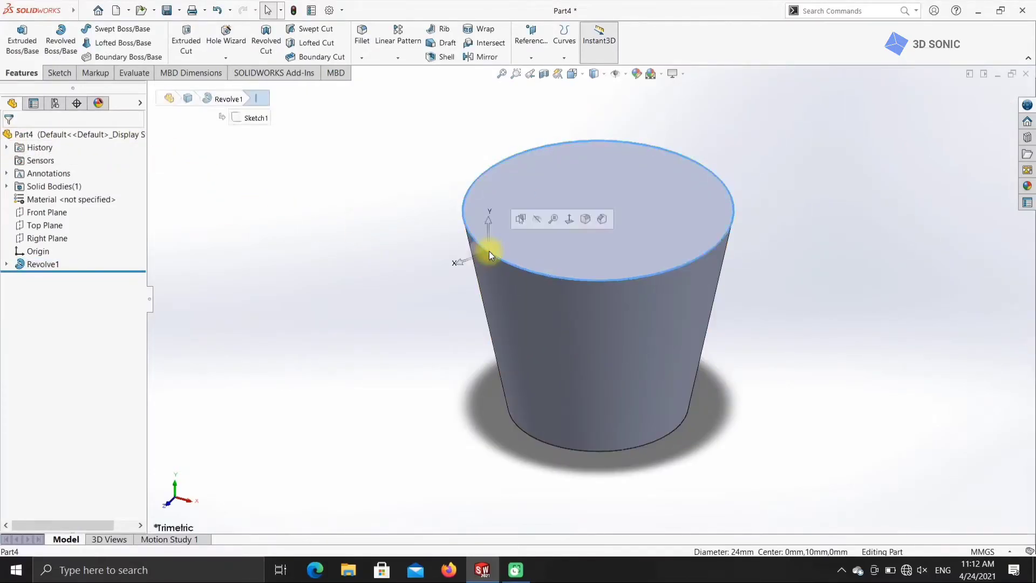
Fillet the top circular edge of the tapered body with a 3 mm radius
left_click(361, 47)
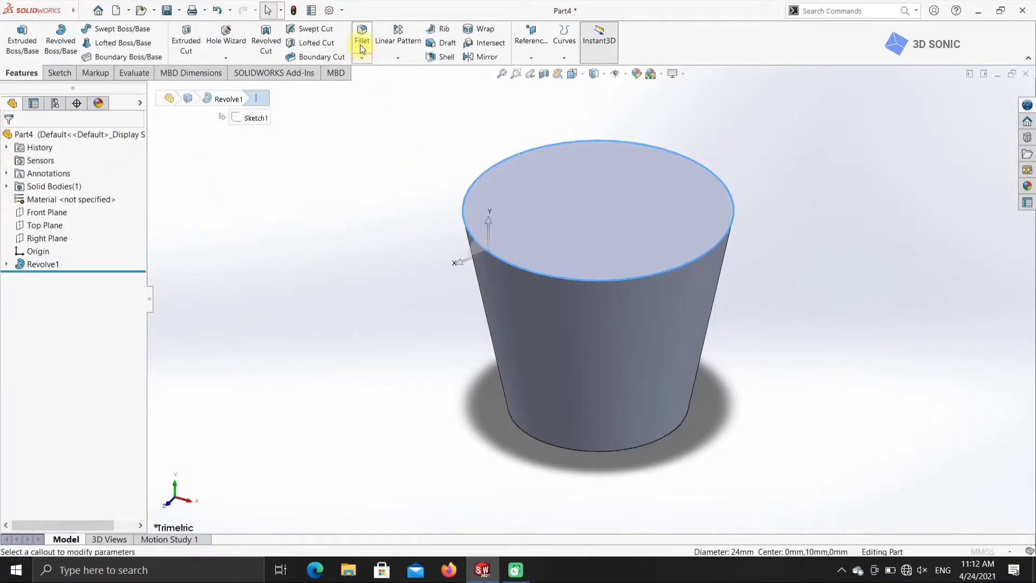
left_click(66, 391)
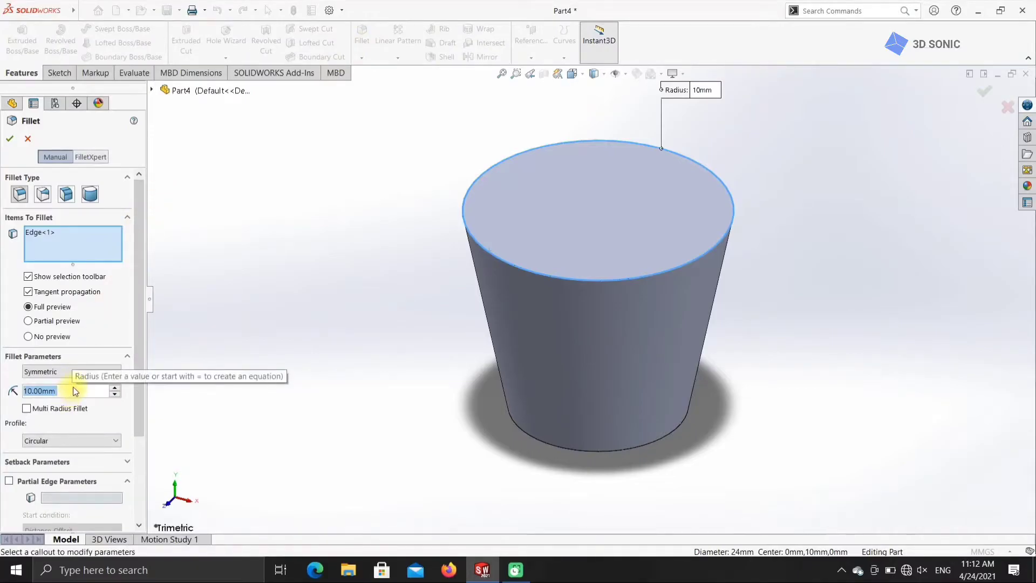
type("3")
mouse_move(75, 406)
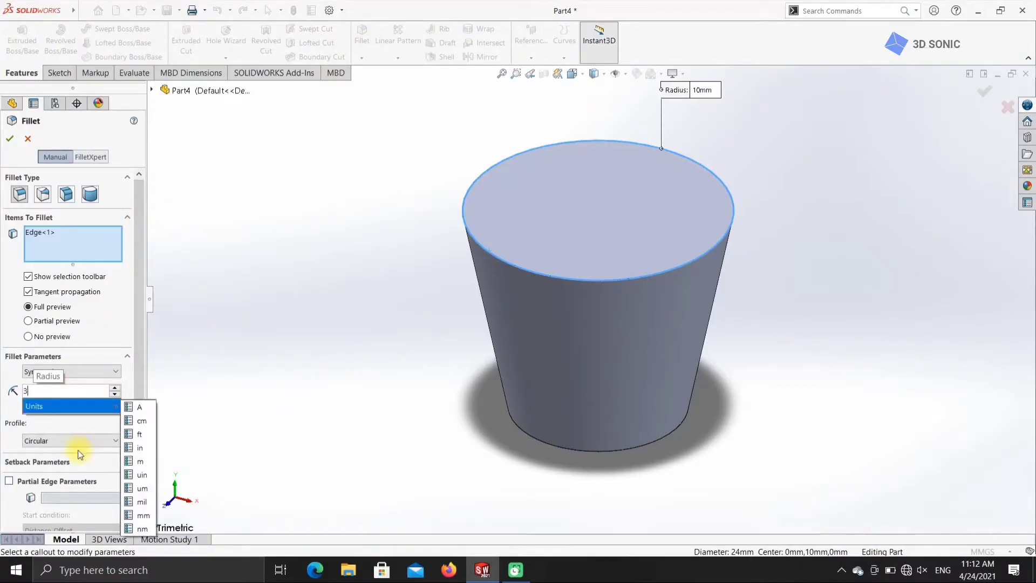
left_click(138, 362)
left_click_drag(138, 362, 140, 451)
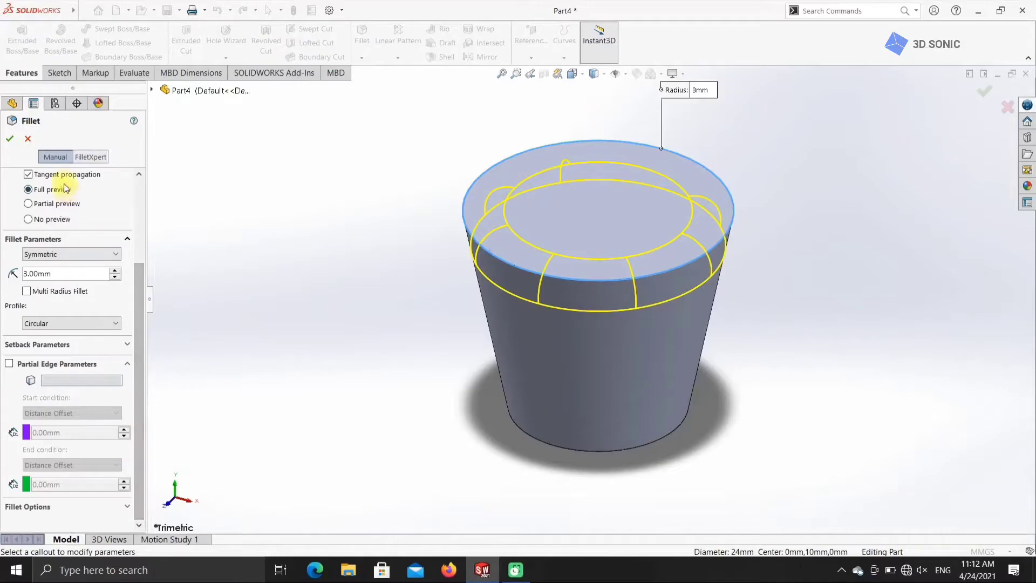
left_click(11, 139)
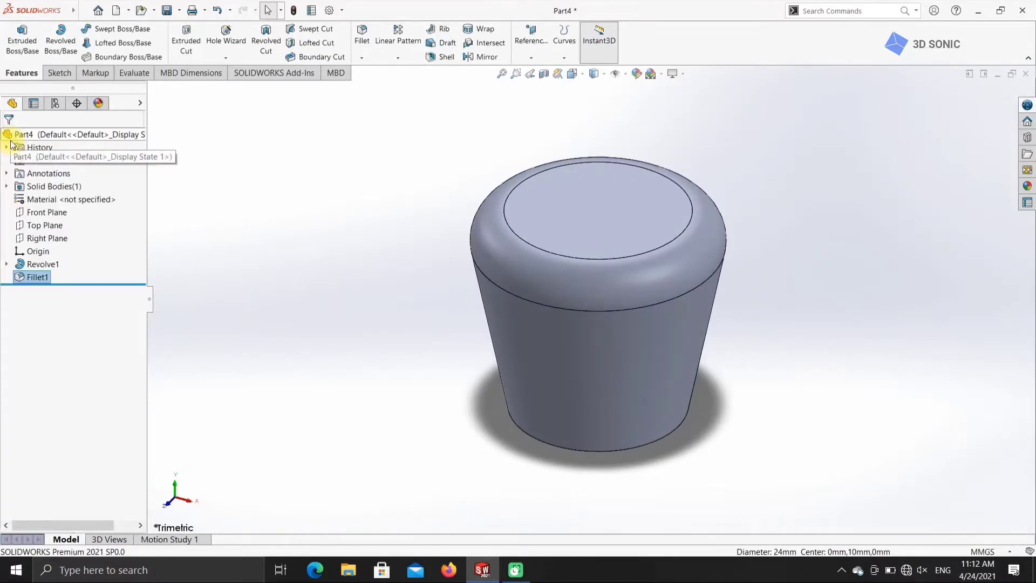
Start a sketch on the Right Plane and draw a vertical line about 6 mm long downward from the centre of the body's bottom edge
left_click(47, 238)
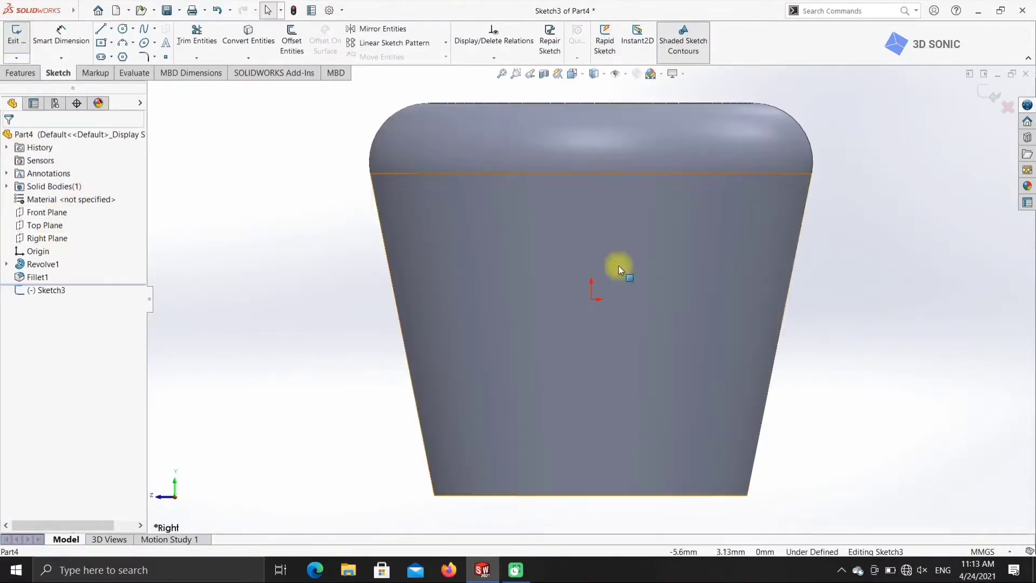
scroll(759, 490, "up", 2)
scroll(633, 491, "down", 1)
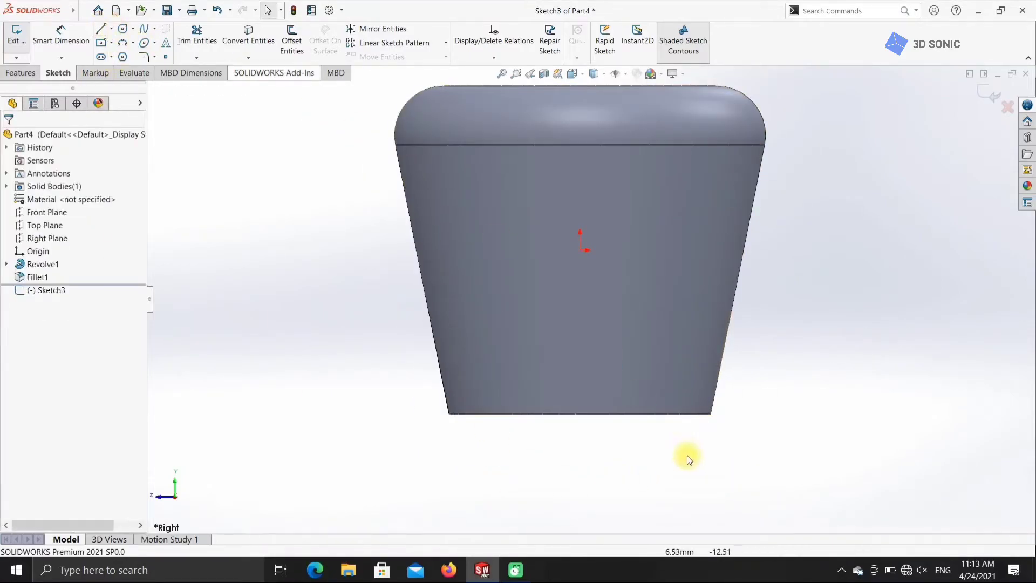
left_click(102, 31)
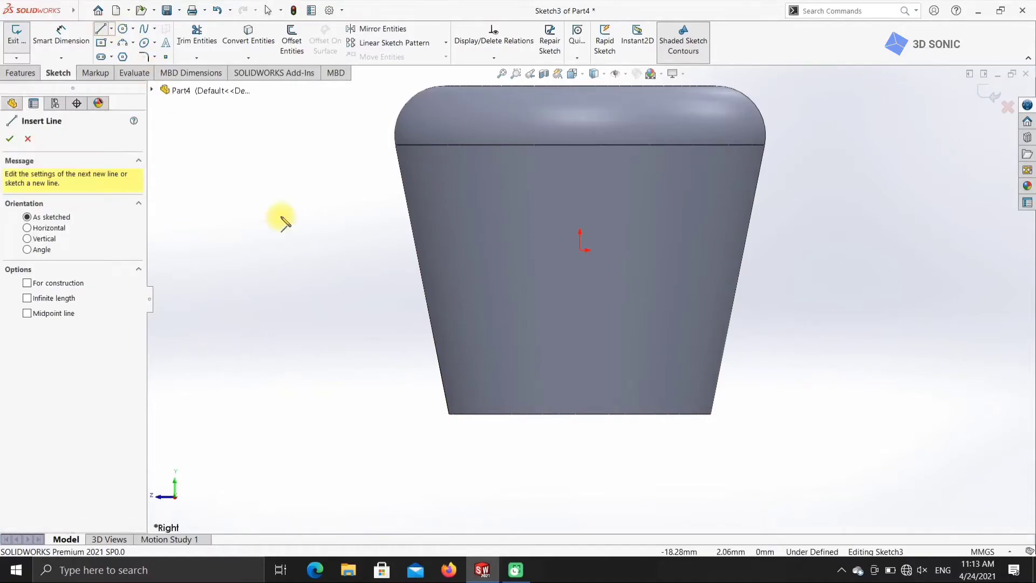
left_click(579, 414)
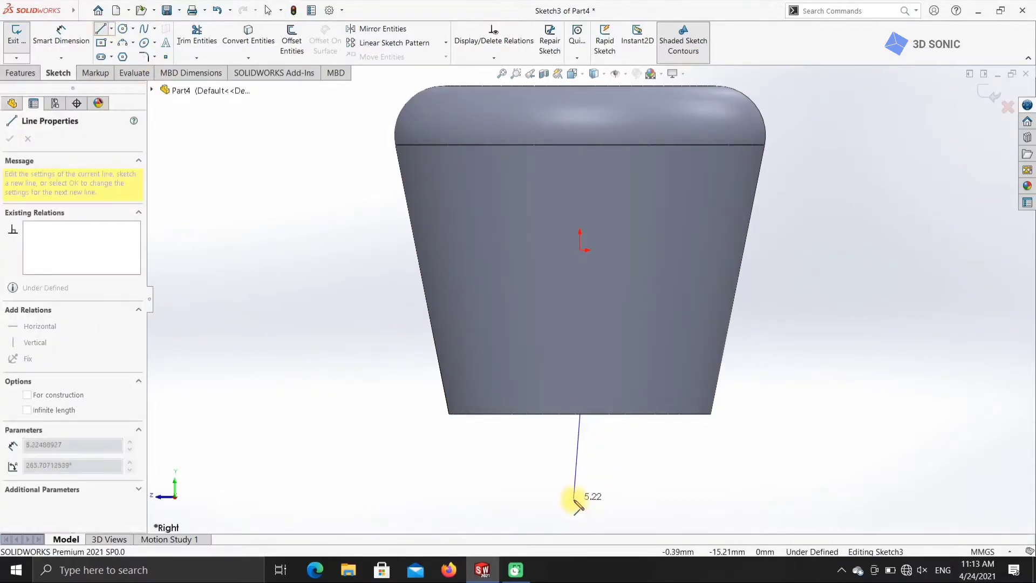
left_click(579, 511)
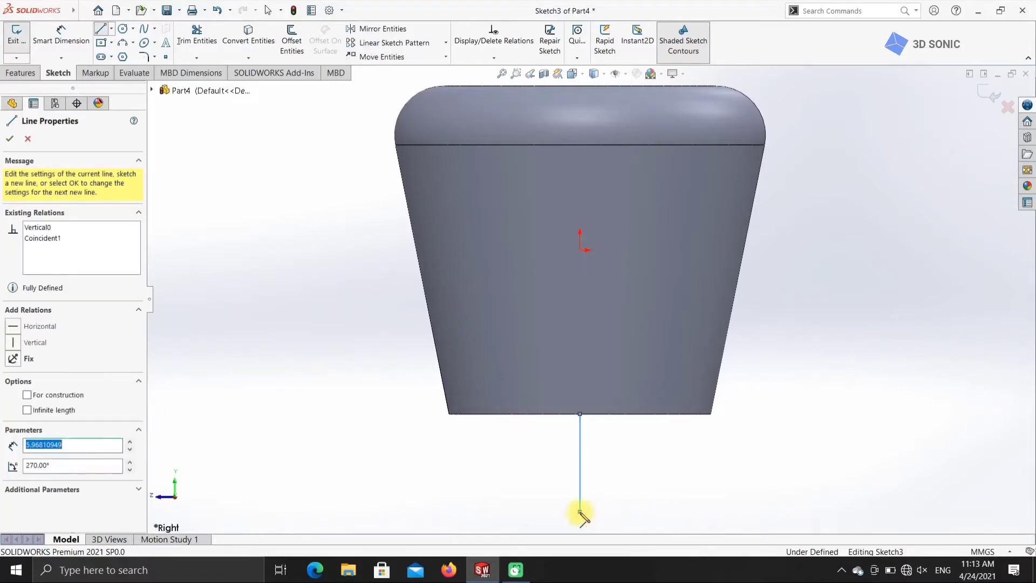
left_click(100, 28)
key("Escape")
Dimension the vertical line below the body and set its length to 6 mm
left_click(580, 479)
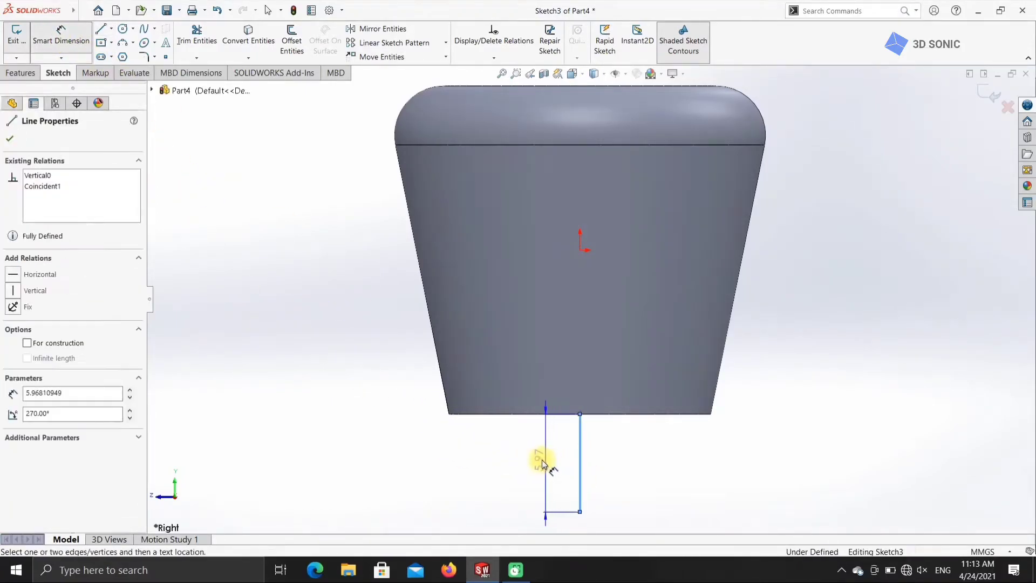
left_click(539, 468)
type("8")
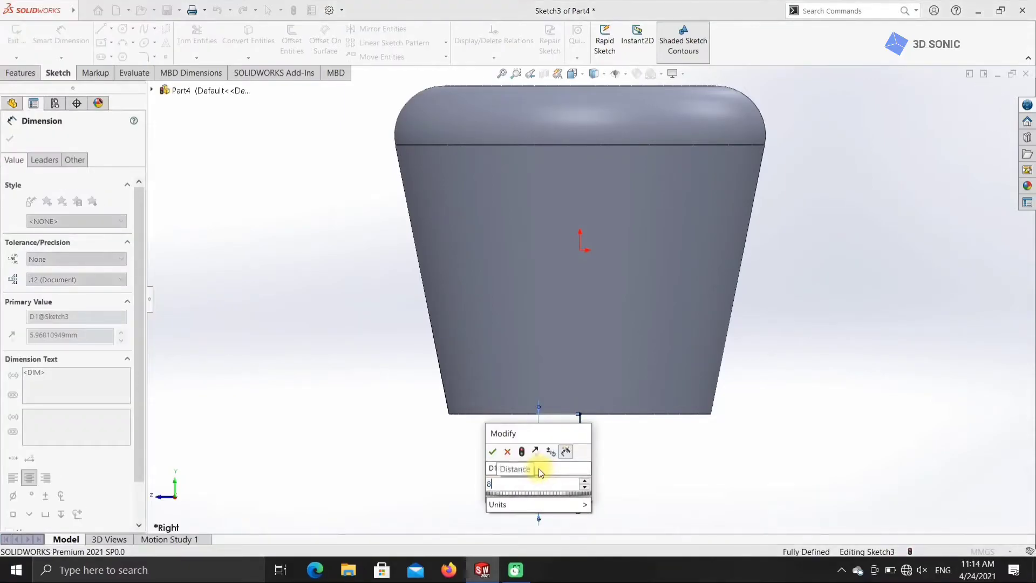
key("Return")
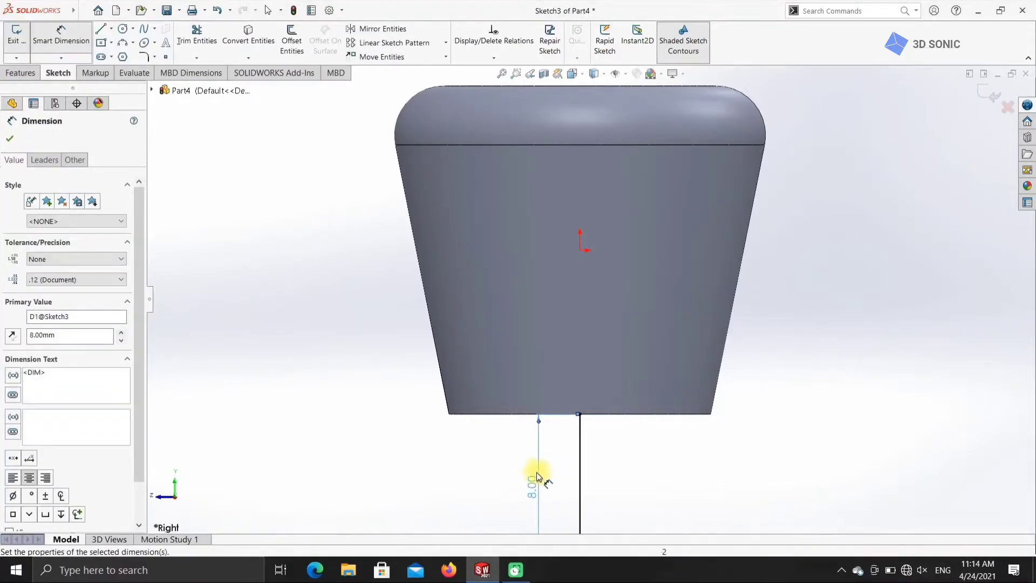
double_click(530, 482)
type("6")
key("Return")
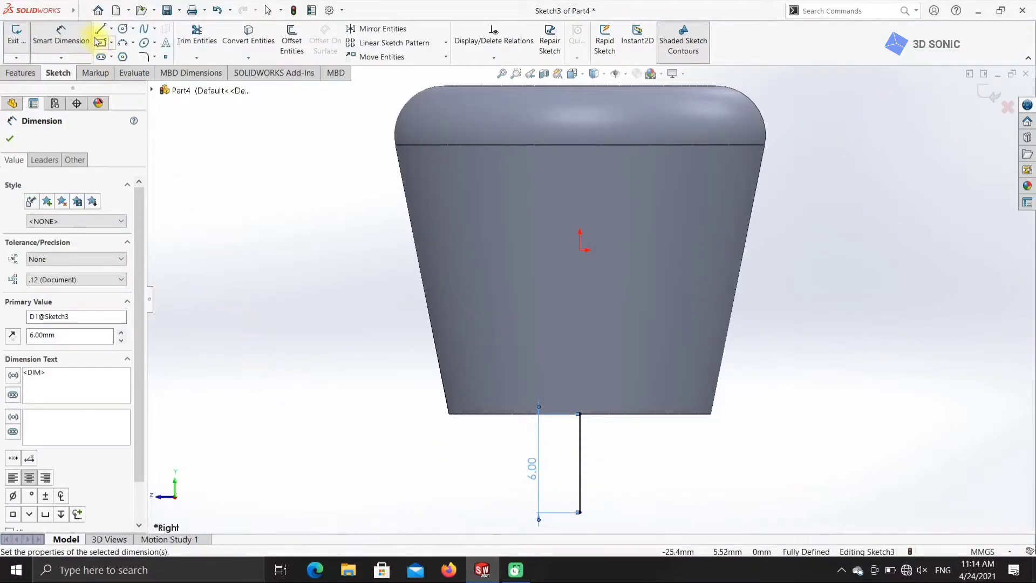
Close the stem profile with a sloped line about 2.2 mm long, a vertical line about 4.8 mm and a horizontal line about 1.9 mm
left_click(101, 36)
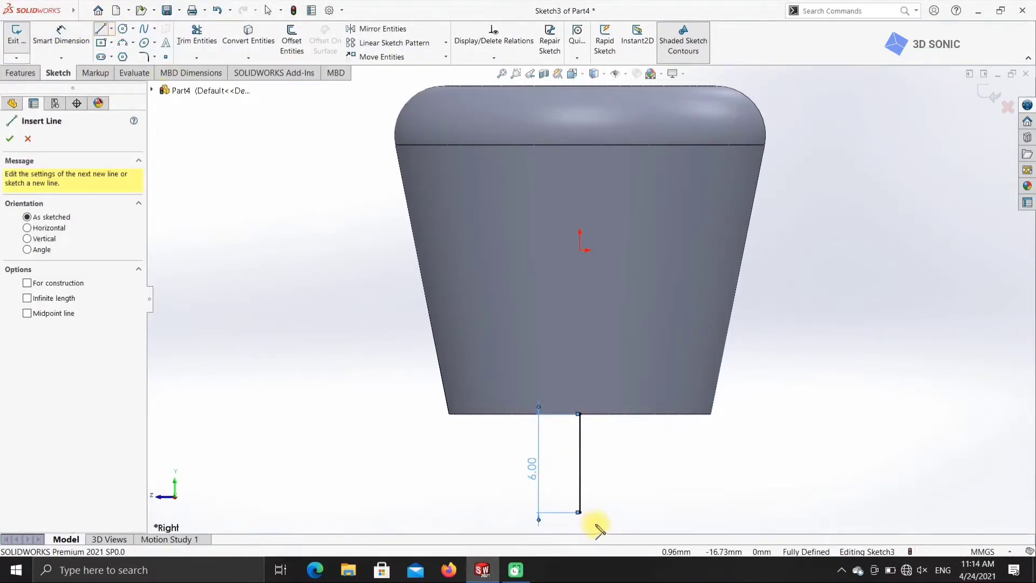
left_click(579, 512)
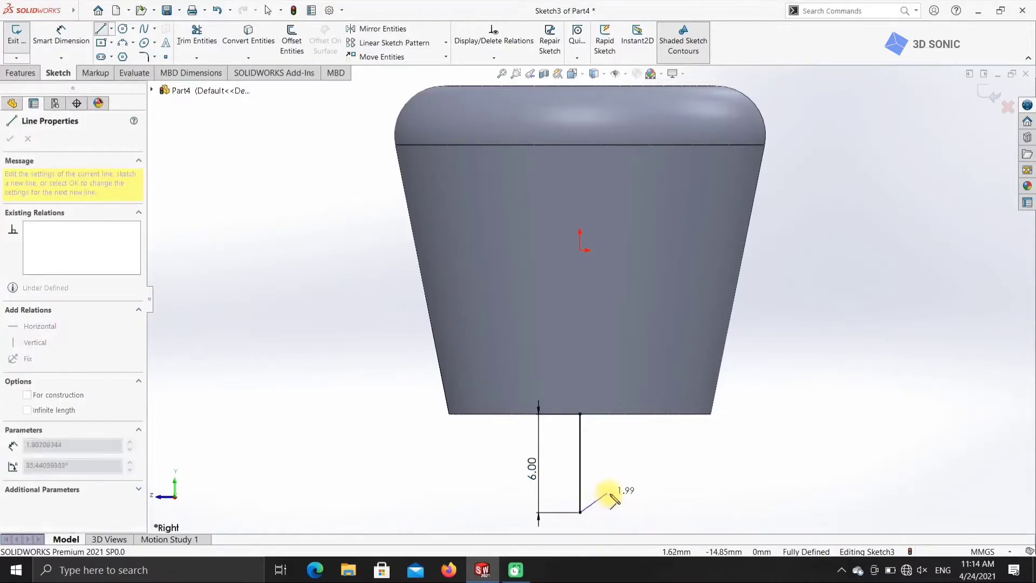
left_click(611, 493)
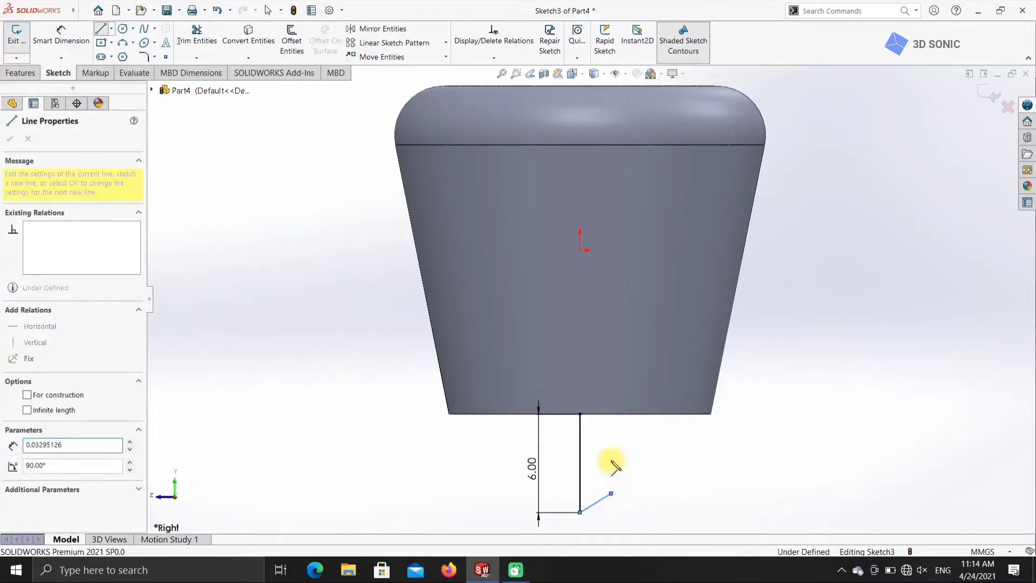
double_click(611, 415)
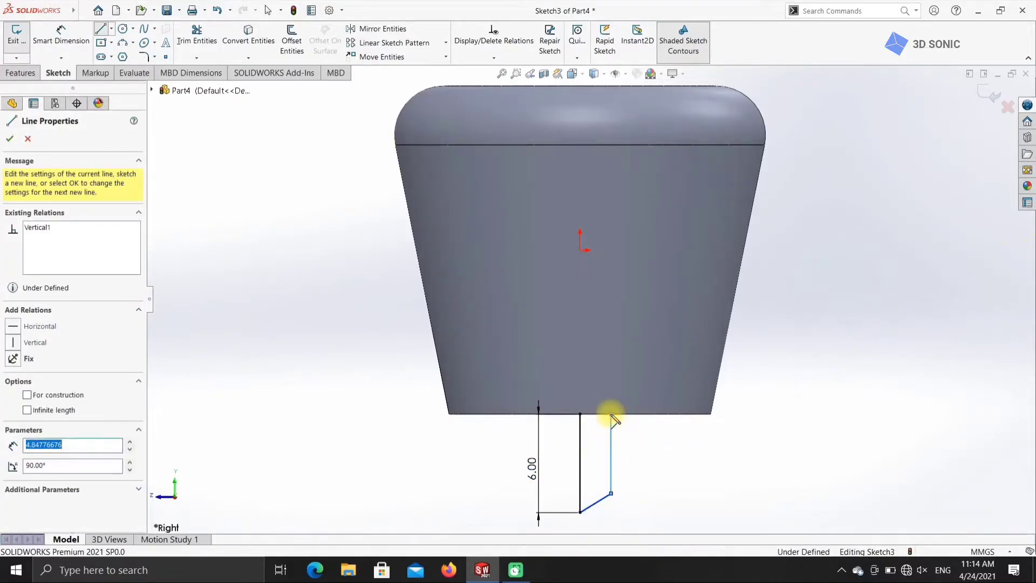
left_click(579, 414)
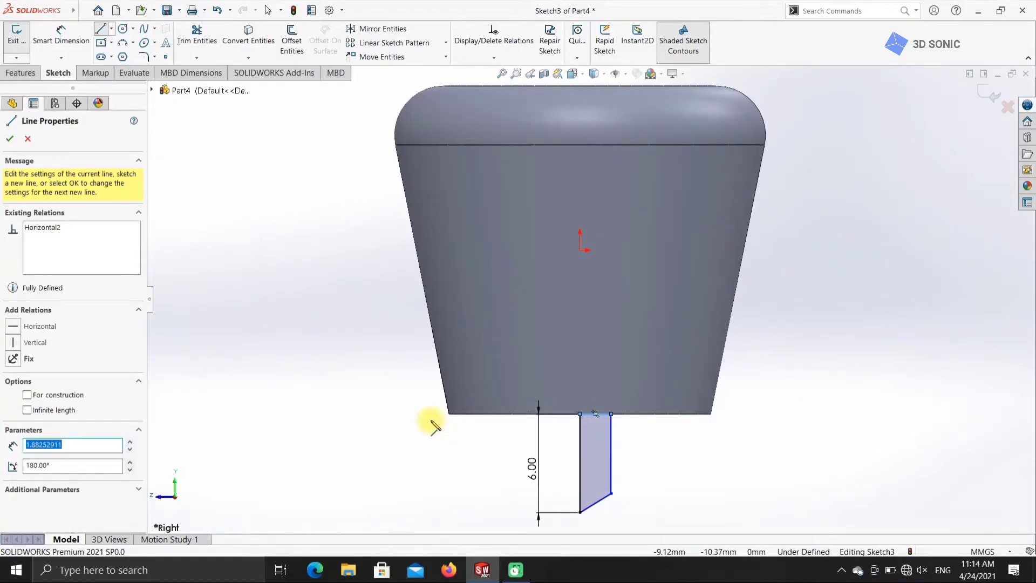
key("Escape")
Dimension the angle between the centre vertical line and the sloped line as 60 degrees
left_click(75, 35)
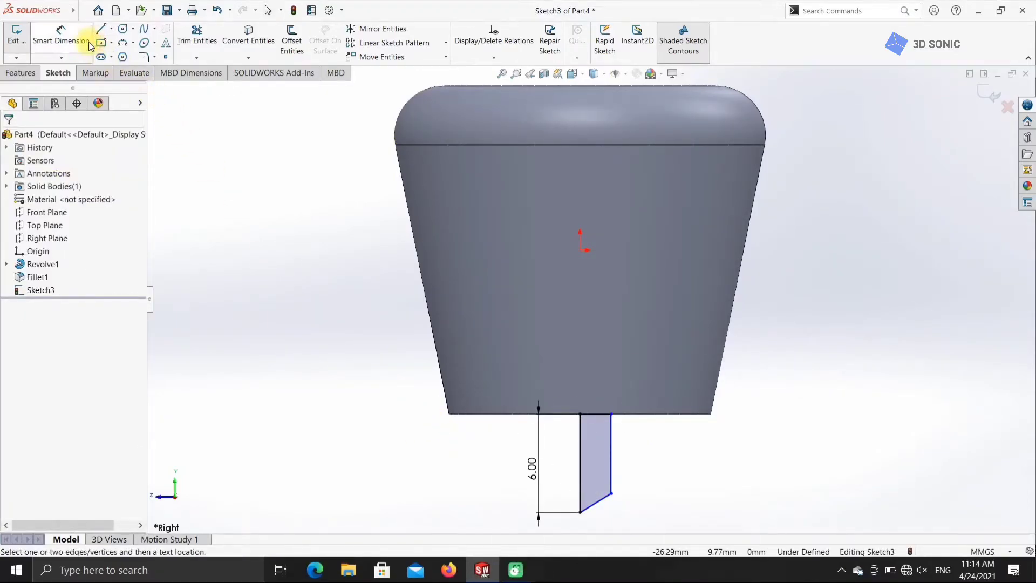
left_click(580, 493)
left_click(599, 501)
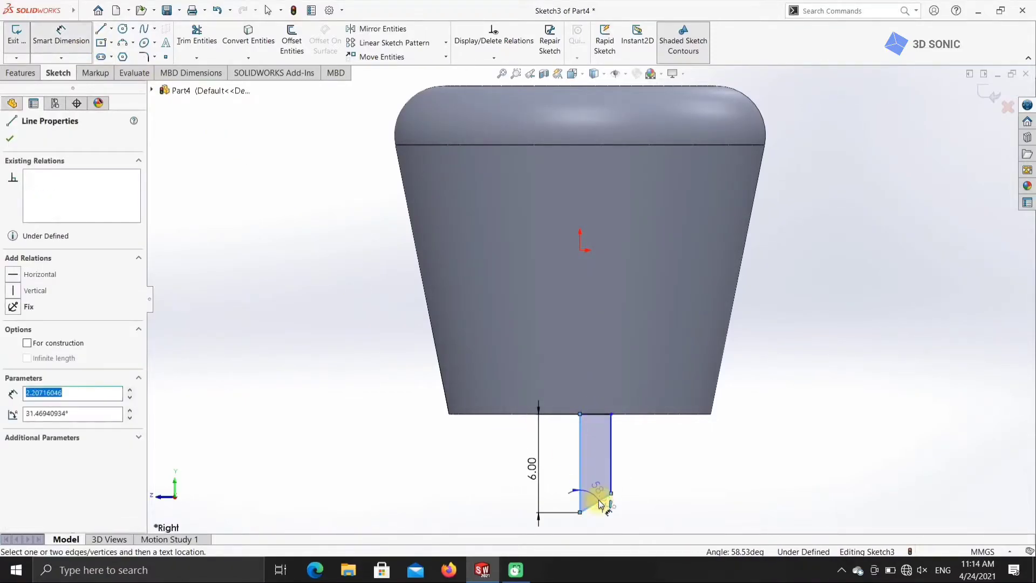
left_click(596, 489)
type("60")
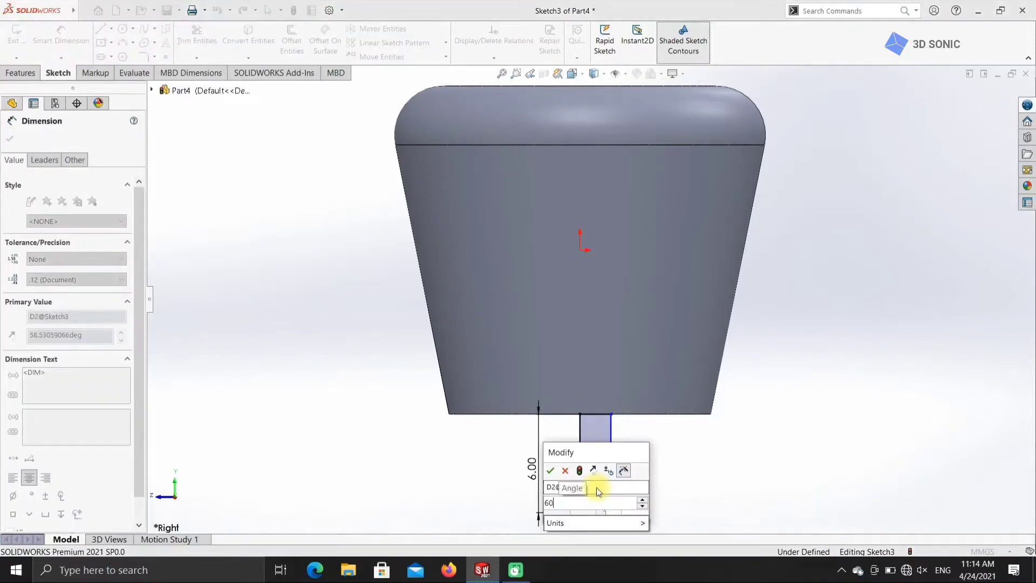
key("Return")
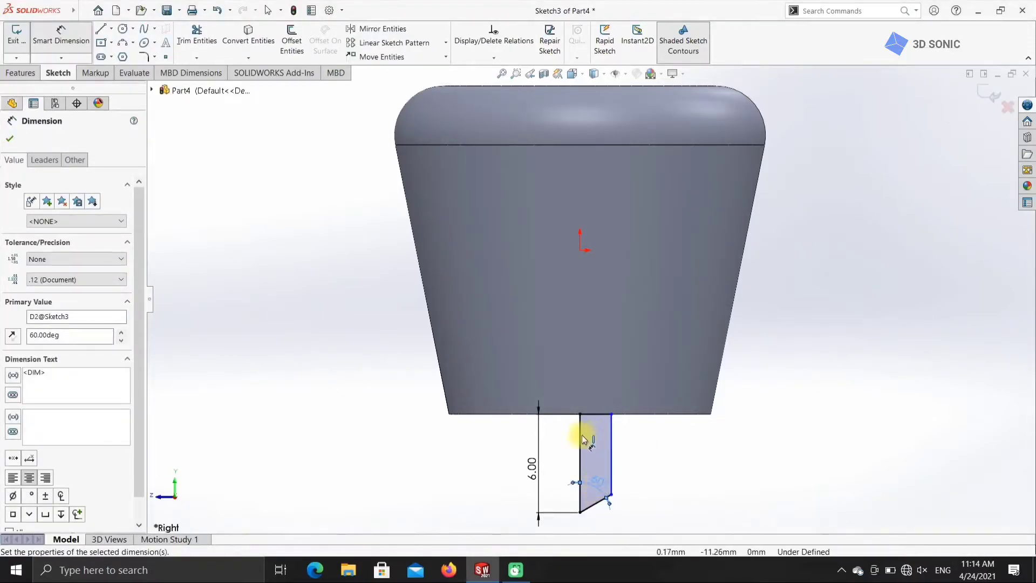
Dimension the distance between the profile's two vertical lines as 2.5 mm
left_click(579, 442)
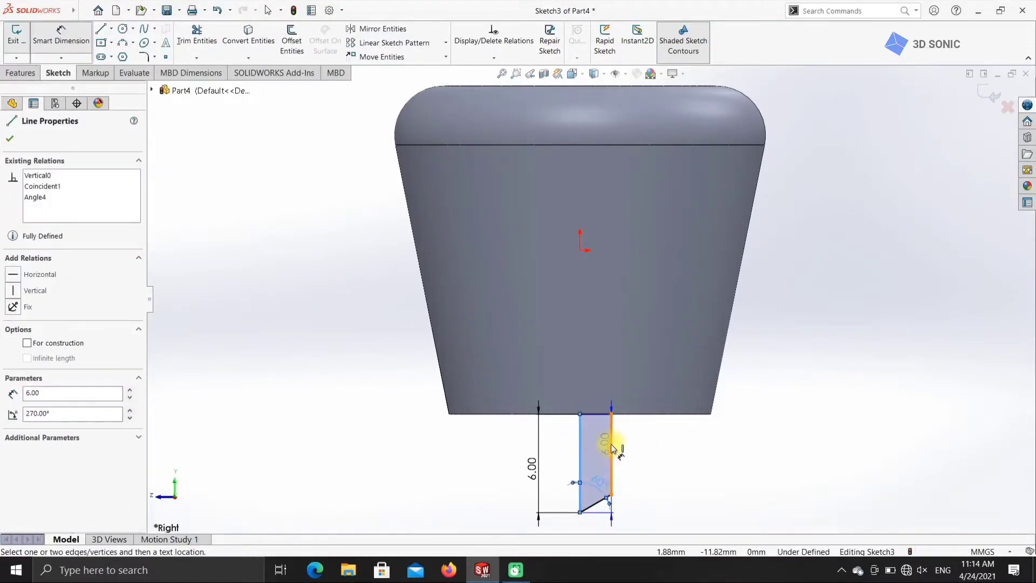
left_click(611, 448)
left_click(639, 445)
type("2.5")
key("Return")
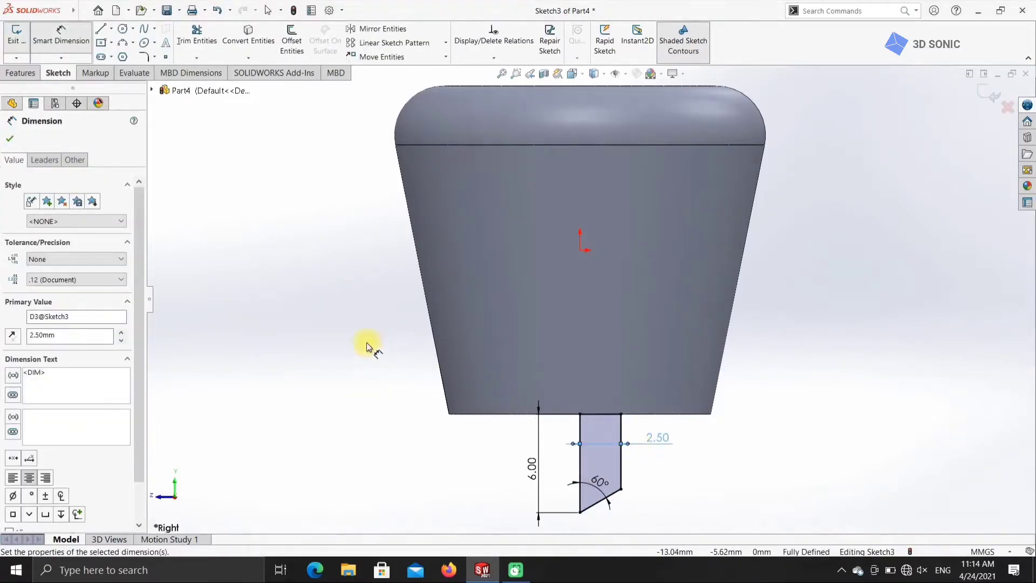
Revolve the stem profile 360 degrees around its 6 mm vertical line, merging the result with the body
left_click(21, 73)
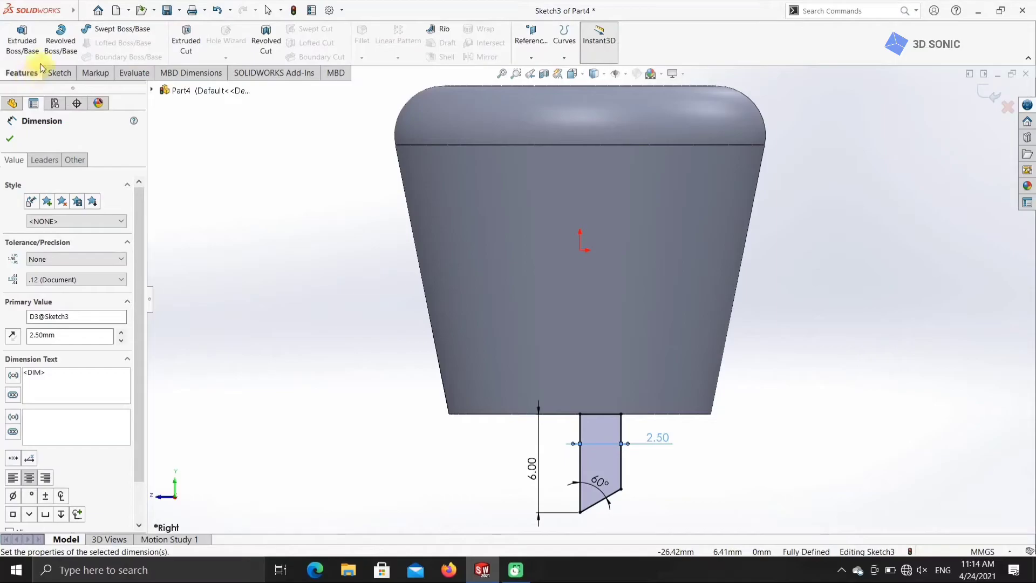
left_click(60, 41)
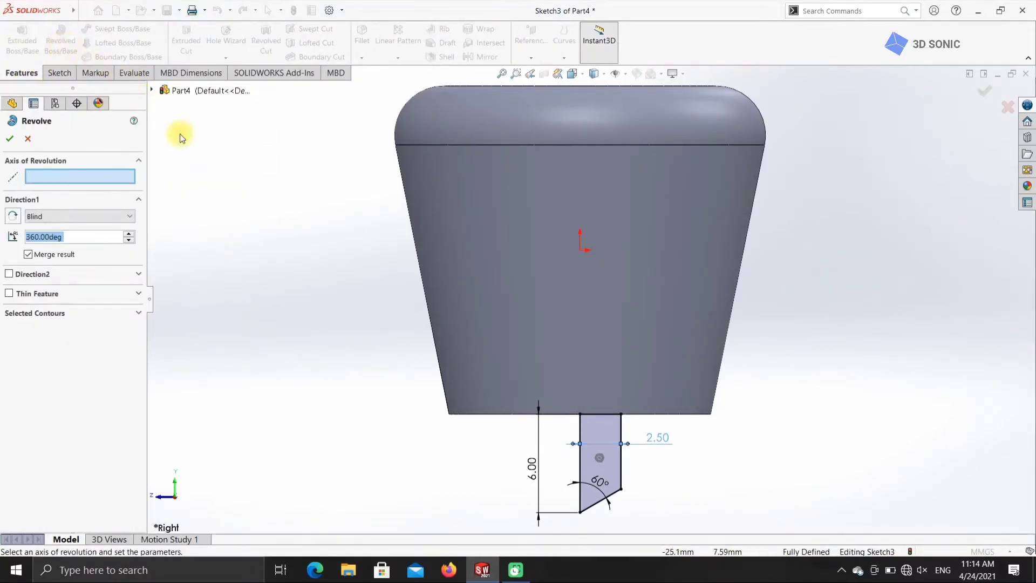
left_click(578, 466)
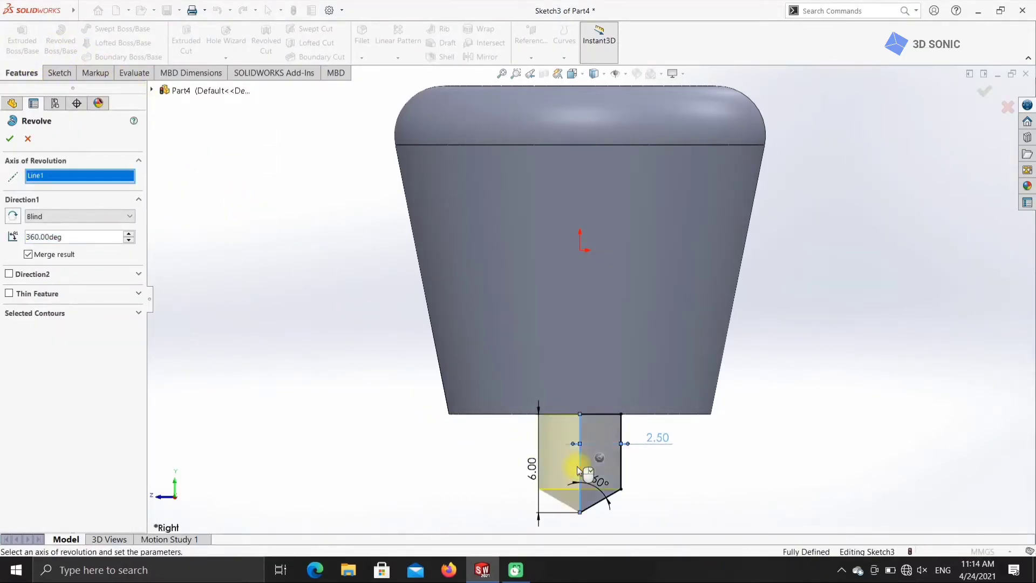
left_click(10, 138)
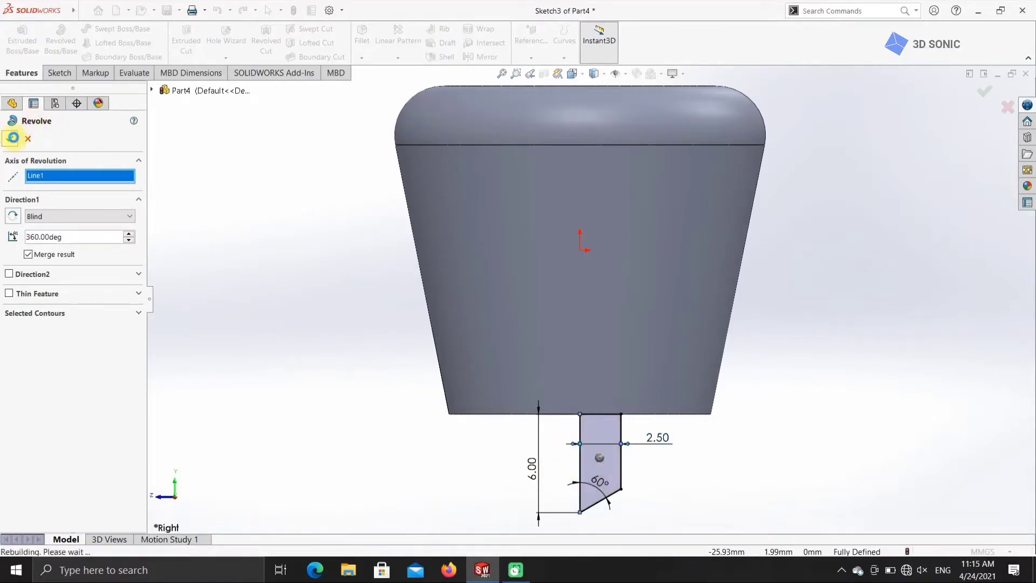
Show the part in isometric view and save it to the Desktop as "door knob"
left_click(572, 74)
left_click(588, 120)
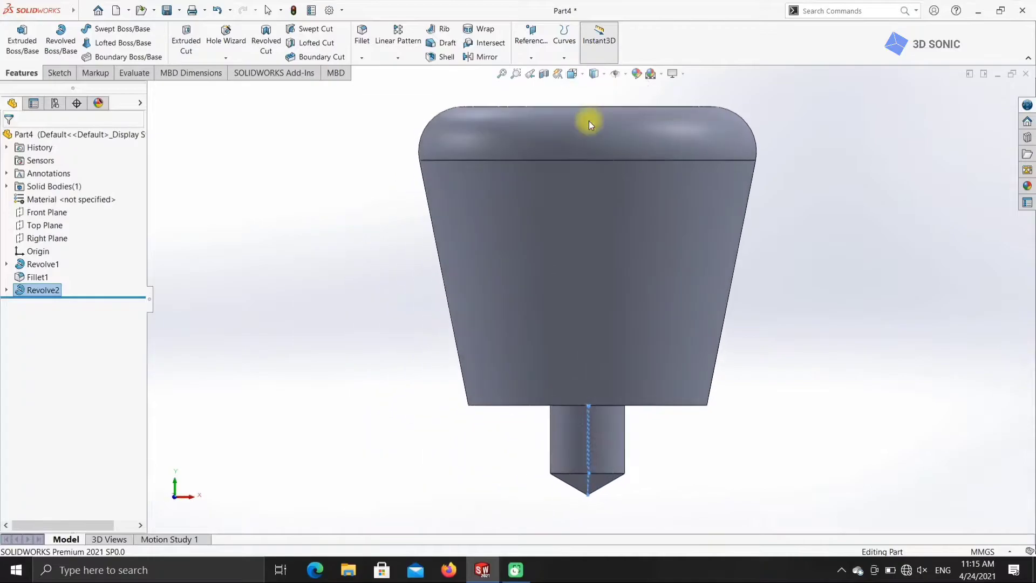
left_click(571, 74)
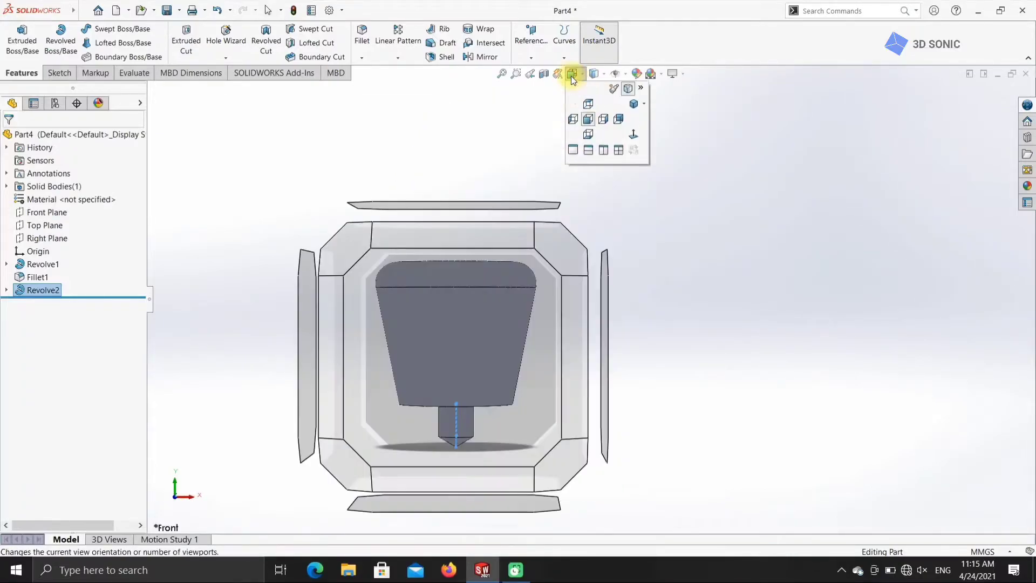
left_click(630, 99)
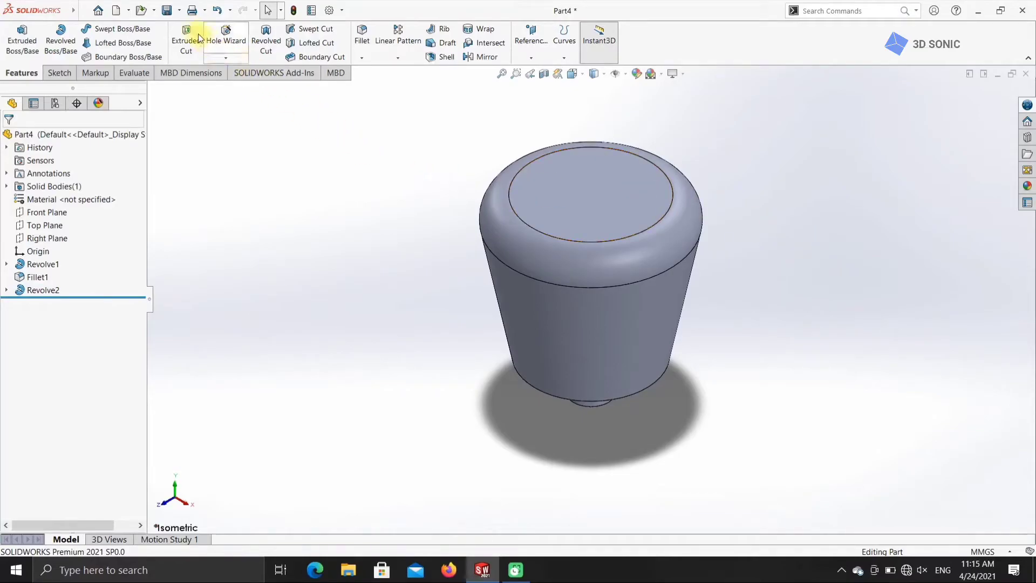
left_click(169, 10)
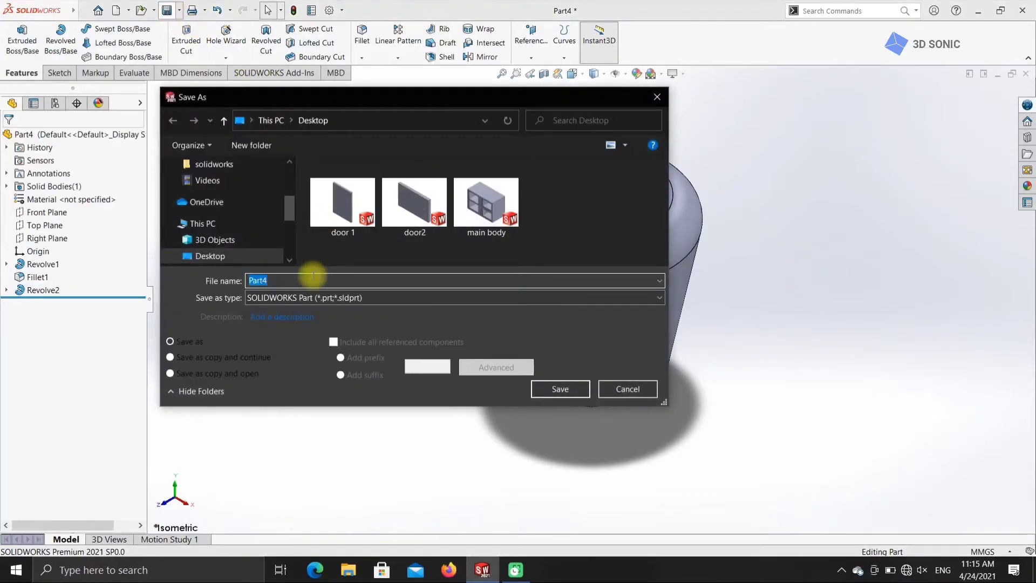
type("door knob")
key("Return")
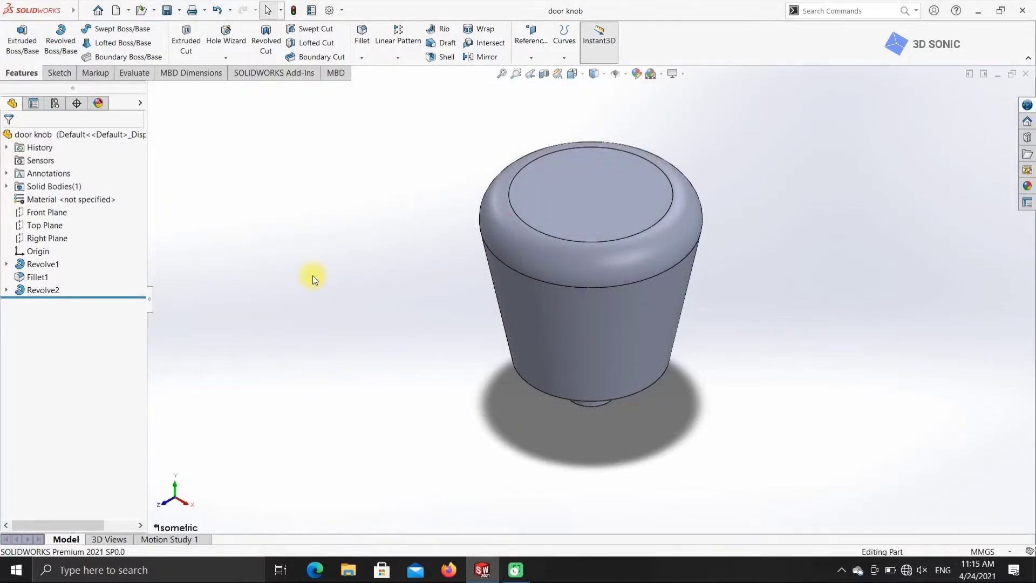
Create a new part document and close the door knob document
left_click(116, 10)
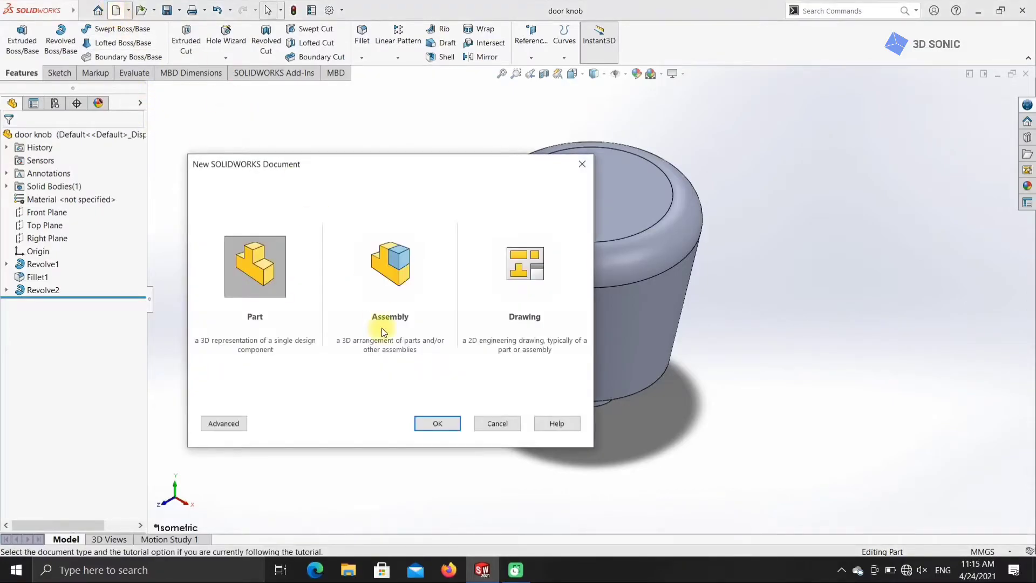
left_click(426, 426)
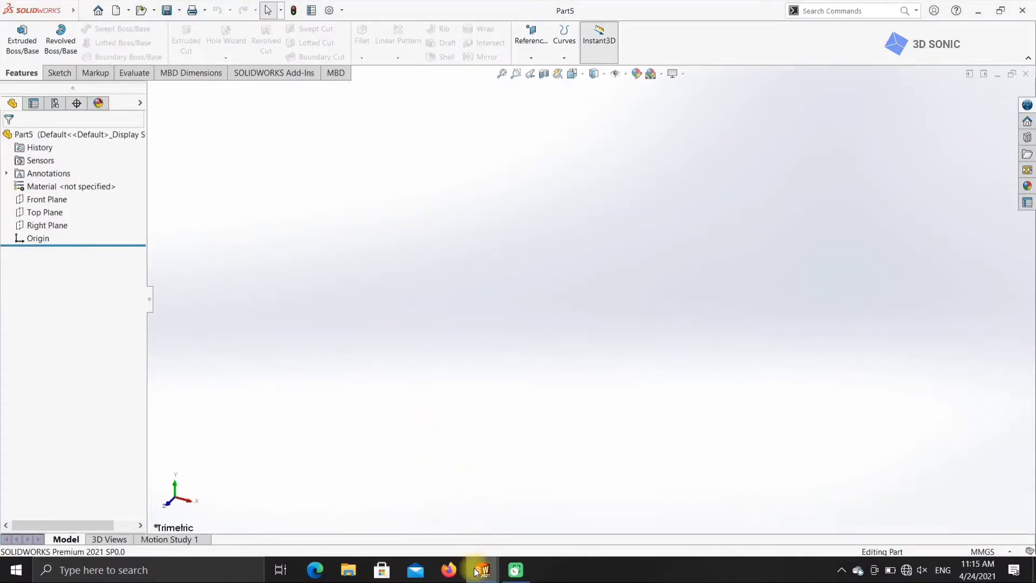
mouse_move(475, 570)
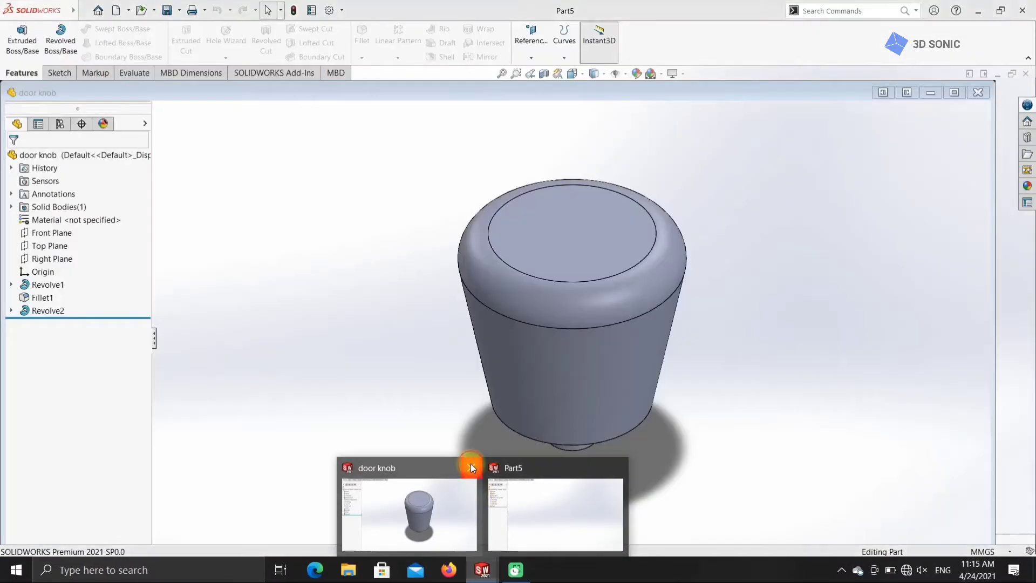
left_click(471, 466)
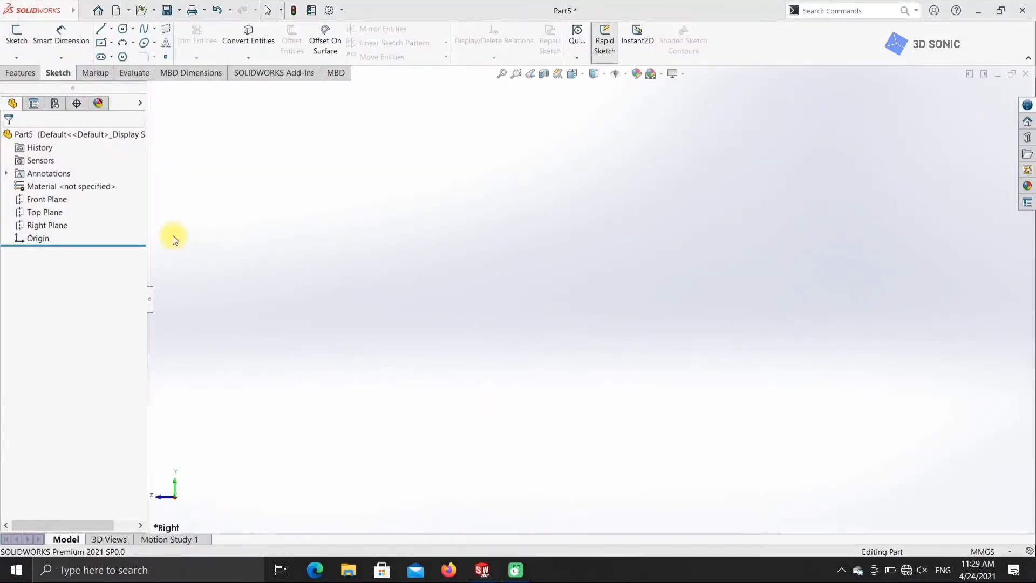
Start a sketch on the Right Plane and draw a vertical midpoint line centred on the origin
left_click(64, 225)
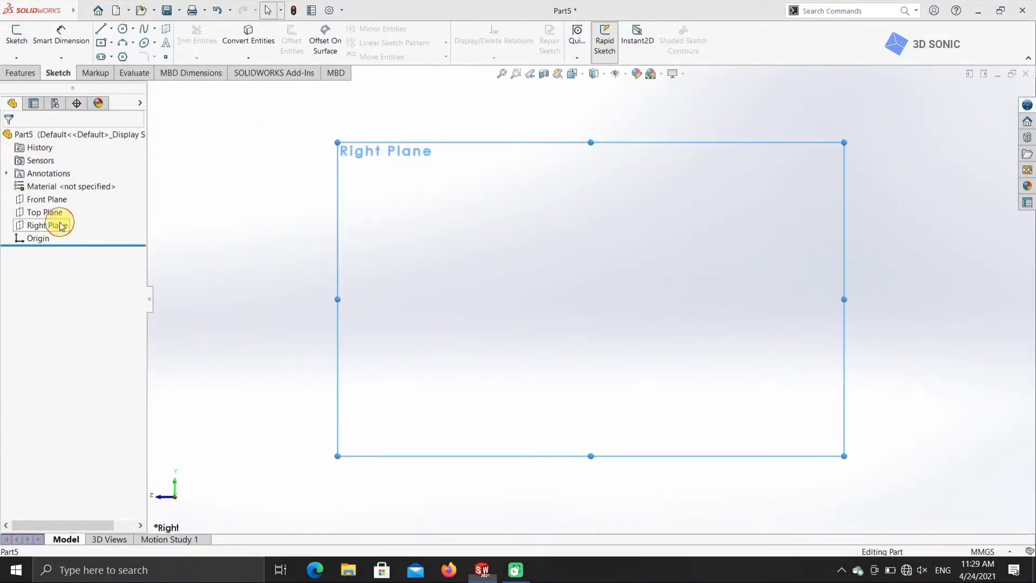
left_click(16, 44)
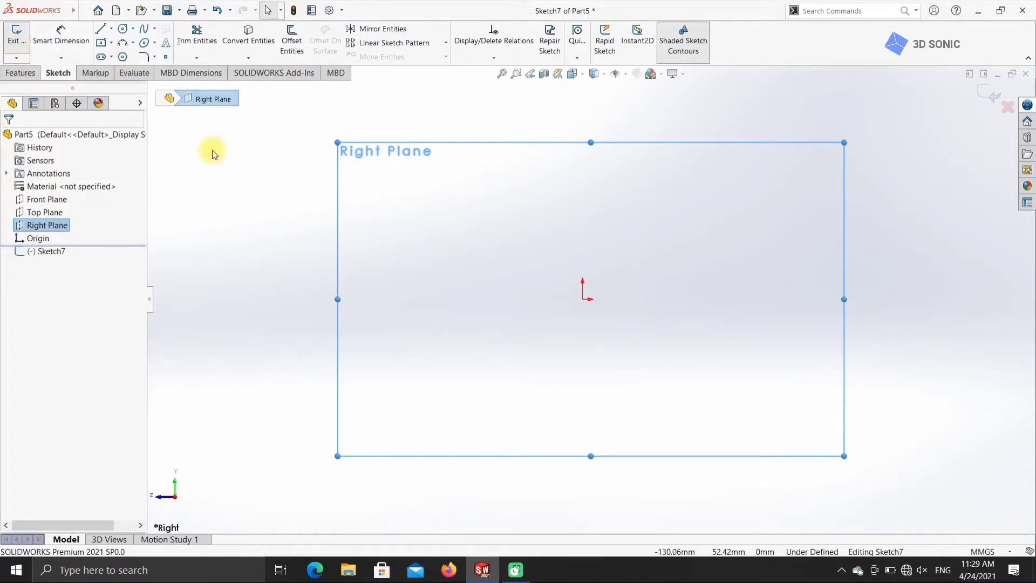
left_click(101, 29)
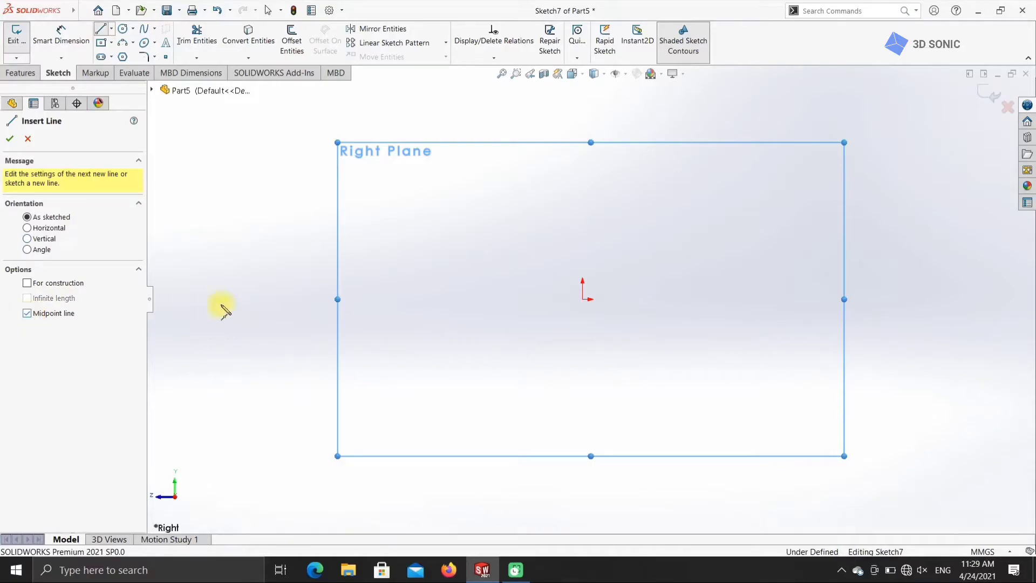
left_click(583, 299)
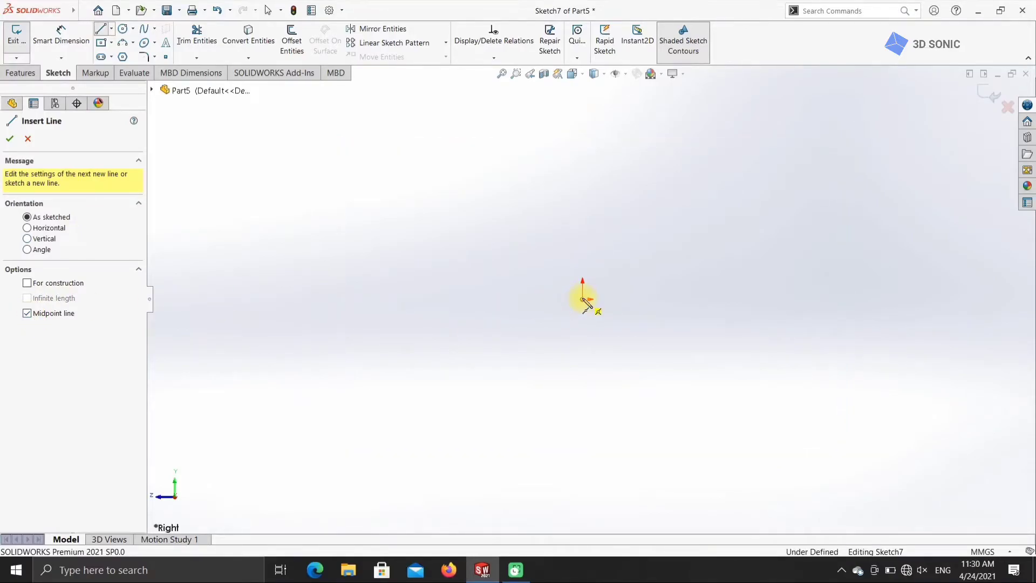
left_click(582, 376)
key("Escape")
Dimension the distance from the origin to the vertical line's upper endpoint as 10 mm
left_click(581, 298)
left_click(582, 221)
left_click(543, 261)
type("10")
key("Return")
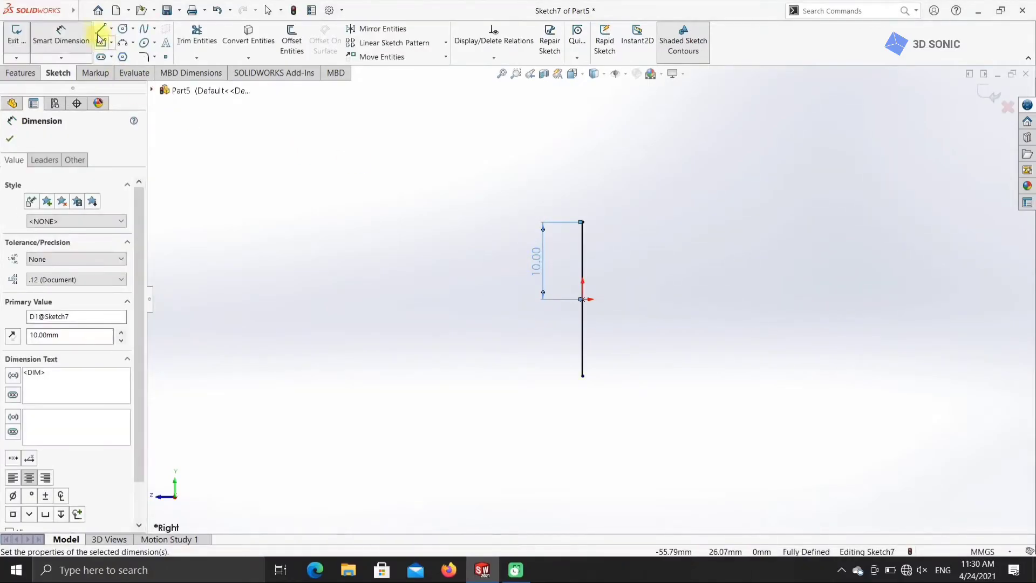
Sketch a stepped outline from the vertical line's upper endpoint: a short horizontal line, a short line down and a short line outward
key("l")
left_click(583, 222)
left_click(602, 222)
left_click(602, 242)
Continue the profile downward with three connected 3-point arcs: a large outward bulge, an inward neck and a small outward bulge at base level
left_click(123, 43)
left_click(622, 243)
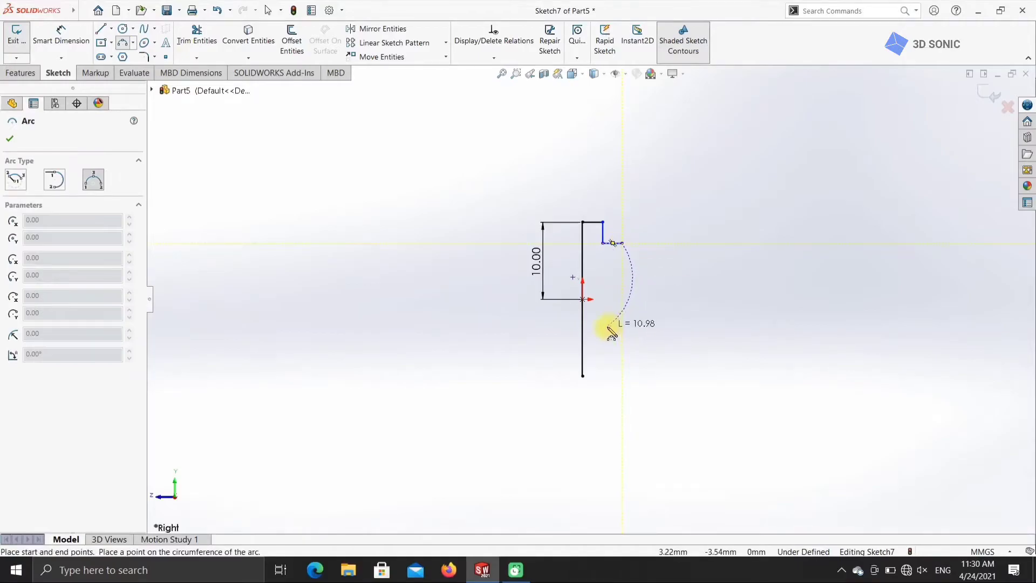
left_click(607, 322)
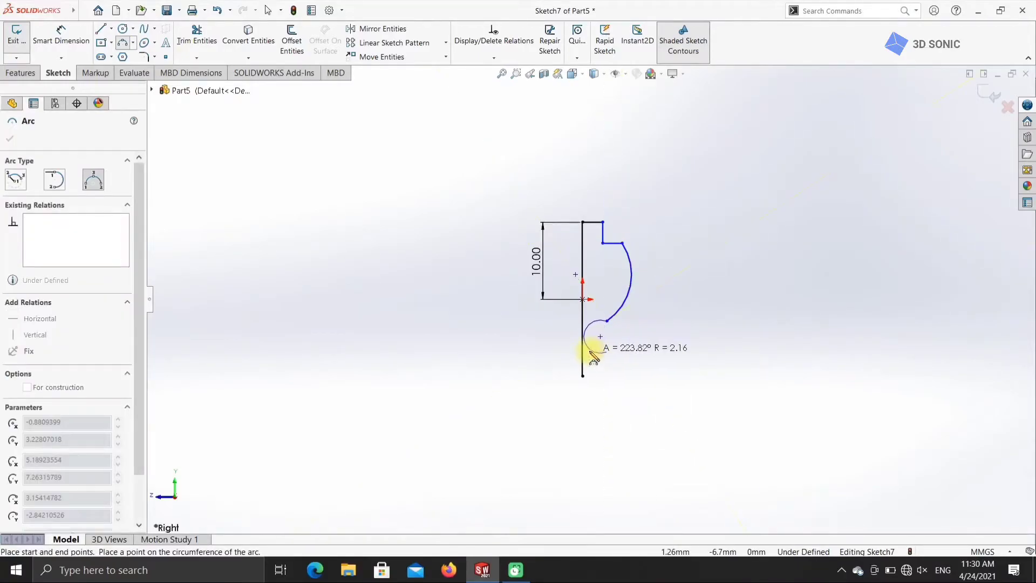
left_click(607, 350)
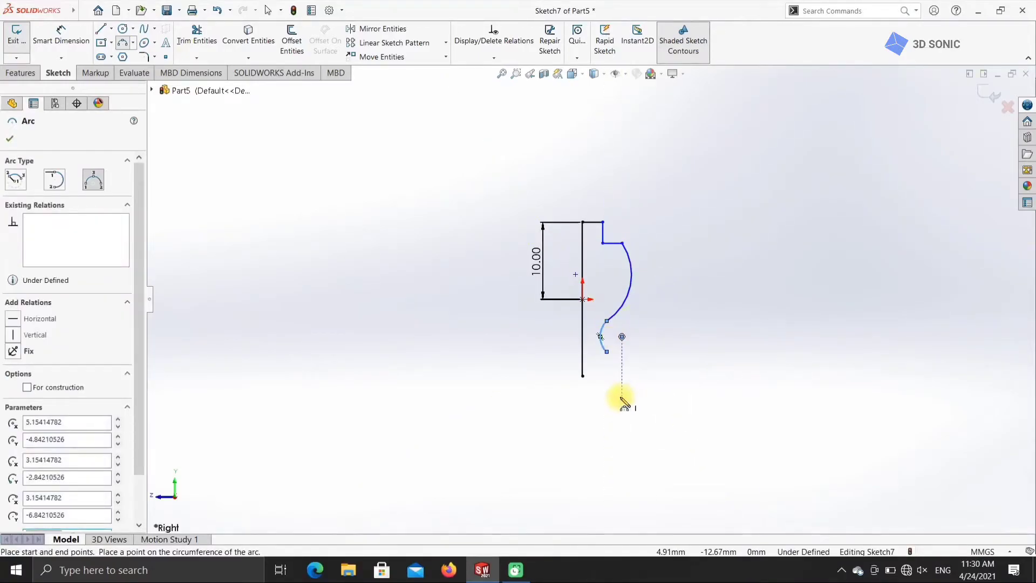
left_click(611, 360)
left_click(606, 376)
Close the profile with a horizontal line at the base and dimension that line as 8 mm
left_click(101, 28)
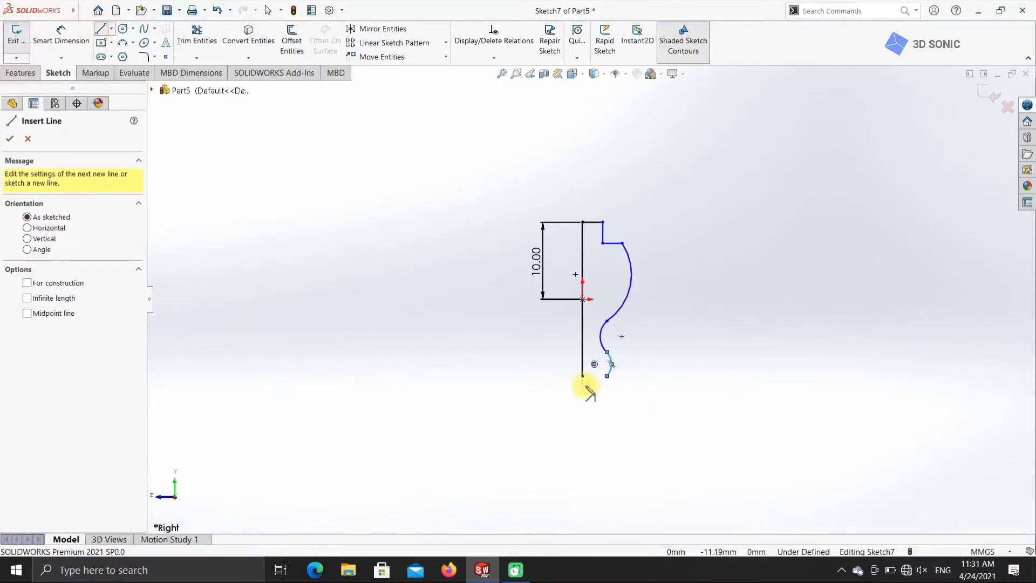
left_click(582, 376)
left_click(607, 376)
left_click(73, 39)
left_click(594, 376)
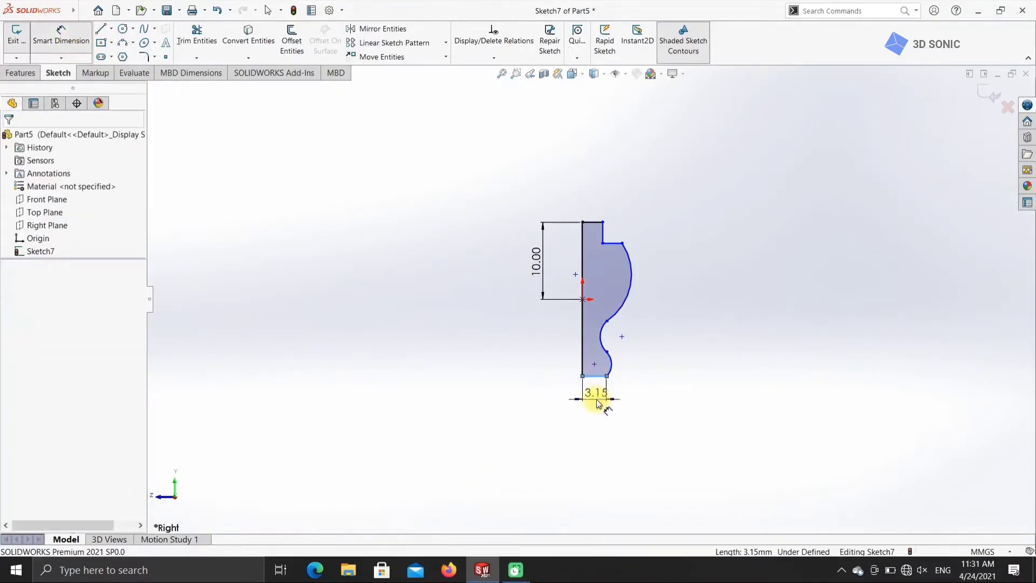
left_click(597, 398)
type("8")
key("Return")
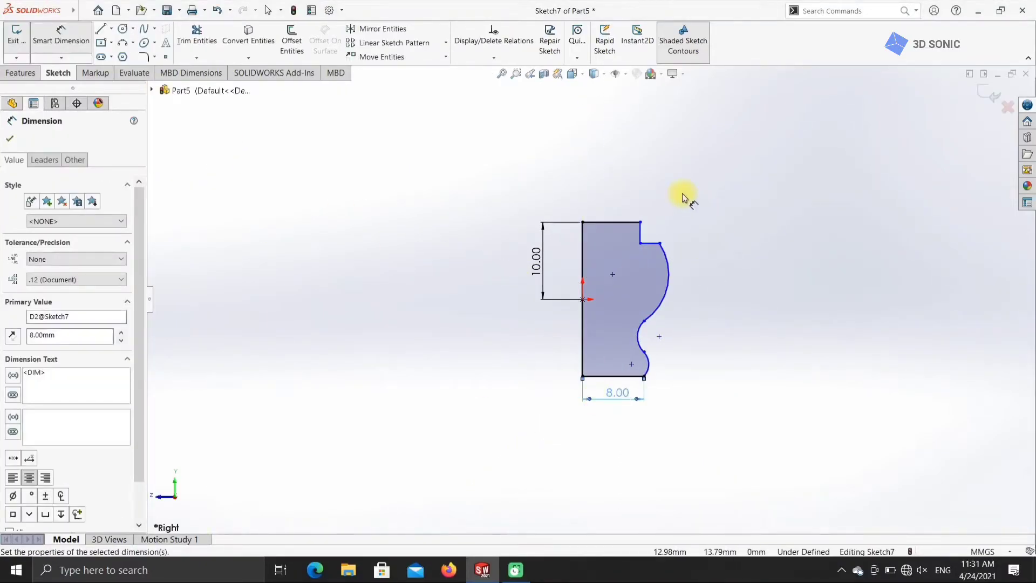
Revolve the closed profile 360 degrees around its long vertical line
left_click(20, 73)
left_click(60, 41)
left_click(583, 348)
left_click(9, 138)
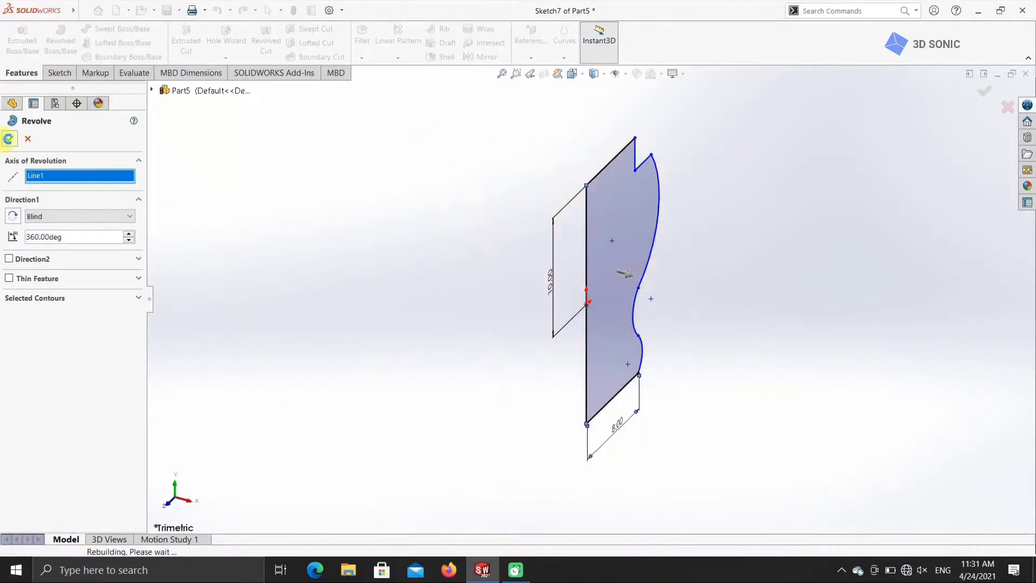
Start a sketch on the Right Plane and draw a vertical line about 3 mm down from the middle of the base edge
left_click(59, 73)
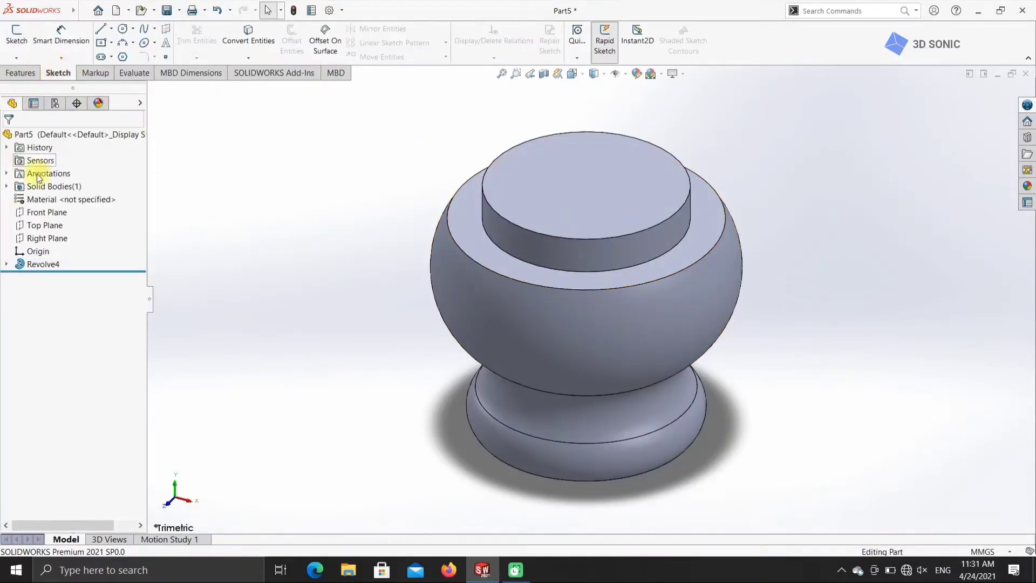
left_click(47, 238)
left_click(65, 222)
scroll(284, 192, "up", 3)
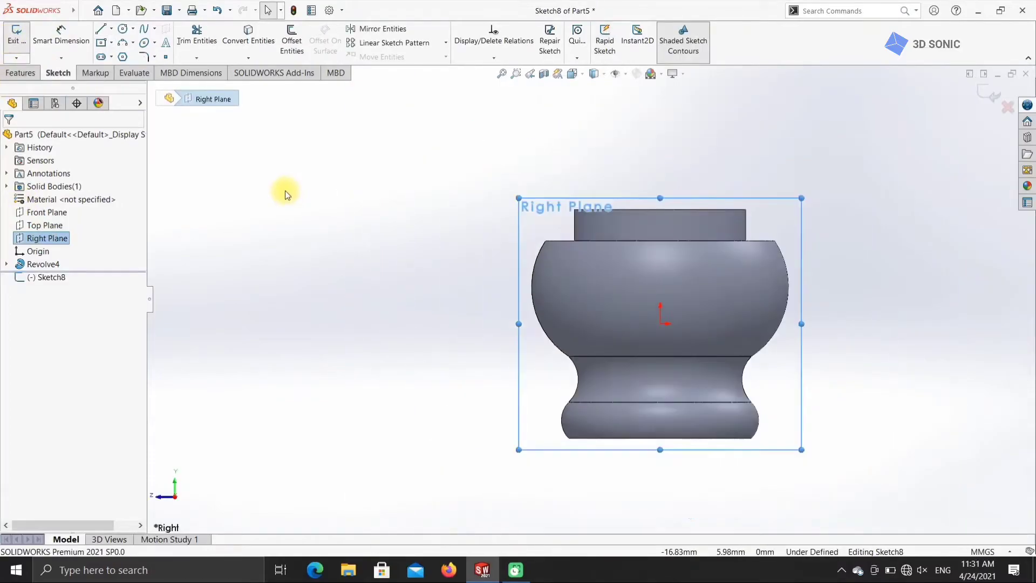
scroll(817, 472, "down", 2)
left_click(101, 31)
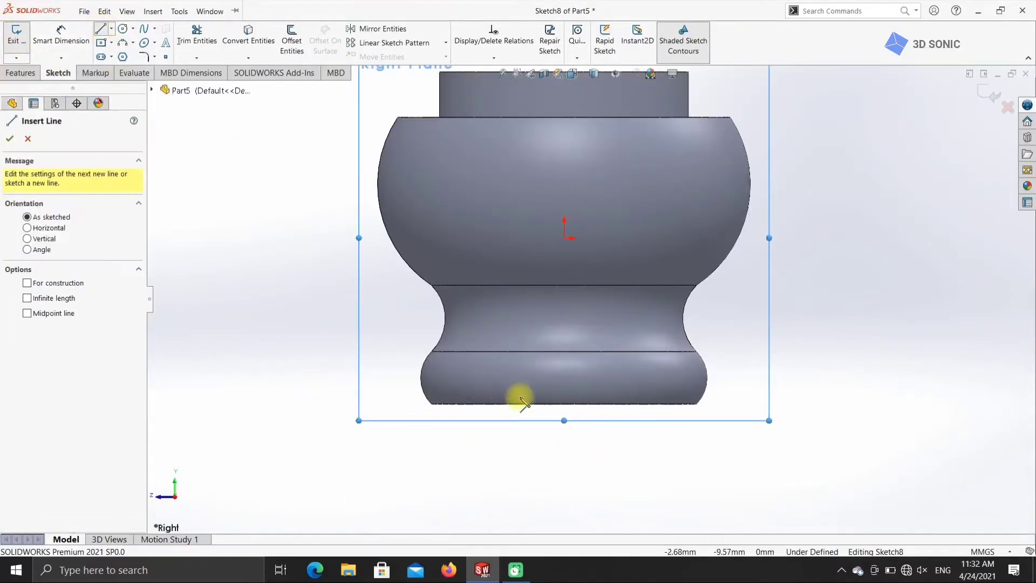
left_click(565, 405)
left_click(564, 452)
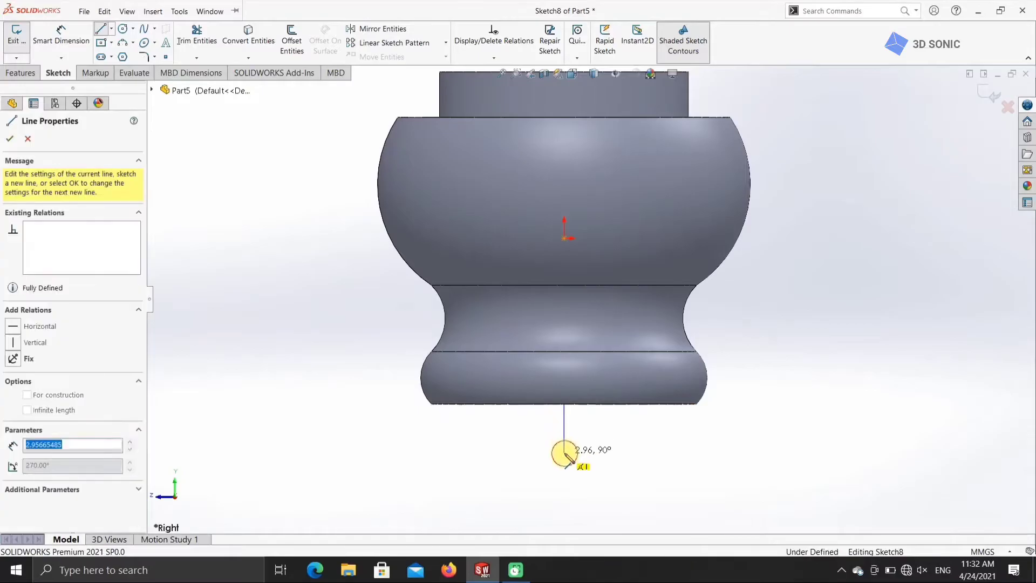
key("Escape")
Set the length of the vertical line below the base to 8 mm
left_click(564, 436)
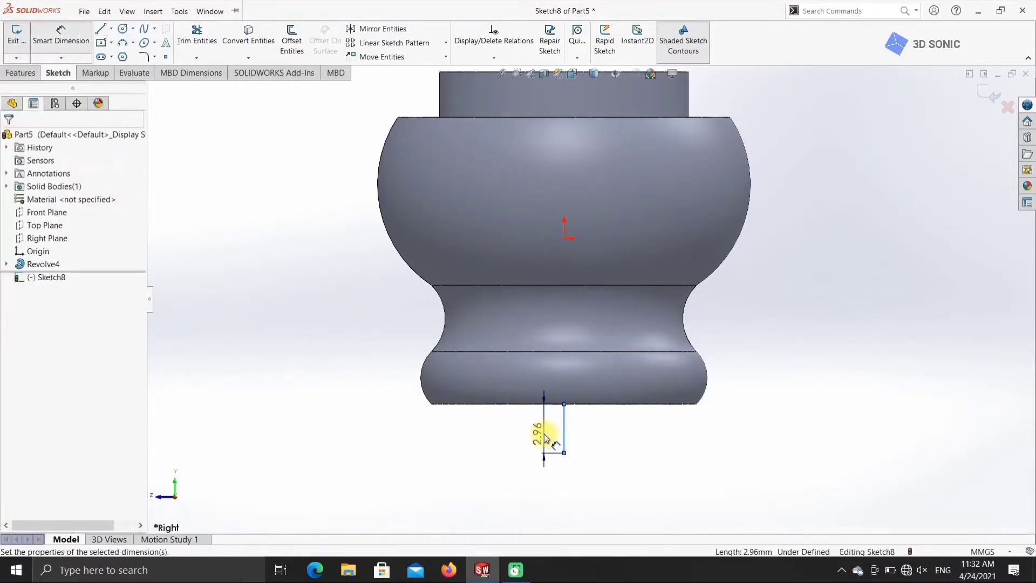
left_click(542, 431)
scroll(370, 411, "down", 2)
scroll(195, 229, "up", 3)
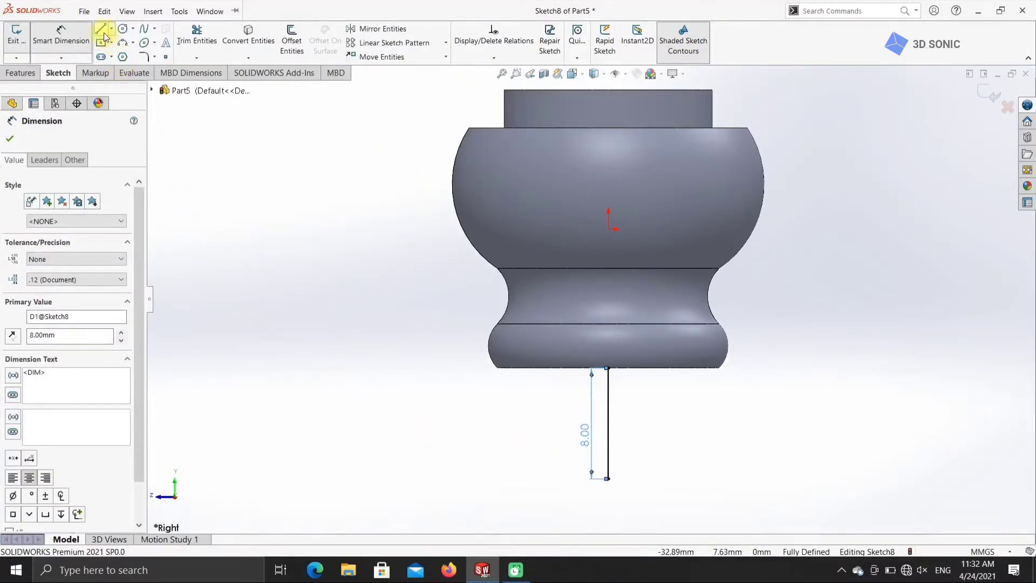
Sketch a sloped line from the vertical line's lower end and a second vertical line from there up to the base edge
left_click(104, 34)
left_click(607, 479)
left_click(643, 447)
left_click(643, 368)
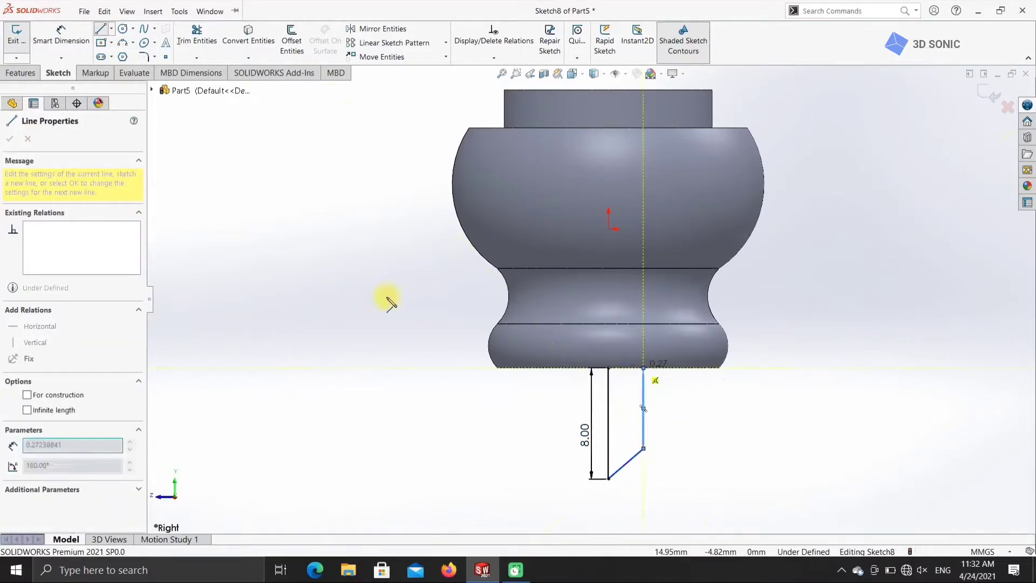
key("Escape")
Dimension the angle between the centre line and the sloped line as 60 degrees, and the spacing of the two vertical lines as 2.5 mm
left_click(611, 453)
left_click(608, 435)
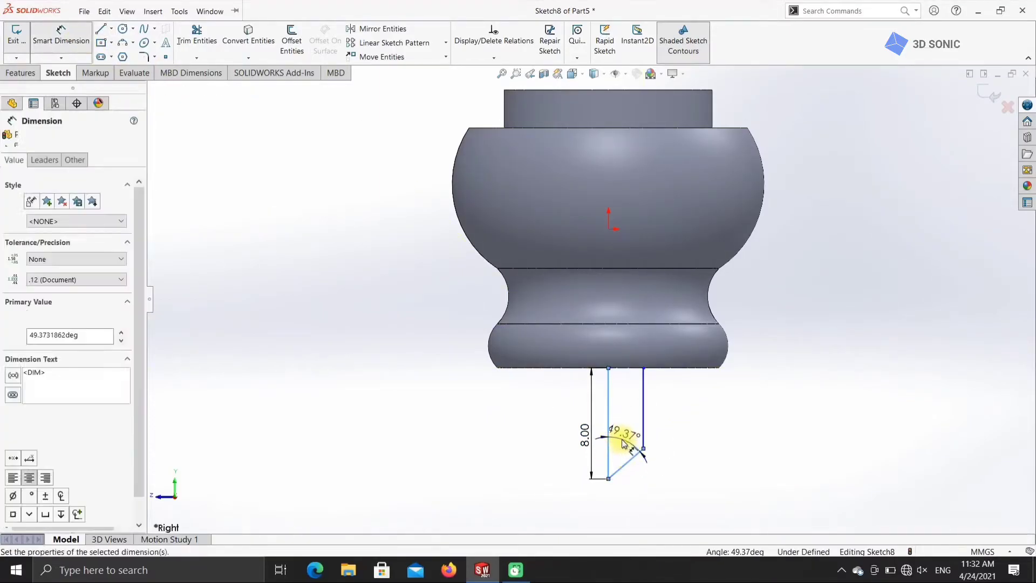
left_click(648, 417)
left_click(677, 418)
type("2.5")
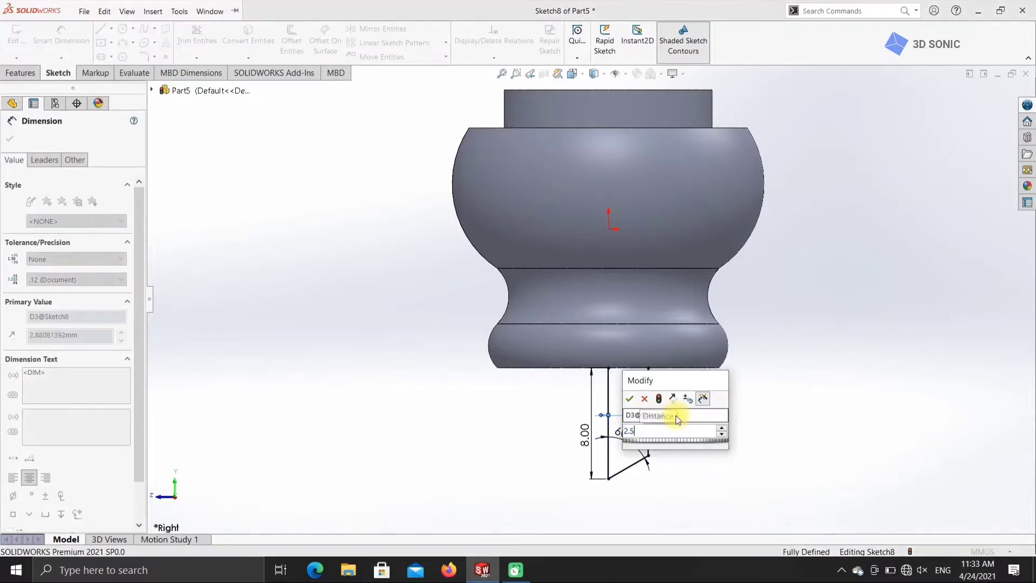
key("Return")
Close the stem profile with a horizontal line joining the upper ends of its two vertical lines
left_click(101, 30)
left_click(609, 368)
left_click(642, 368)
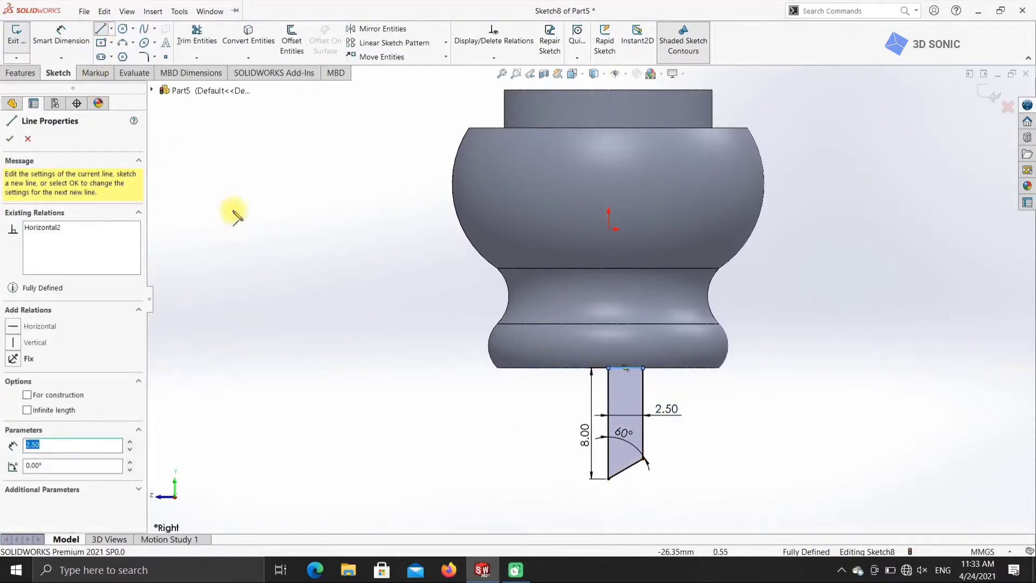
Revolve the stem profile 360 degrees around its 8 mm vertical line, merging the result with the body
left_click(20, 73)
left_click(60, 41)
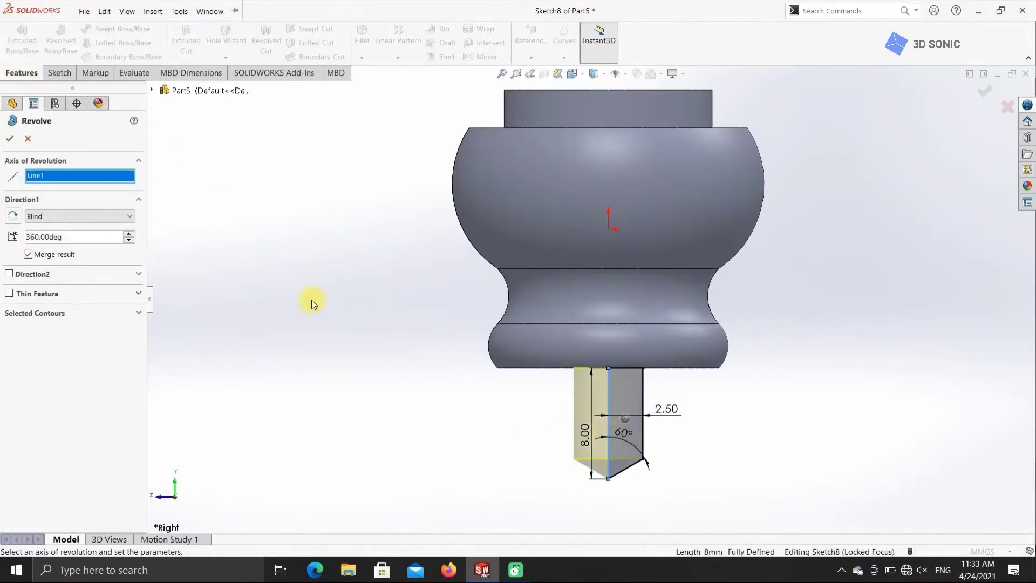
left_click(10, 139)
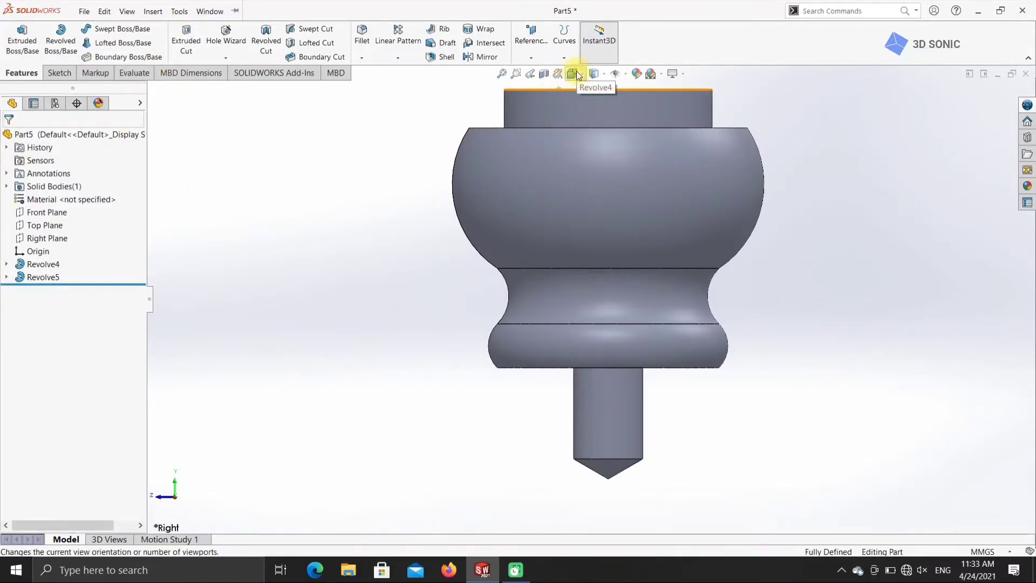
Show the part in isometric view and save it to the Desktop as "supports"
left_click(593, 73)
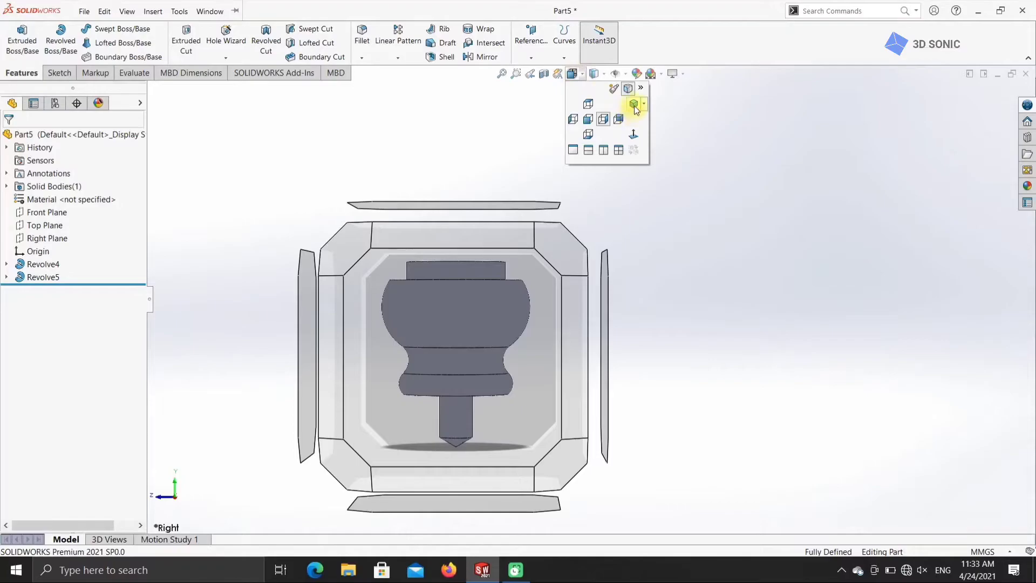
left_click(634, 107)
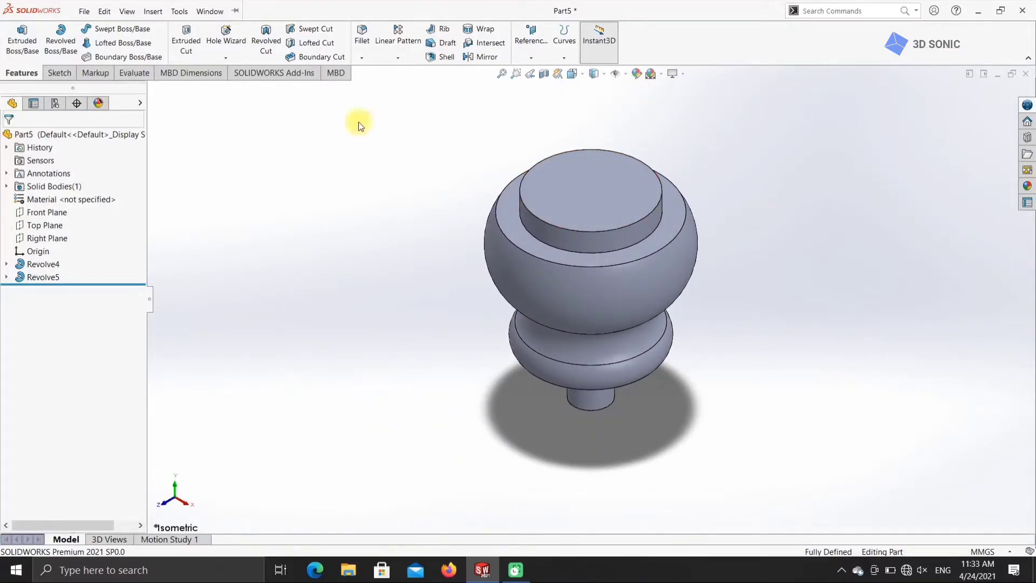
left_click(84, 11)
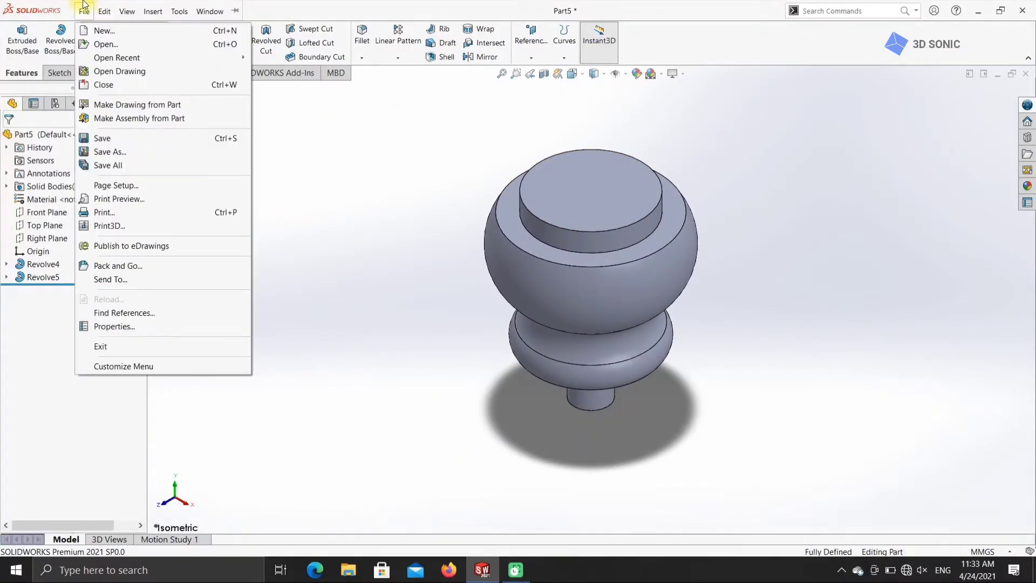
left_click(122, 153)
type("supports")
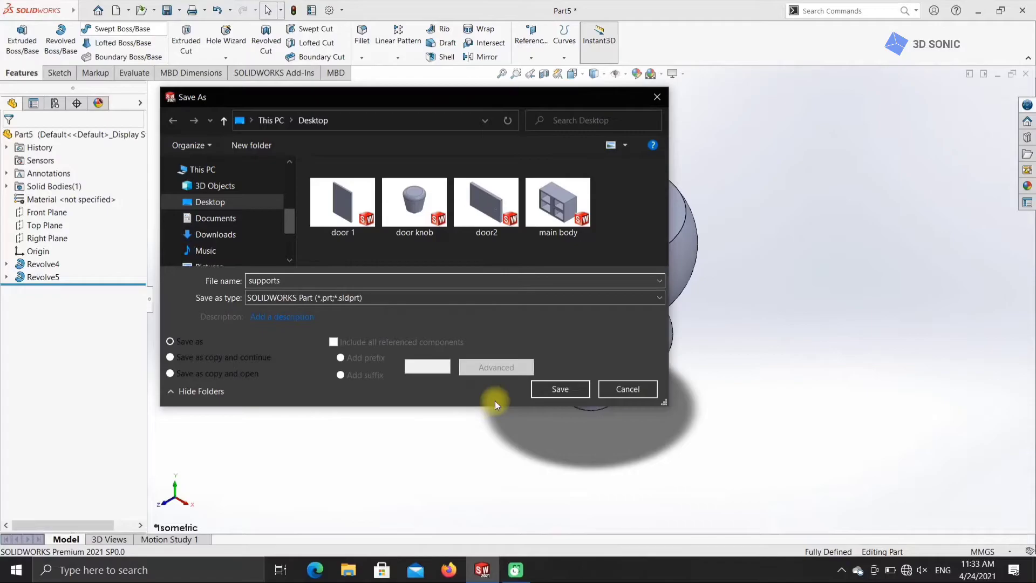
left_click(555, 388)
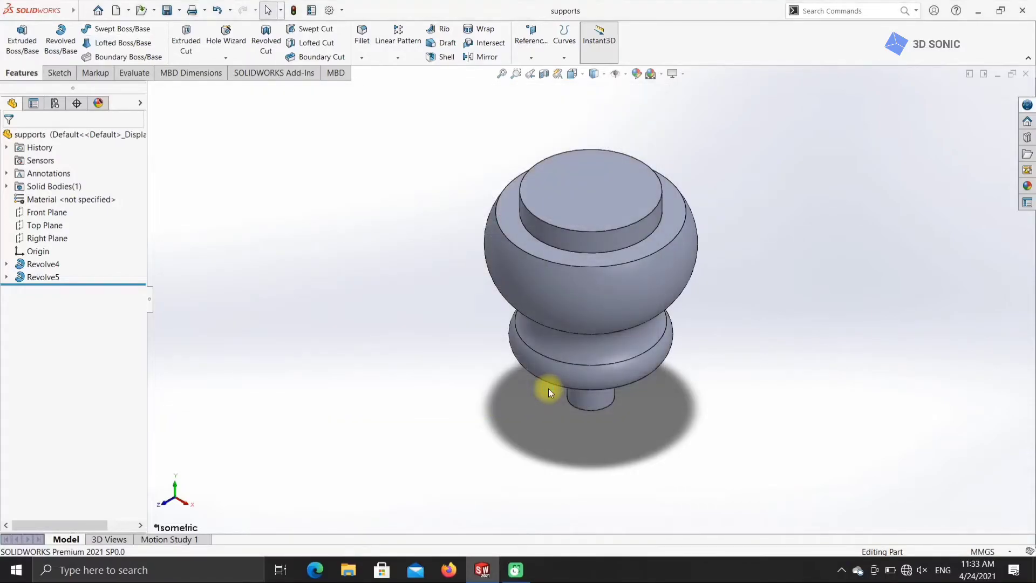
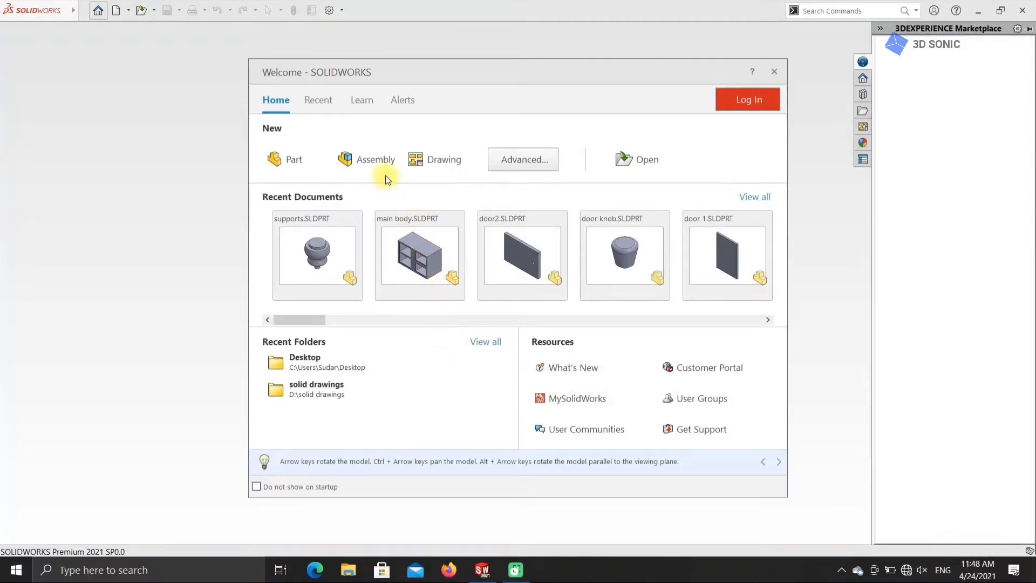
Create a new assembly and load the Desktop parts door 1, door knob, door2, main body and supports for insertion
left_click(377, 161)
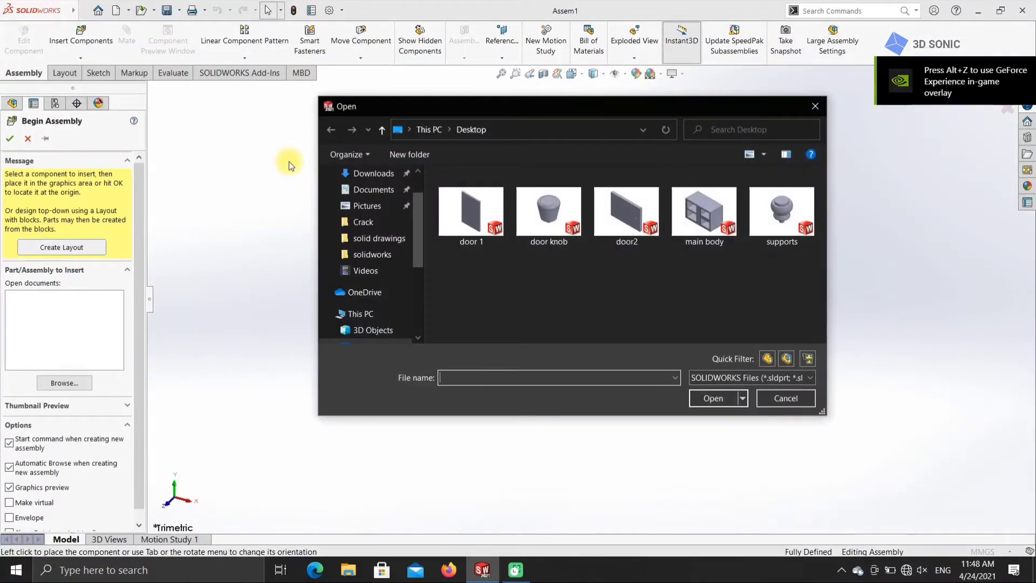
left_click(477, 209)
left_click(566, 210, "ctrl")
left_click(629, 203, "ctrl")
left_click(708, 180, "ctrl")
left_click(789, 179, "ctrl")
left_click(714, 398)
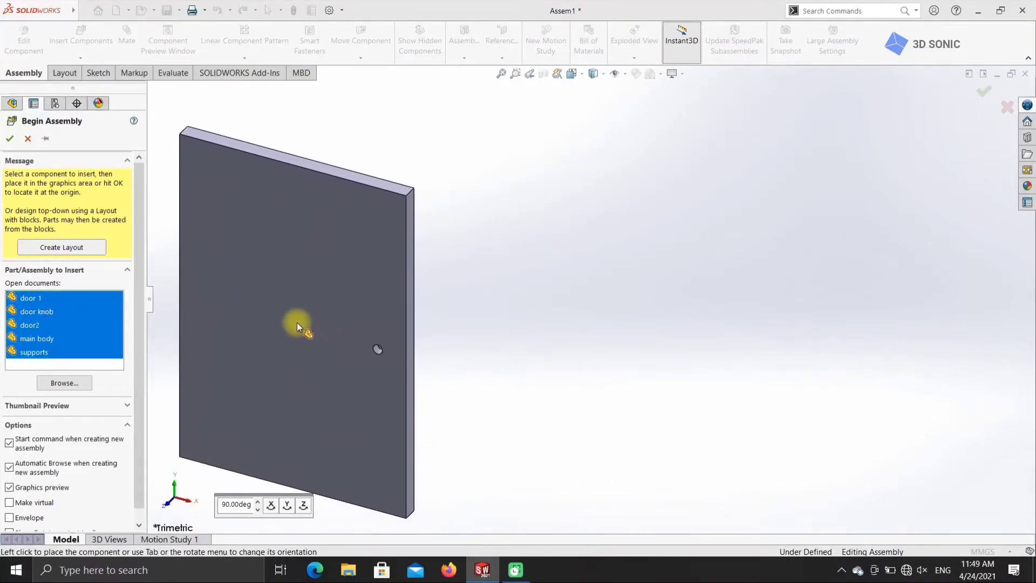
Place door 1, door knob, door2, main body and supports apart from each other in the assembly
left_click(297, 324)
left_click(395, 413)
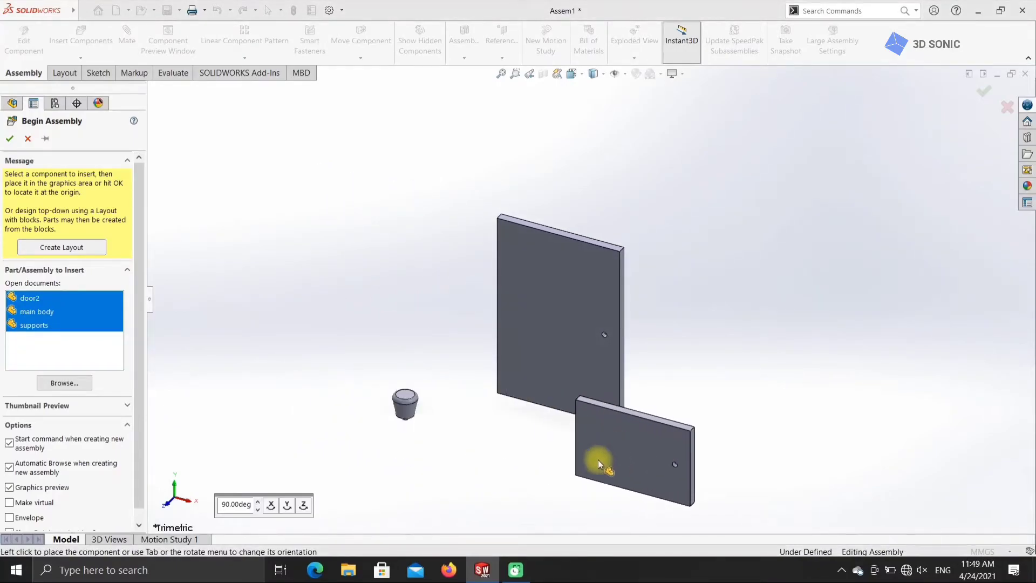
left_click(545, 468)
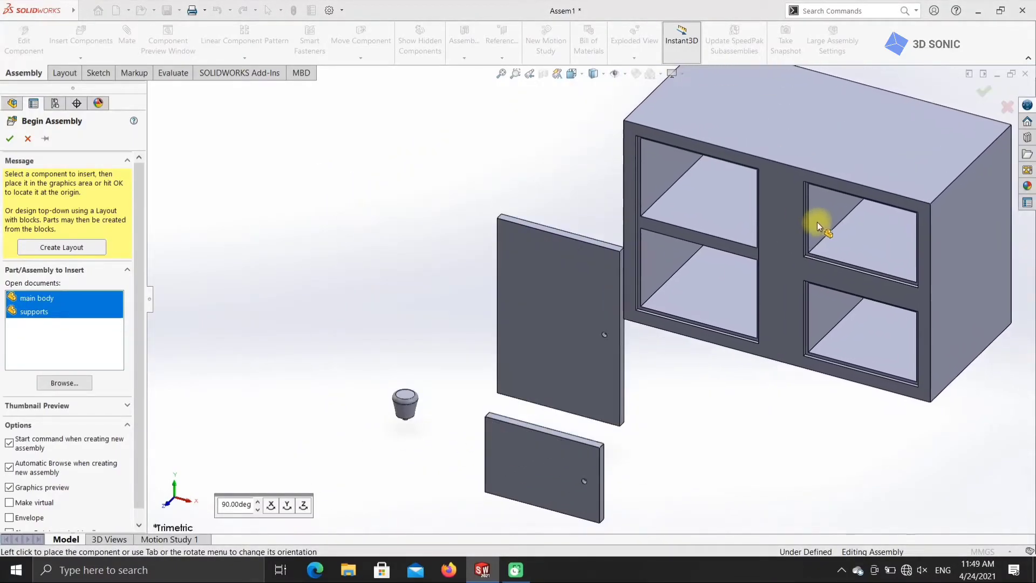
left_click(835, 254)
left_click(415, 323)
key("f")
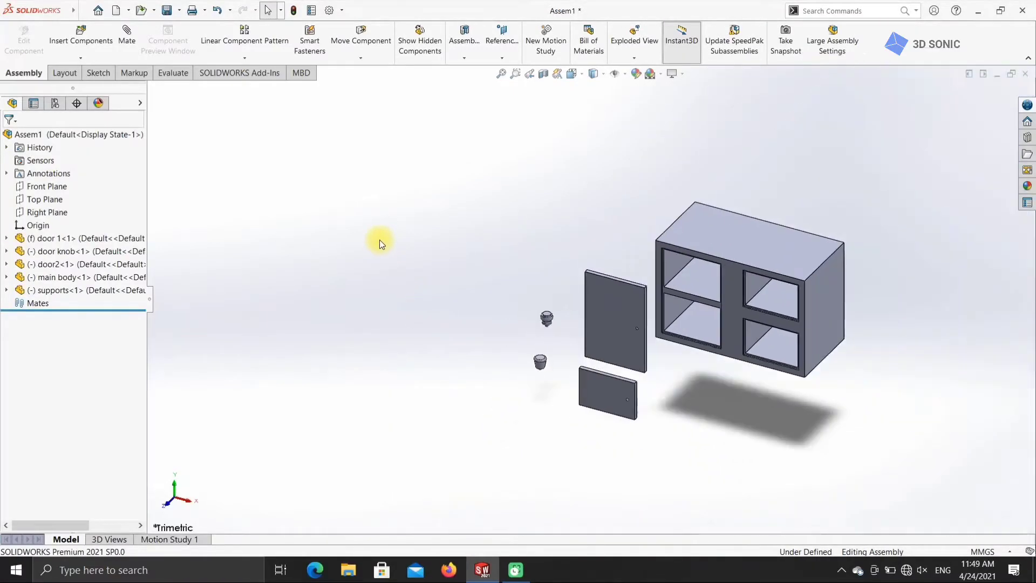
key("f")
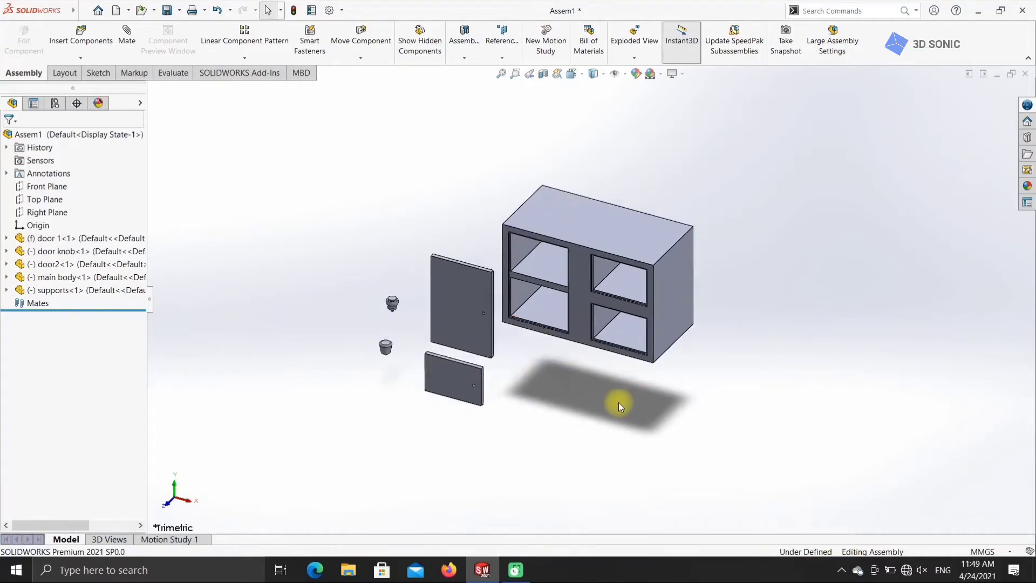
Mate the upper edge face of door 1 coincident with the upper recess face of the main body's tall door opening
scroll(439, 215, "down", 5)
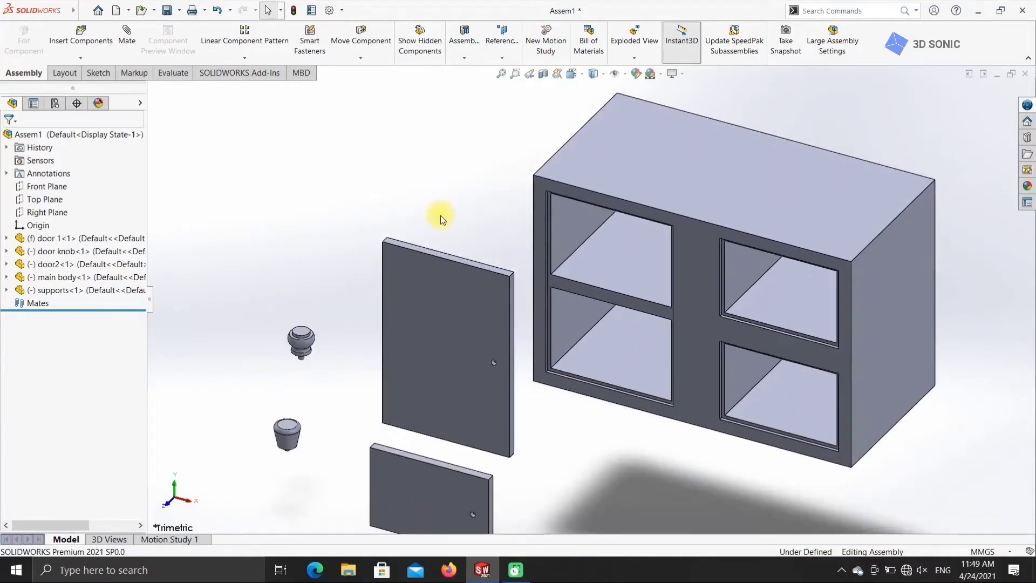
left_click(478, 263)
key("Escape")
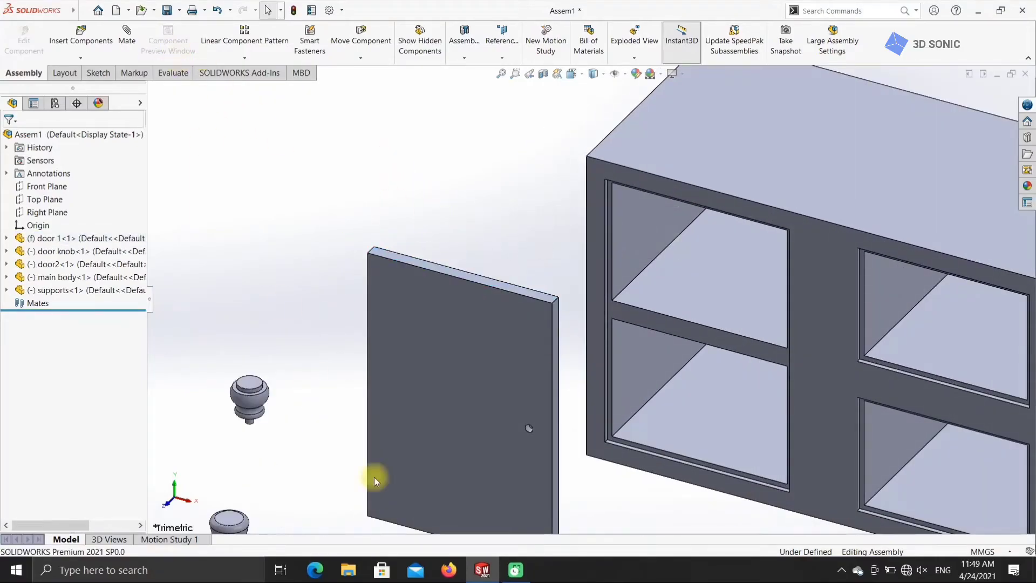
left_click(129, 36)
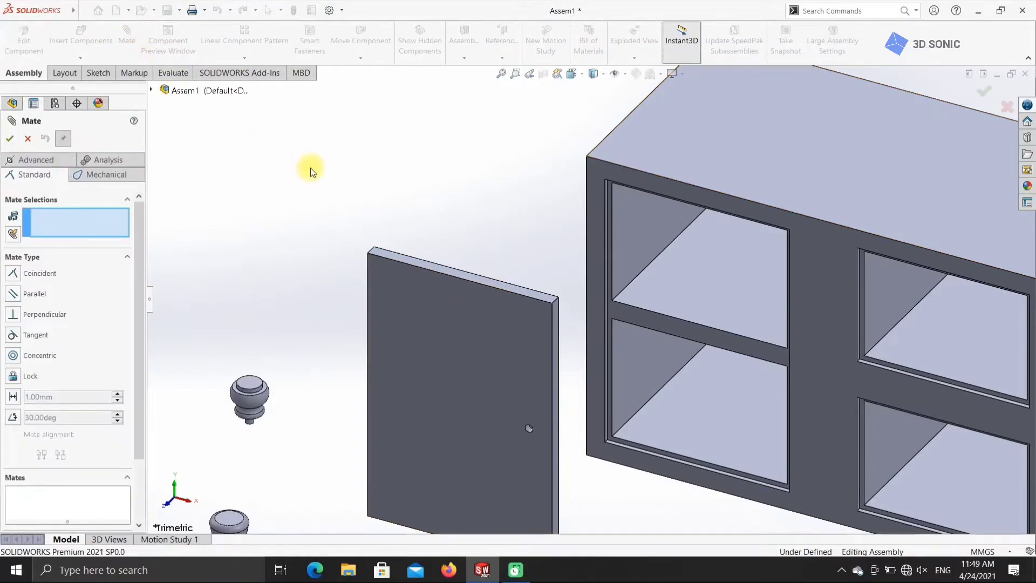
left_click(470, 261)
middle_click_drag(471, 259, 498, 109)
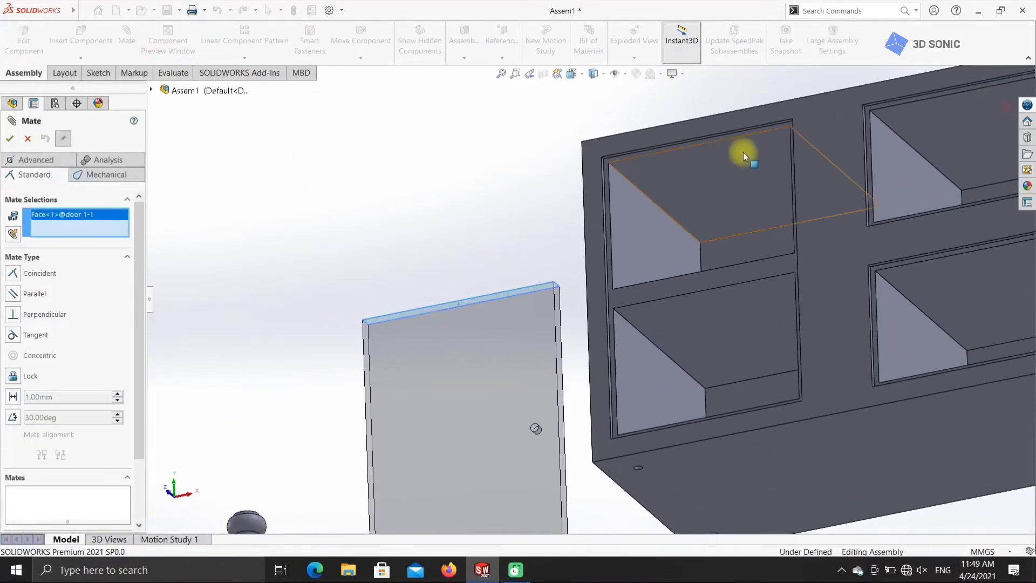
scroll(688, 152, "down", 3)
scroll(632, 179, "down", 3)
left_click(632, 180)
scroll(620, 250, "up", 5)
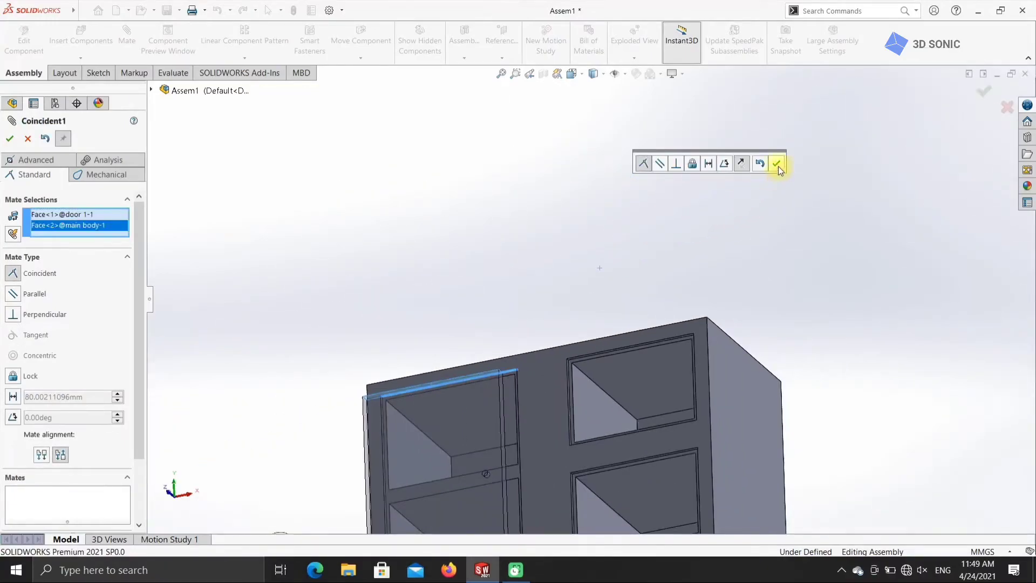
left_click(778, 165)
Mate door 1's knob-side edge face coincident with the matching side recess face of its opening in the main body
scroll(500, 347, "down", 2)
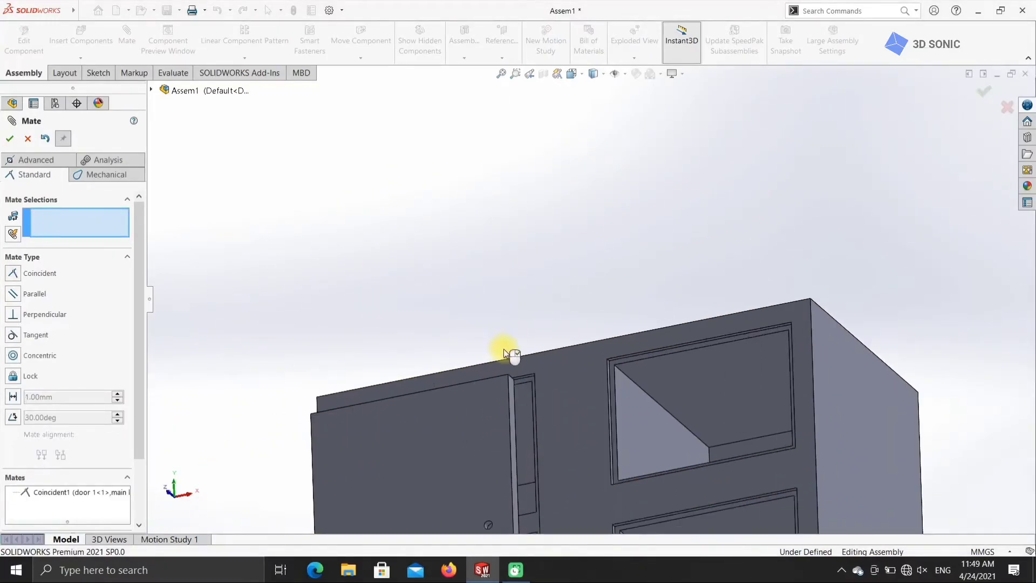
scroll(513, 416, "down", 2)
left_click(513, 417)
middle_click_drag(510, 403, 527, 251)
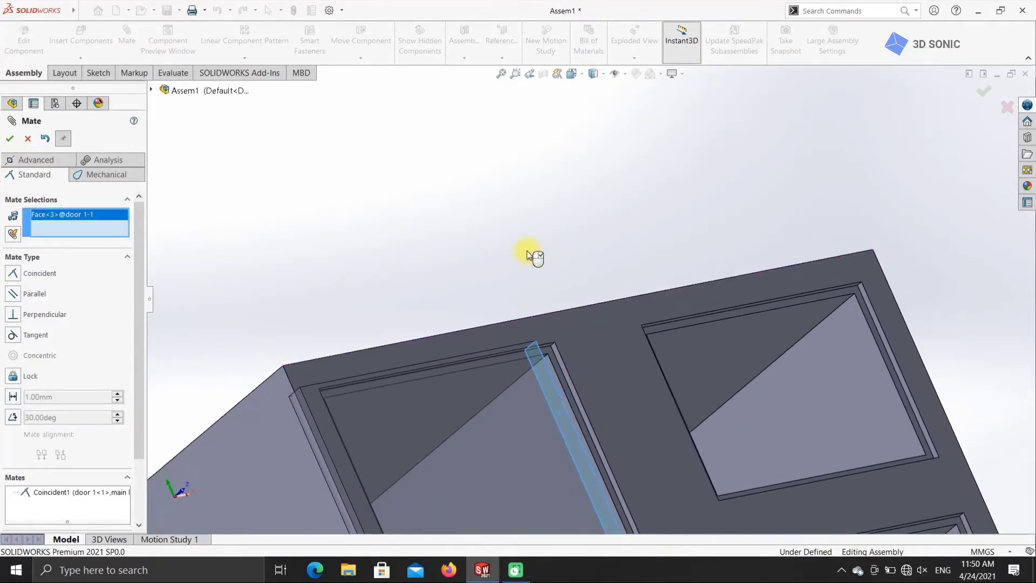
left_click(561, 365)
scroll(565, 303, "up", 3)
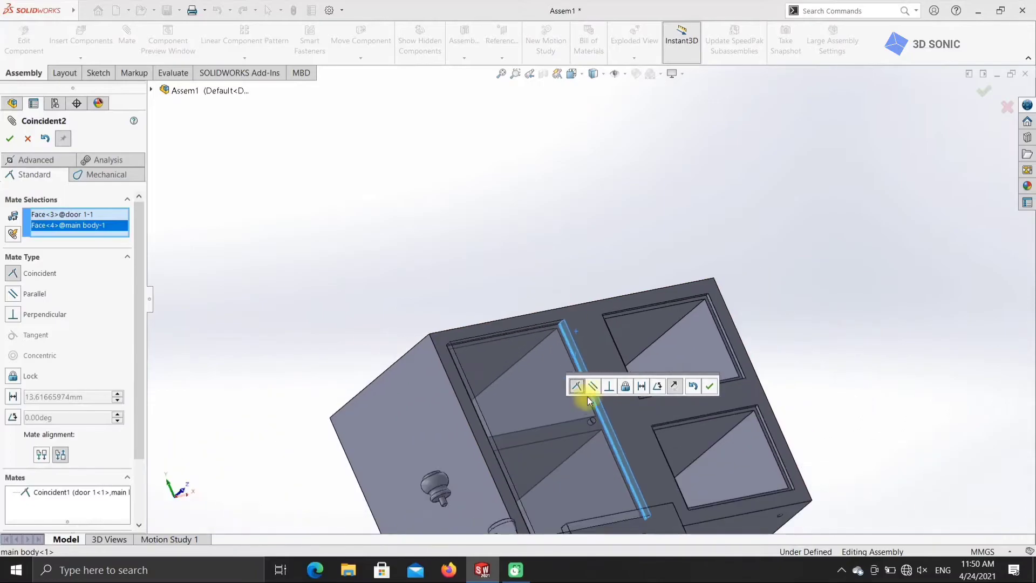
scroll(678, 477, "up", 1)
scroll(486, 435, "down", 6)
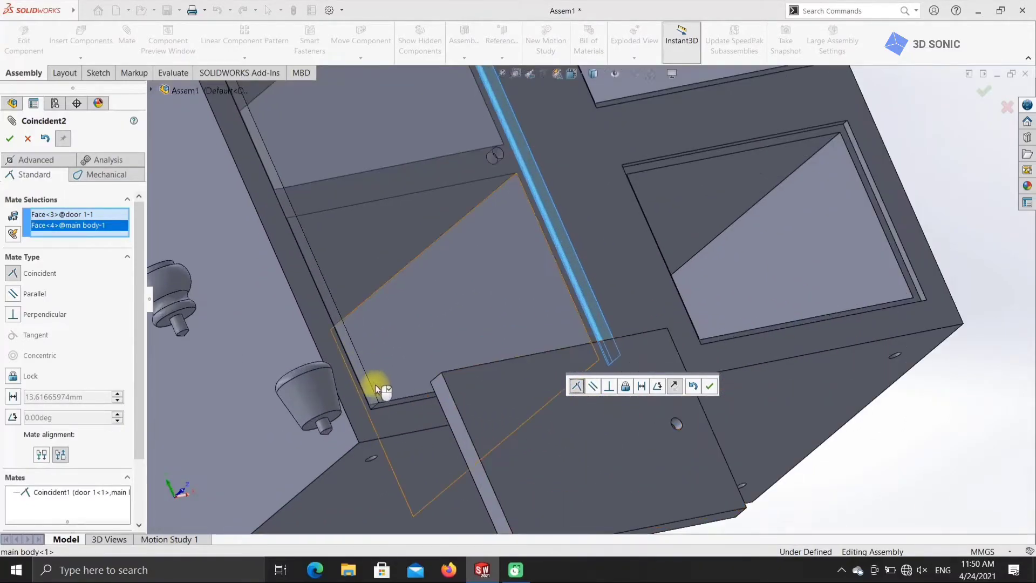
scroll(464, 383, "up", 3)
scroll(507, 311, "down", 6)
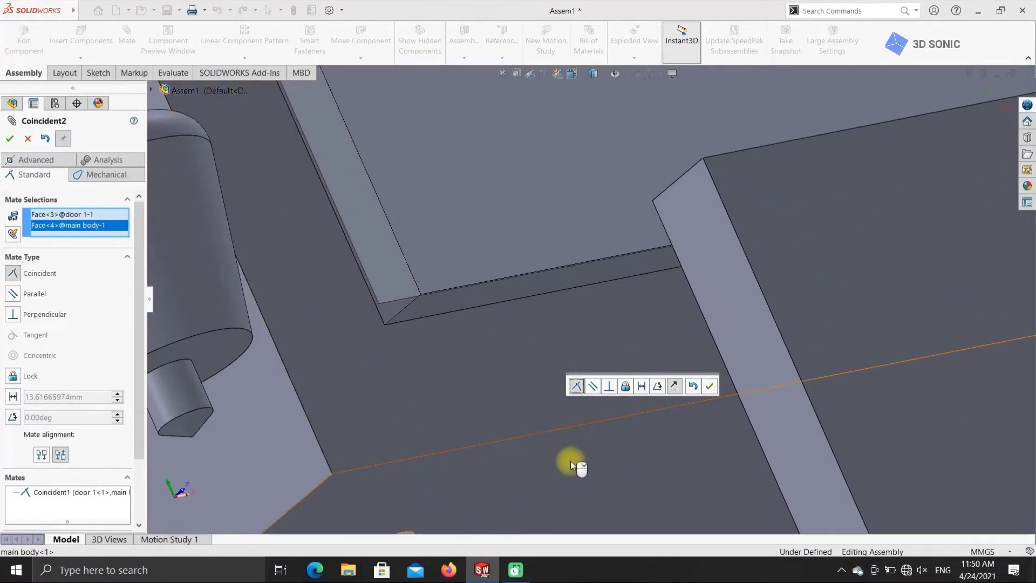
scroll(571, 459, "up", 3)
left_click(709, 386)
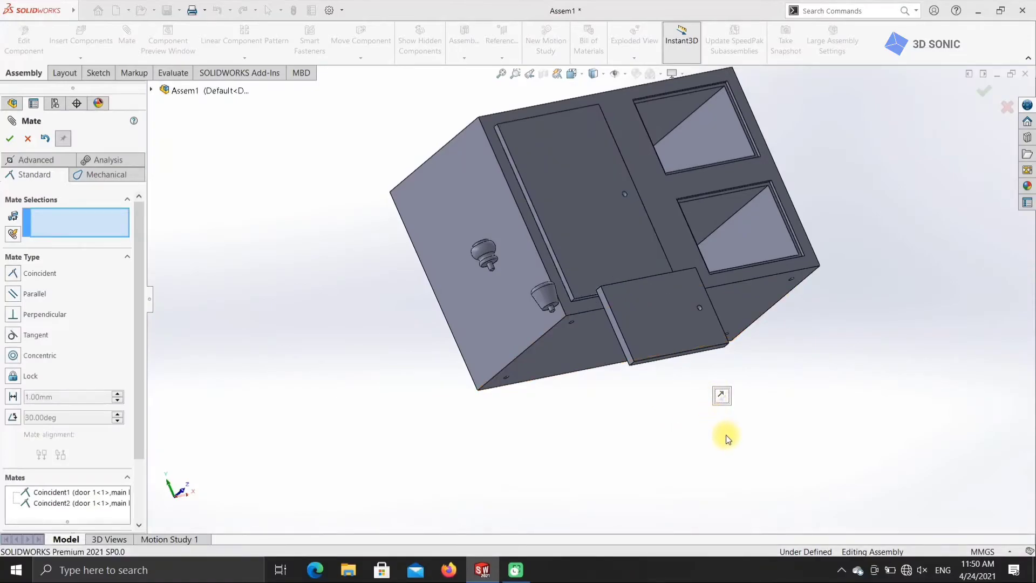
Mate door2's upper edge face coincident with the upper recess face of the main body's upper small opening
middle_click_drag(936, 347, 852, 384)
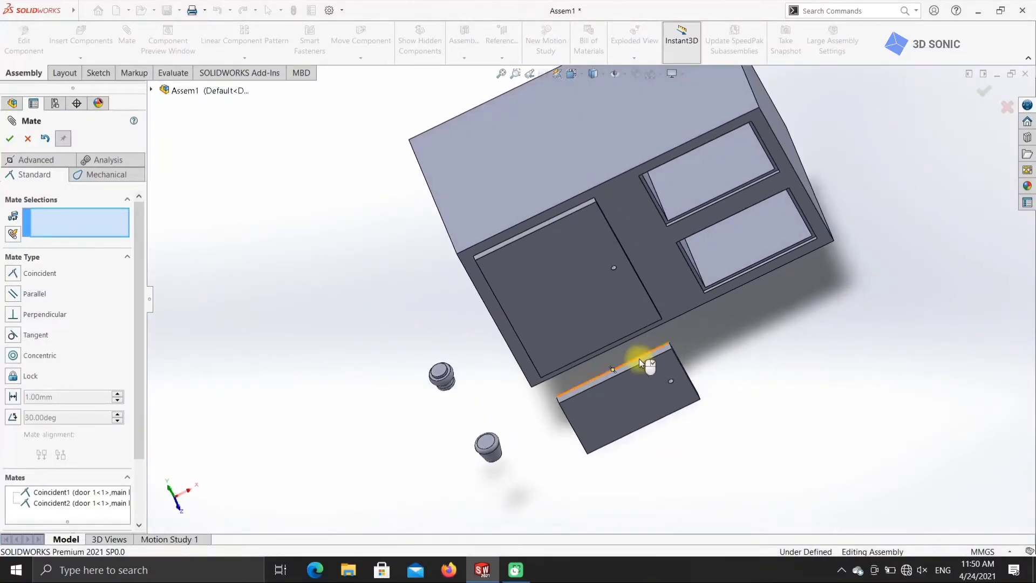
scroll(679, 362, "down", 3)
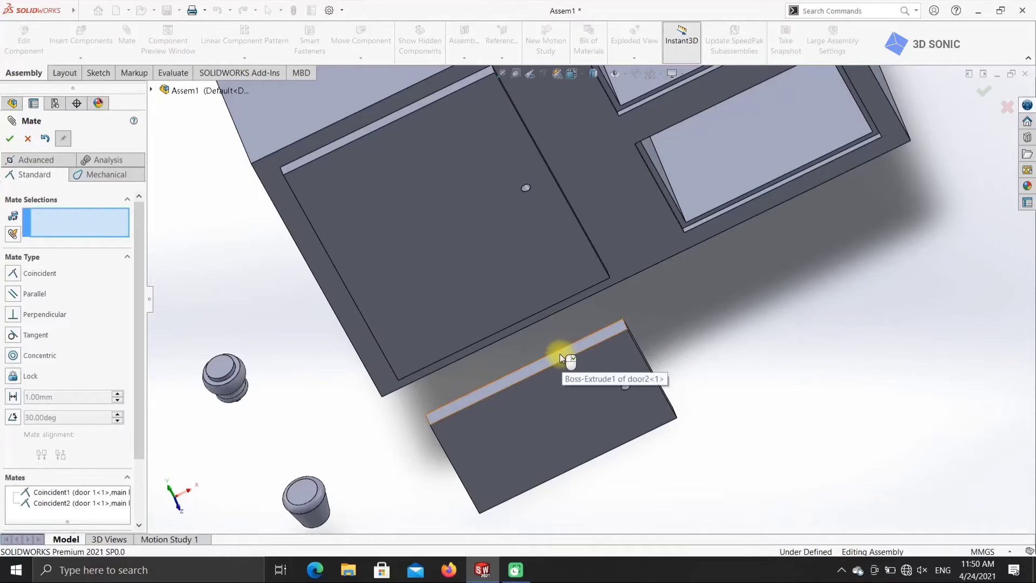
scroll(809, 371, "up", 3)
scroll(593, 317, "down", 3)
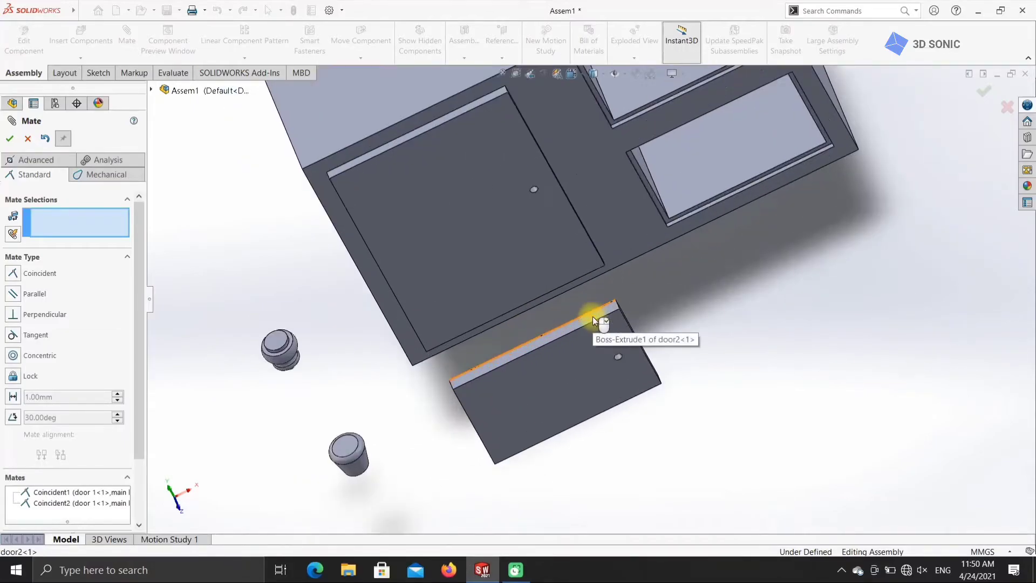
left_click(619, 300)
scroll(751, 286, "up", 3)
middle_click_drag(751, 286, 665, 81)
scroll(549, 138, "down", 5)
scroll(375, 264, "down", 2)
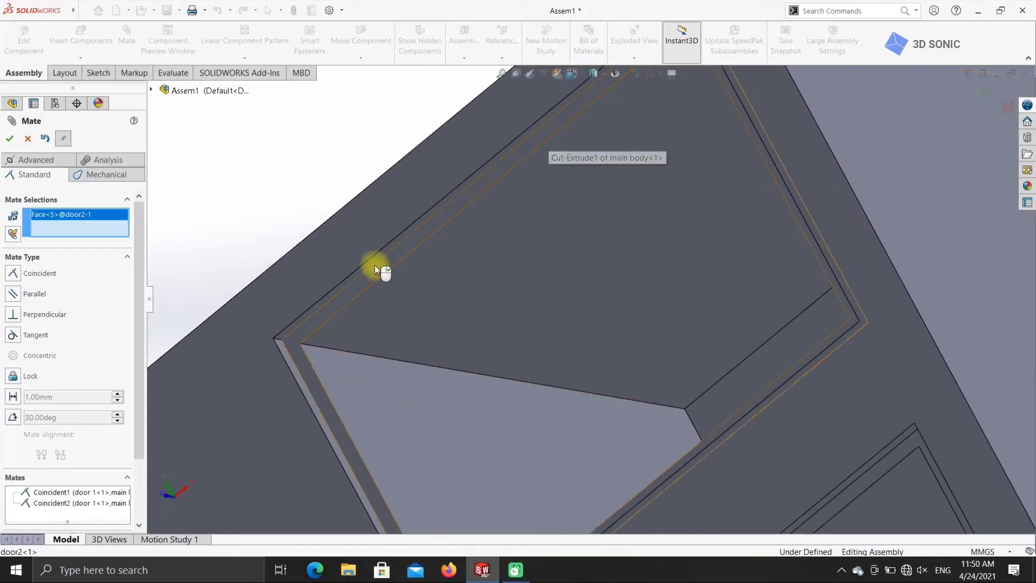
left_click(373, 263)
scroll(464, 350, "down", 2)
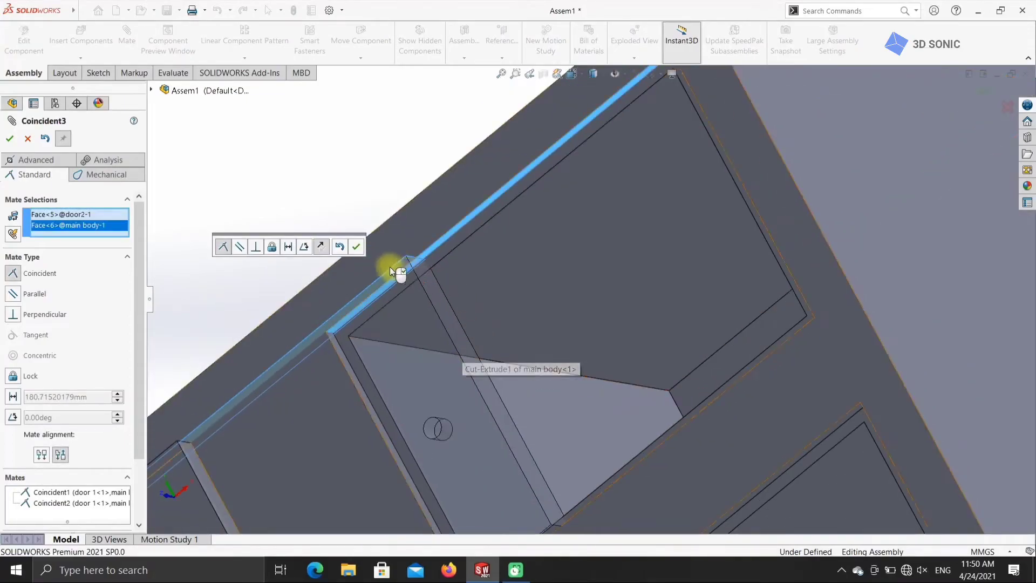
left_click(356, 246)
Mate door2's knob-side edge face coincident with the outer side recess face of the upper small opening
left_click(426, 270)
scroll(412, 166, "up", 3)
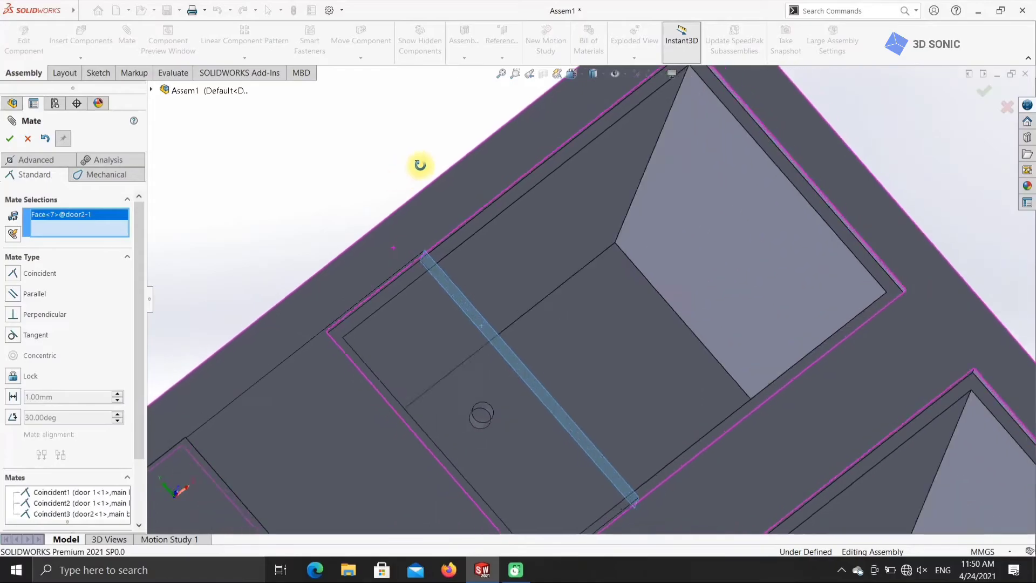
middle_click_drag(412, 167, 538, 166)
left_click(607, 169)
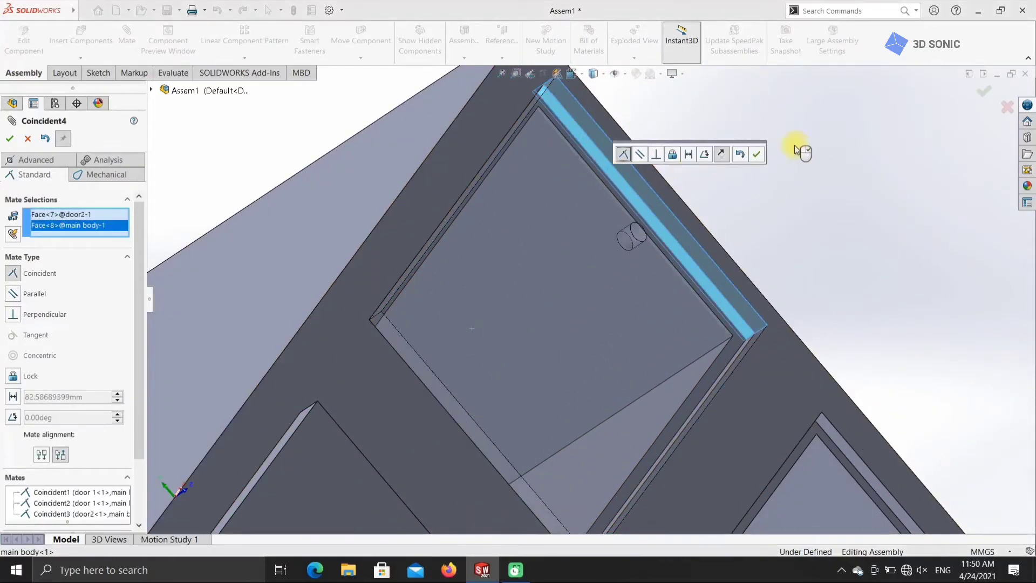
left_click(755, 152)
Show the assembly in isometric view and finish the Mate command
scroll(830, 350, "up", 5)
scroll(818, 351, "up", 2)
middle_click_drag(689, 226, 562, 106)
left_click(571, 73)
left_click(632, 103)
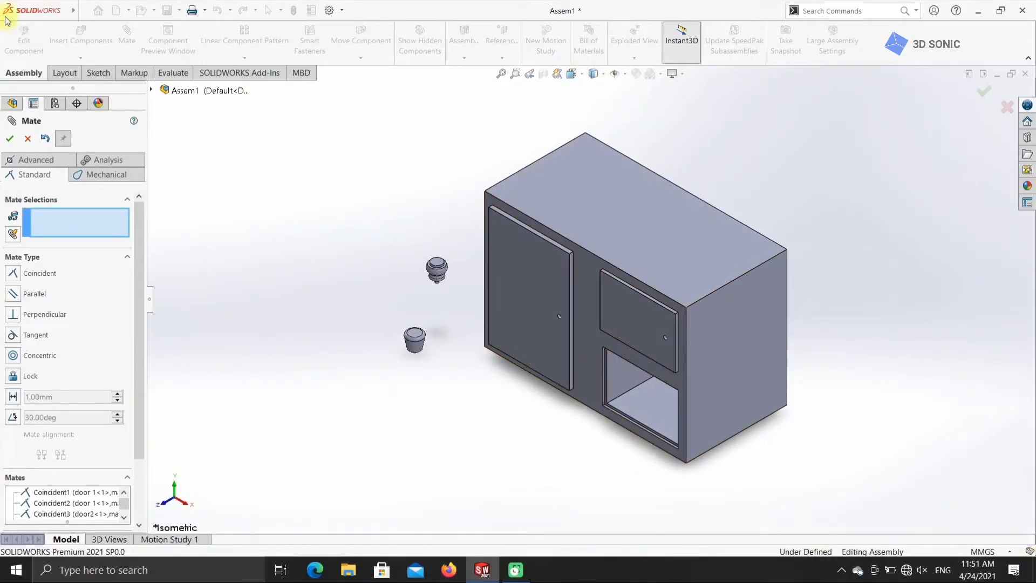
left_click(10, 138)
left_click(224, 208)
Insert a second copy of door2 and place it in front of the cabinet's main body
left_click(81, 57)
left_click(84, 70)
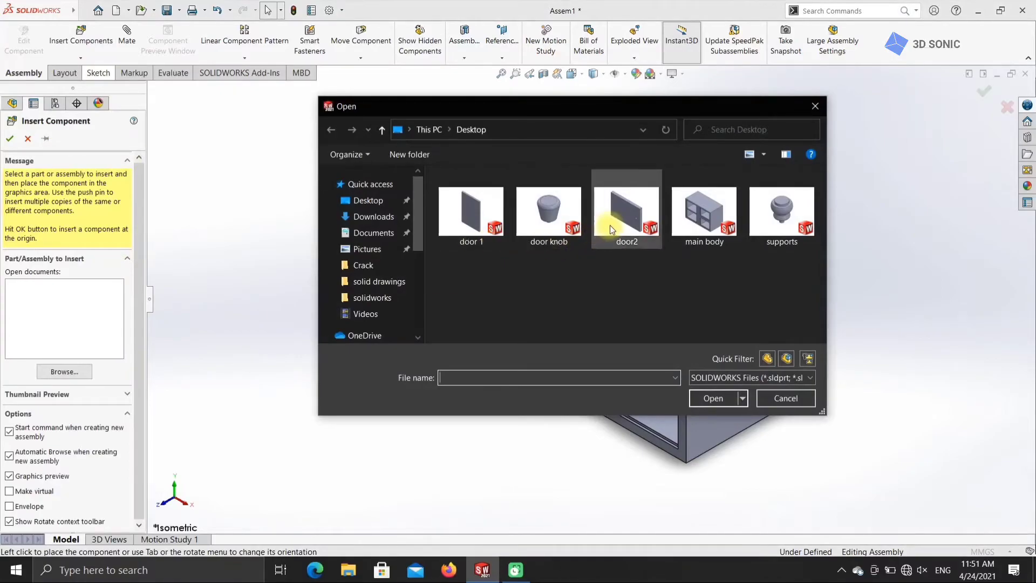
left_click(615, 221)
left_click(713, 398)
left_click(492, 439)
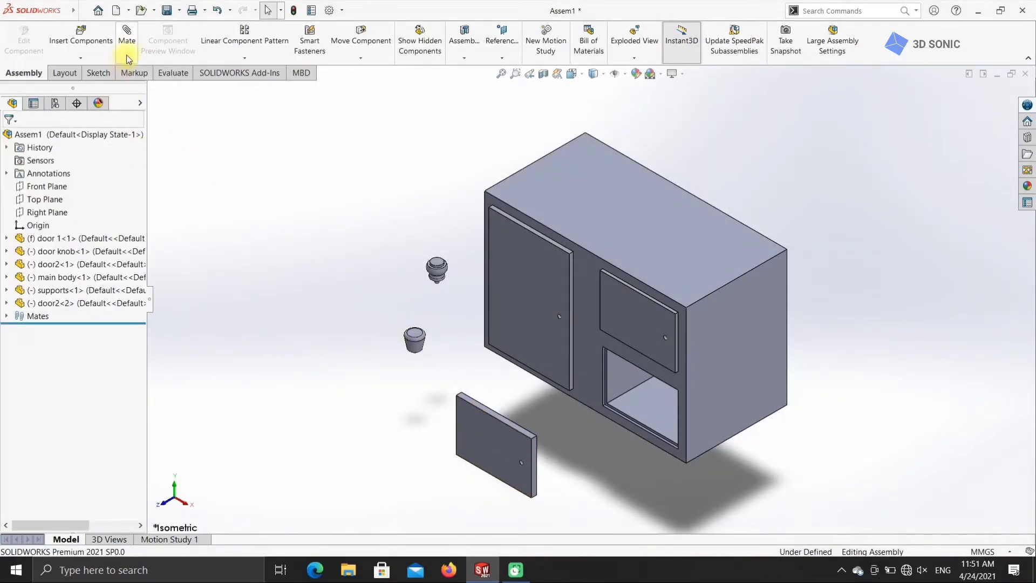
Mate the second door2's upper edge face coincident with the upper recess face of the lower small opening
left_click(517, 430)
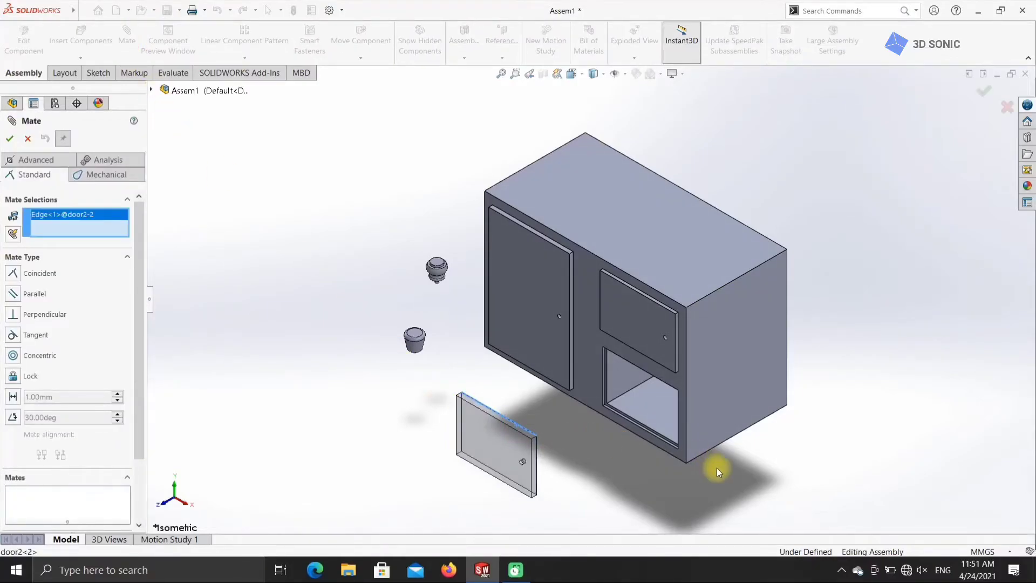
key("Escape")
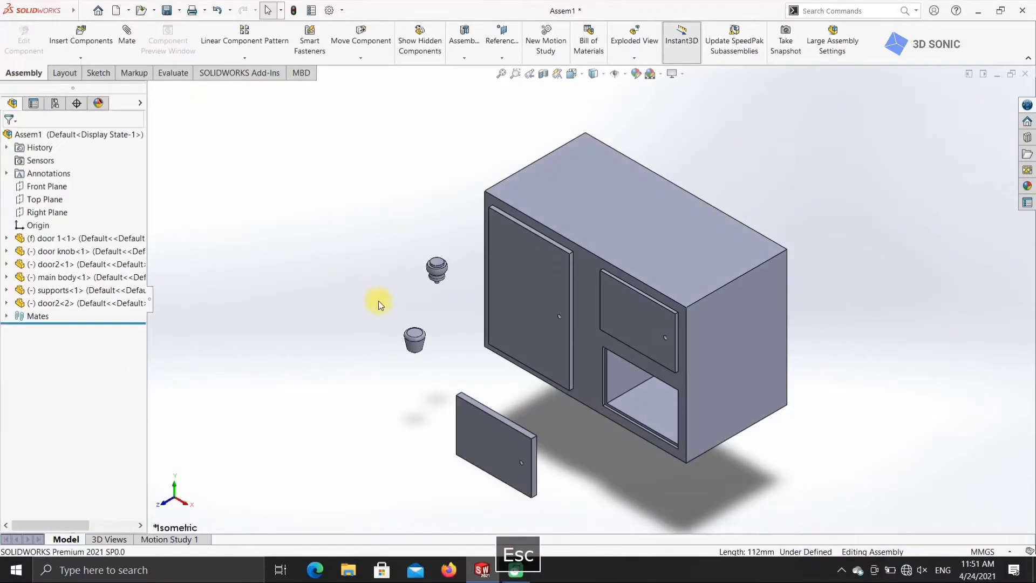
left_click(128, 44)
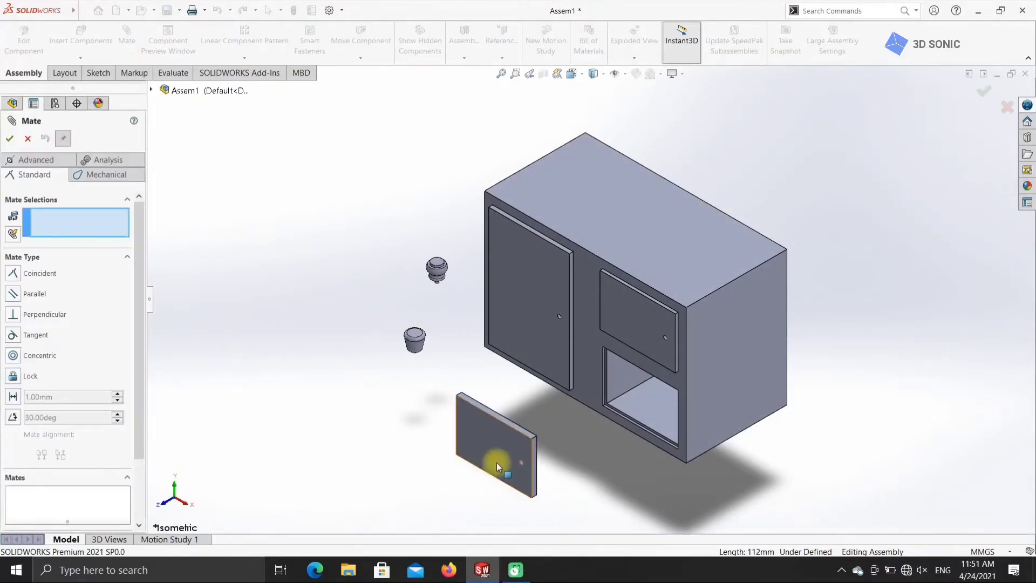
left_click(522, 430)
scroll(614, 414, "up", 2)
scroll(634, 384, "down", 10)
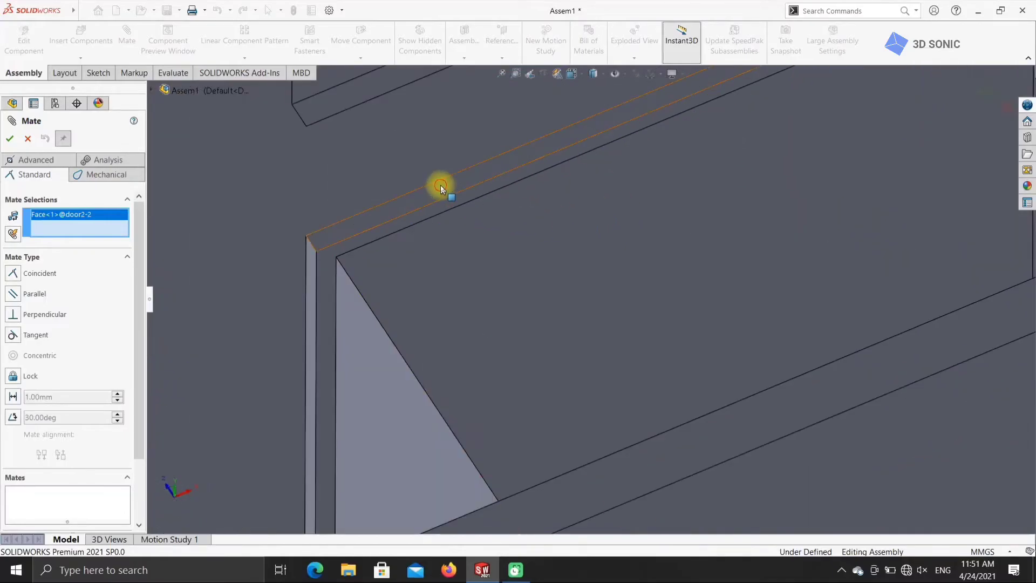
left_click(441, 189)
scroll(525, 319, "up", 6)
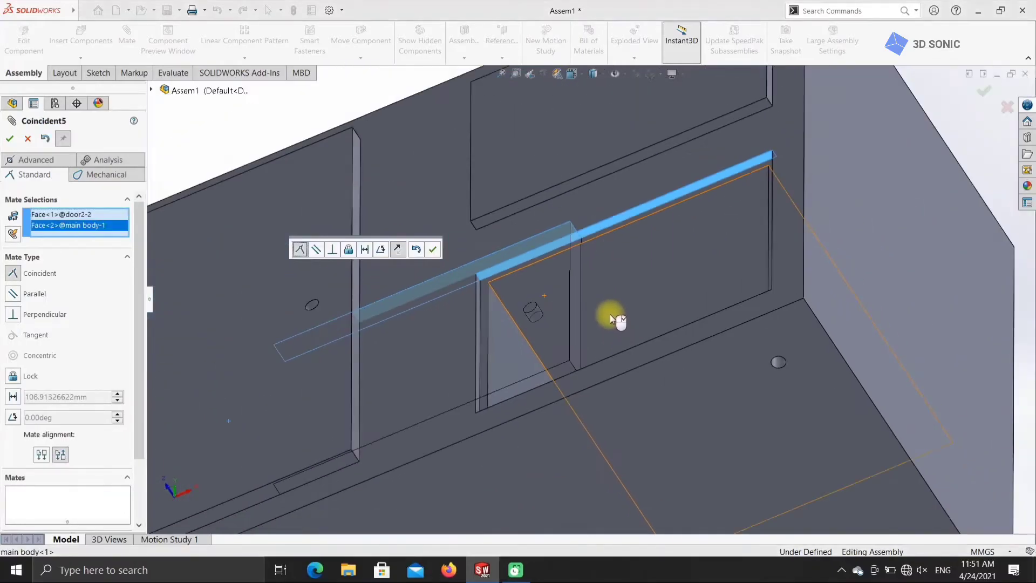
left_click(430, 247)
Mate the second door2's knob-side edge face coincident with the outer side recess face of the lower small opening
middle_click_drag(348, 169, 376, 161)
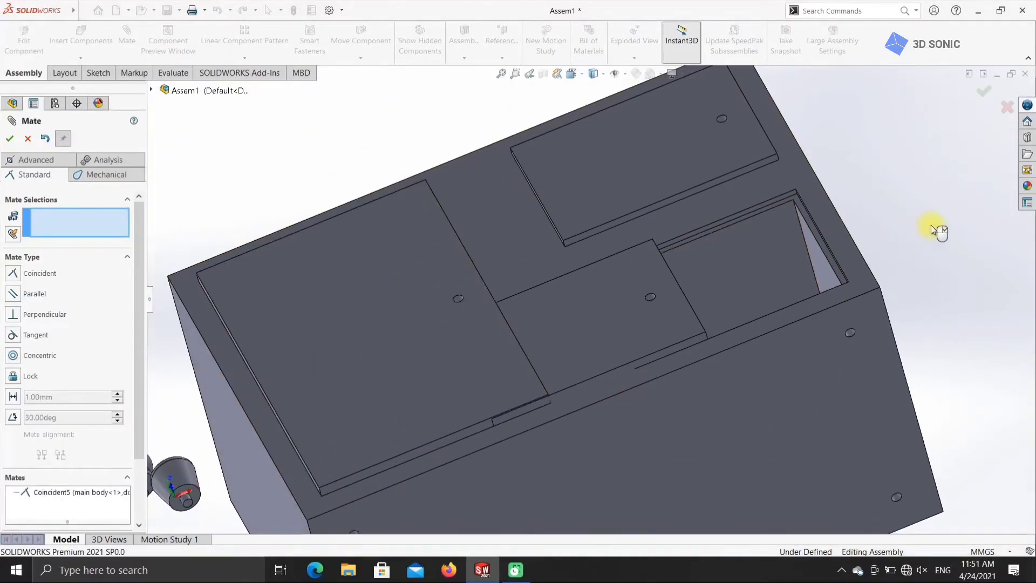
middle_click_drag(935, 227, 887, 257)
left_click(737, 264)
middle_click_drag(326, 188, 532, 223)
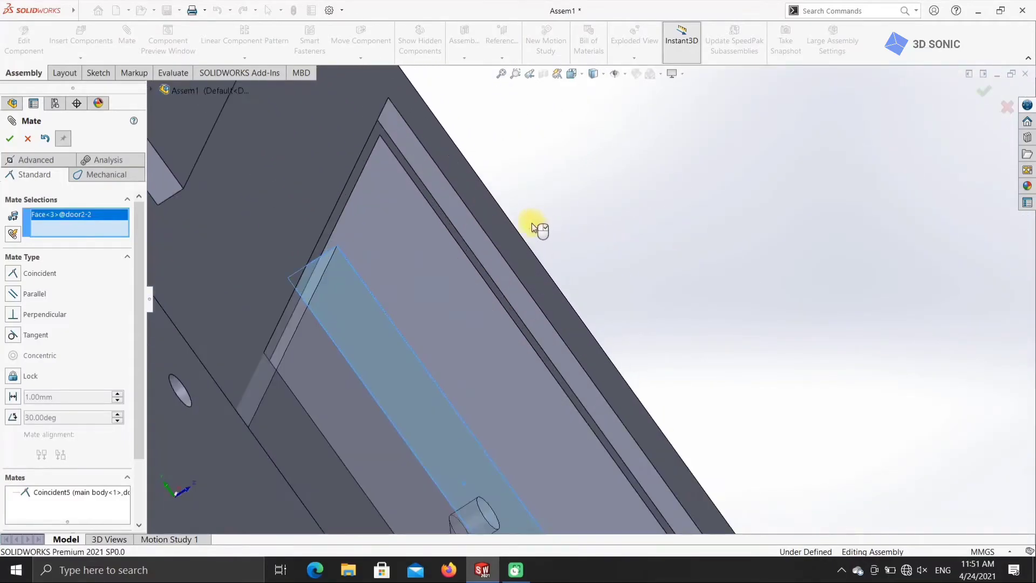
left_click(495, 278)
left_click(678, 274)
key("f")
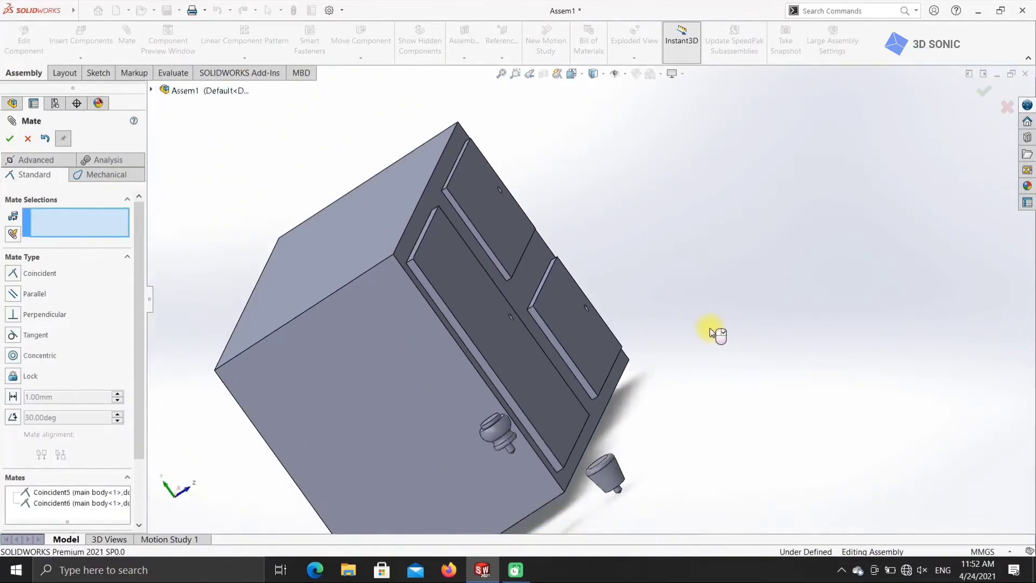
Close the Mate command and view the cabinet with its fitted doors from other sides, returning to isometric view
left_click(597, 75)
left_click(571, 74)
left_click(633, 109)
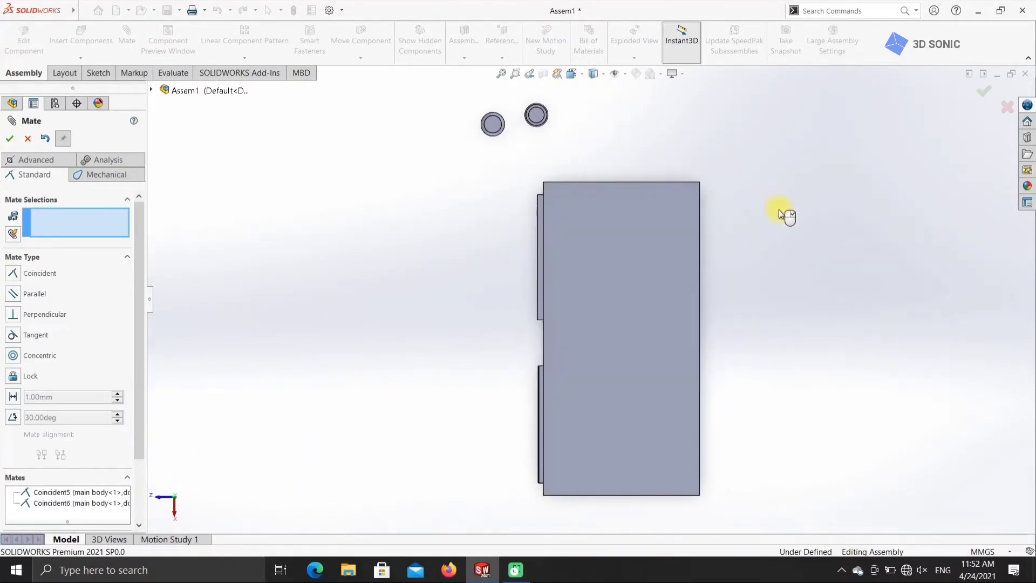
key("Escape")
left_click(593, 74)
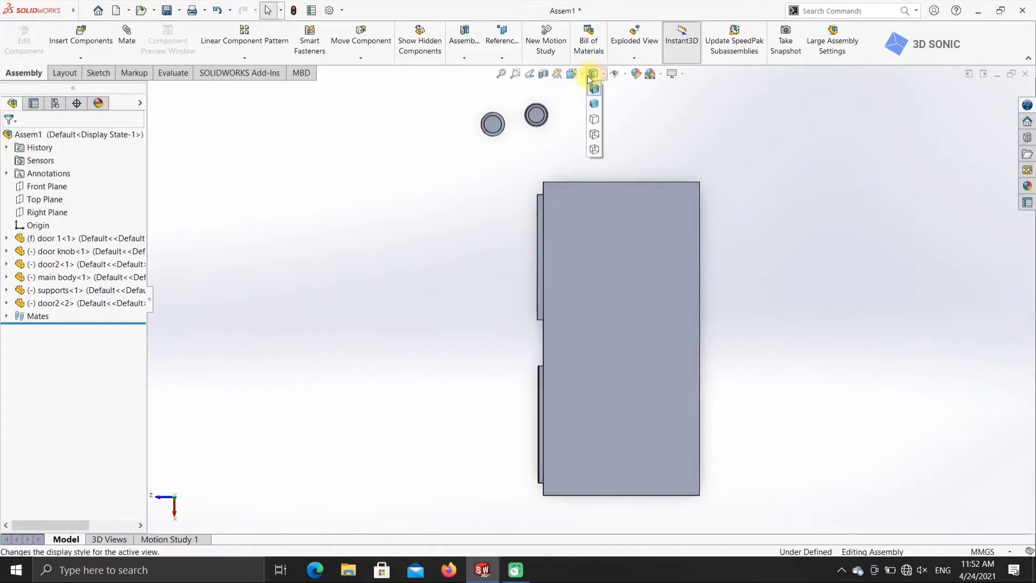
left_click(606, 97)
left_click(572, 74)
left_click(633, 106)
middle_click_drag(633, 105, 876, 236)
key("Escape")
middle_click_drag(573, 164, 850, 309)
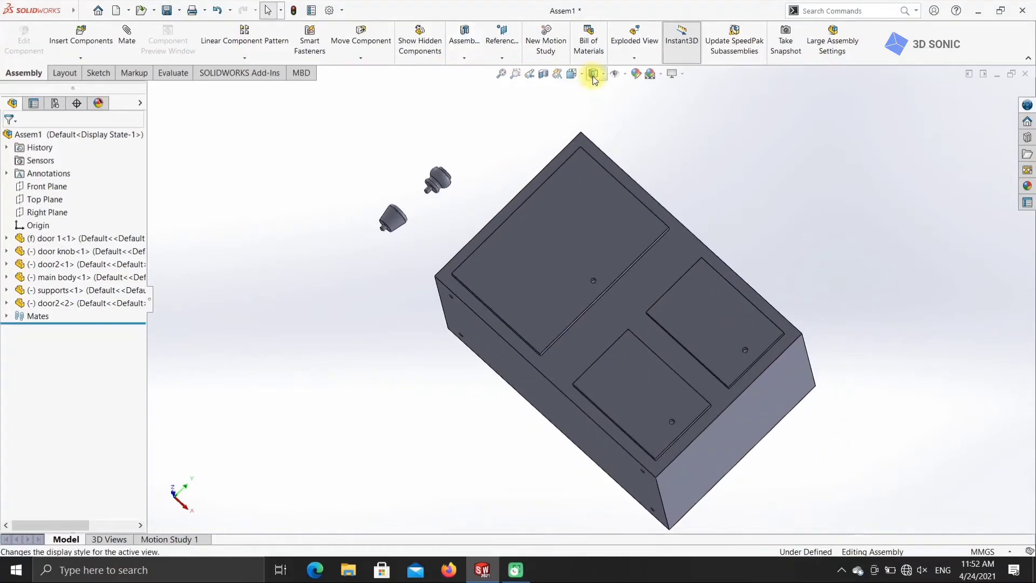
left_click(572, 74)
left_click(633, 106)
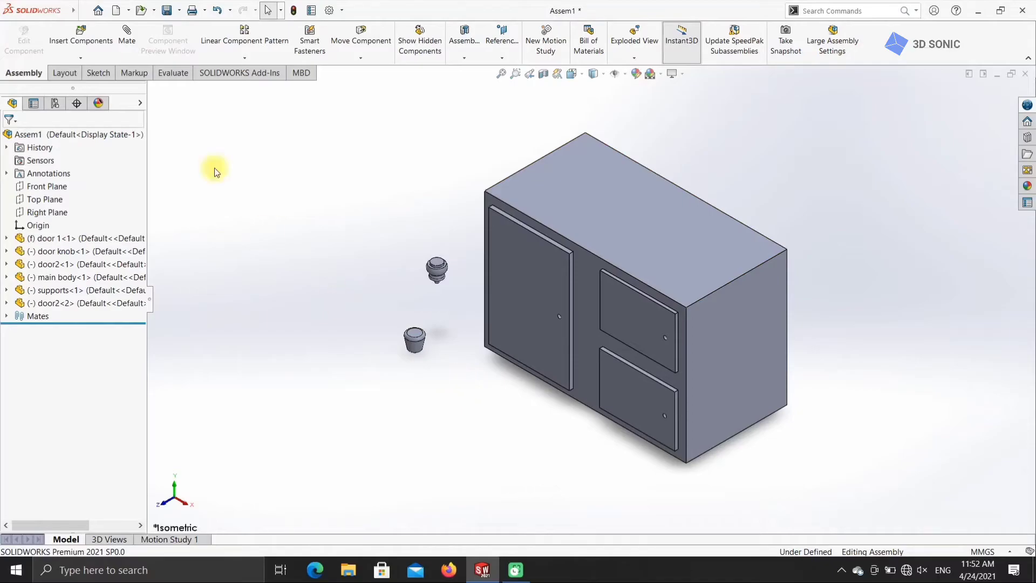
left_click(129, 49)
scroll(583, 319, "down", 8)
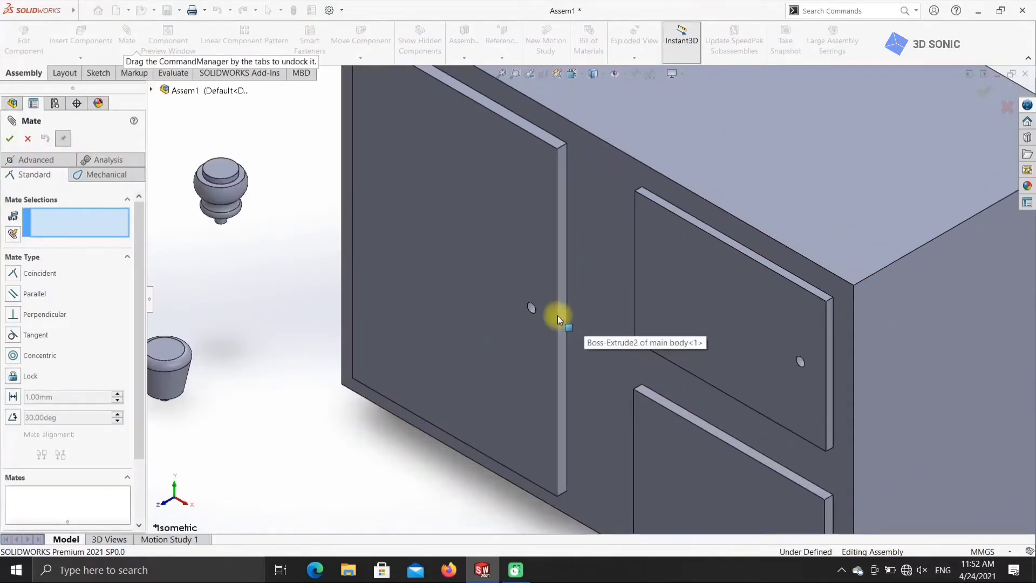
left_click(519, 302)
left_click(516, 300)
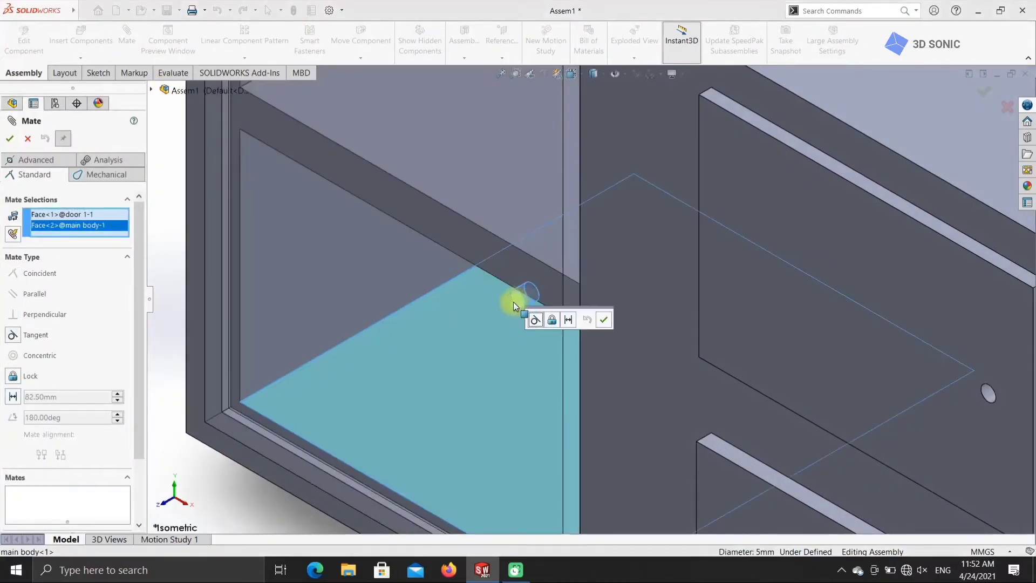
scroll(207, 486, "up", 8)
middle_click_drag(400, 409, 386, 363)
key("Escape")
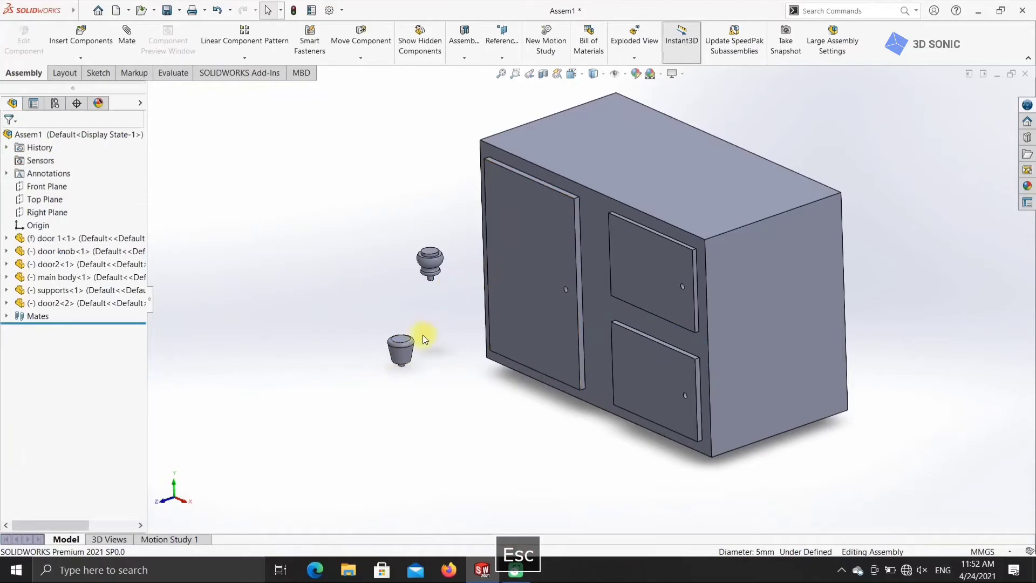
Rotate the door knob freely so its stem points toward the cabinet doors
mouse_move(403, 342)
left_mouse_down()
mouse_move(370, 374)
mouse_move(411, 358)
left_mouse_up()
left_click(348, 179)
left_click(372, 59)
left_click(376, 95)
mouse_move(416, 349)
left_mouse_down()
mouse_move(363, 425)
mouse_move(406, 353)
left_mouse_up()
left_click_drag(368, 447, 415, 370)
key("Escape")
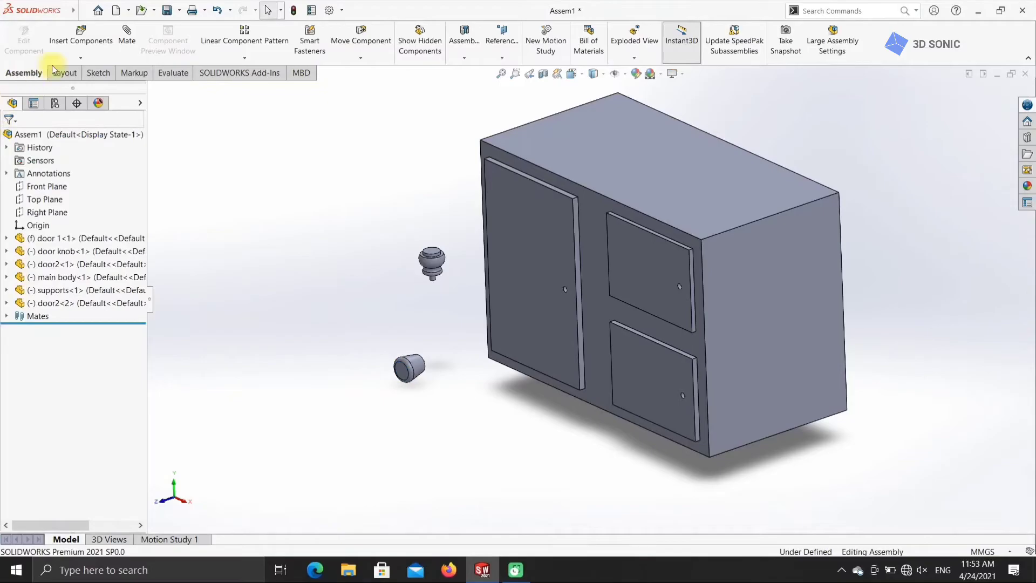
Mate the door knob's stem concentric with the knob hole in door 1
left_click(128, 36)
scroll(588, 278, "down", 8)
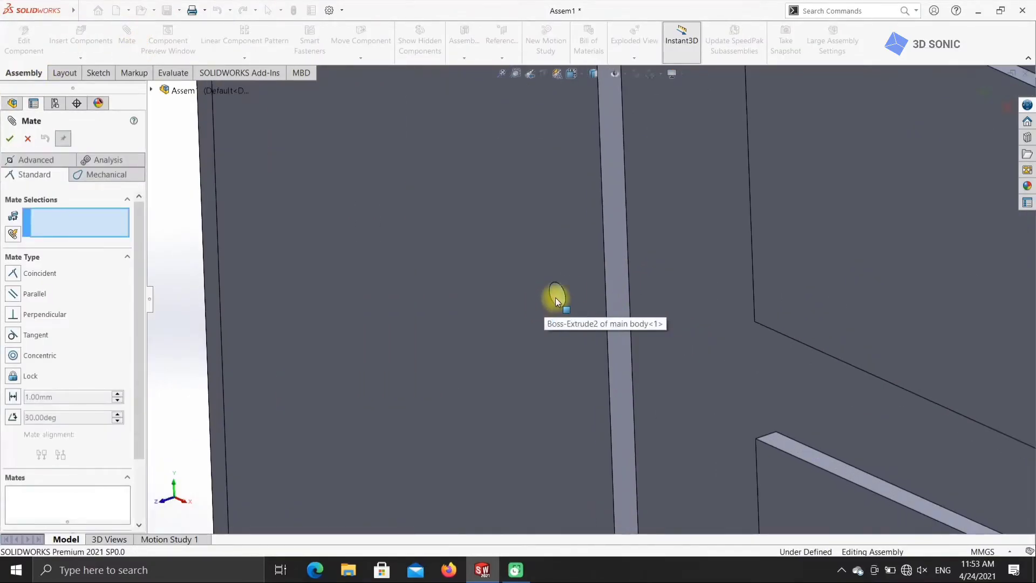
left_click(558, 299)
scroll(559, 298, "up", 5)
middle_click_drag(342, 392, 540, 374)
scroll(540, 374, "down", 4)
scroll(539, 374, "down", 2)
left_click(445, 309)
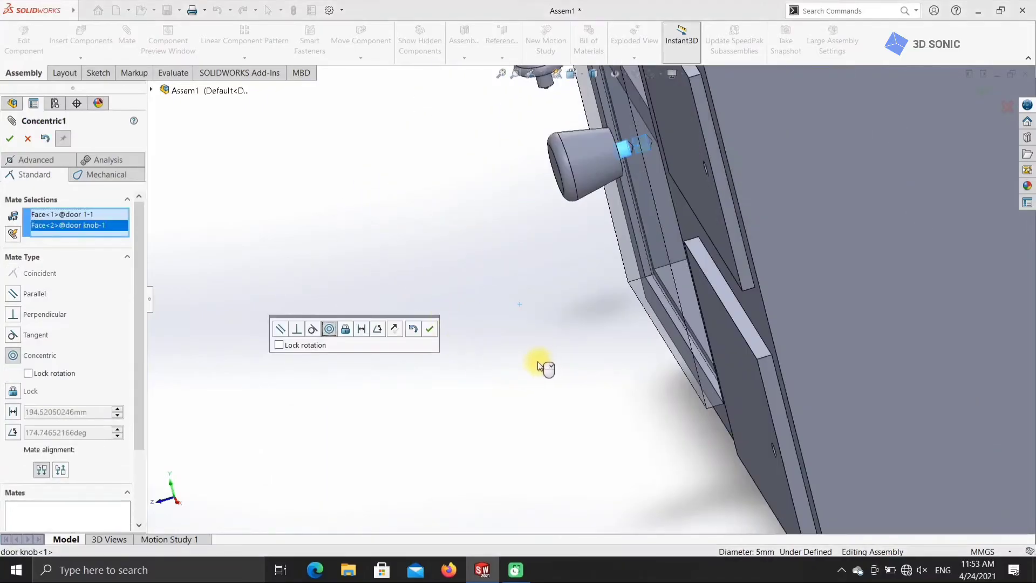
left_click(429, 329)
Mate the back face of the door knob's body coincident with door 1's front face and finish the Mate command
scroll(583, 301, "down", 4)
scroll(620, 335, "up", 4)
scroll(612, 290, "down", 3)
scroll(569, 343, "down", 2)
scroll(577, 335, "up", 2)
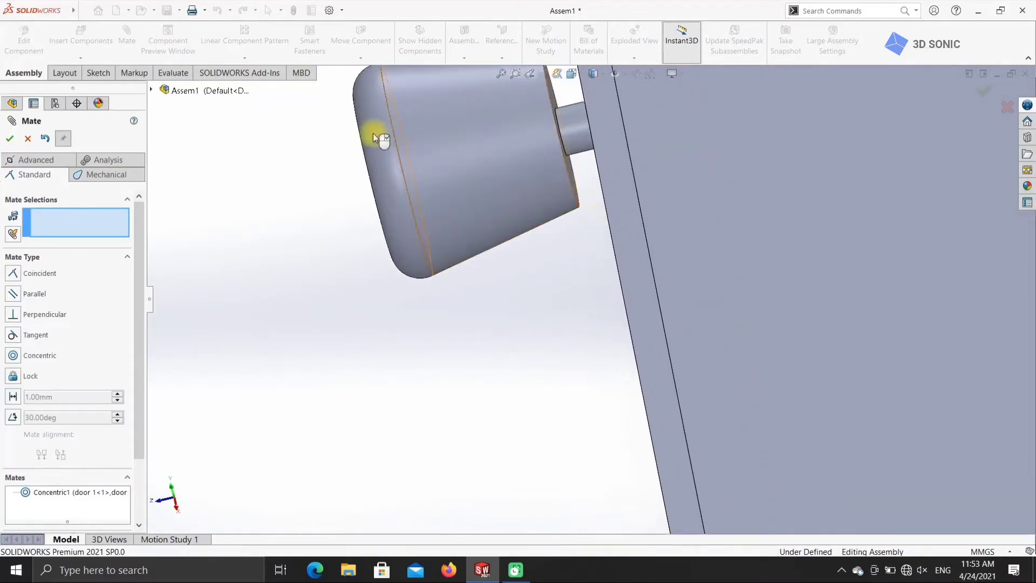
left_click(575, 181)
scroll(562, 247, "down", 3)
left_click(277, 361)
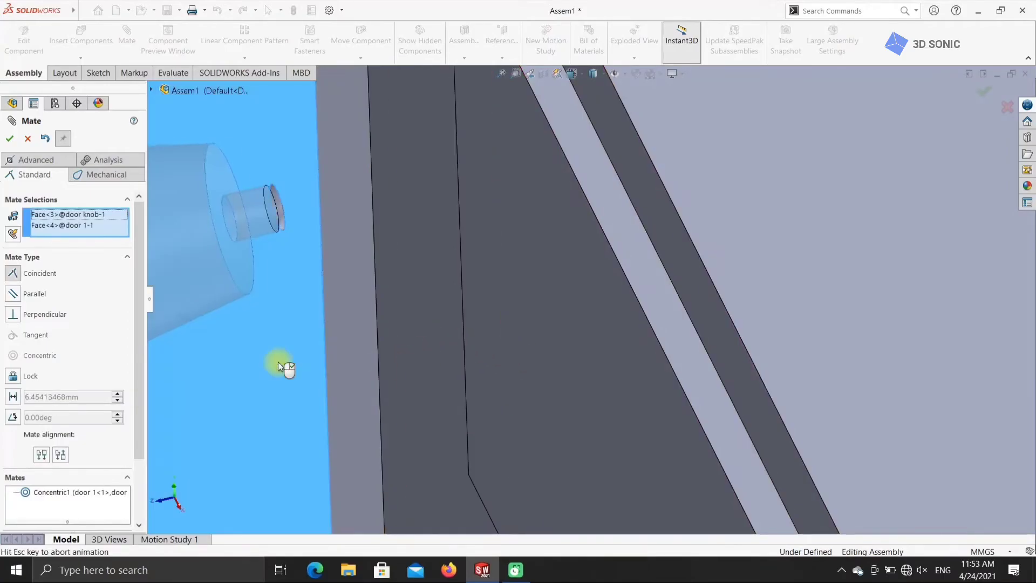
left_click(263, 381)
scroll(416, 384, "up", 5)
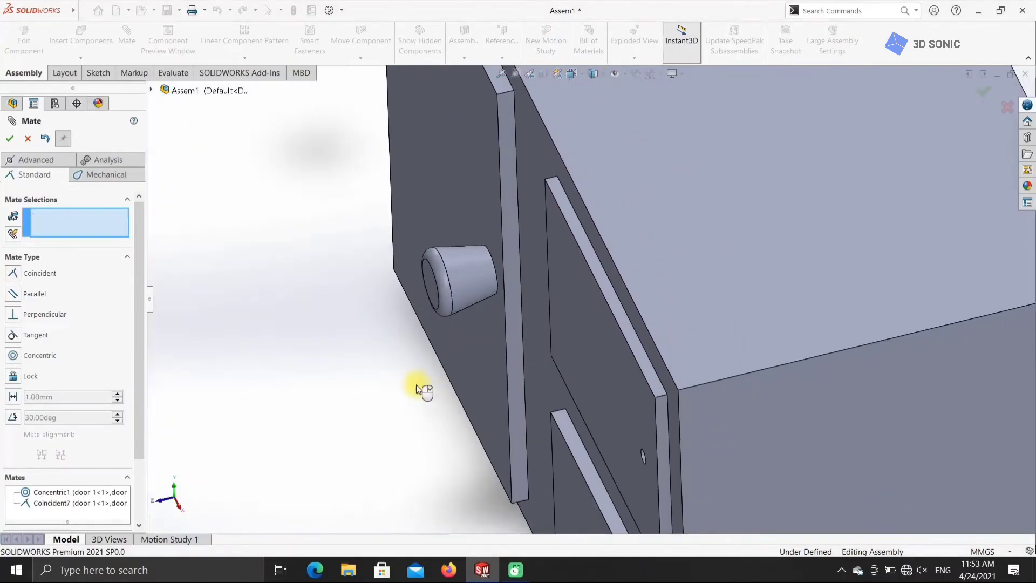
scroll(682, 428, "up", 2)
scroll(636, 453, "down", 8)
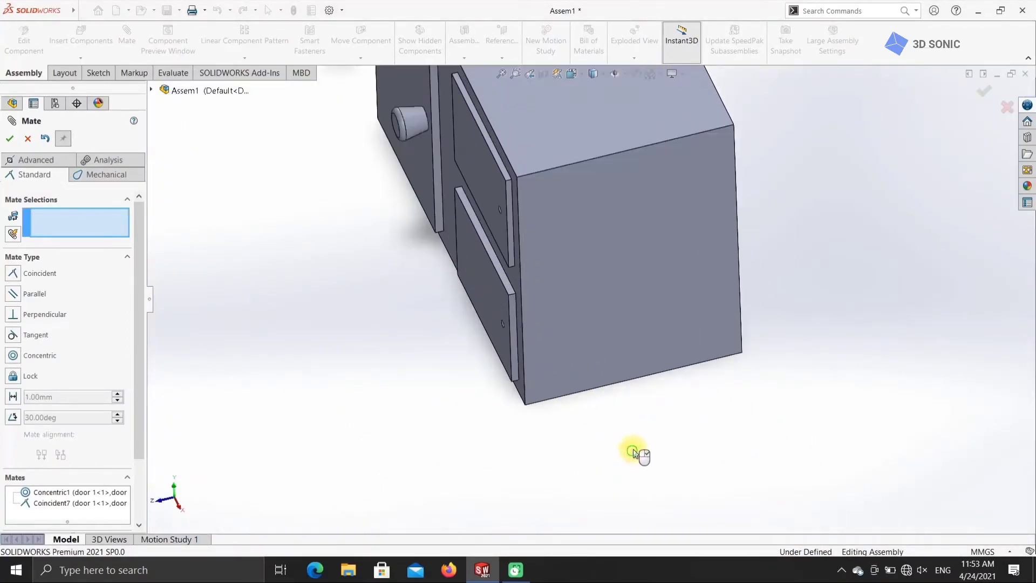
left_click(9, 138)
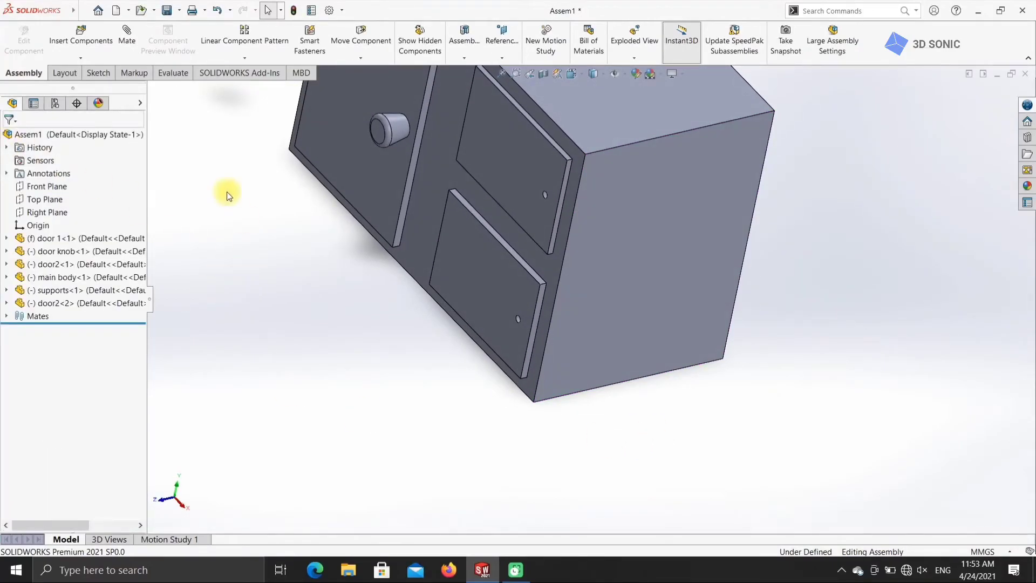
Insert a second copy of the door knob and place it in front of the cabinet
left_click(87, 52)
left_click(549, 211)
left_click(713, 398)
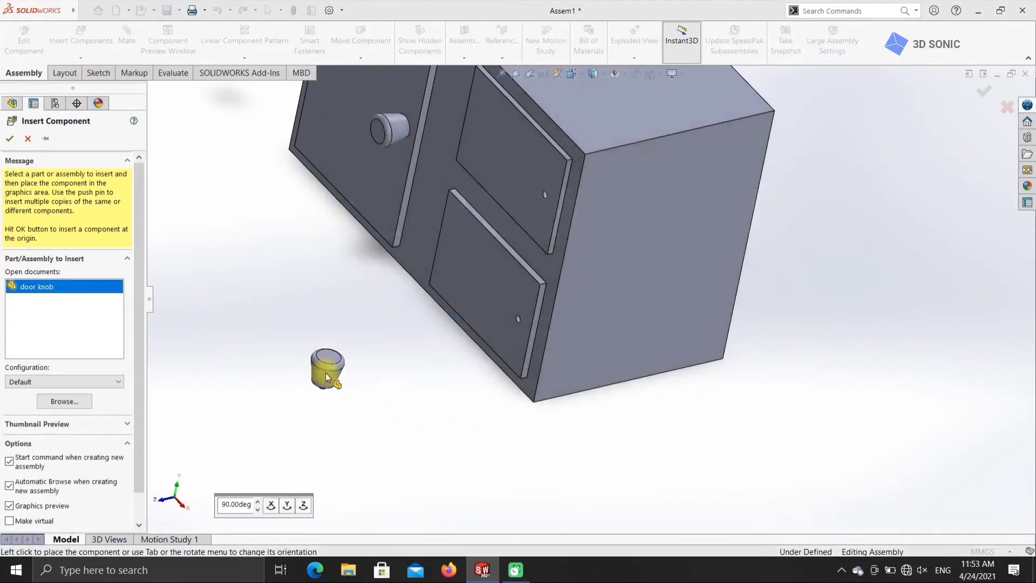
left_click(327, 376)
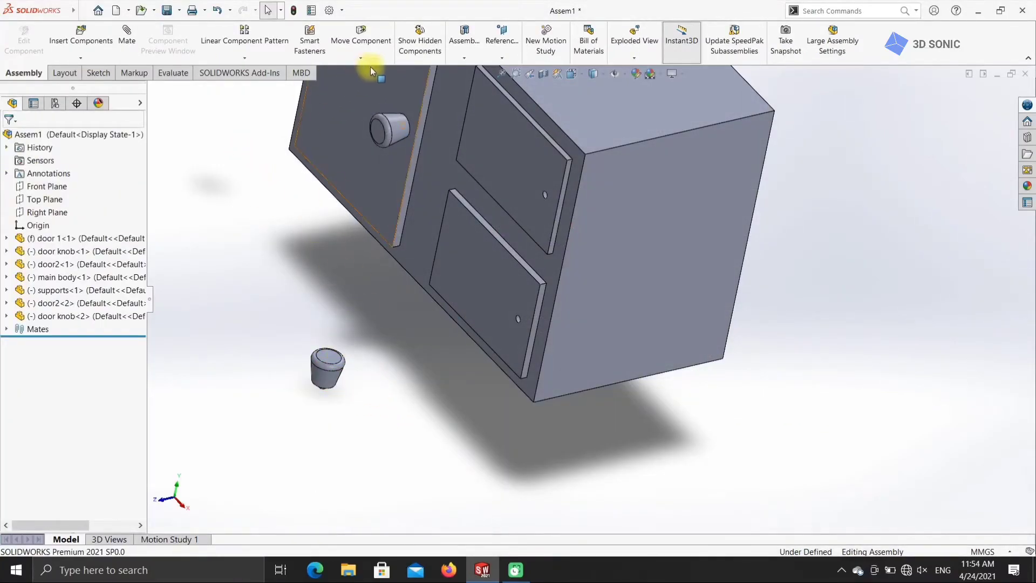
Rotate the second door knob freely so its stem points toward the cabinet's small doors
left_click(371, 61)
left_click(370, 84)
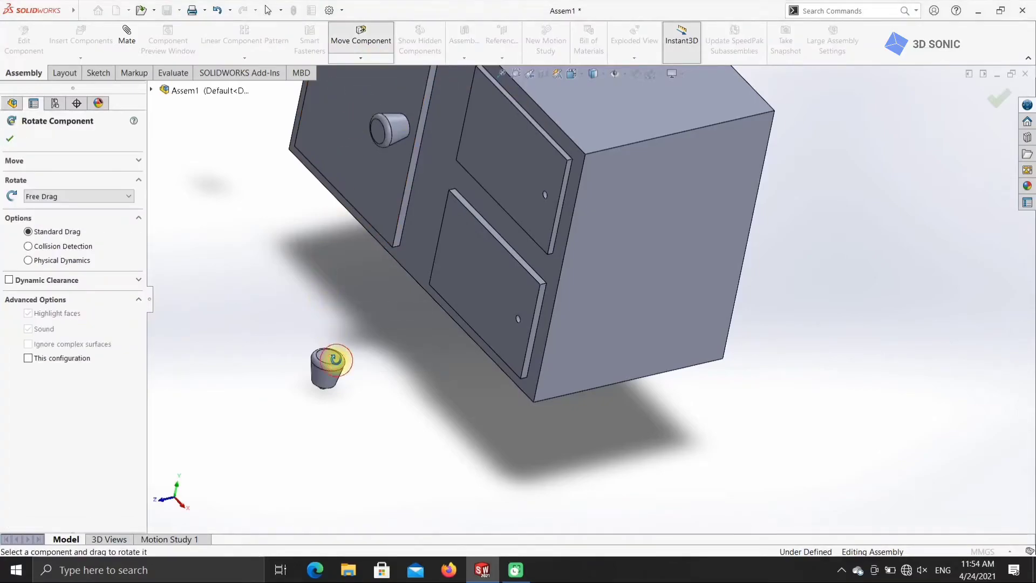
mouse_move(311, 358)
left_mouse_down()
mouse_move(259, 423)
mouse_move(306, 366)
left_mouse_up()
left_click_drag(290, 478, 290, 451)
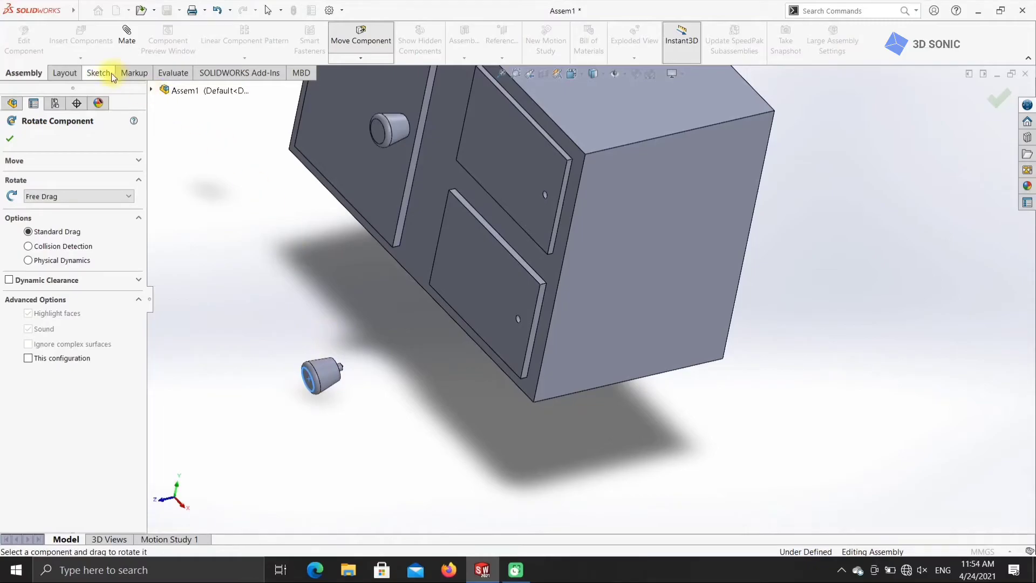
key("Escape")
Mate the second door knob's stem concentric with the knob hole in the lower small door
left_click(127, 35)
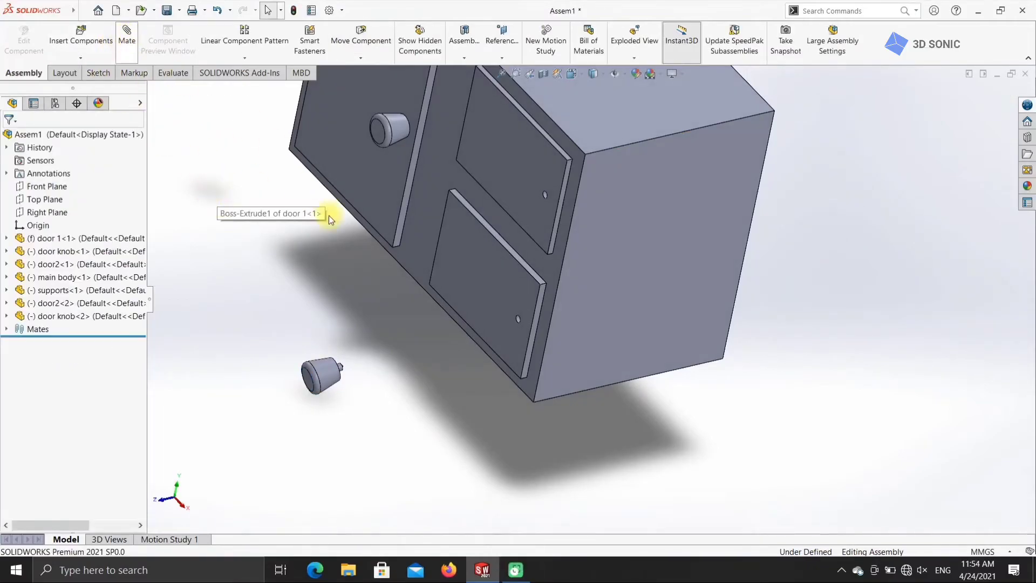
scroll(523, 326, "down", 3)
left_click(529, 305)
scroll(322, 390, "up", 4)
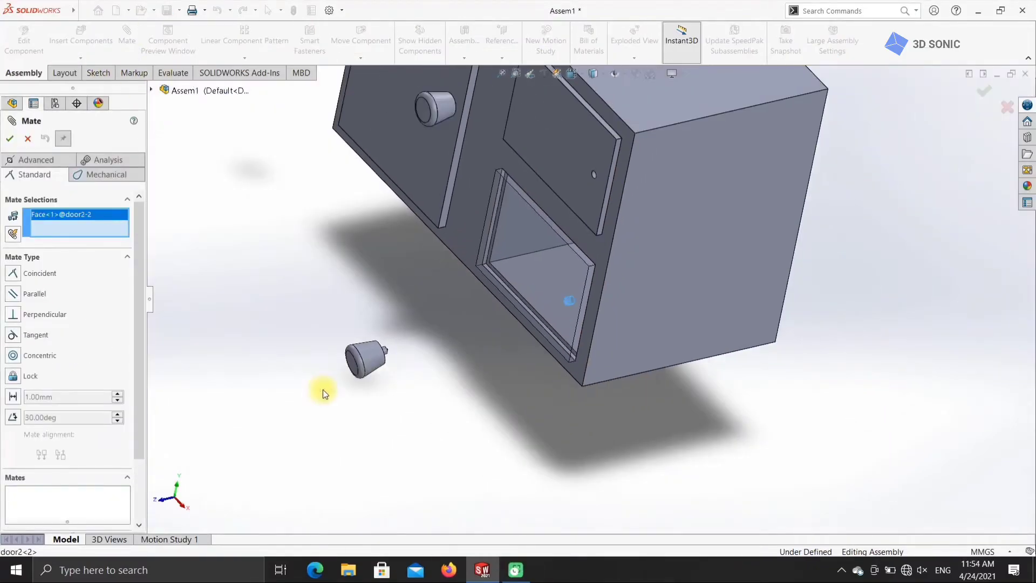
scroll(409, 323, "down", 3)
left_click(428, 397)
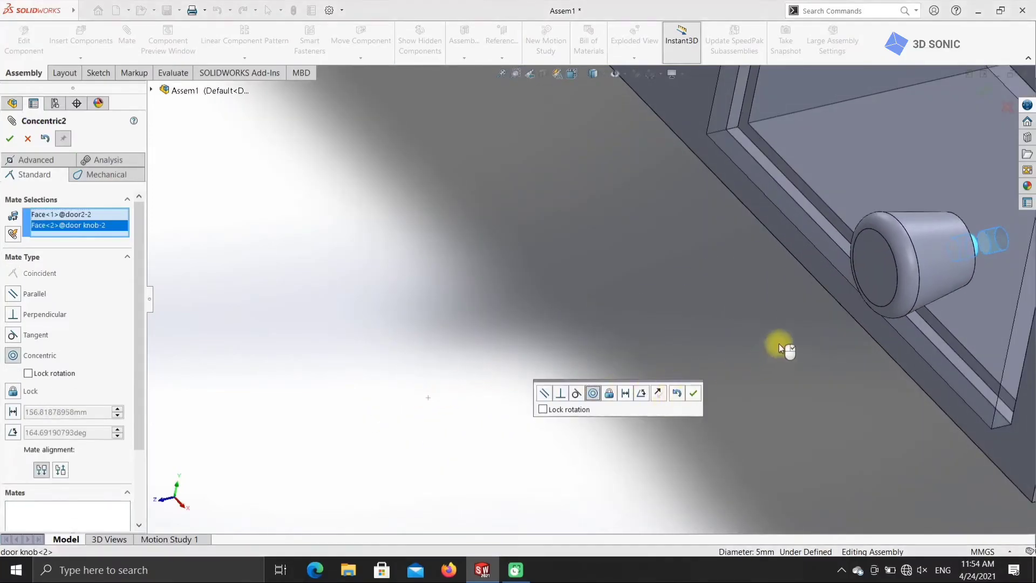
left_click(696, 392)
Mate the back face of the second knob's body coincident with the lower small door's front face and finish the Mate command
scroll(735, 388, "up", 4)
scroll(624, 277, "down", 5)
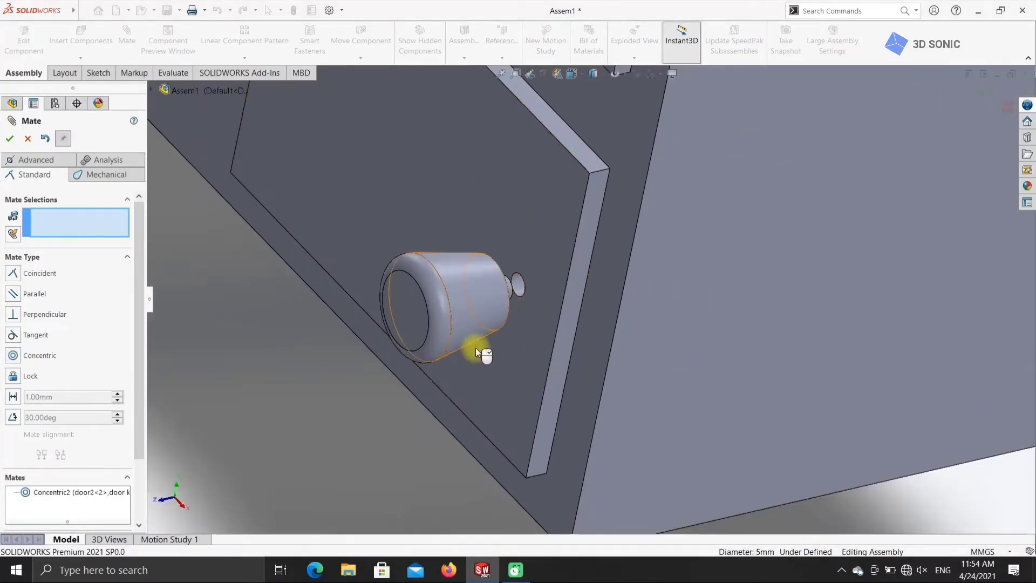
left_click(539, 252)
scroll(724, 273, "up", 3)
middle_click_drag(724, 273, 664, 287)
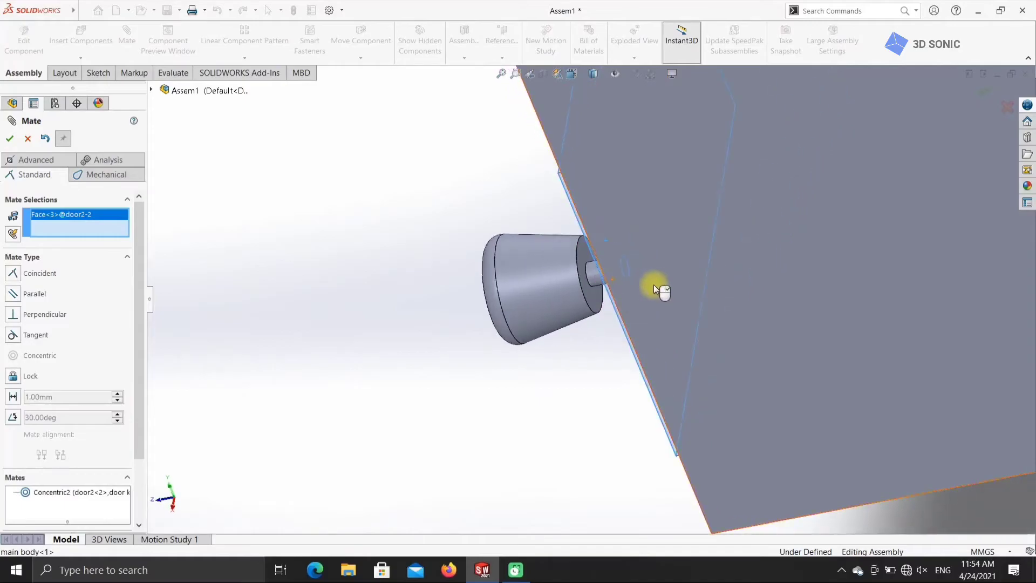
left_click(597, 293)
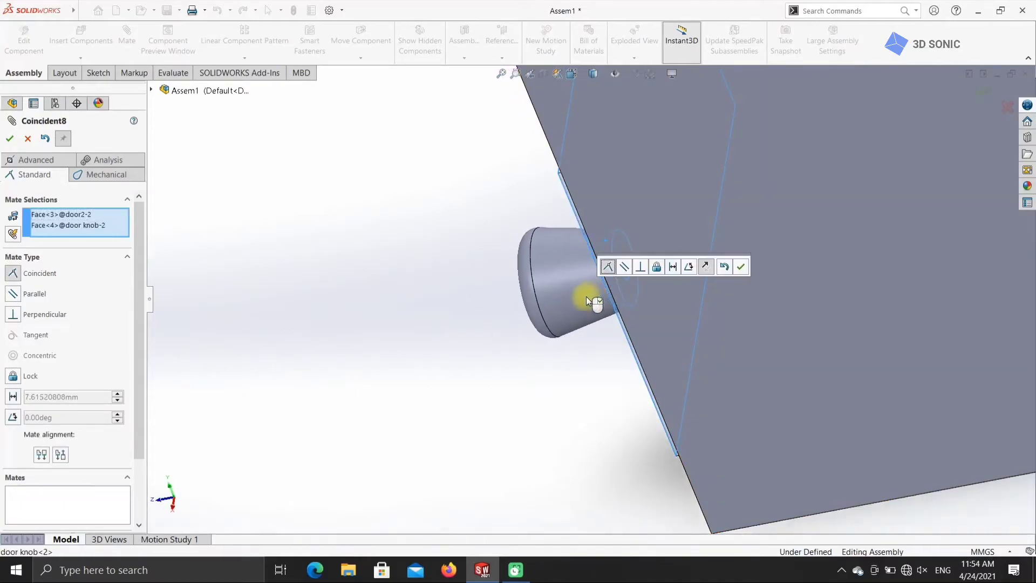
left_click(741, 268)
middle_click_drag(379, 270, 679, 397)
scroll(670, 351, "up", 3)
scroll(670, 351, "down", 2)
middle_click_drag(671, 351, 287, 264)
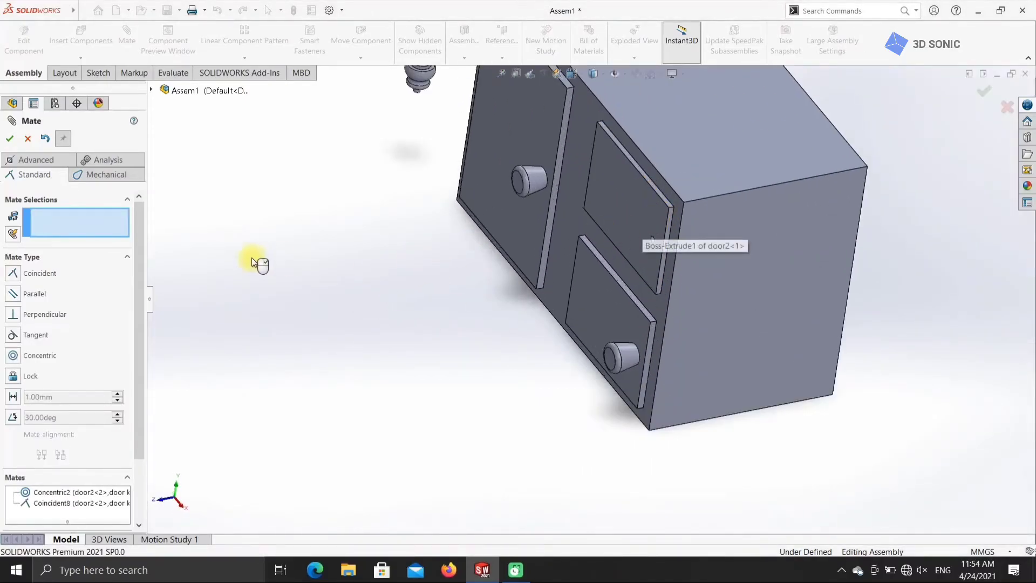
left_click(10, 138)
Insert a third copy of the door knob and place it in front of the cabinet
left_click(80, 57)
left_click(98, 69)
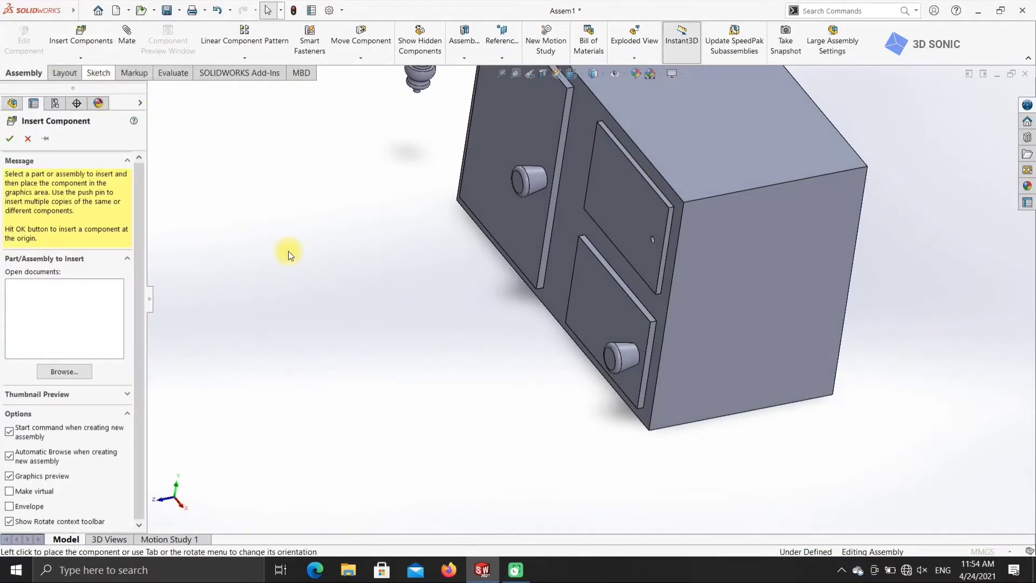
left_click(546, 207)
left_click(724, 399)
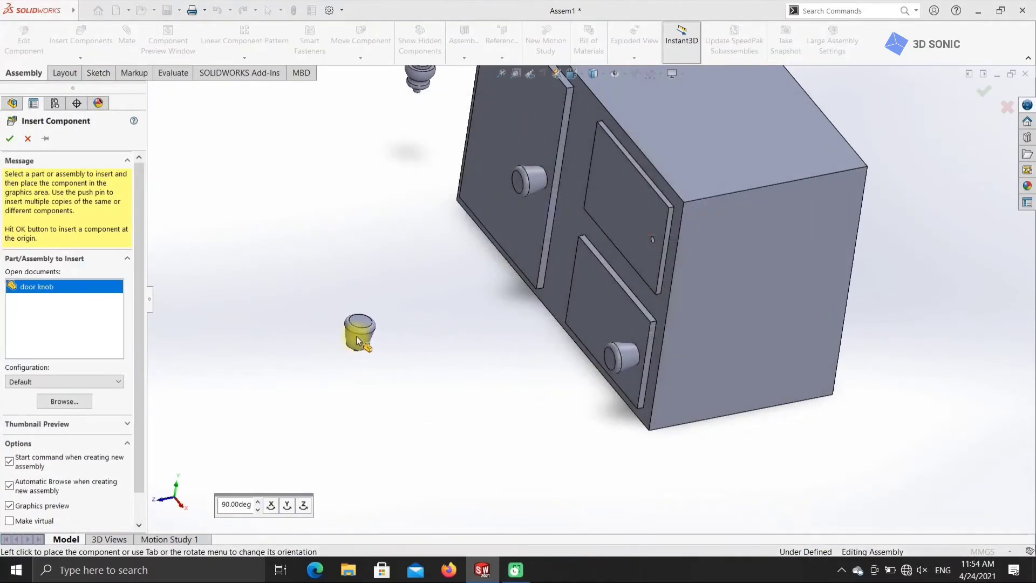
left_click(359, 339)
Rotate the third door knob freely so its stem points toward the upper small door
left_click(358, 58)
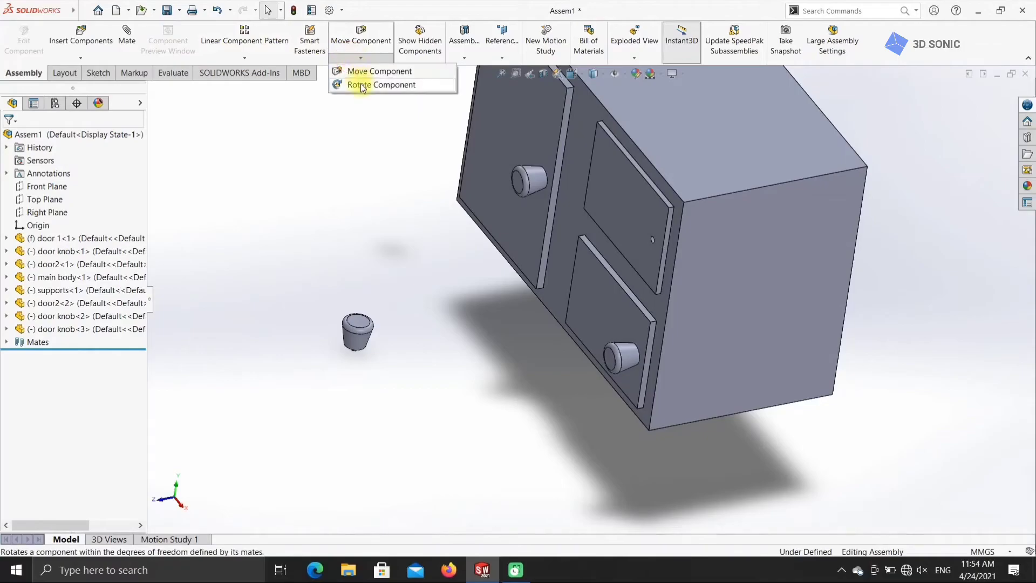
left_click(358, 83)
left_click_drag(372, 321, 340, 329)
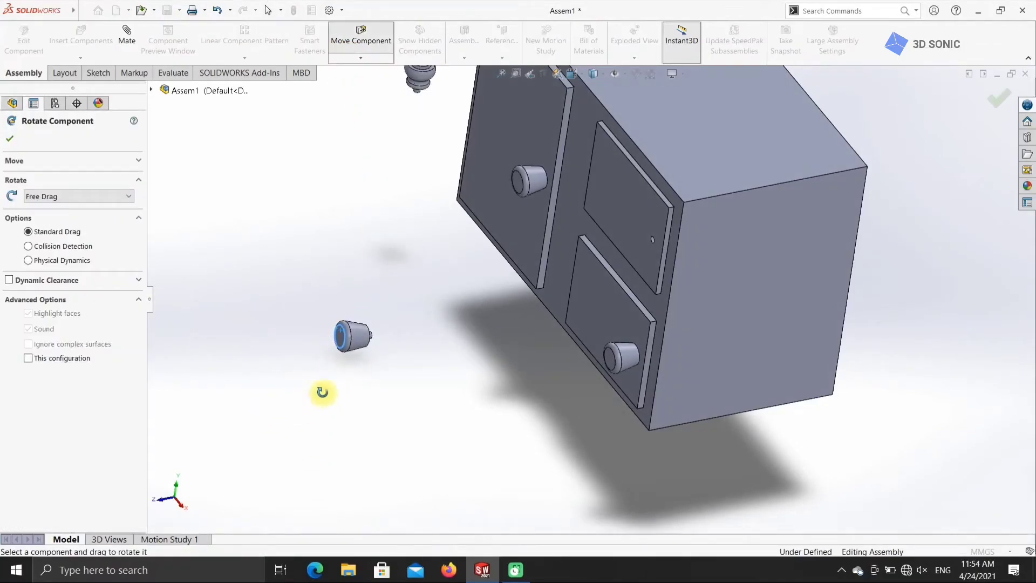
key("Escape")
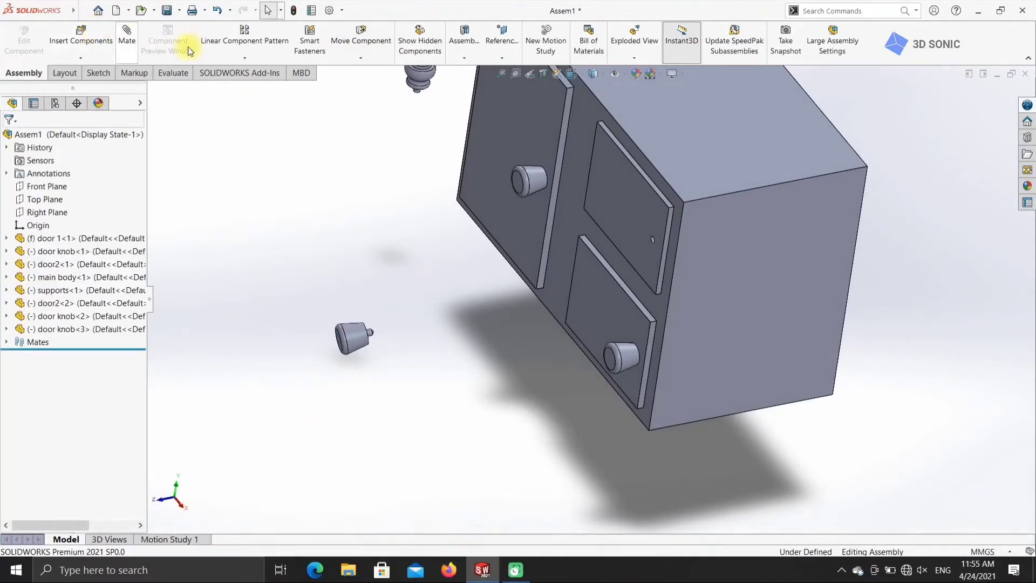
left_click(128, 37)
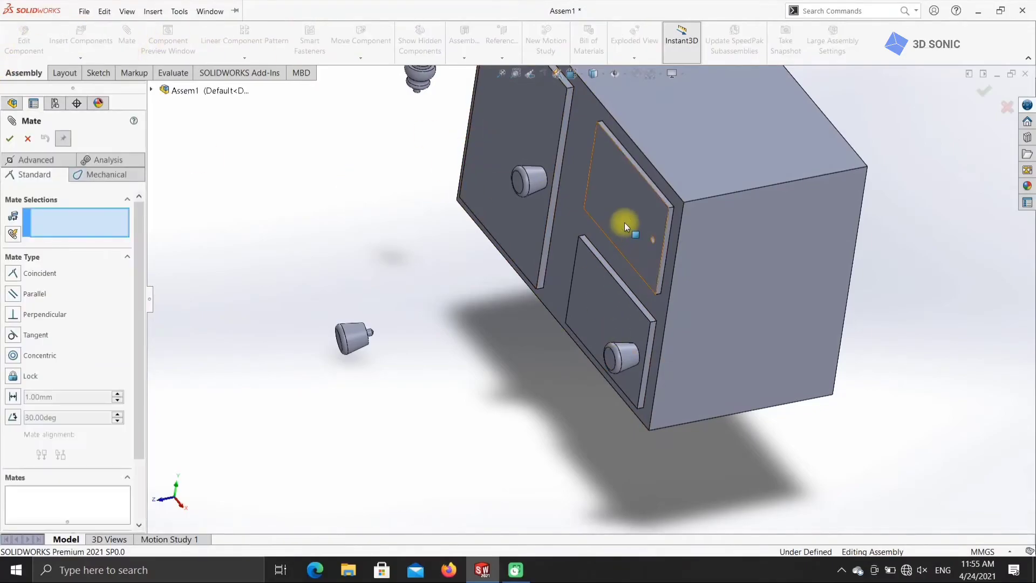
left_click(624, 223)
middle_click_drag(436, 329, 427, 312)
key("Escape")
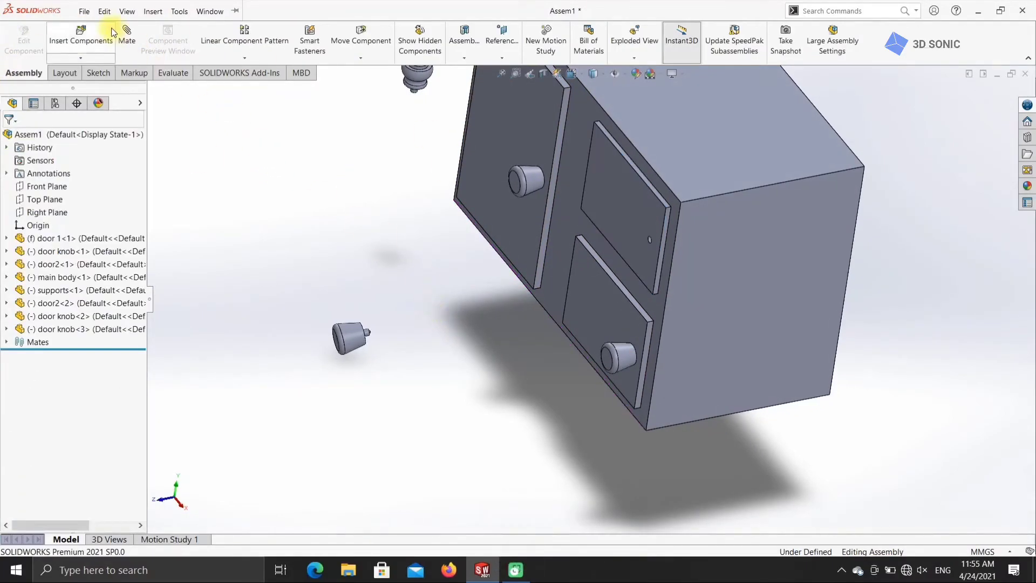
Mate the third door knob's stem concentric with the knob hole in the upper small door
scroll(710, 264, "down", 5)
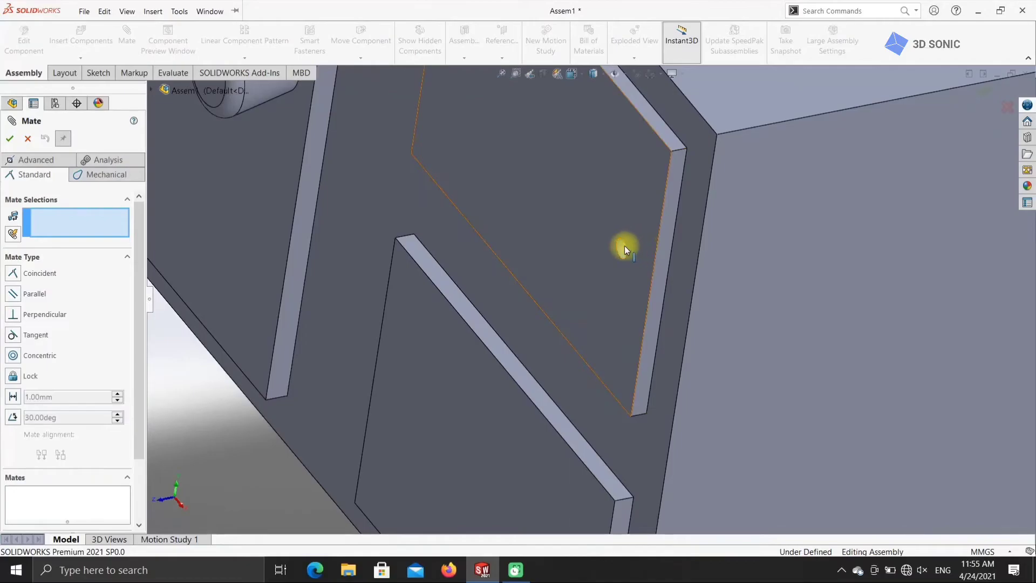
left_click(623, 251)
scroll(616, 255, "up", 5)
scroll(363, 364, "down", 6)
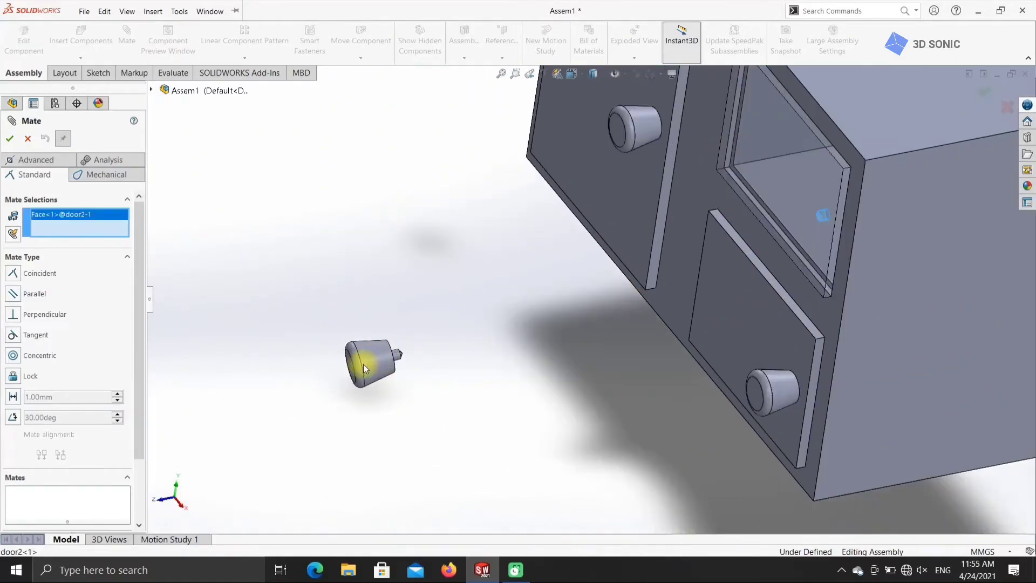
left_click(438, 342)
scroll(671, 397, "up", 3)
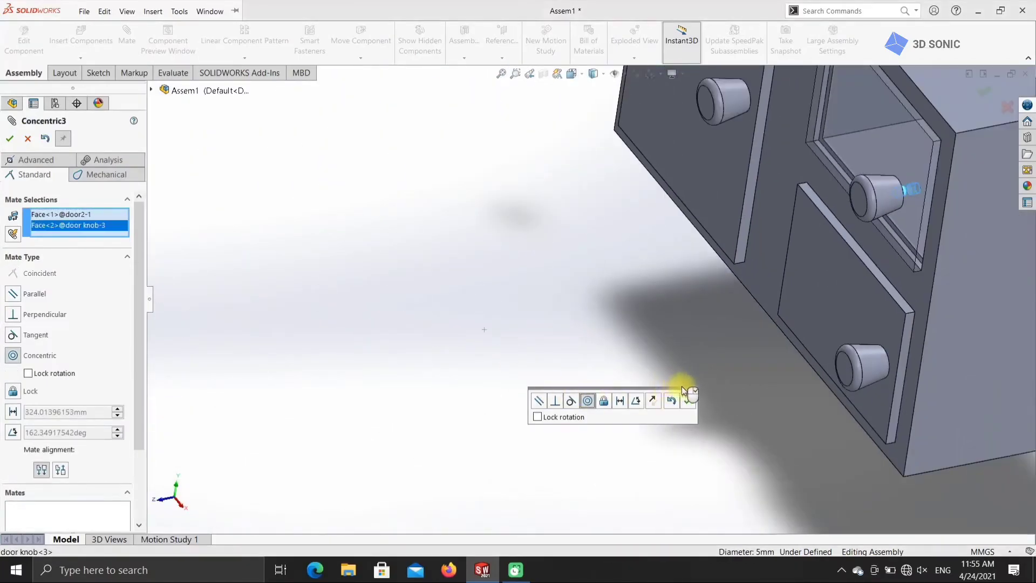
right_click(686, 400)
Mate the back face of the third knob's body coincident with the upper small door's front face and finish the Mate command
scroll(770, 377, "up", 4)
scroll(654, 300, "down", 8)
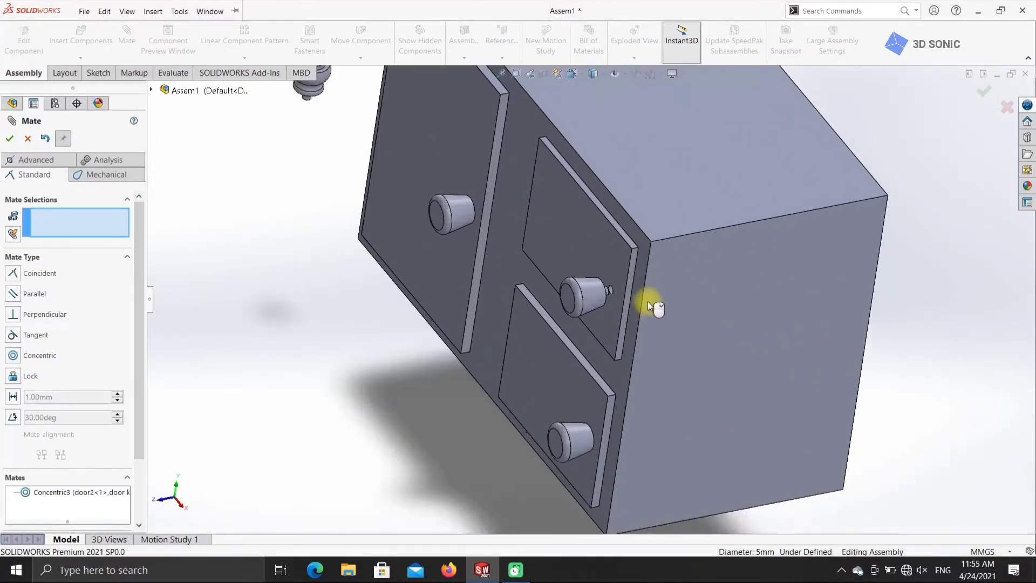
middle_click_drag(693, 298, 606, 330)
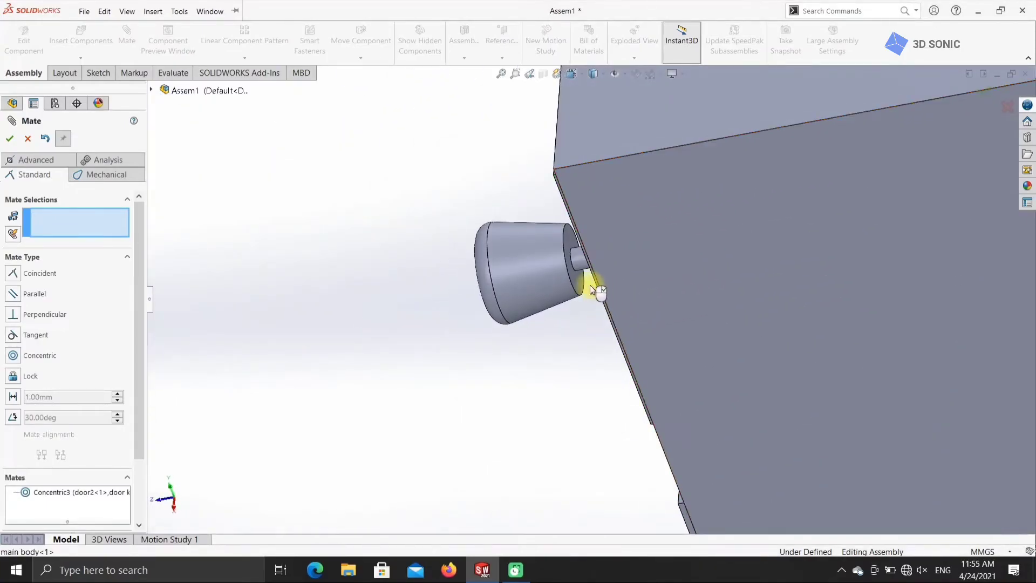
left_click(574, 278)
middle_click_drag(529, 348, 539, 307)
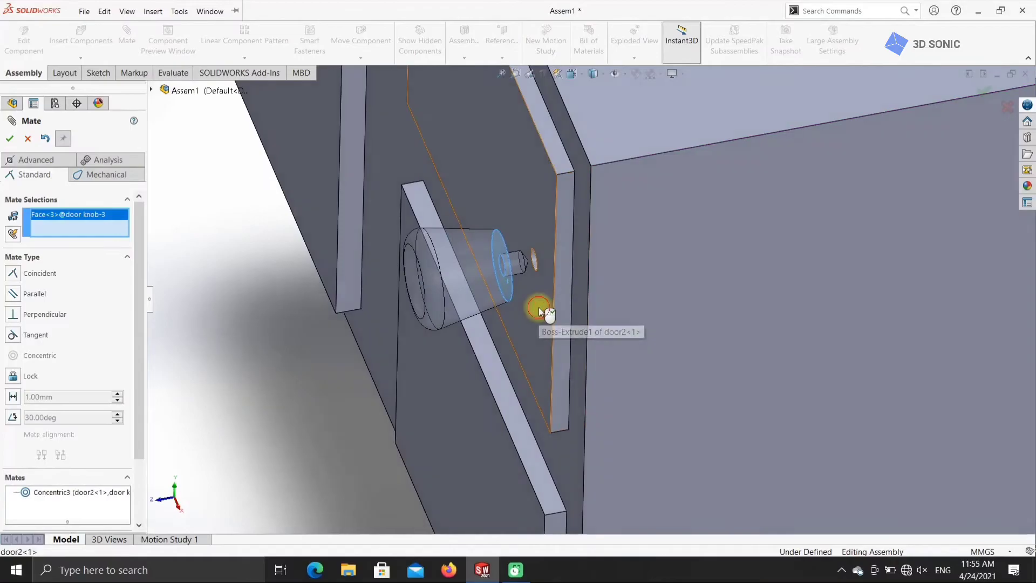
left_click(536, 309)
left_click(686, 325)
scroll(670, 352, "up", 6)
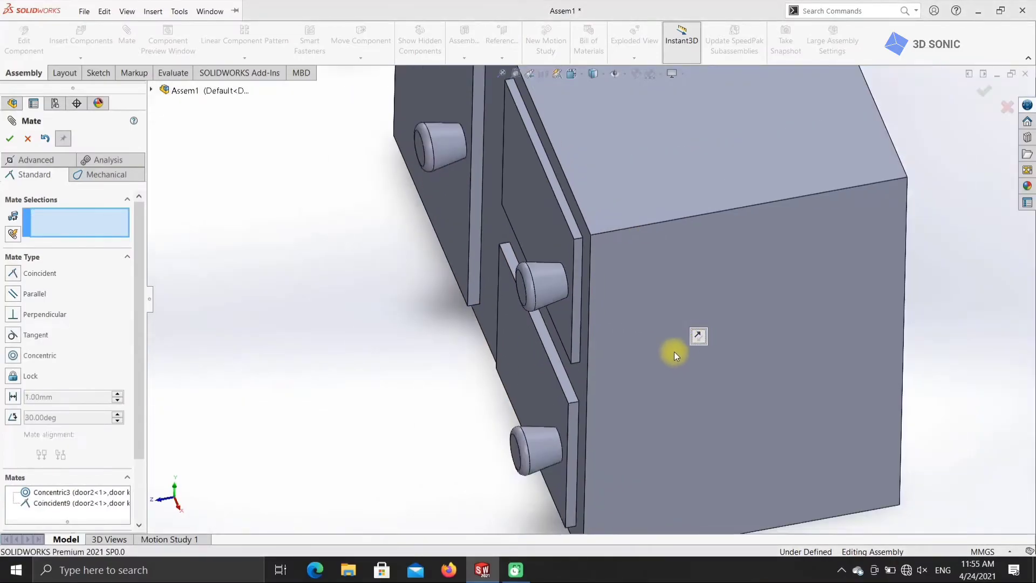
key("Escape")
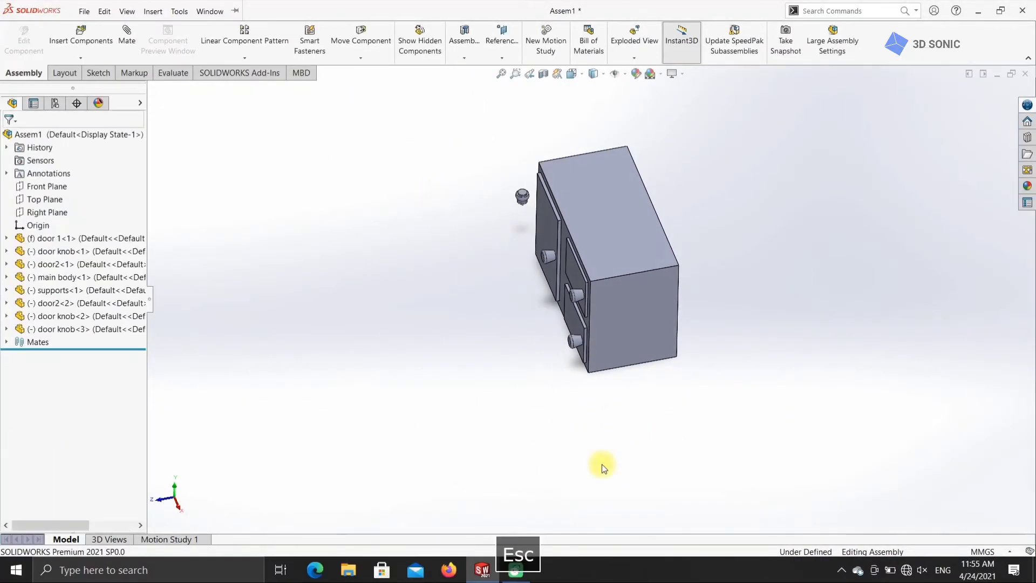
Move the turned support below the cabinet and rotate it freely so its stem points toward the holes in the main body's underside
left_click_drag(523, 203, 600, 387)
middle_click_drag(547, 368, 634, 338)
scroll(611, 328, "down", 3)
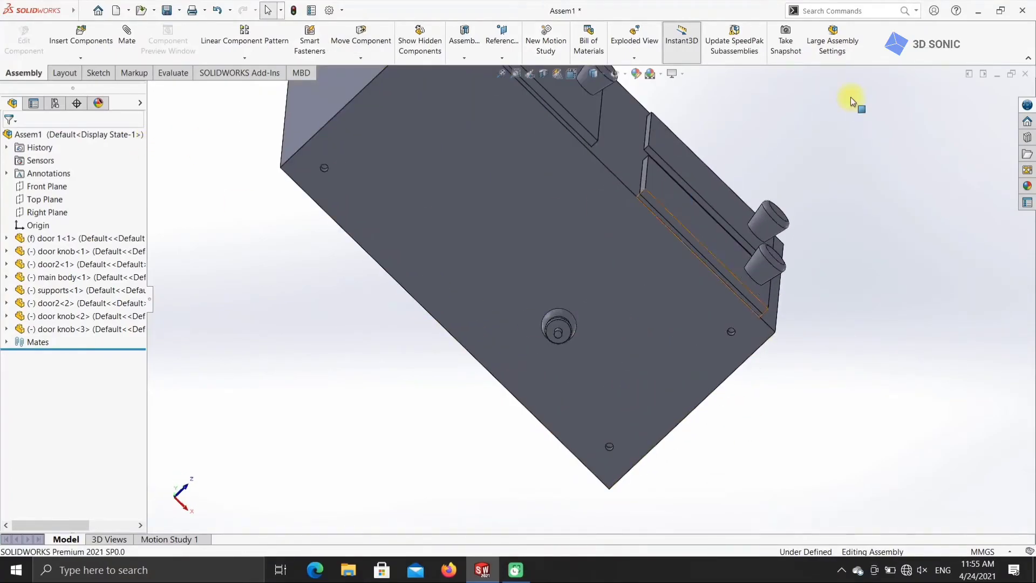
middle_click_drag(850, 97, 787, 122)
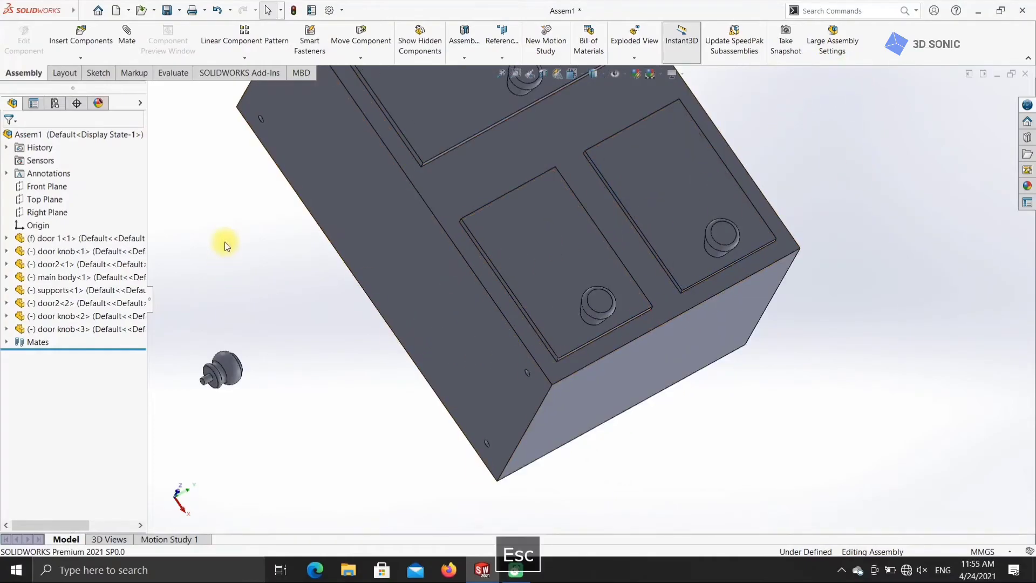
left_click(357, 57)
left_click(399, 84)
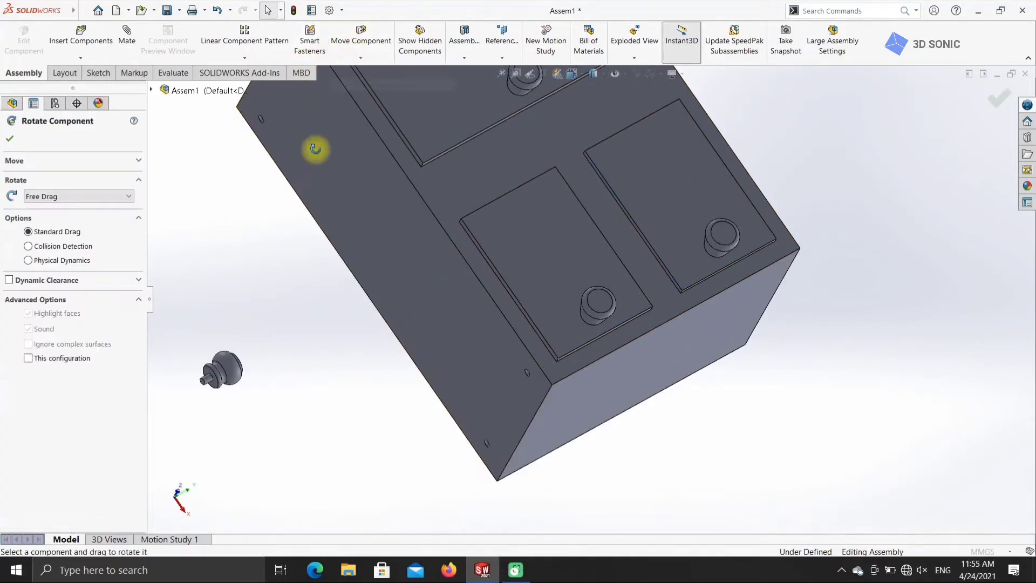
scroll(231, 358, "down", 4)
left_click_drag(227, 366, 218, 391)
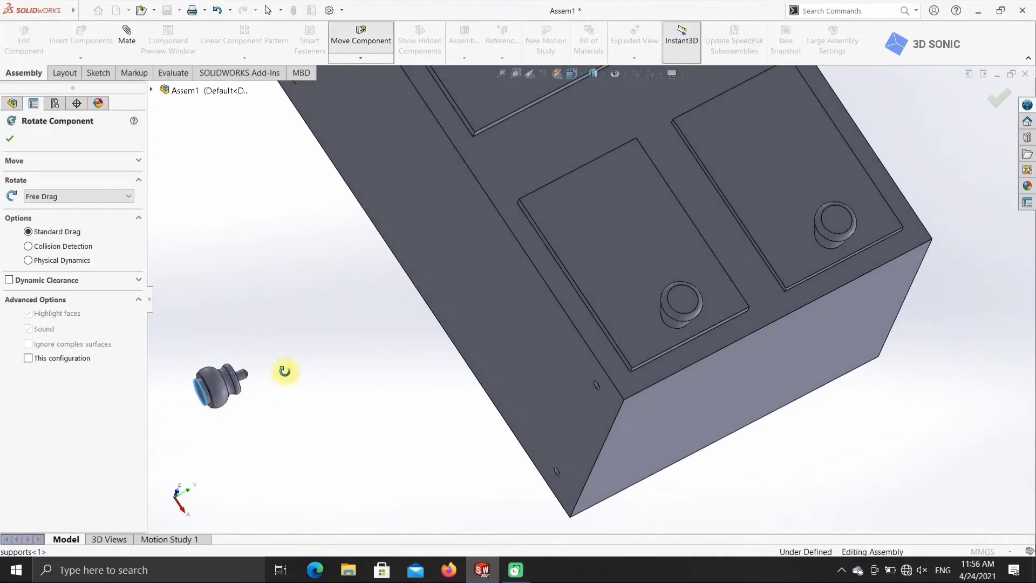
key("Escape")
Mate the support's stem concentric with the hole at the front right corner of the main body's underside
scroll(547, 421, "down", 3)
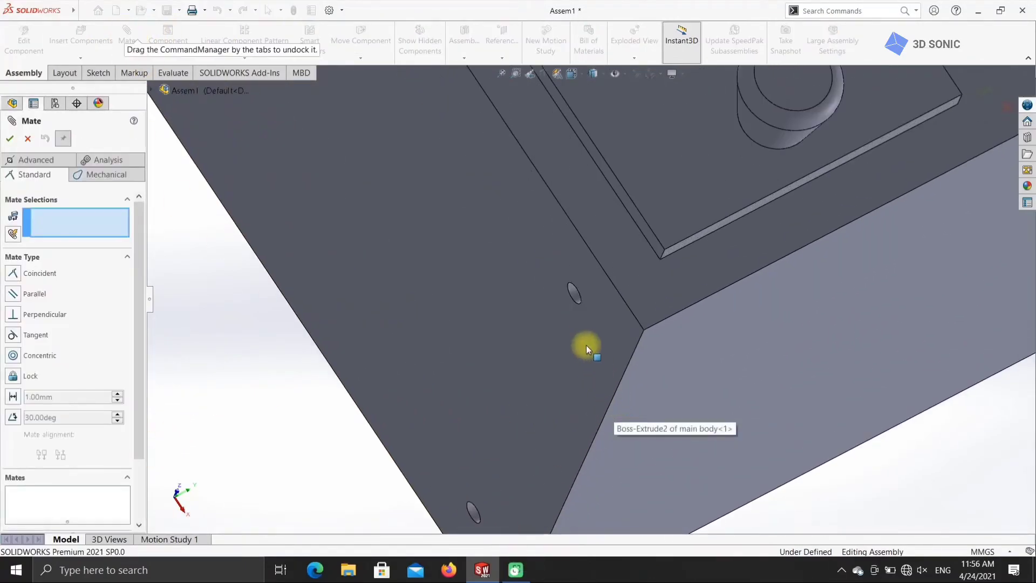
left_click(571, 289)
scroll(422, 377, "up", 5)
left_click(335, 293)
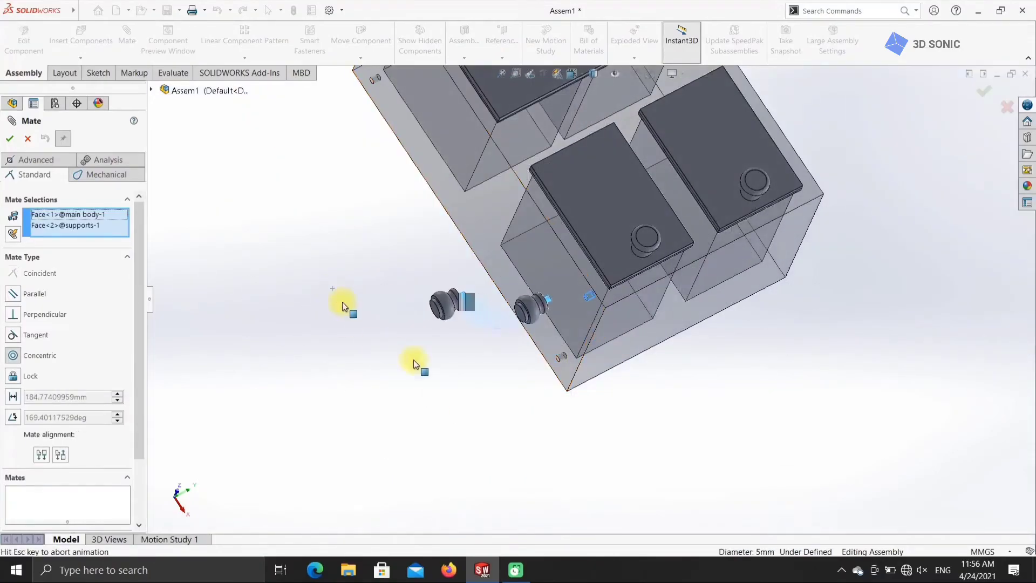
left_click(485, 414)
Mate the support's flange face around the stem coincident with the main body's underside and finish the Mate command
scroll(453, 268, "down", 3)
middle_click_drag(453, 268, 545, 460)
scroll(776, 465, "up", 8)
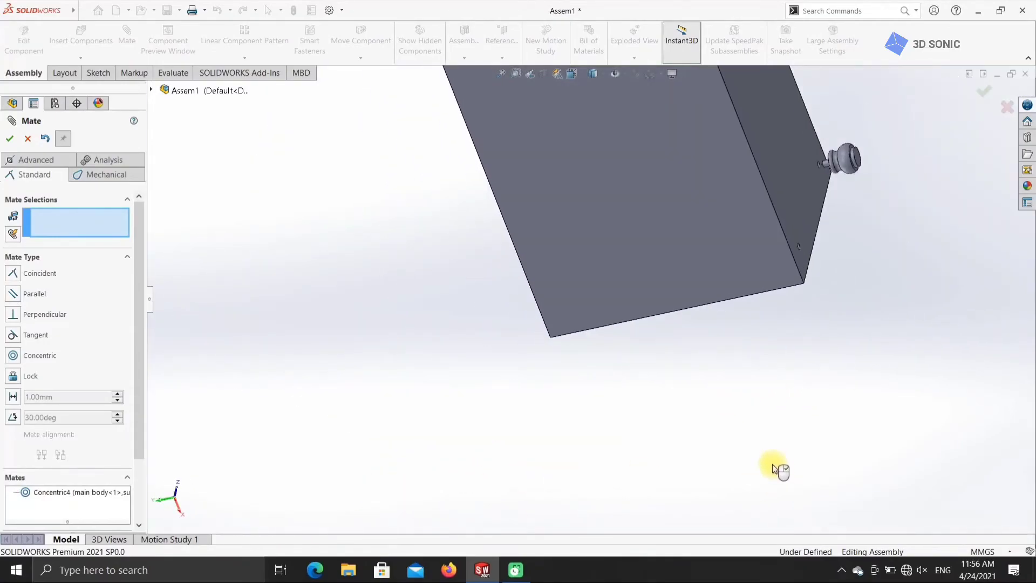
scroll(742, 267, "down", 10)
middle_click_drag(593, 505, 726, 503)
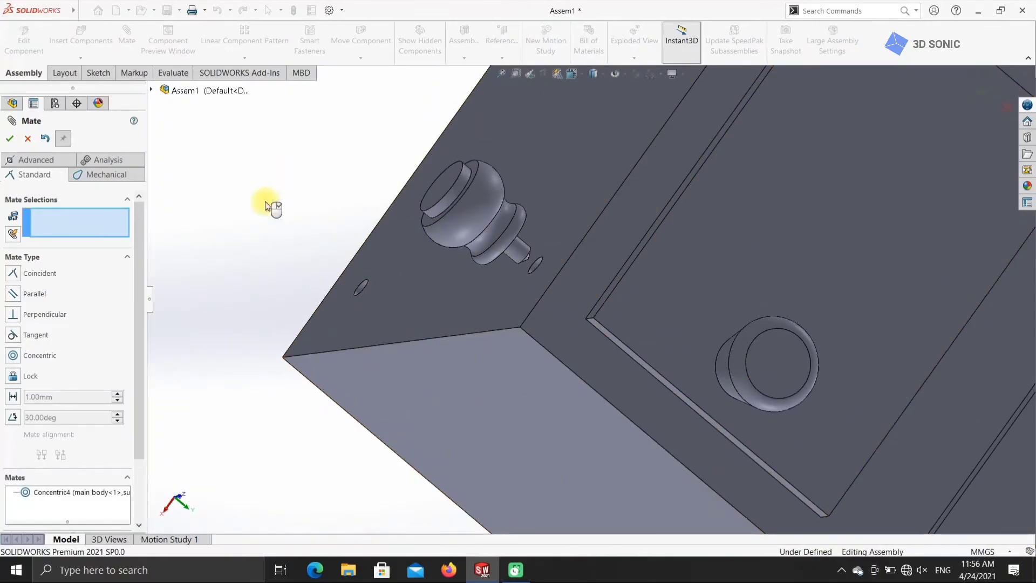
left_click(453, 289)
mouse_move(296, 238)
middle_mouse_down()
mouse_move(304, 252)
mouse_move(282, 233)
middle_mouse_up()
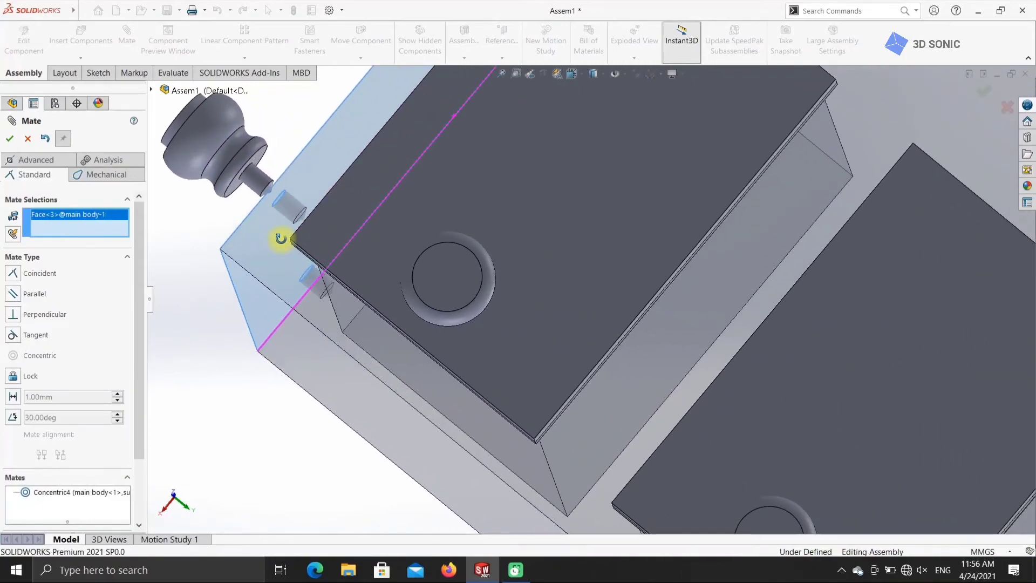
left_click(235, 185)
left_click(11, 139)
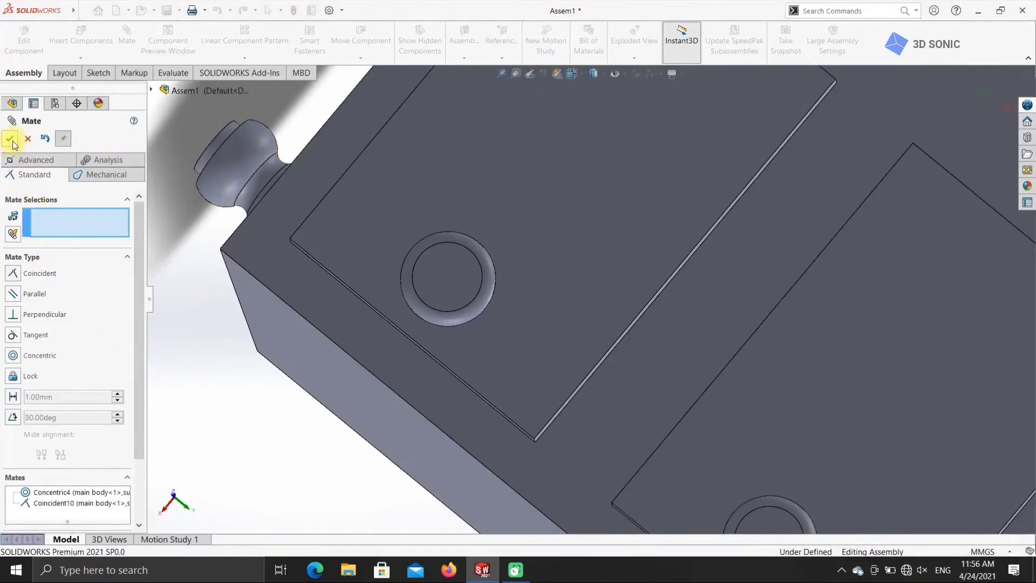
left_click(12, 140)
Start a linear component pattern with the mounted support as the component to pattern
scroll(431, 453, "up", 8)
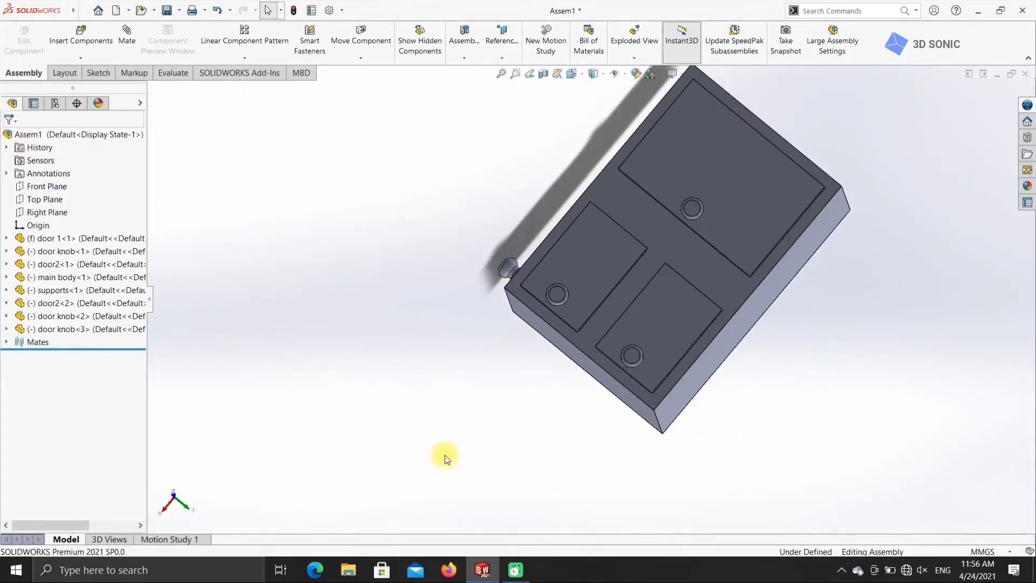
left_click(571, 73)
left_click(632, 106)
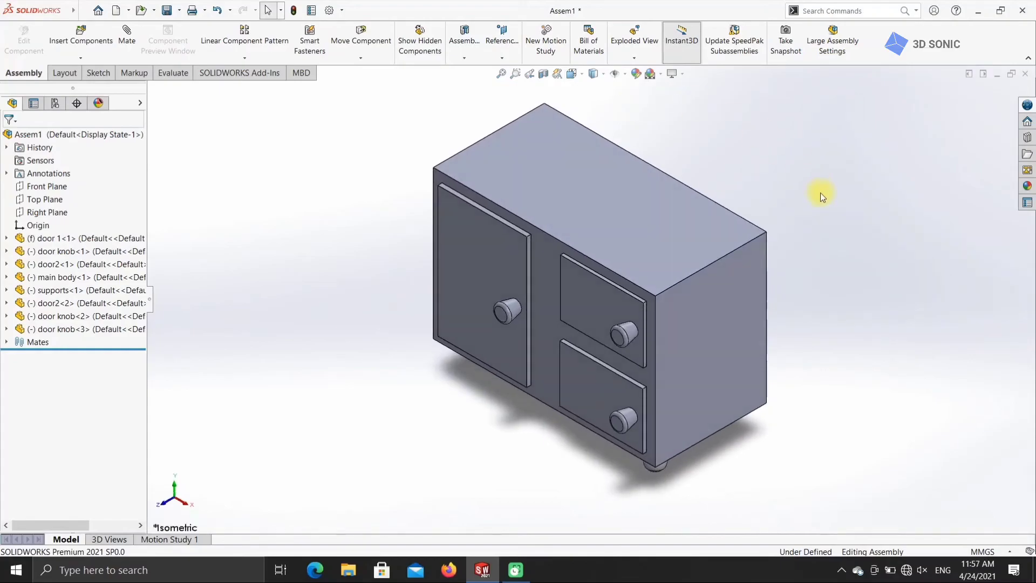
right_click(826, 274)
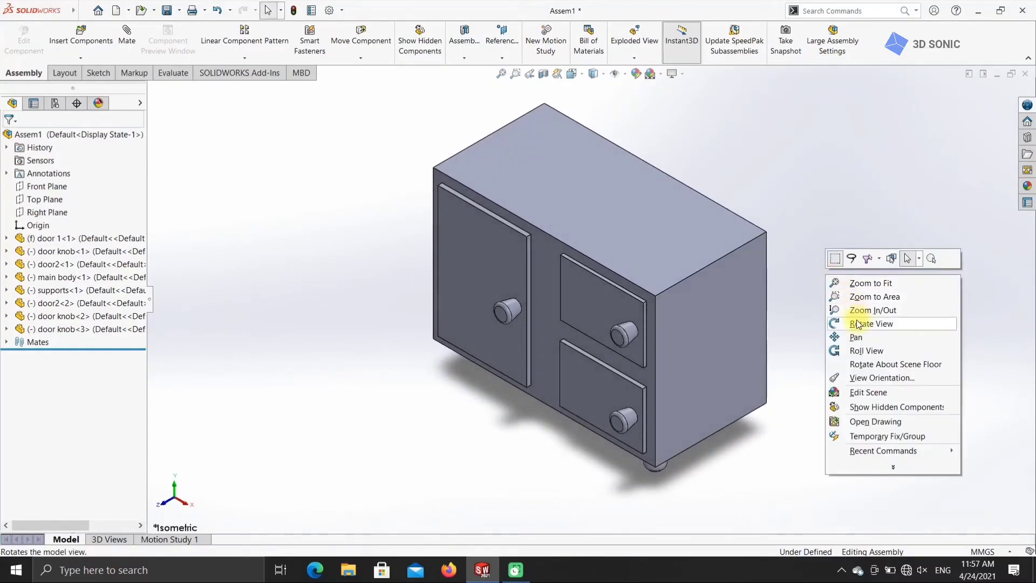
left_click(859, 323)
left_click_drag(859, 324, 529, 116)
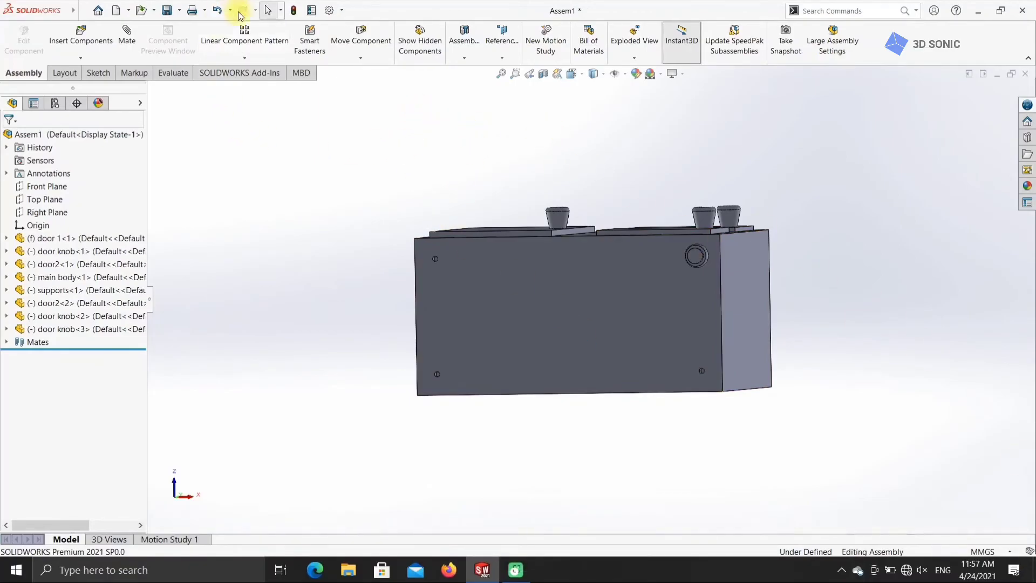
left_click(243, 41)
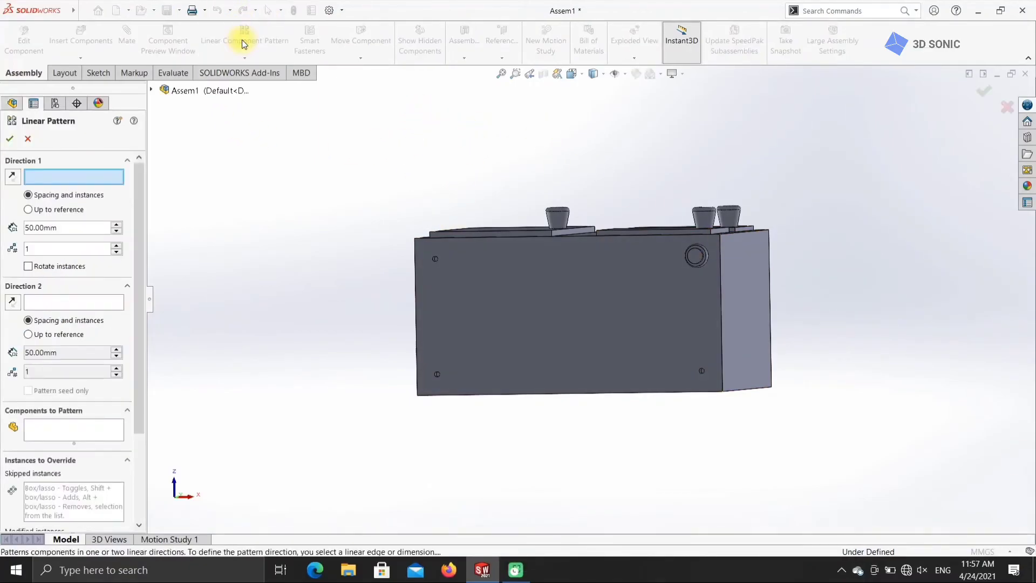
left_click(80, 435)
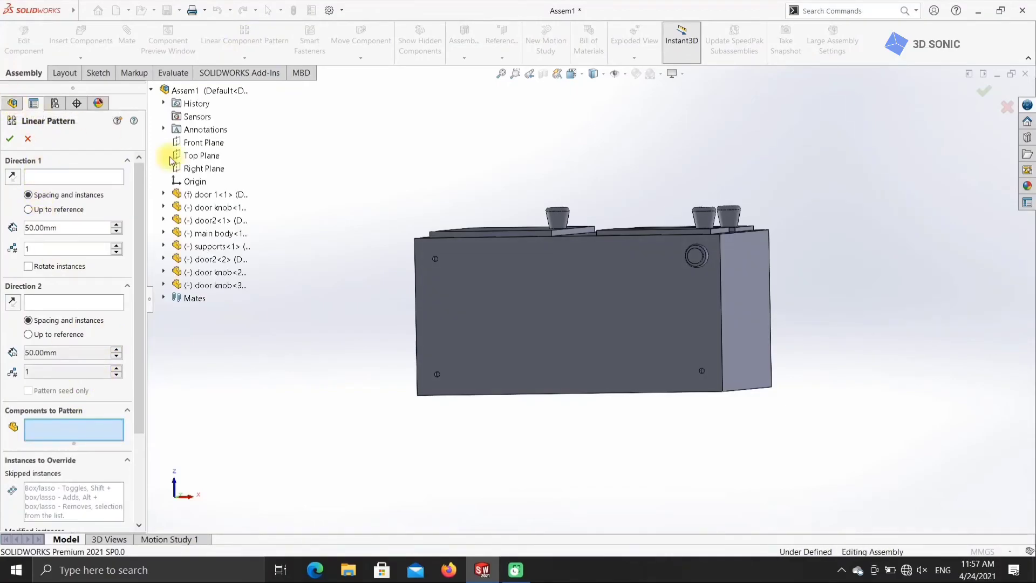
left_click(250, 247)
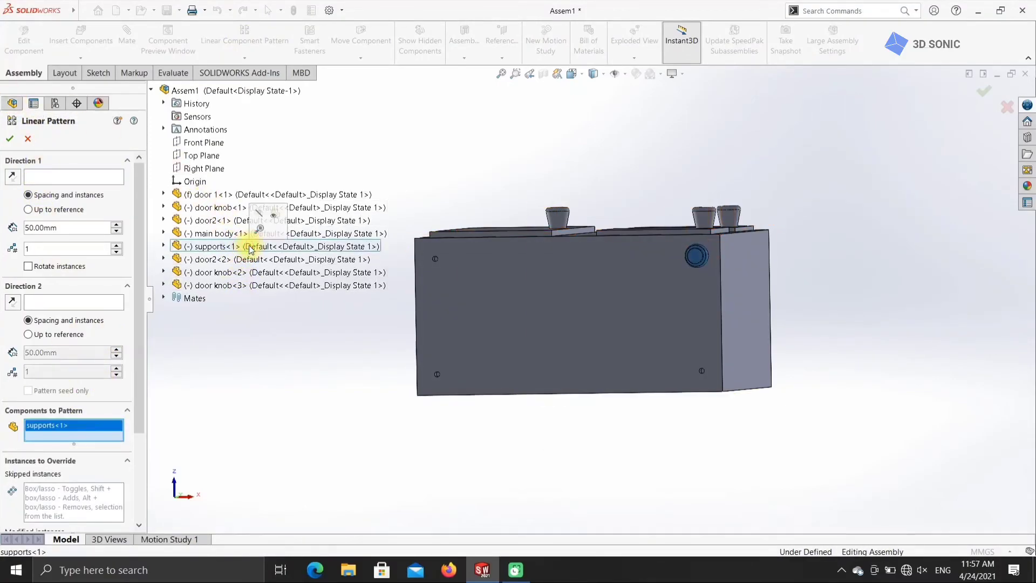
Define the pattern directions along the underside's long front edge, reversed toward the opposite corner, and along its short side edge
left_click(59, 178)
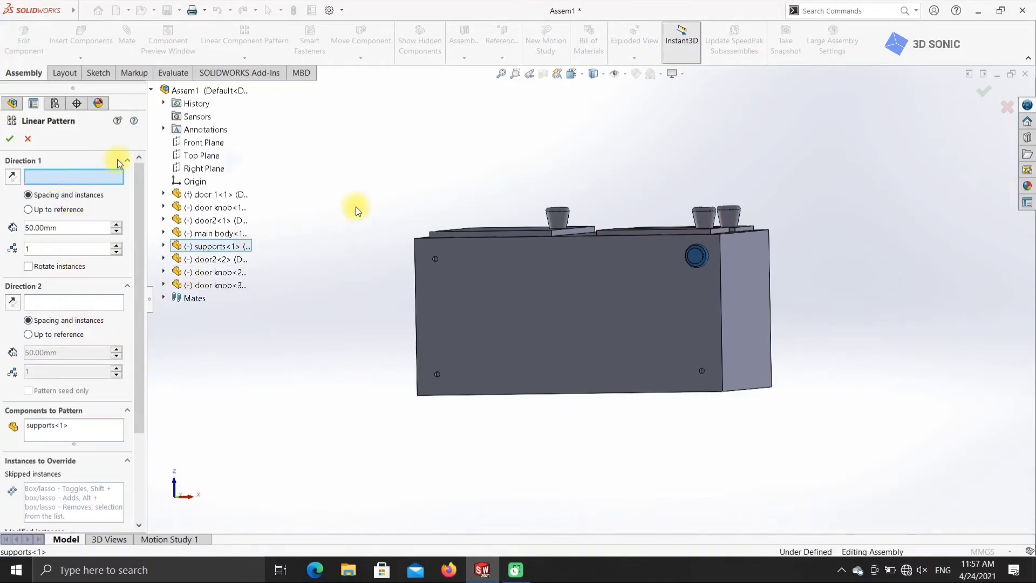
left_click(516, 238)
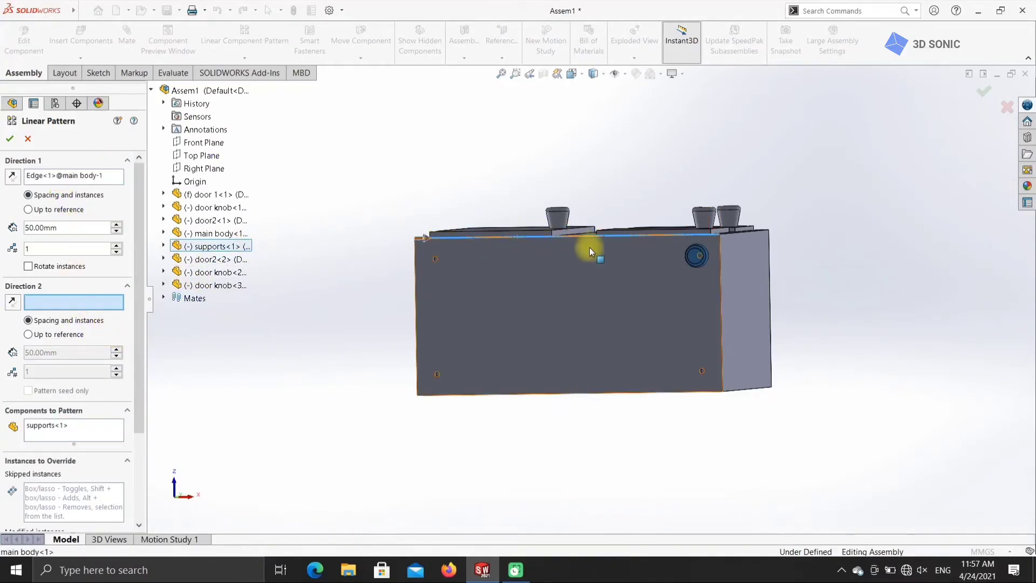
left_click(428, 239)
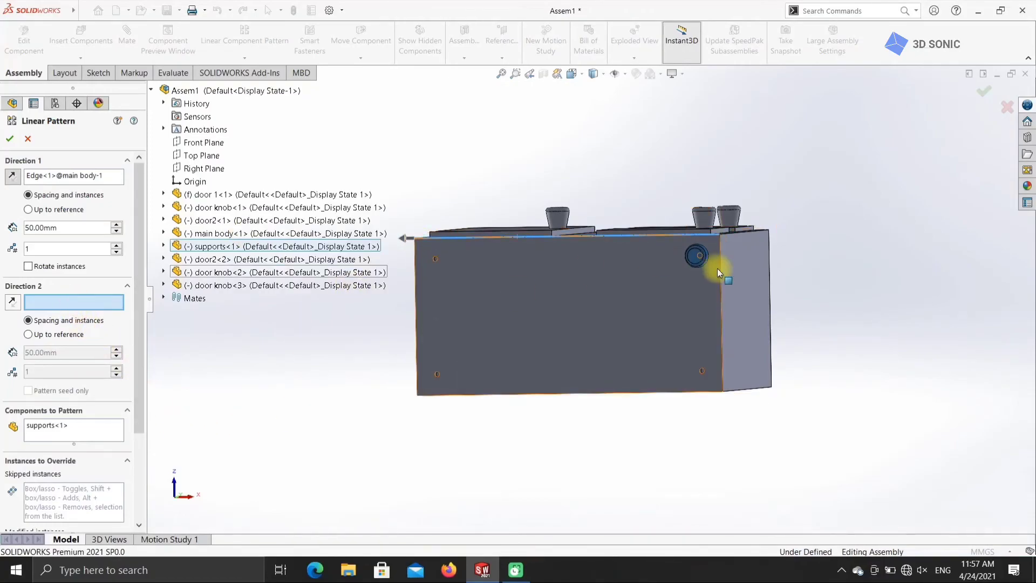
left_click(722, 296)
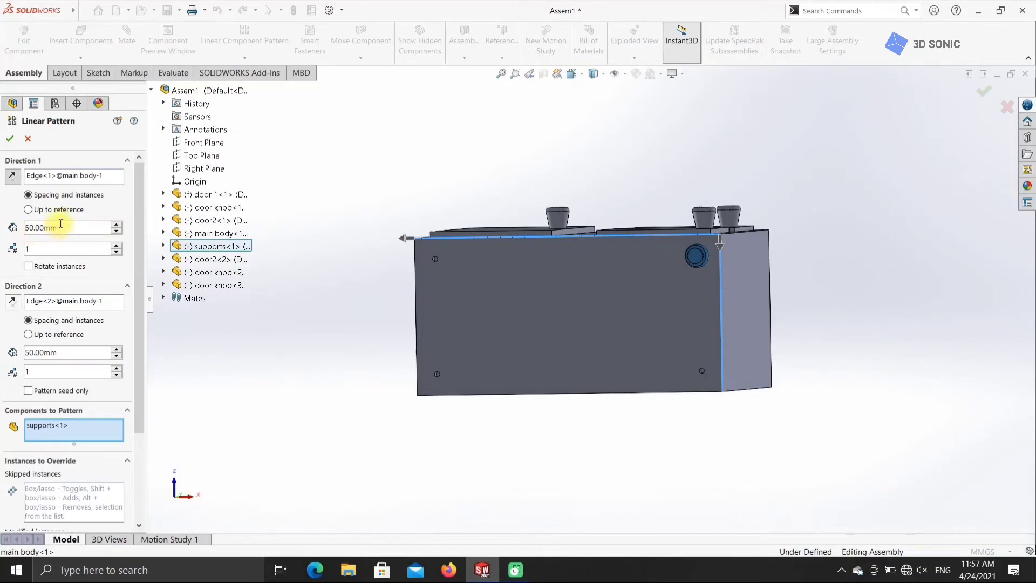
Set the first pattern direction to 260 mm spacing with 2 instances
left_click_drag(59, 227, 25, 231)
type("260")
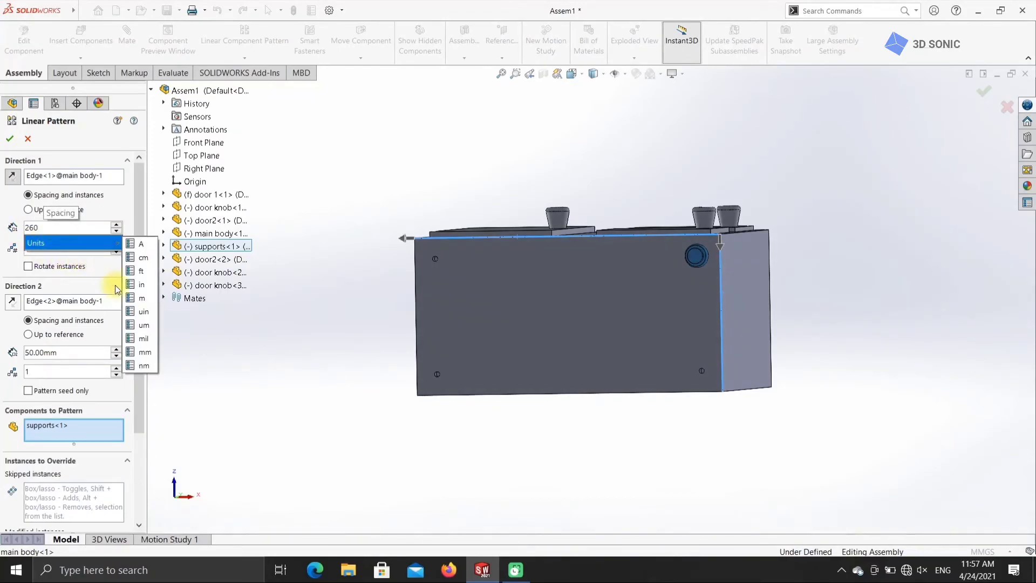
left_click(144, 351)
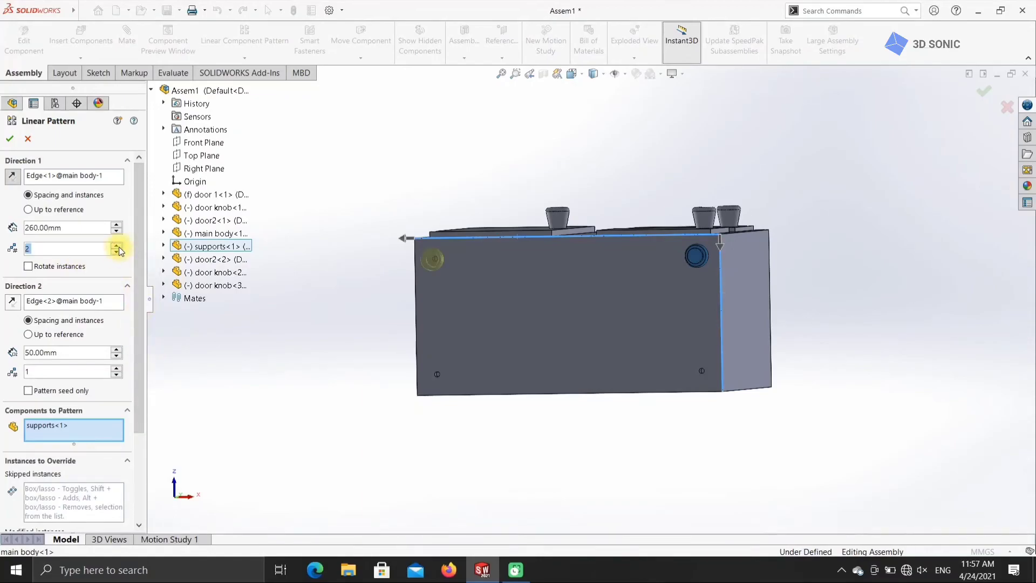
Set the second pattern direction to 110 mm spacing with 2 instances and create the support pattern
left_click_drag(64, 351, 25, 368)
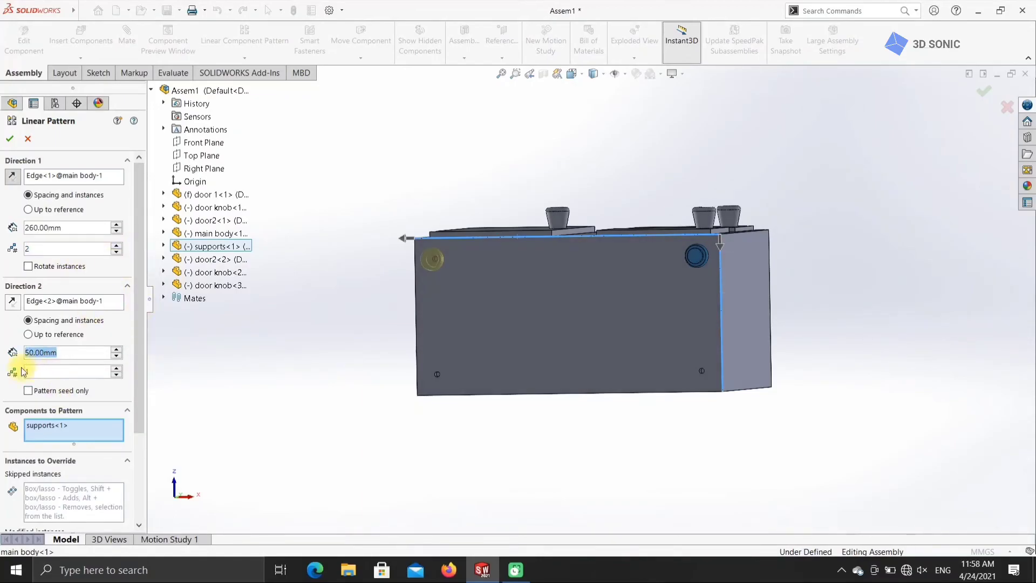
type("110")
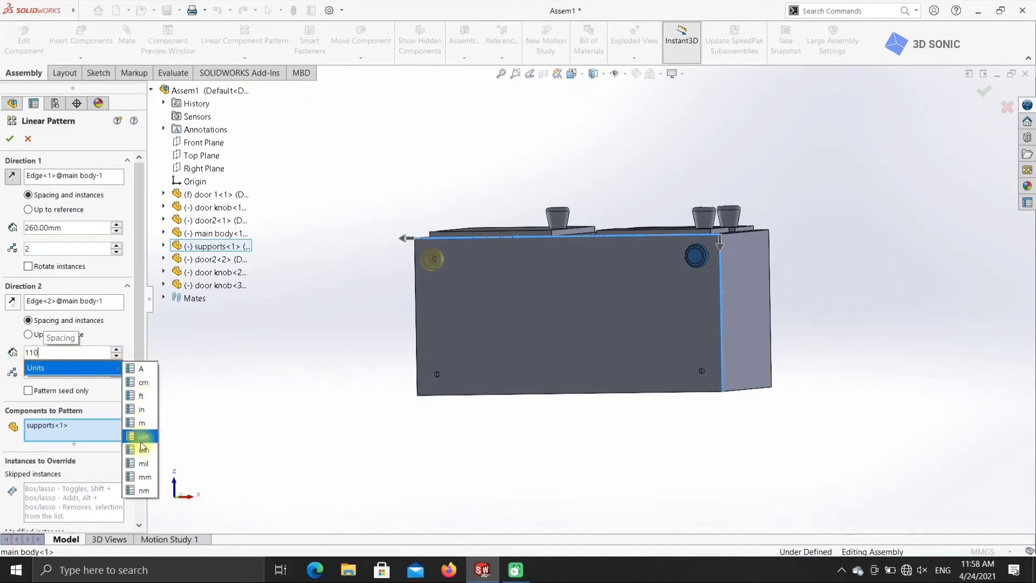
left_click(144, 477)
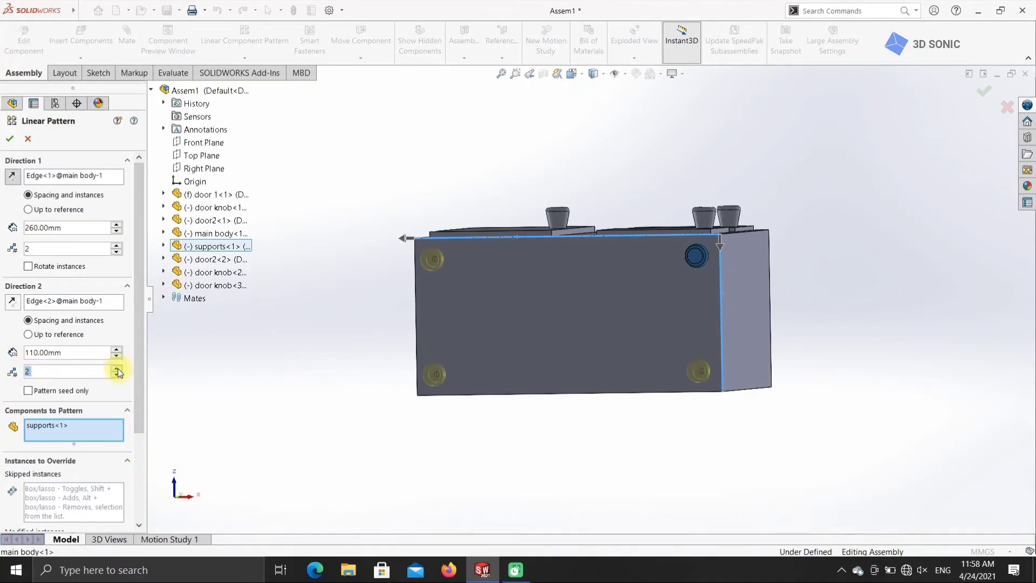
left_click(9, 139)
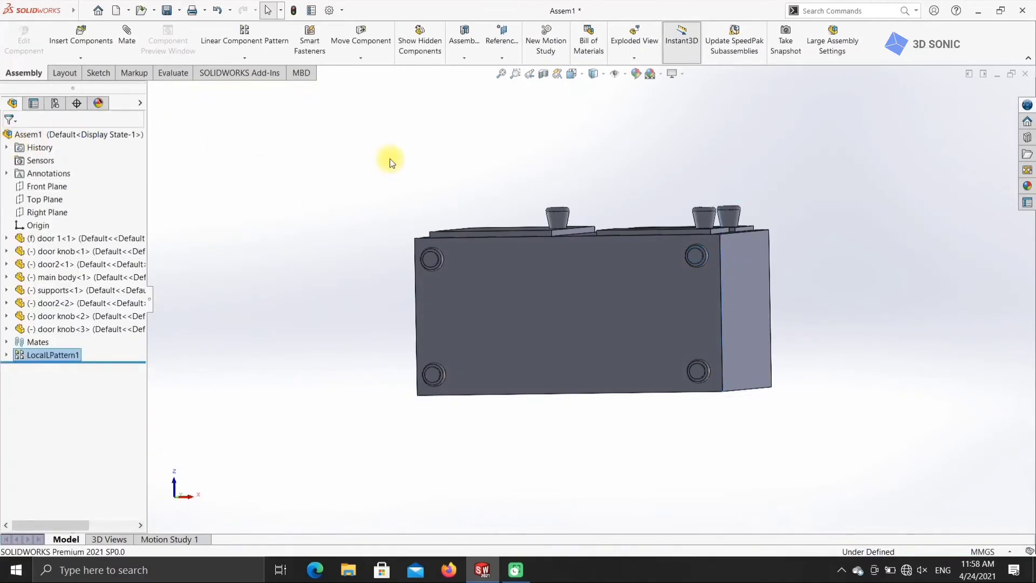
Assign Teak from the Woods category as the material of the large door, door 1
left_click(581, 75)
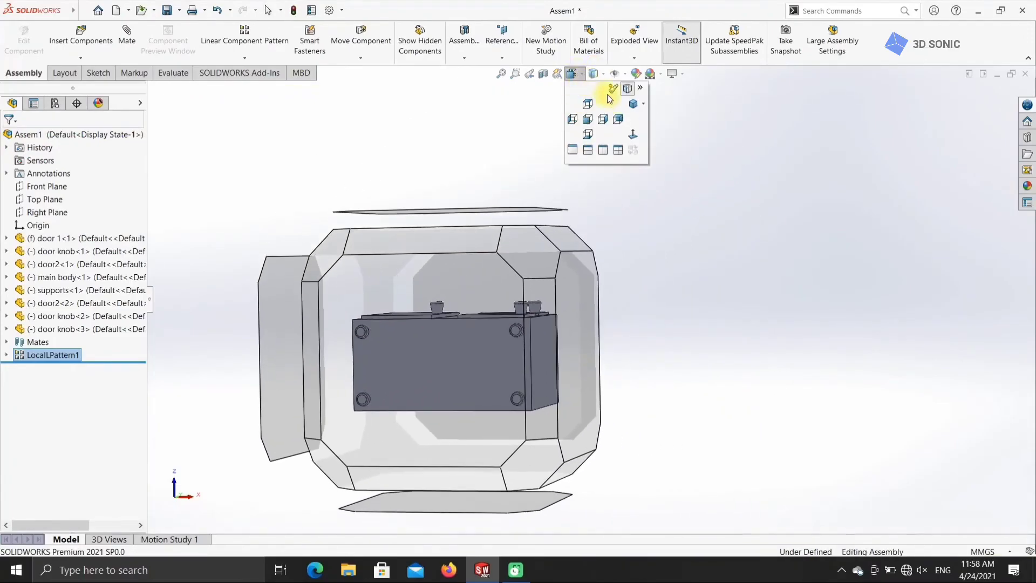
left_click(633, 105)
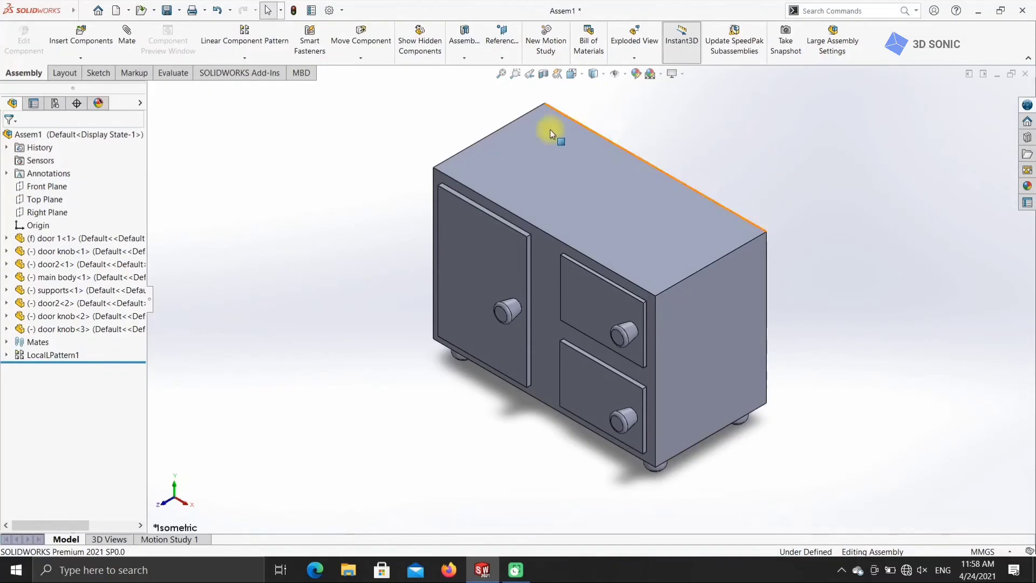
left_click(6, 238)
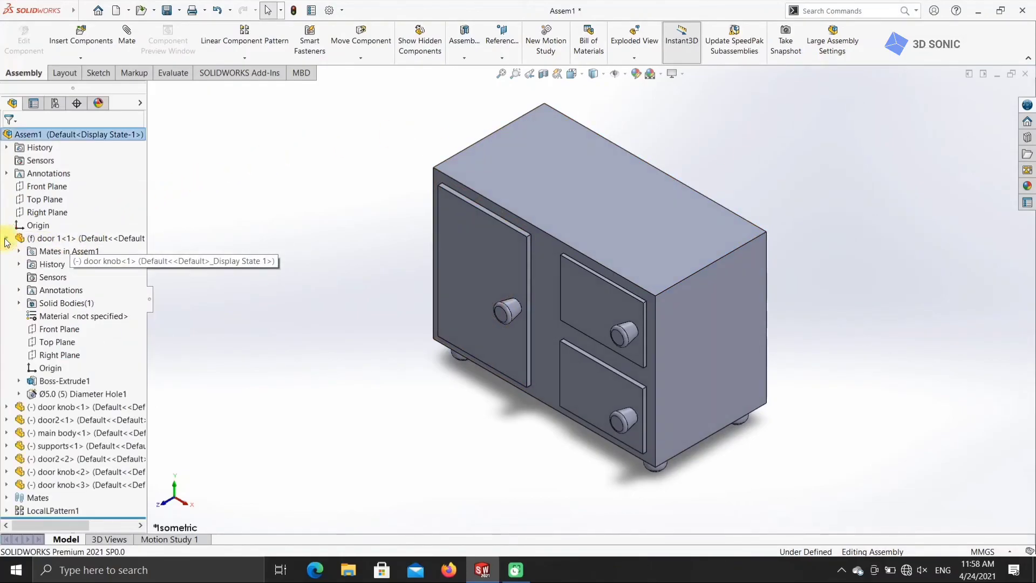
right_click(102, 317)
left_click(119, 322)
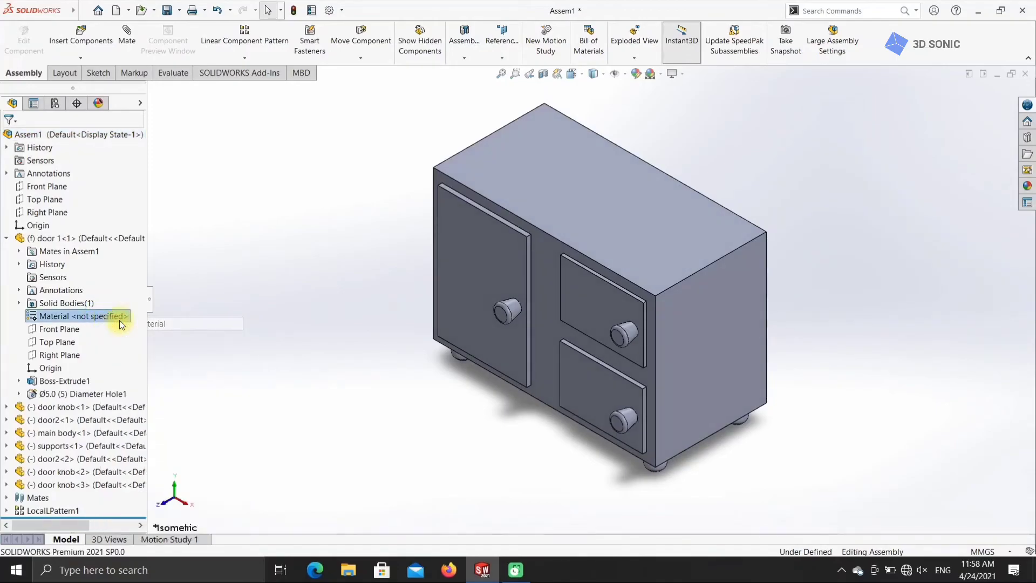
left_click(284, 141)
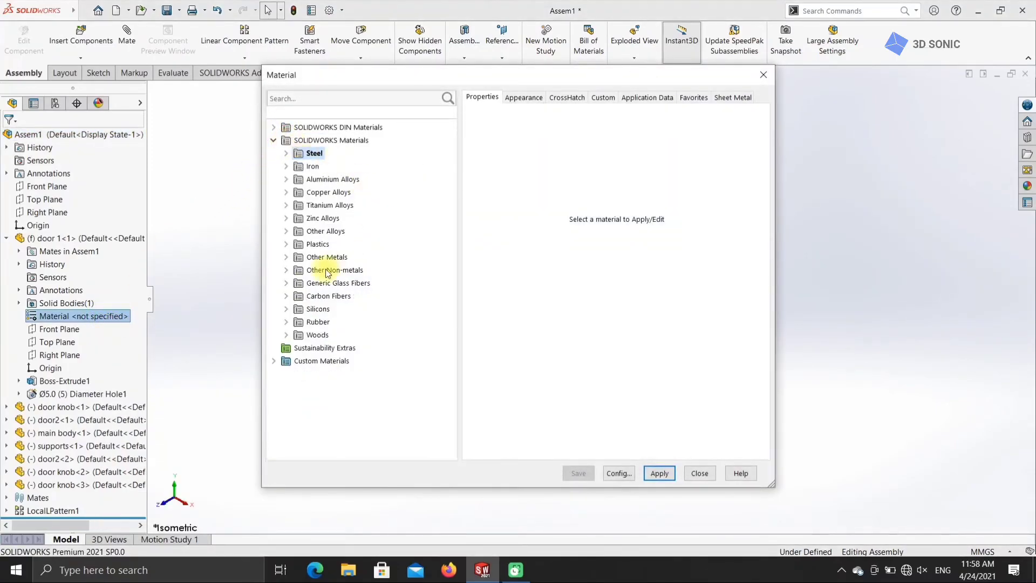
left_click(286, 335)
left_click(326, 438)
left_click(651, 473)
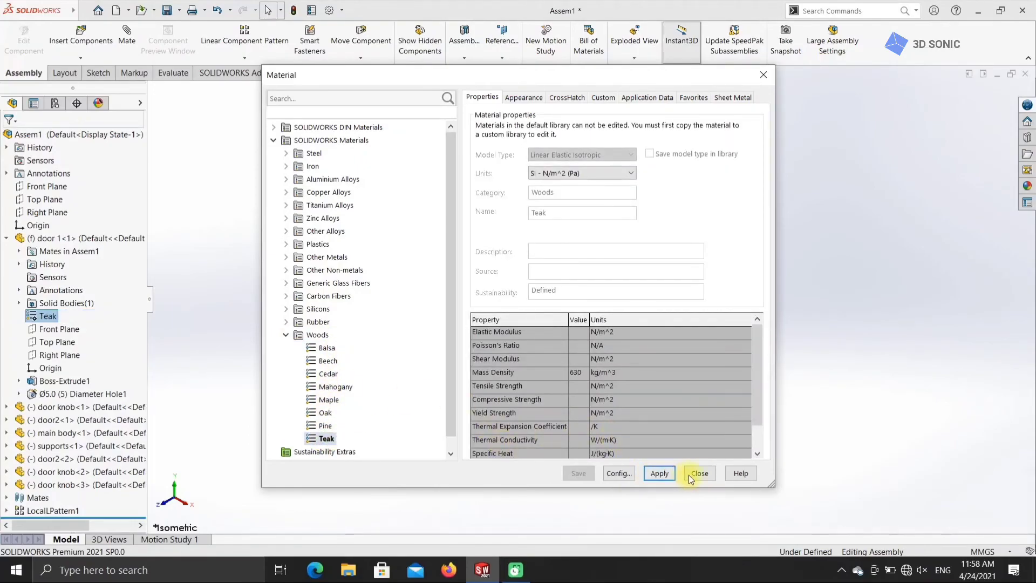
left_click(700, 473)
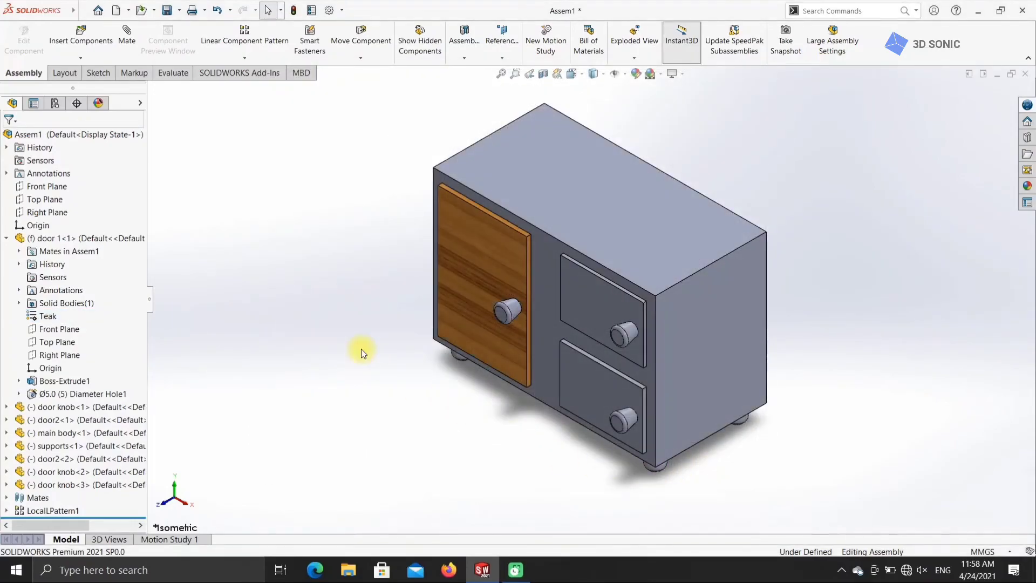
left_click(6, 238)
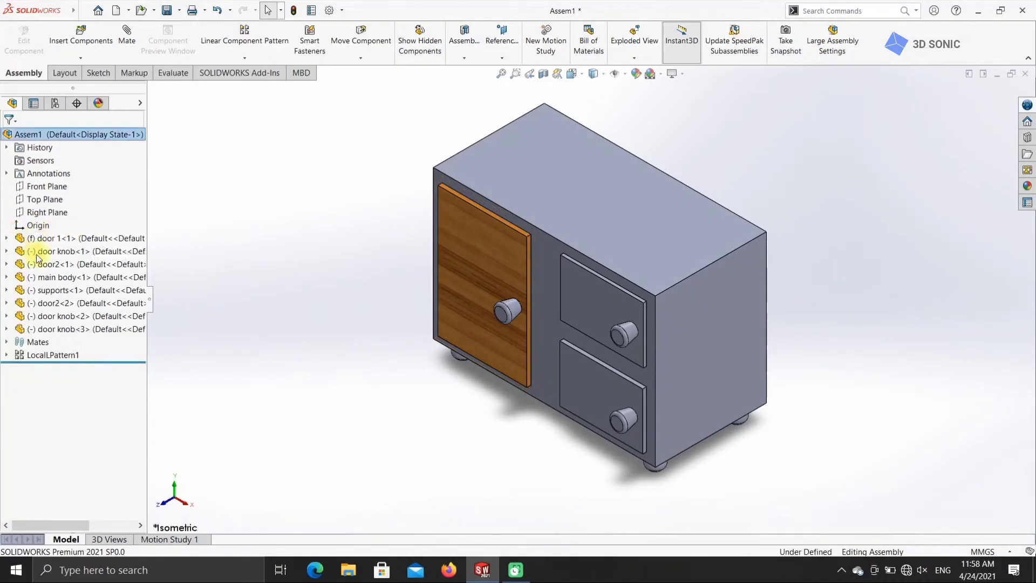
Assign PVC 0.007 Plasticized from the Plastics category as the material of the door knob
left_click(6, 251)
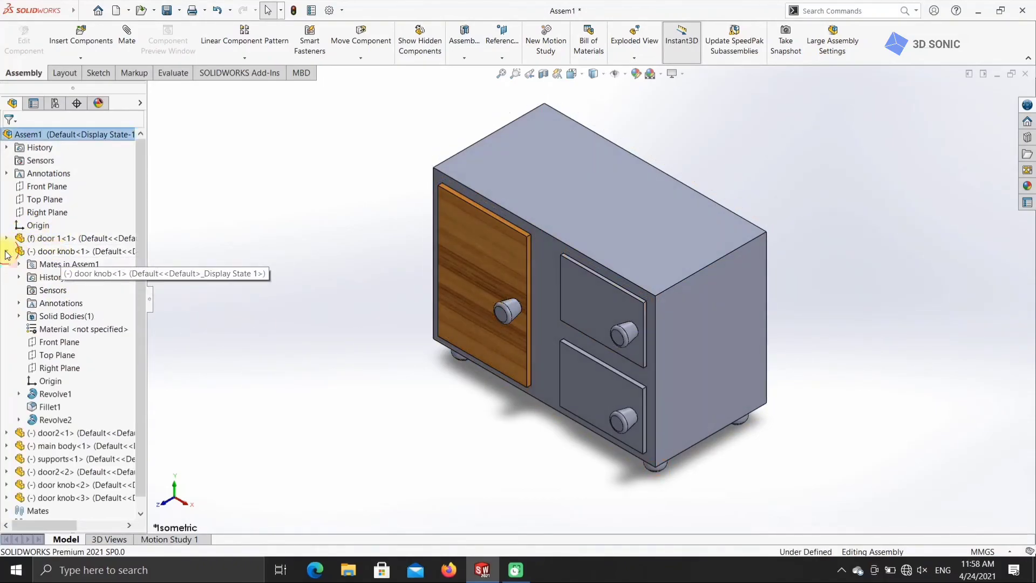
left_click(69, 330)
right_click(101, 332)
left_click(173, 337)
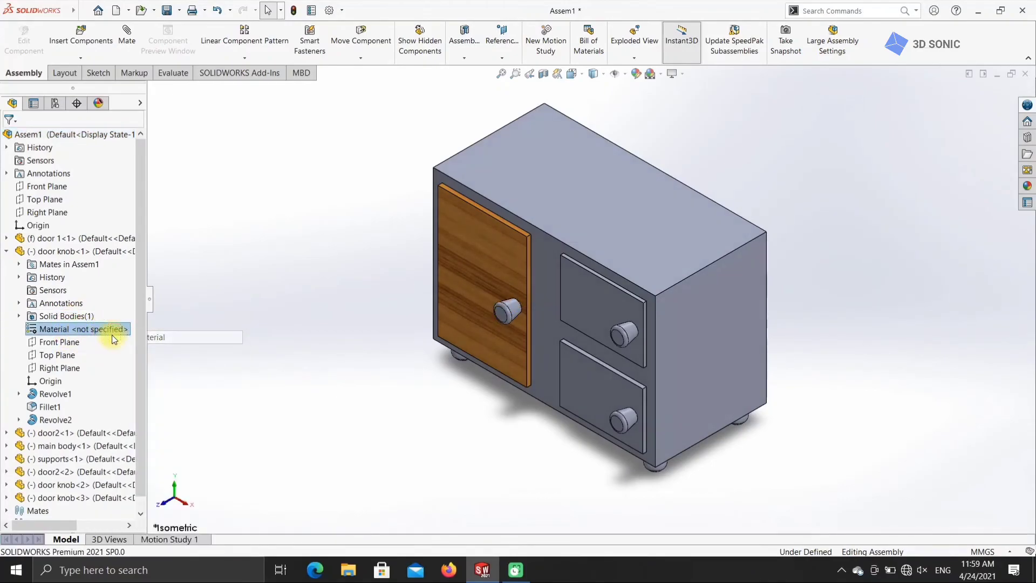
left_click(285, 140)
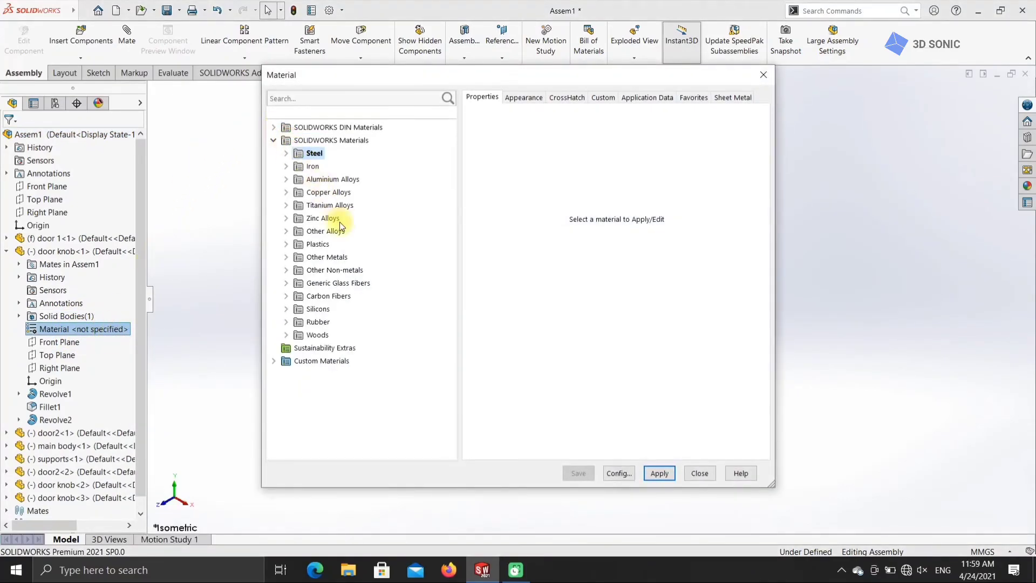
left_click(286, 244)
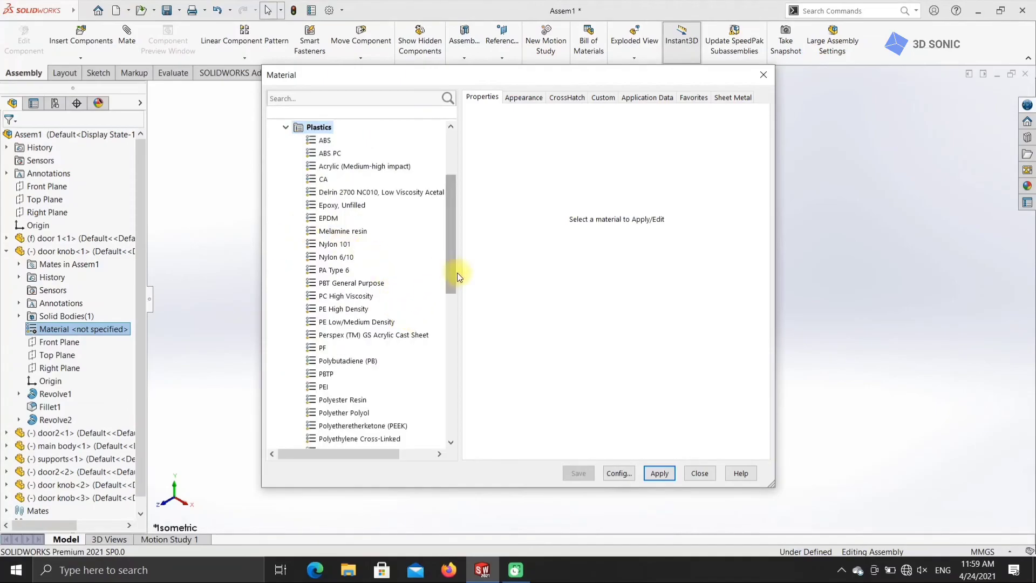
left_click_drag(449, 273, 449, 382)
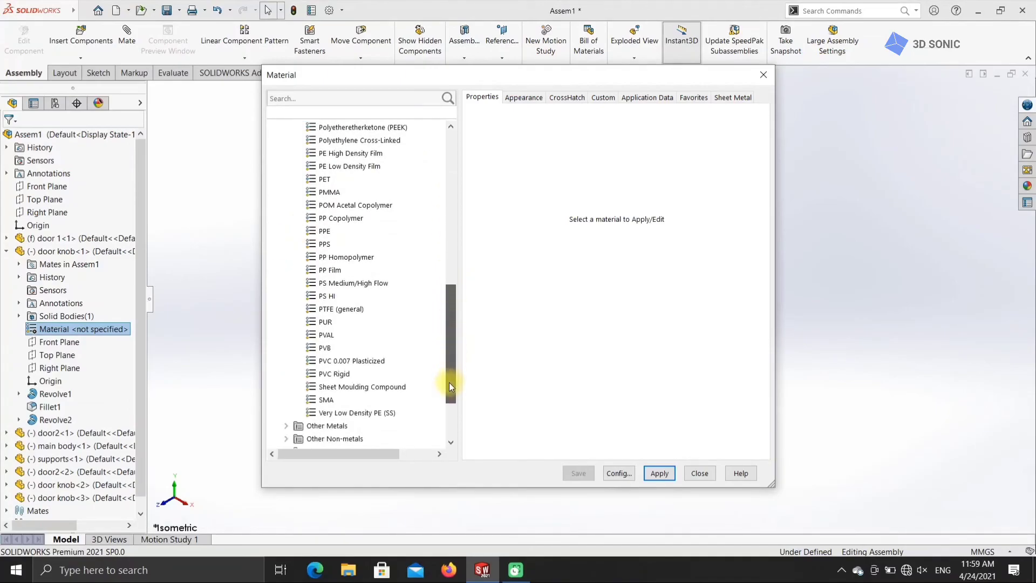
left_click(367, 361)
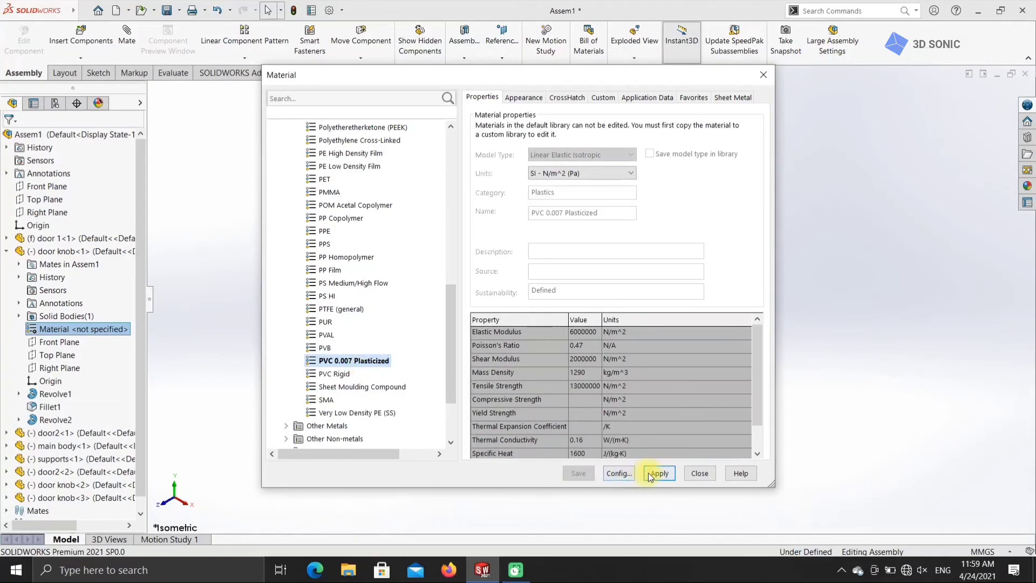
left_click(692, 474)
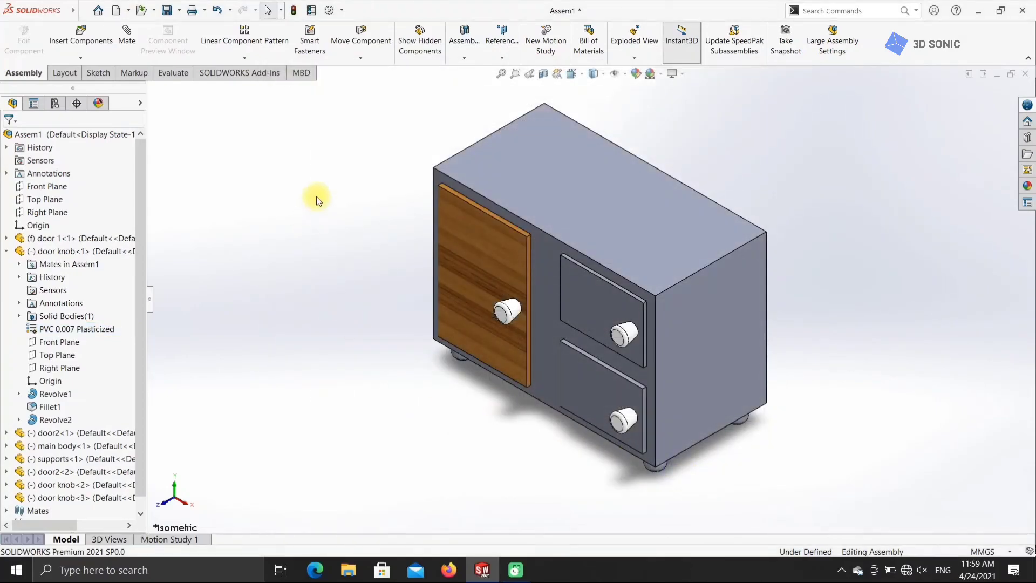
left_click(7, 252)
Assign Teak from the Woods category as the material of the cabinet's main body
left_click(70, 277)
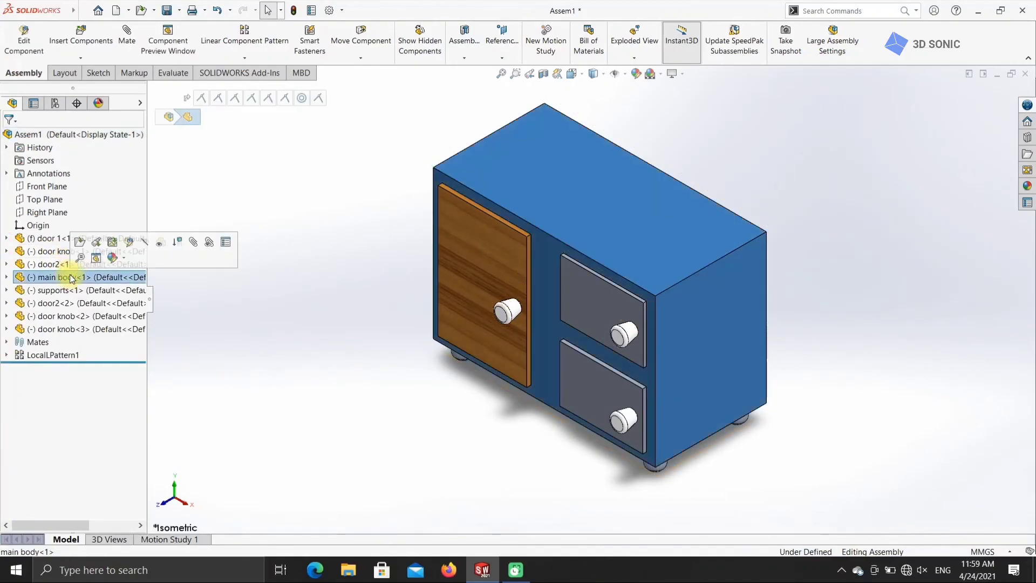
left_click(6, 277)
left_click(76, 355)
right_click(76, 354)
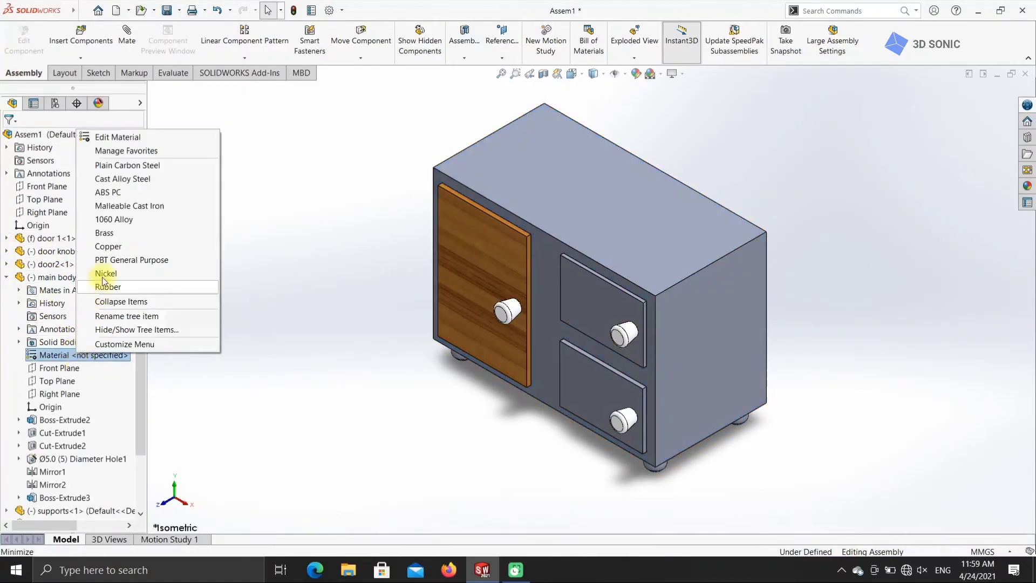
left_click(134, 139)
left_click(286, 153)
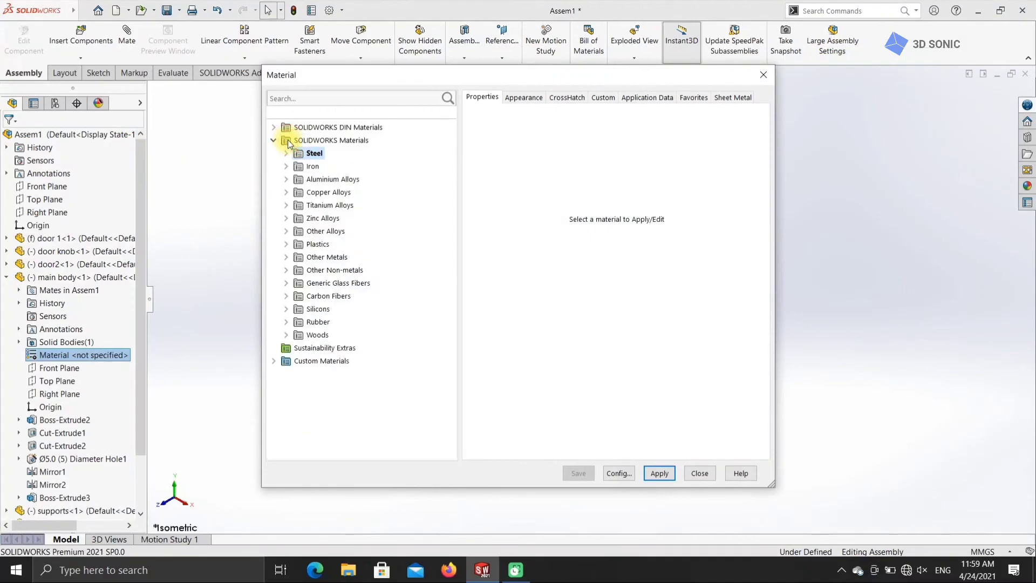
left_click(286, 335)
left_click(324, 439)
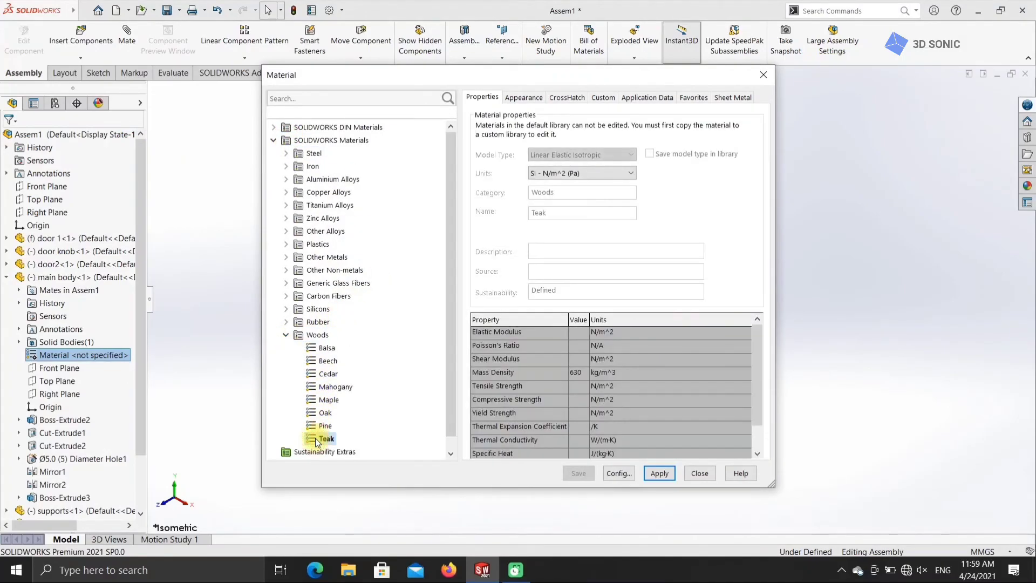
left_click(659, 473)
left_click(700, 473)
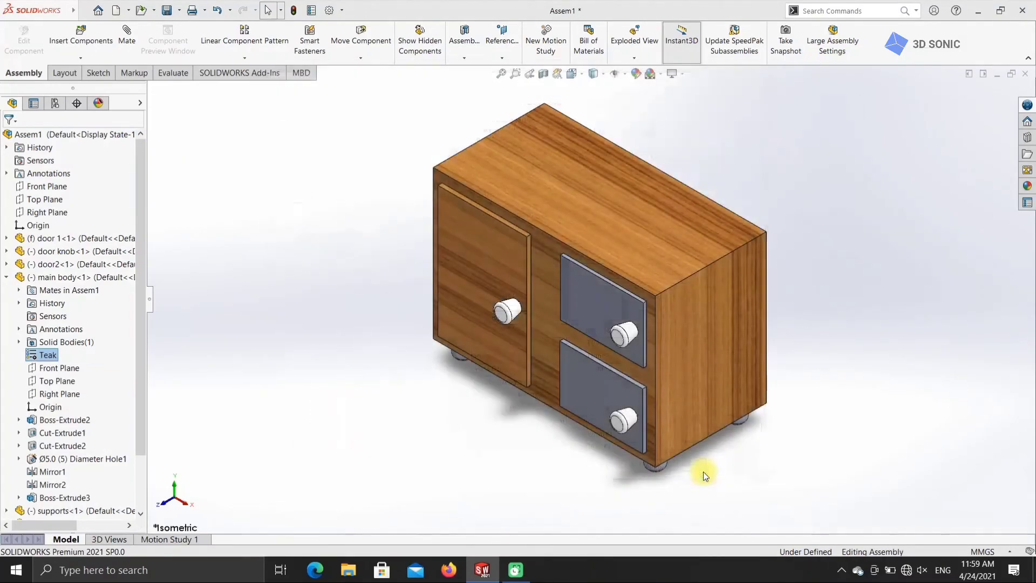
left_click(6, 277)
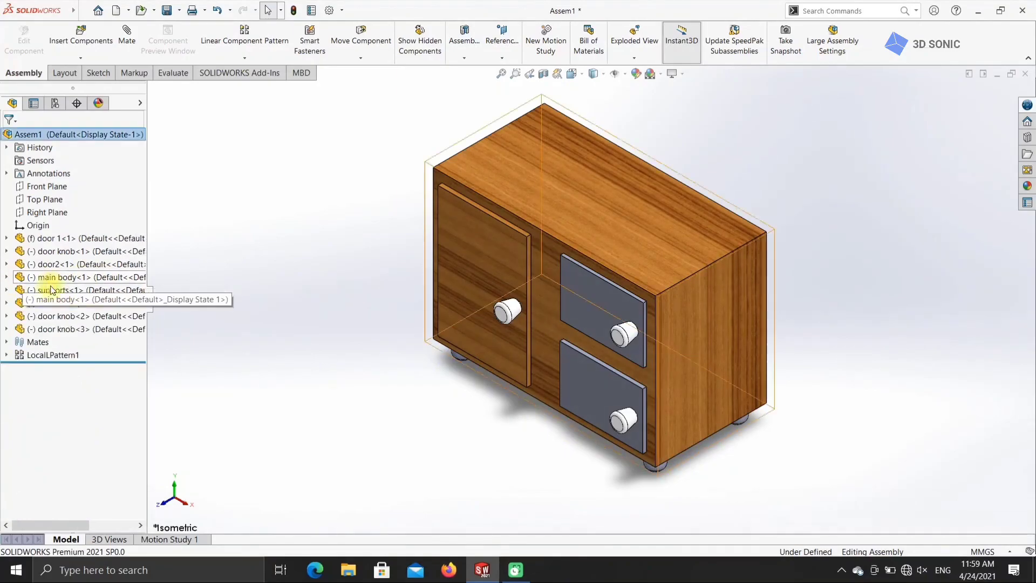
Assign Teak from the Woods category as the material of the small door, door2
left_click(58, 303)
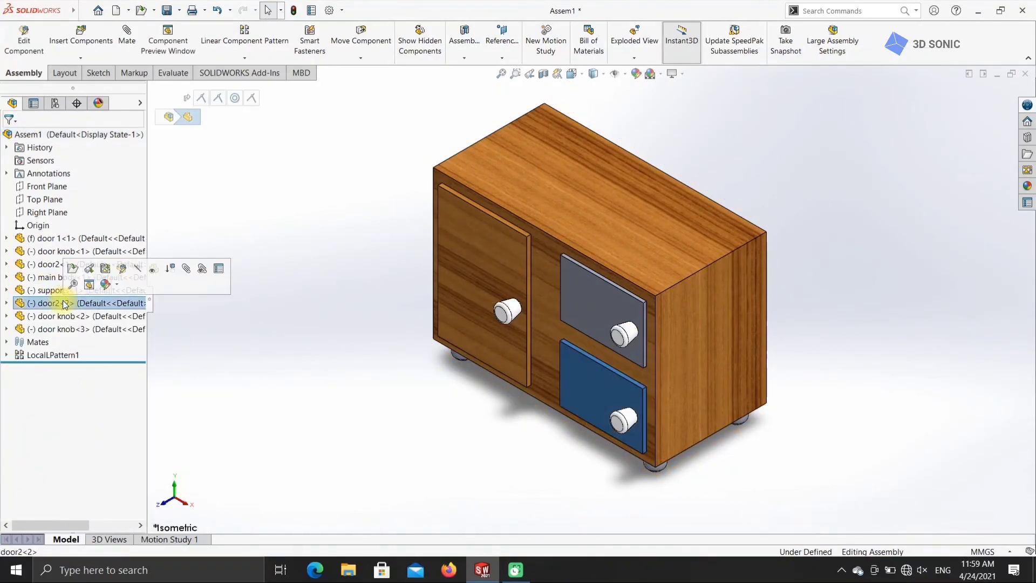
left_click(6, 302)
right_click(82, 381)
left_click(152, 170)
left_click(285, 141)
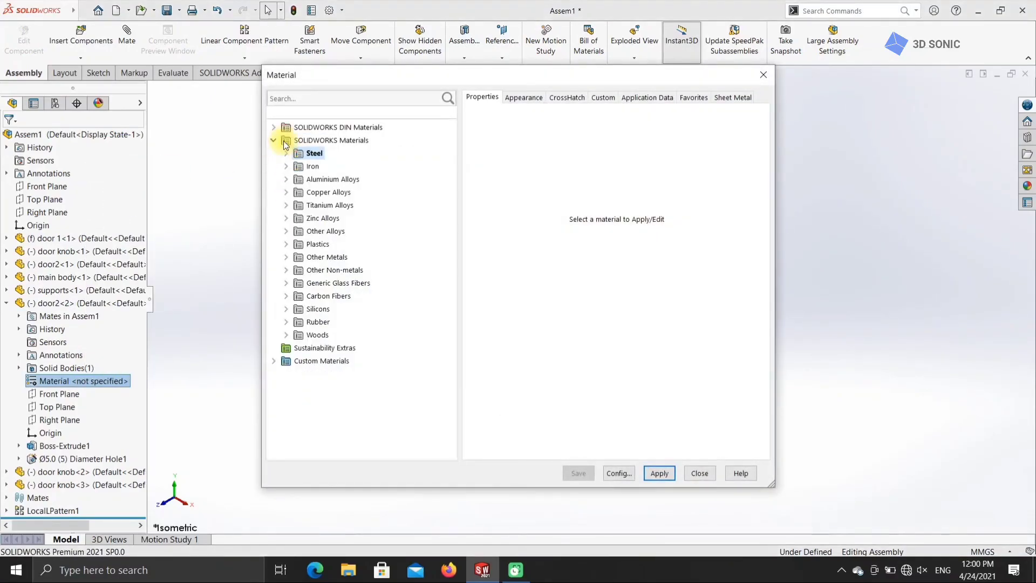
left_click(286, 335)
left_click(326, 439)
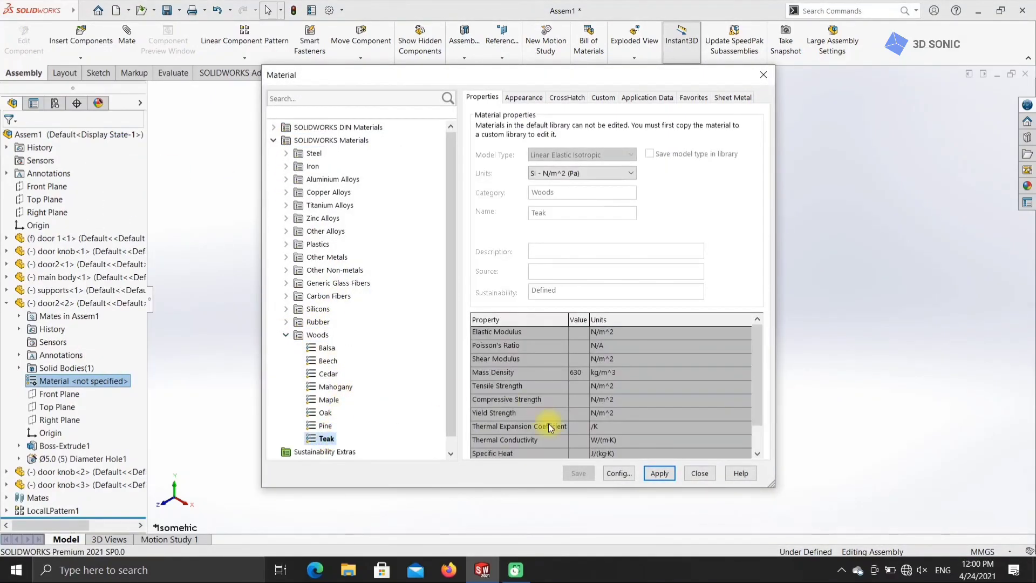
left_click(660, 473)
left_click(699, 473)
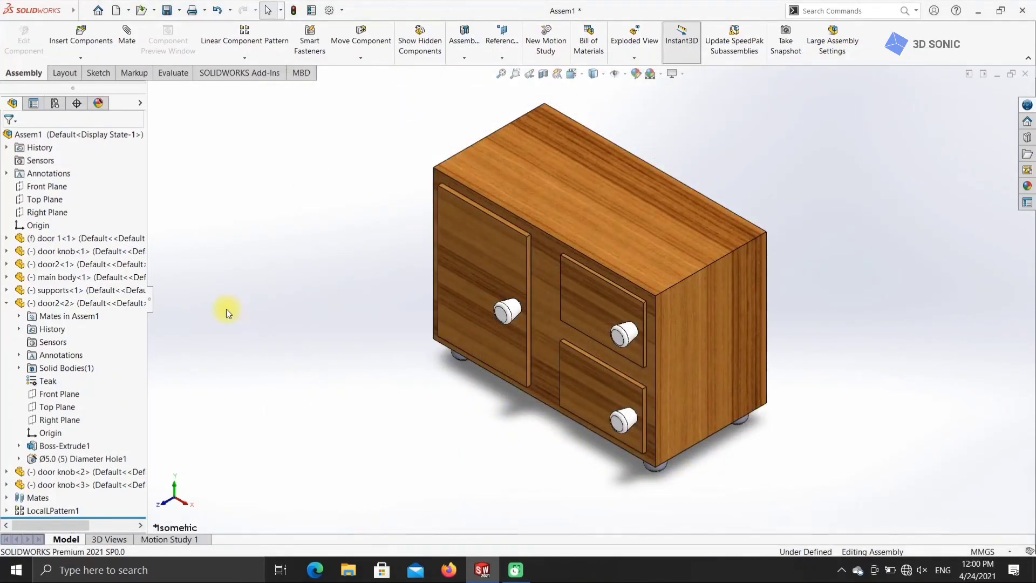
left_click(6, 303)
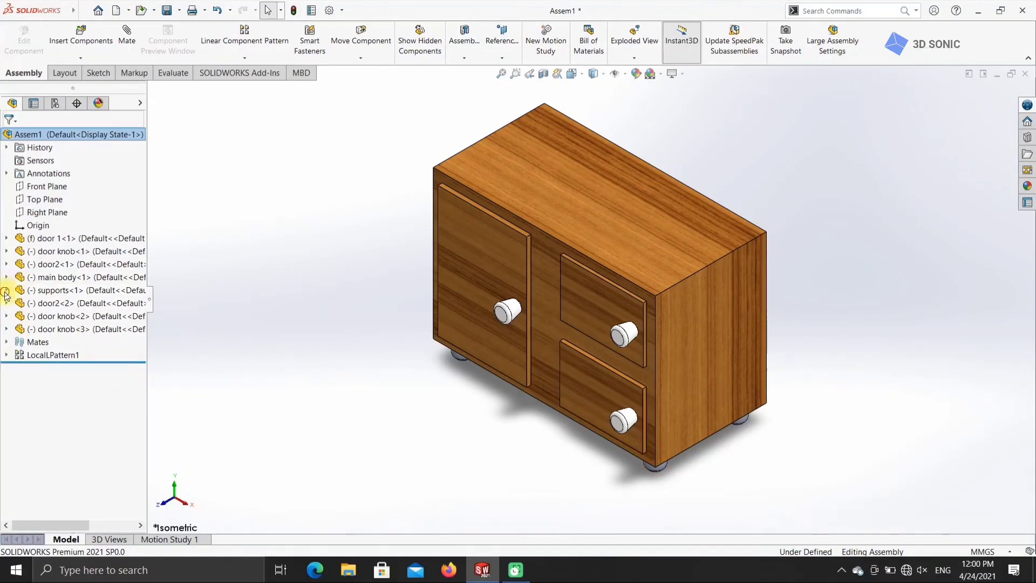
Assign Balsa from the Woods category as the material of the supports part
left_click(6, 290)
right_click(81, 367)
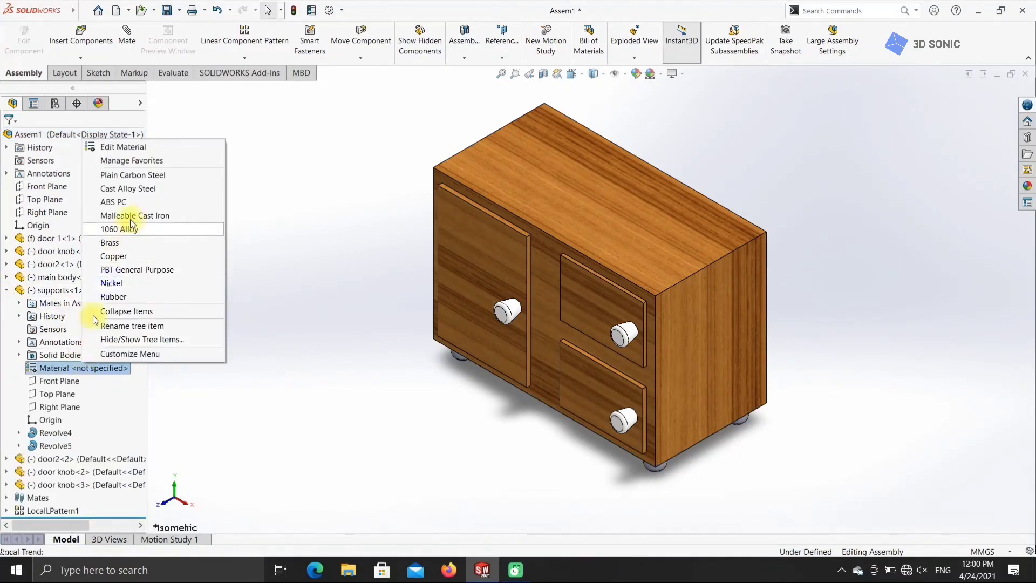
left_click(149, 147)
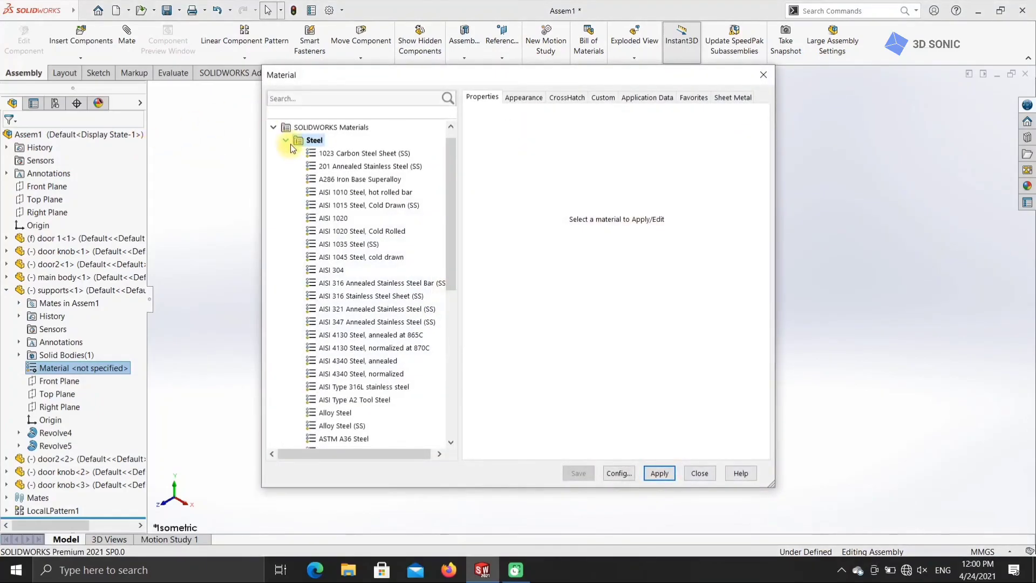
left_click(286, 141)
left_click(286, 335)
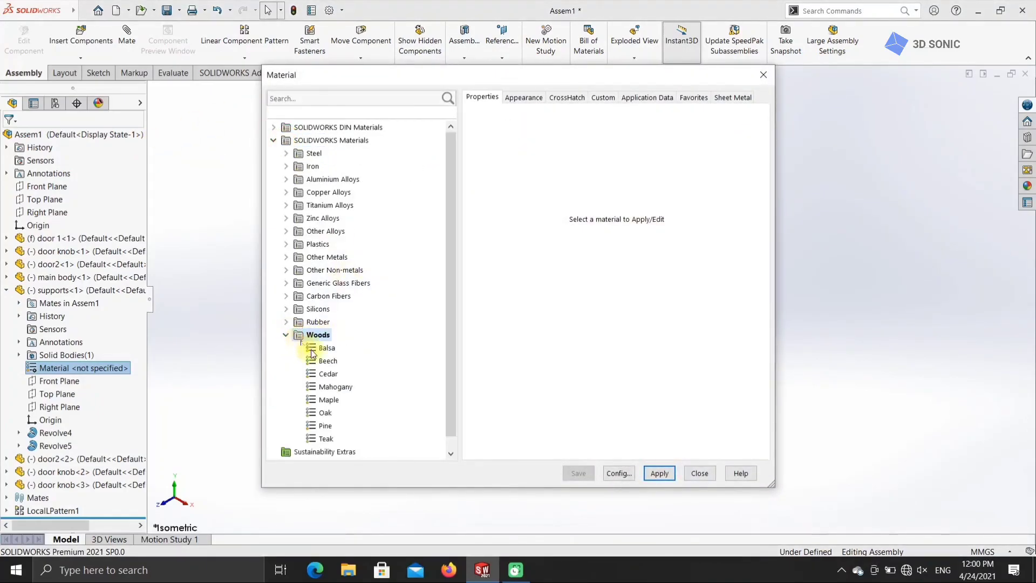
left_click(327, 348)
left_click(659, 473)
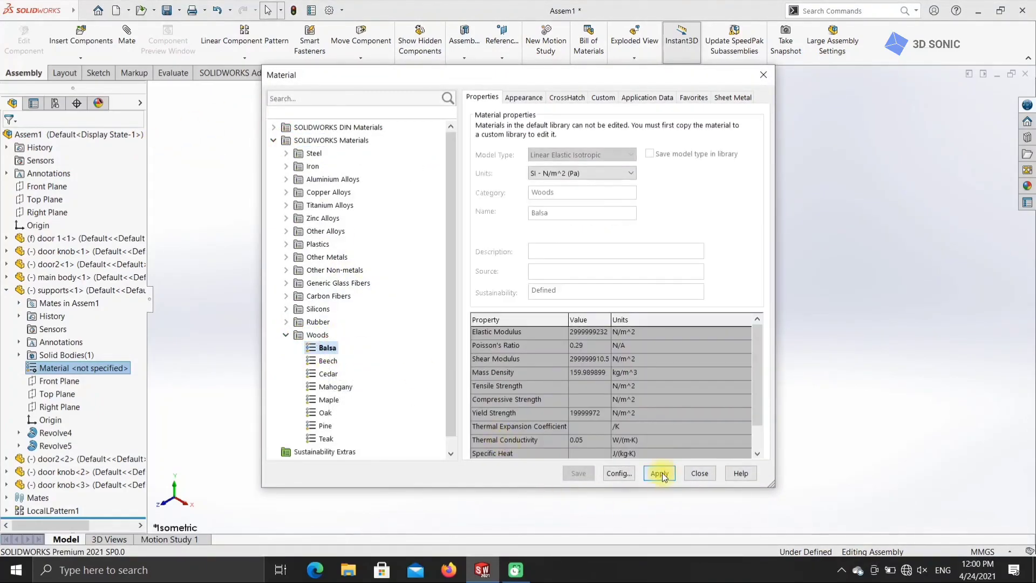
left_click(699, 473)
middle_click_drag(817, 286, 819, 286)
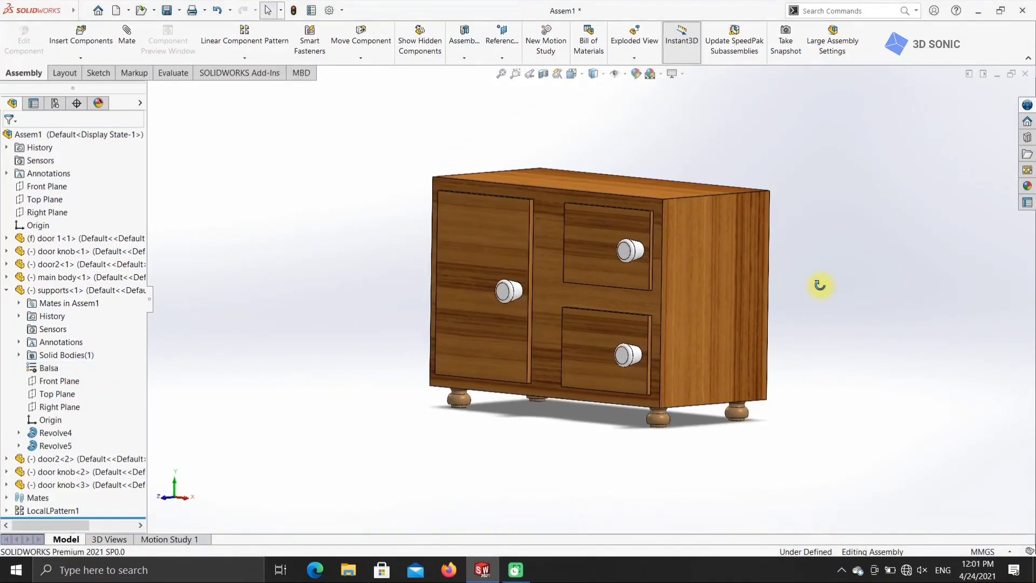
right_click(218, 260)
left_click(265, 317)
left_click_drag(266, 316, 469, 297)
key("Escape")
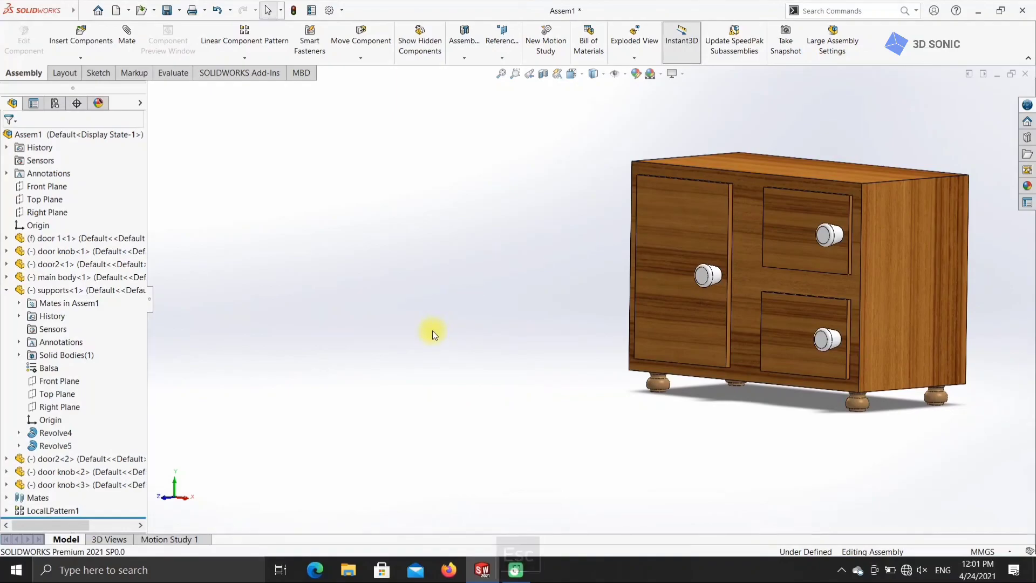